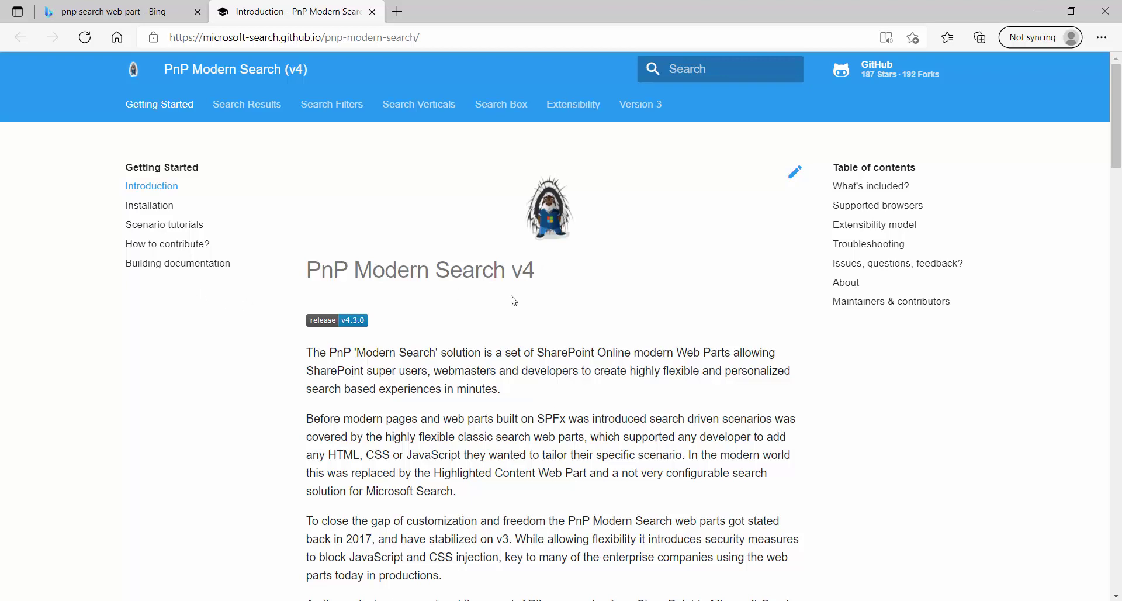
Open the PnP Modern Search Installation page and bring up its linked GitHub repository releases in a new tab.
scroll(513, 300, "down", 3)
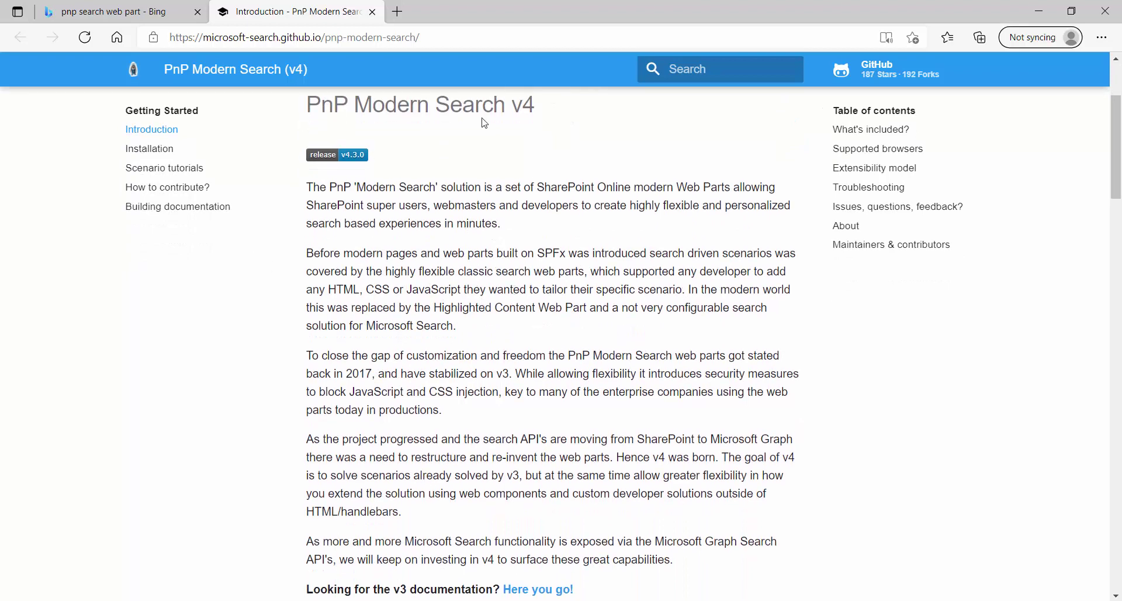
left_click(149, 149)
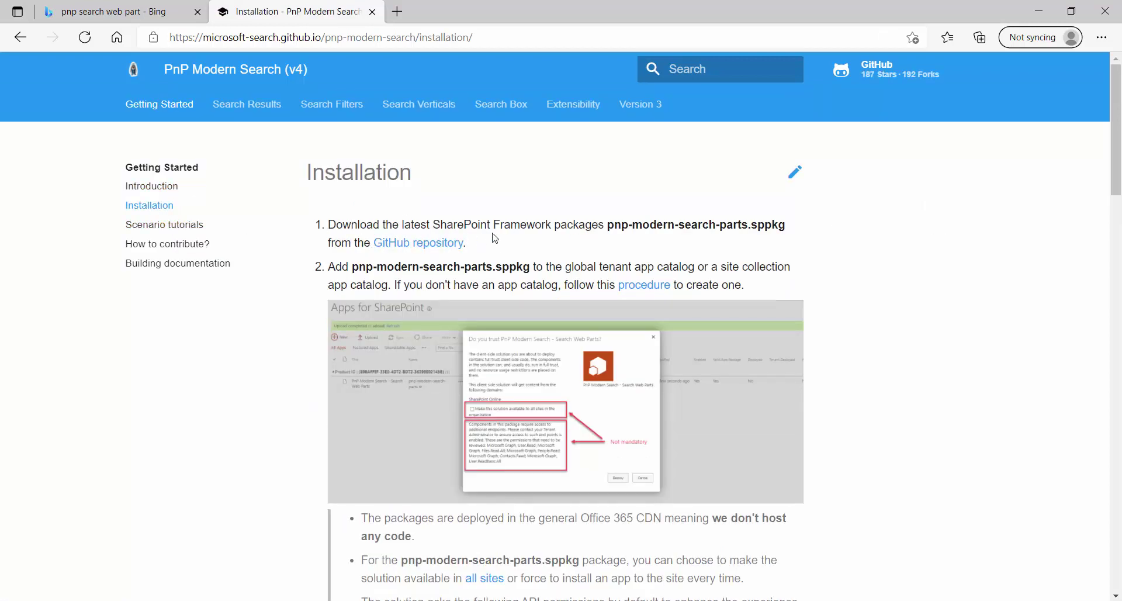
middle_click(426, 248)
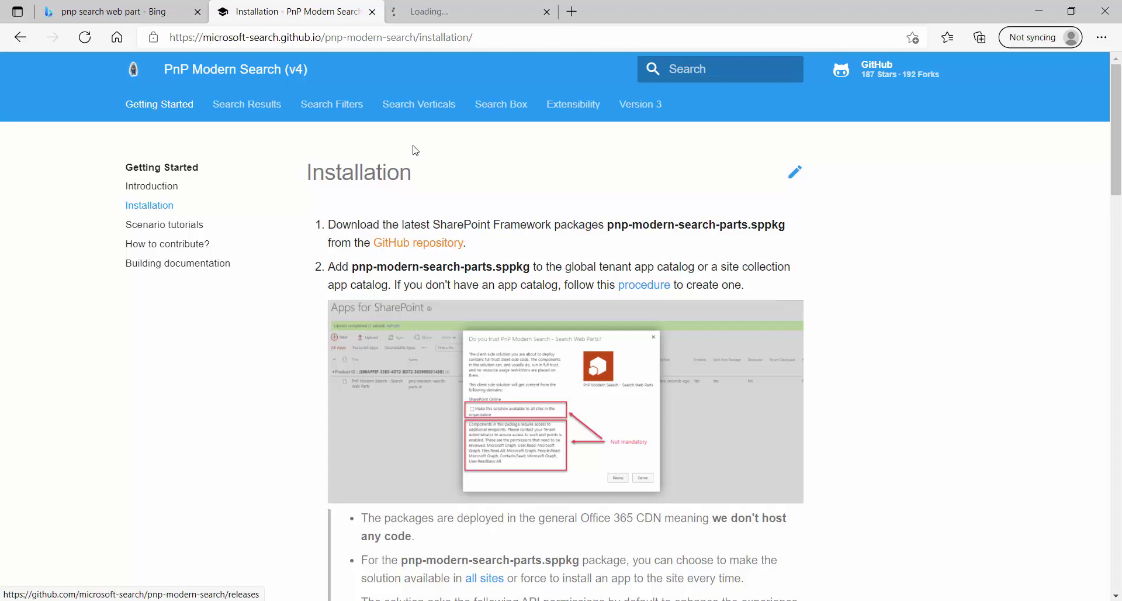
left_click(442, 7)
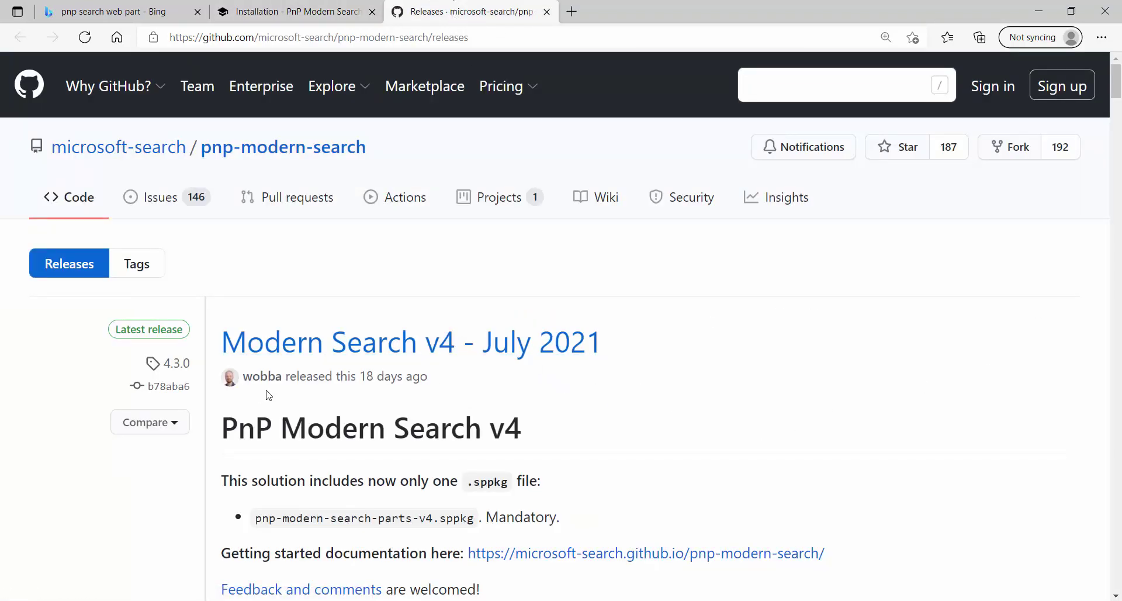
Look through the older Modern Search release pages and return to the latest release, Modern Search v4 - July 2021.
scroll(1039, 342, "down", 3)
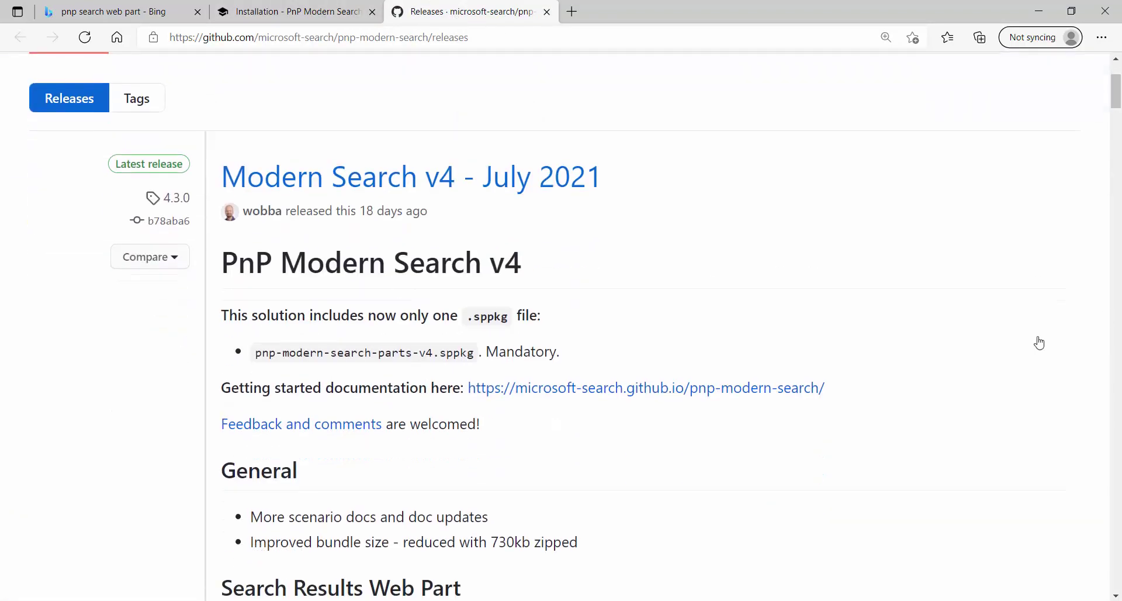
left_click_drag(1116, 96, 1117, 128)
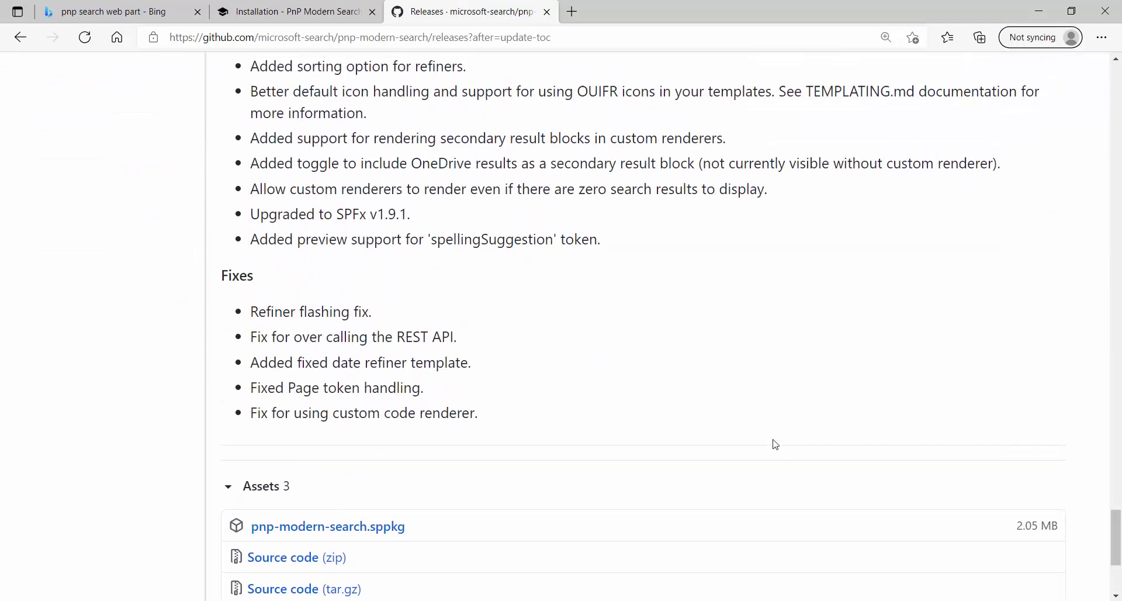
scroll(775, 444, "down", 5)
left_click(530, 433)
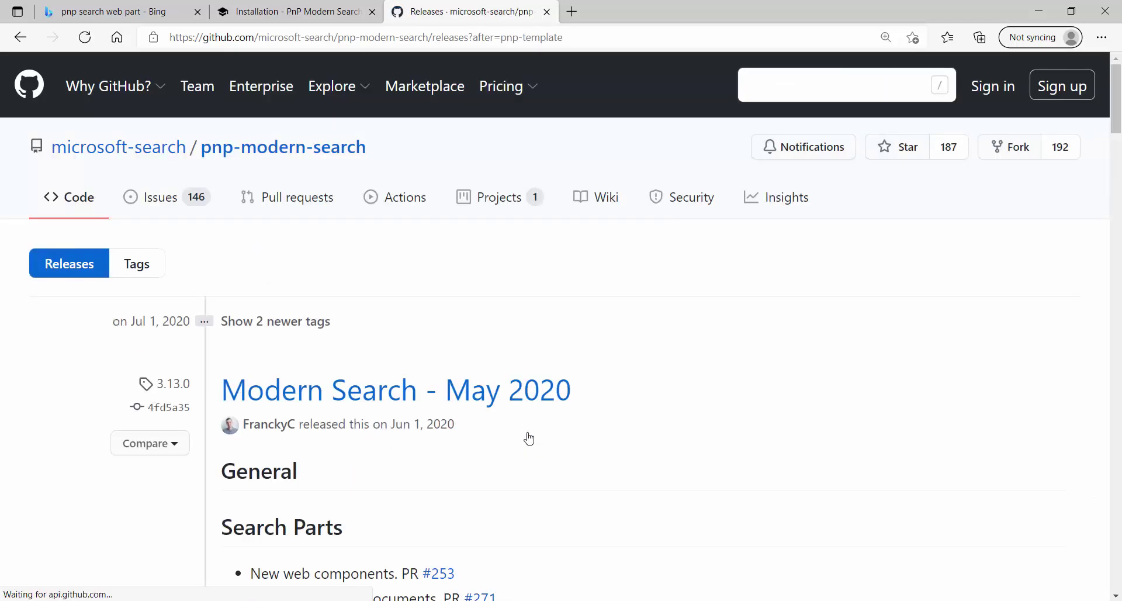
scroll(529, 439, "down", 15)
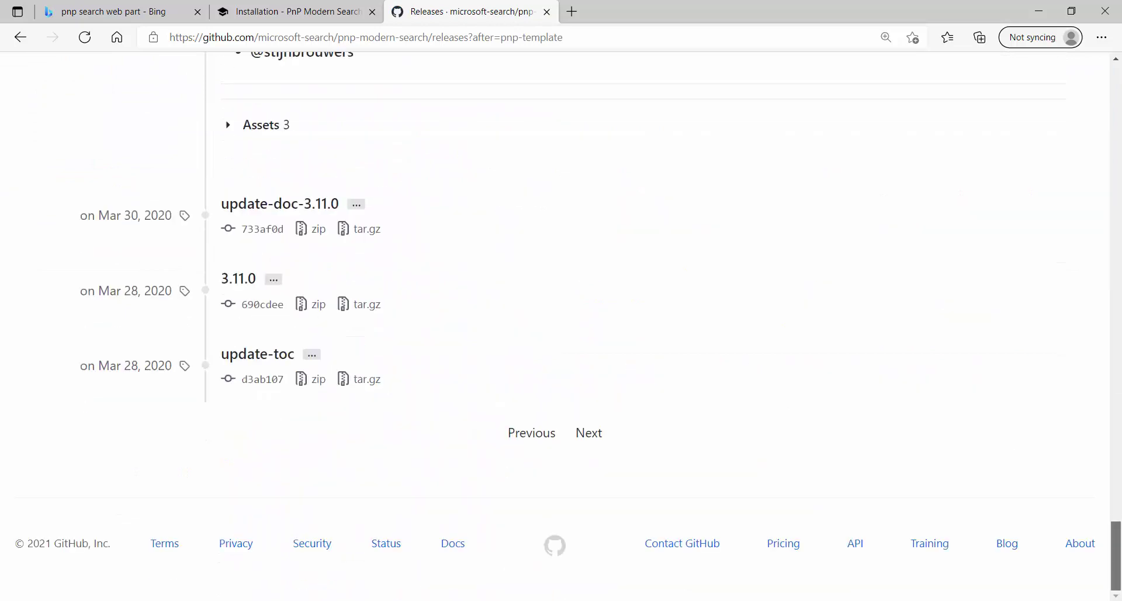
left_click(532, 433)
scroll(787, 409, "down", 4)
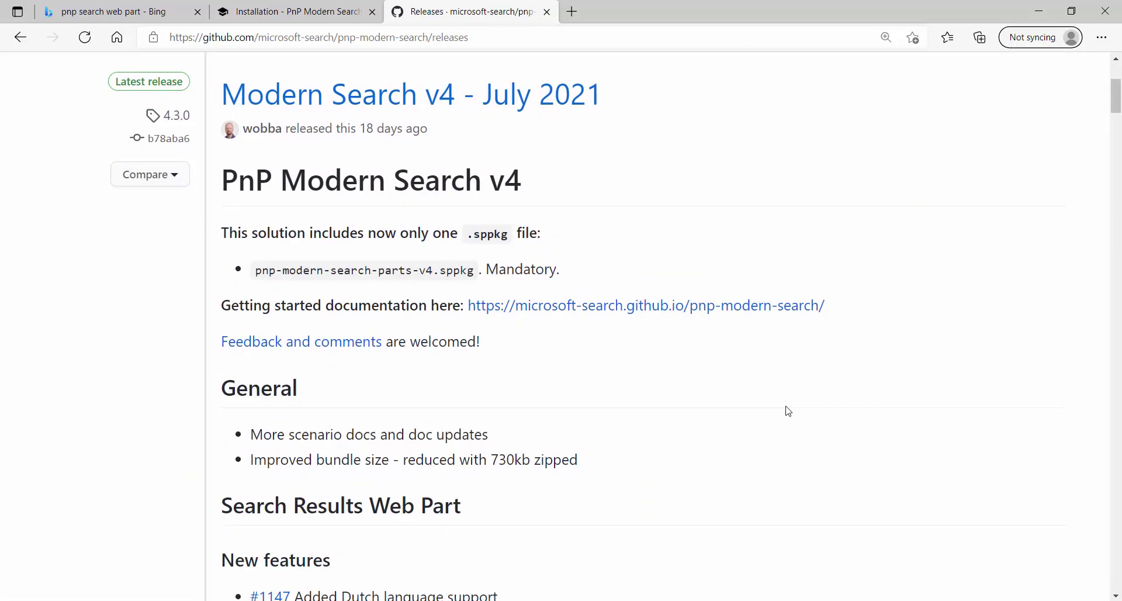
scroll(787, 409, "up", 2)
scroll(783, 408, "down", 1)
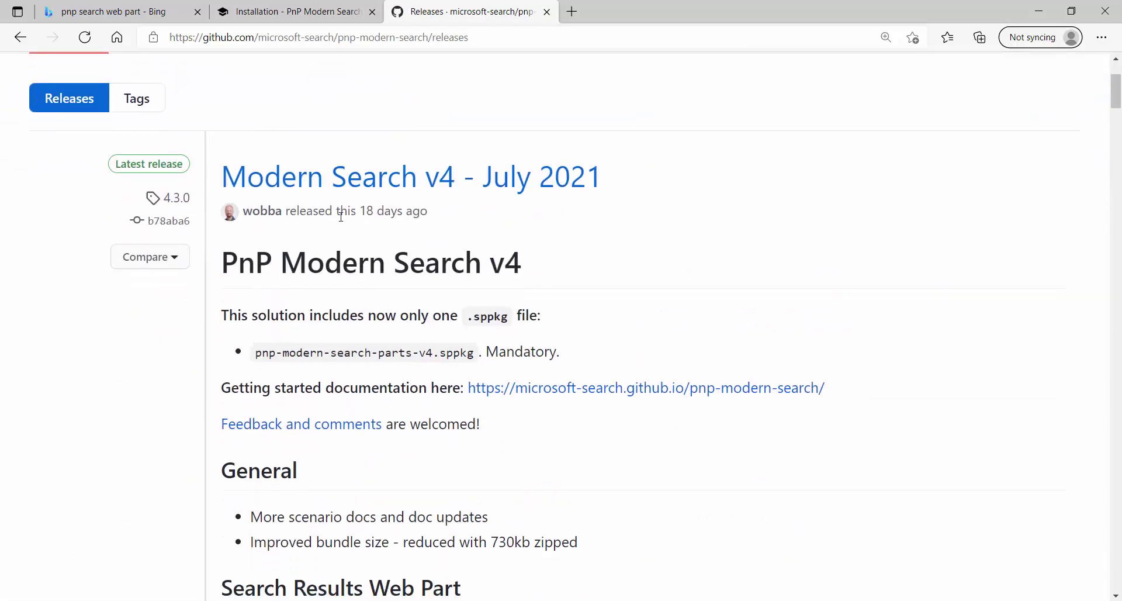
Review the Modern Search v4 - July 2021 release notes, including fixes, key contributors and the downloadable assets.
scroll(628, 468, "down", 2)
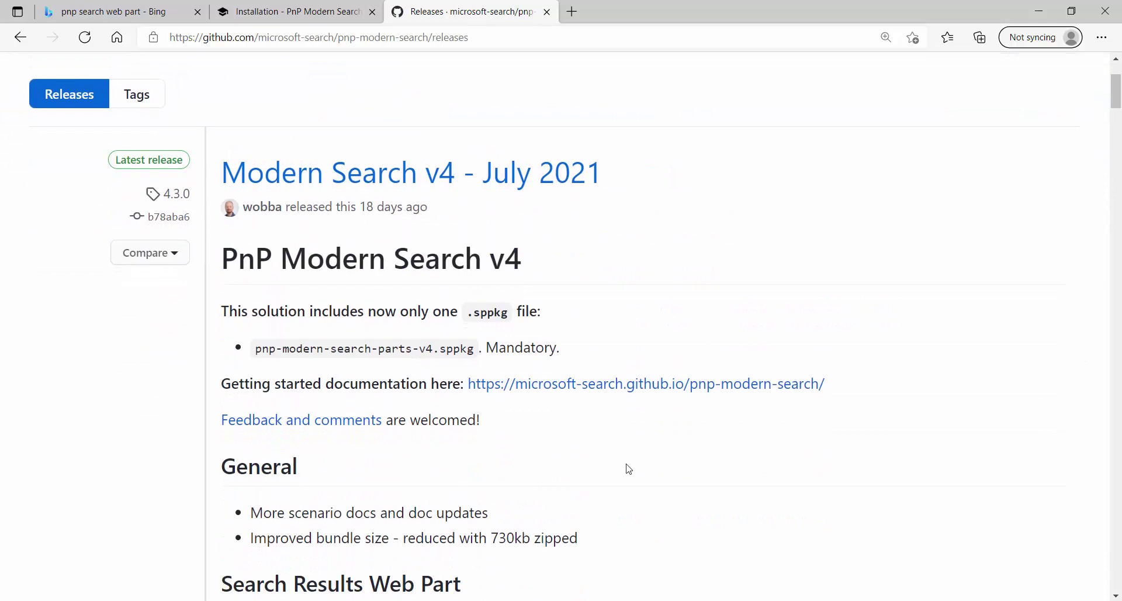
scroll(621, 463, "down", 2)
scroll(495, 491, "down", 4)
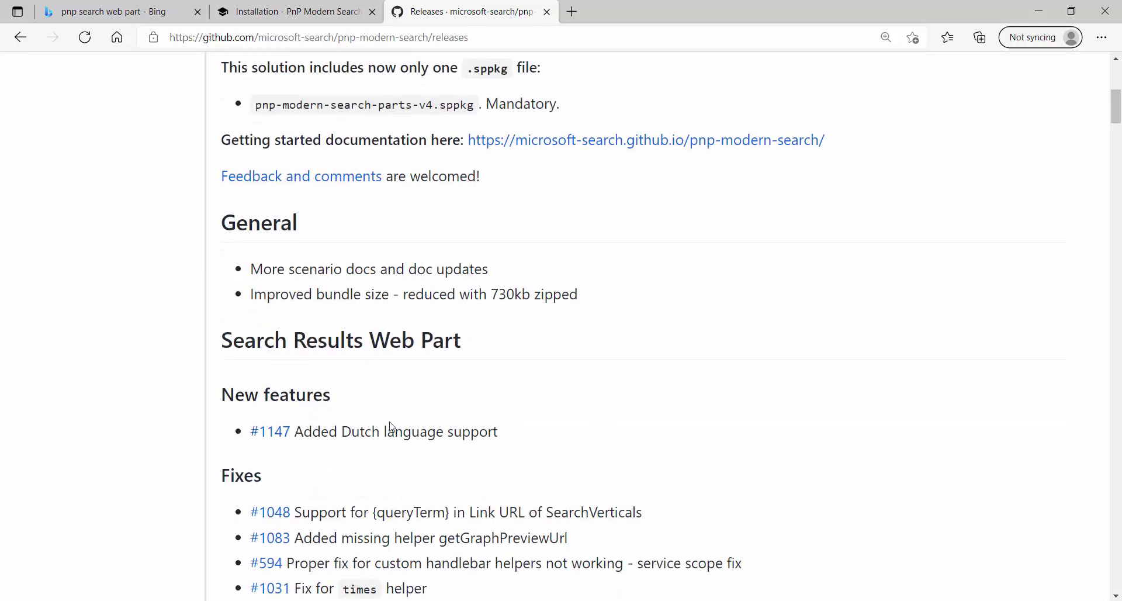
scroll(314, 531, "down", 4)
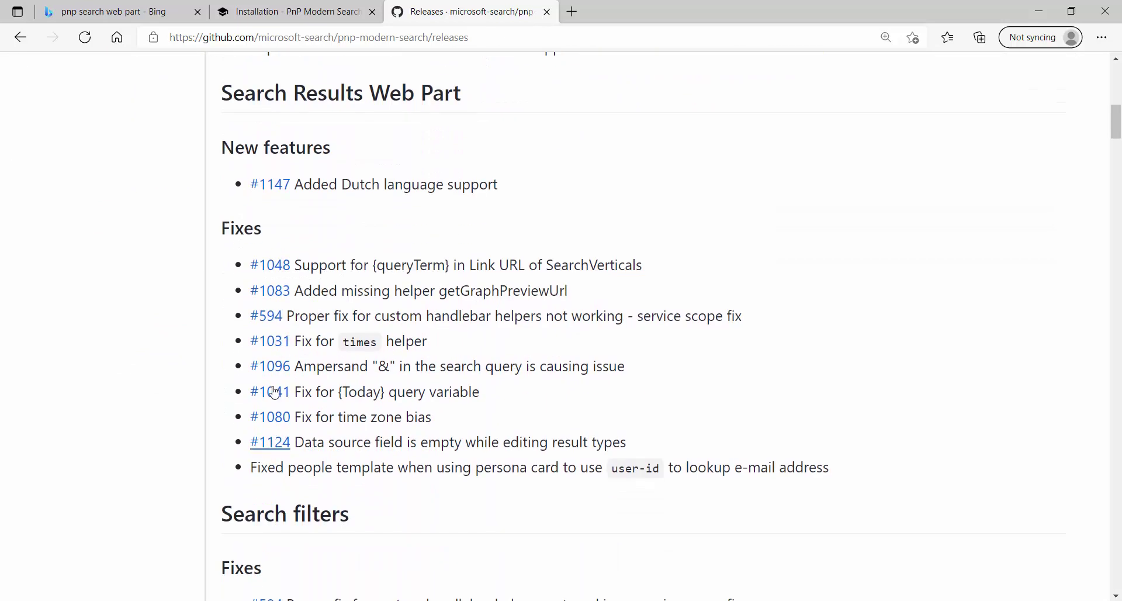
scroll(765, 479, "down", 4)
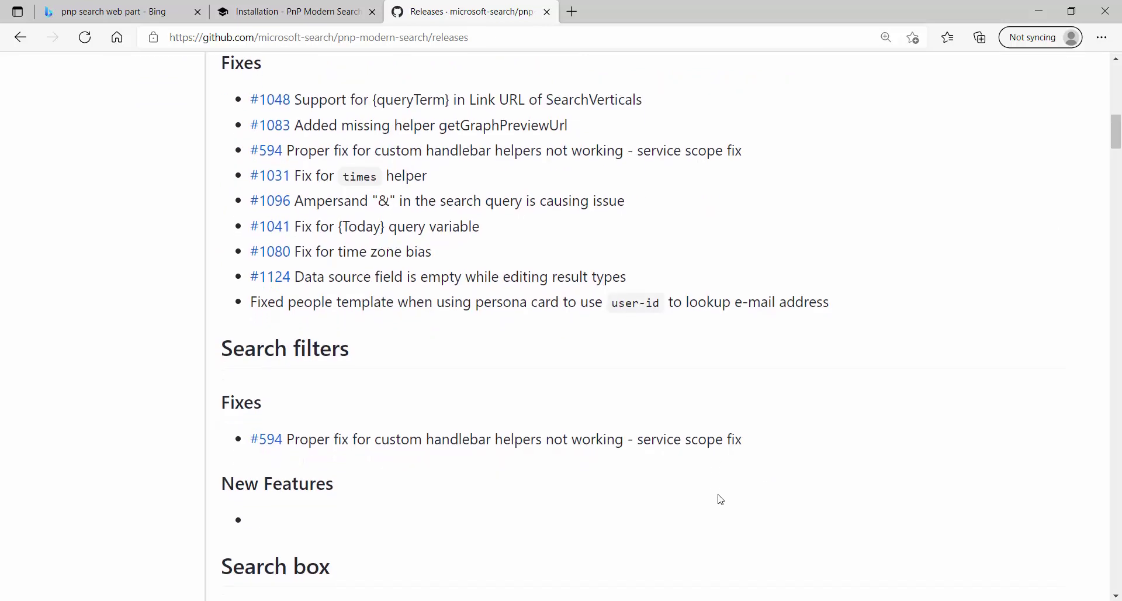
scroll(251, 486, "down", 6)
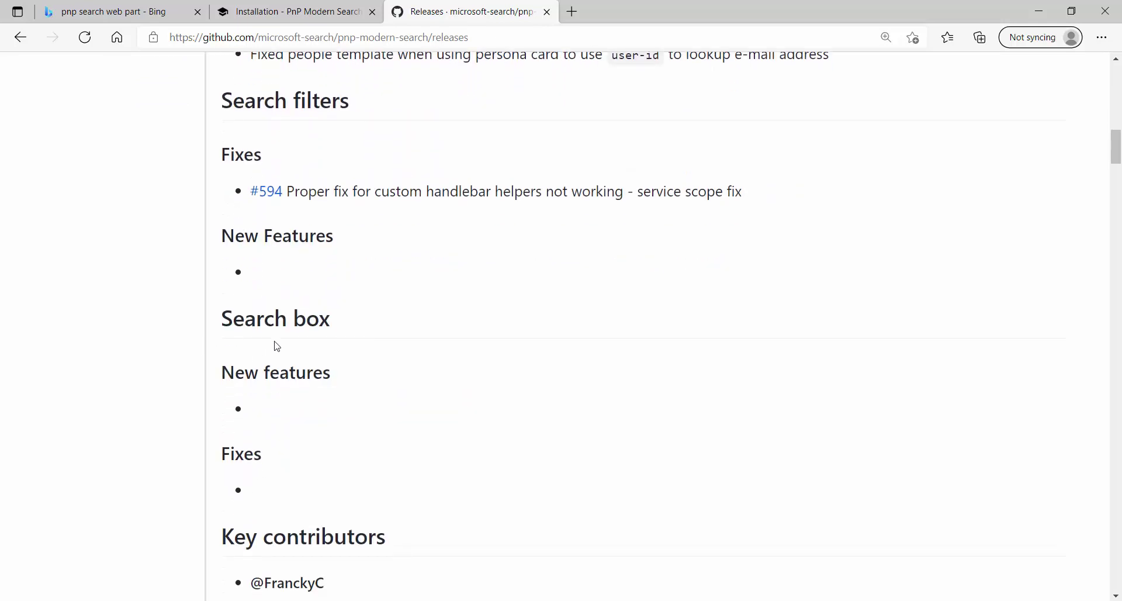
scroll(421, 450, "down", 2)
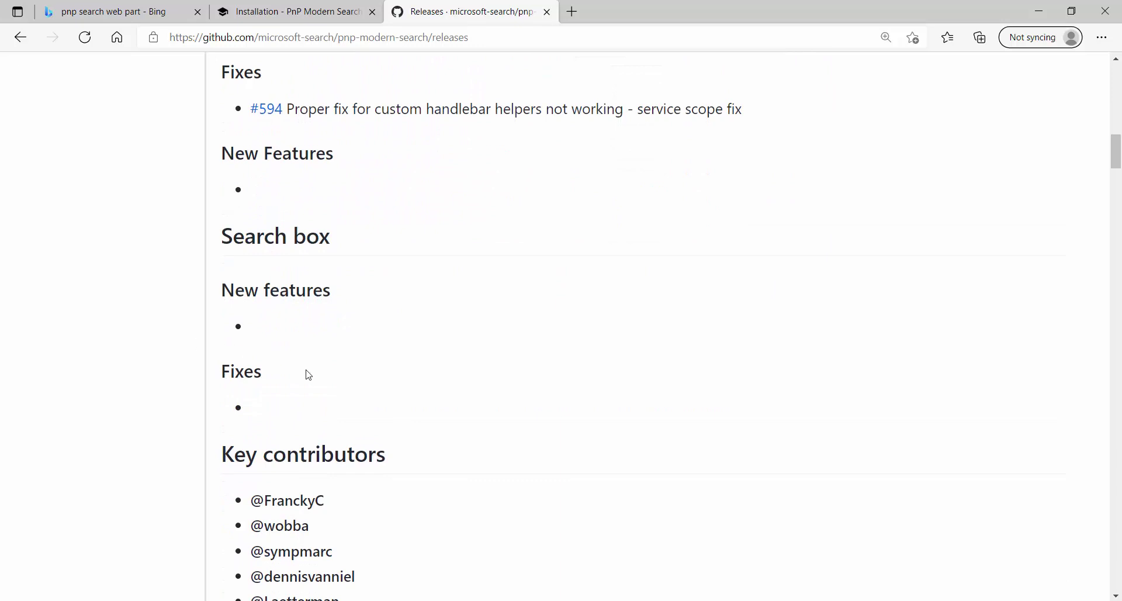
scroll(328, 403, "down", 6)
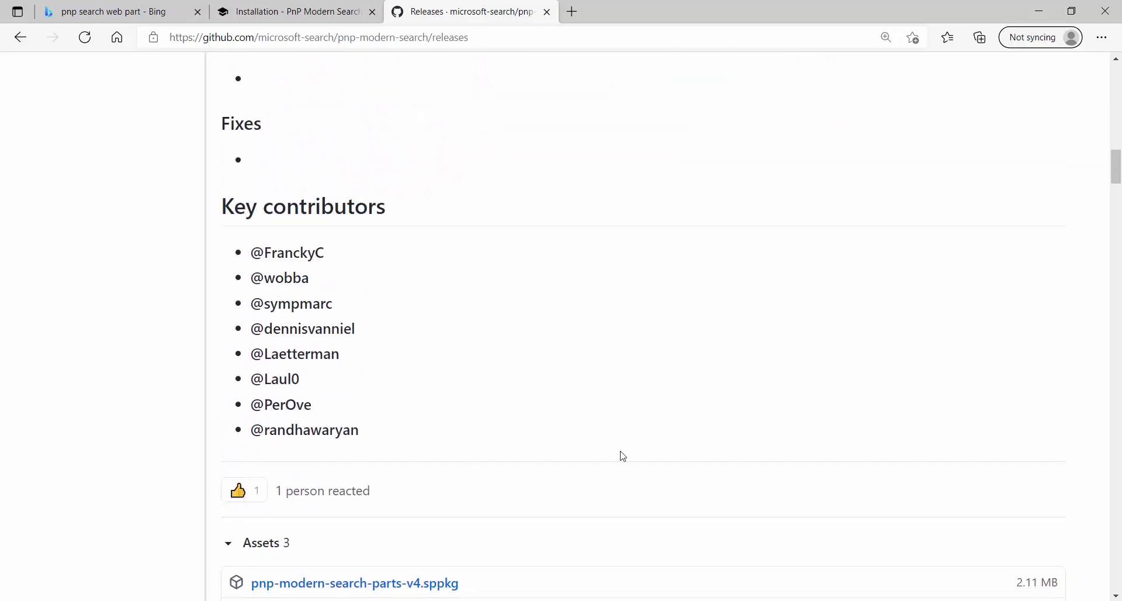
scroll(621, 453, "down", 4)
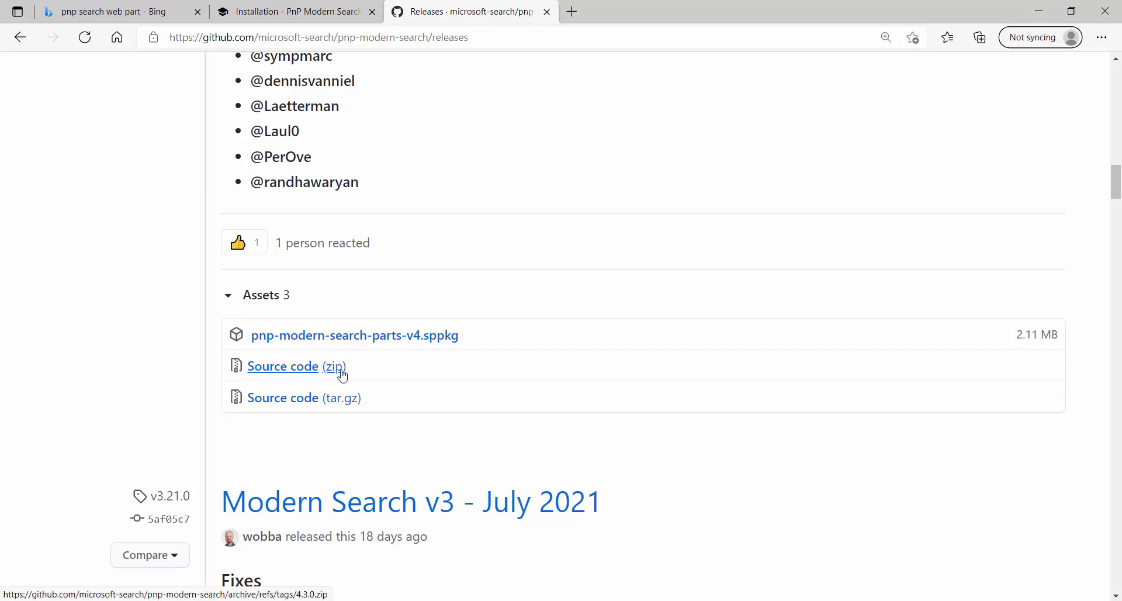
scroll(334, 380, "up", 1)
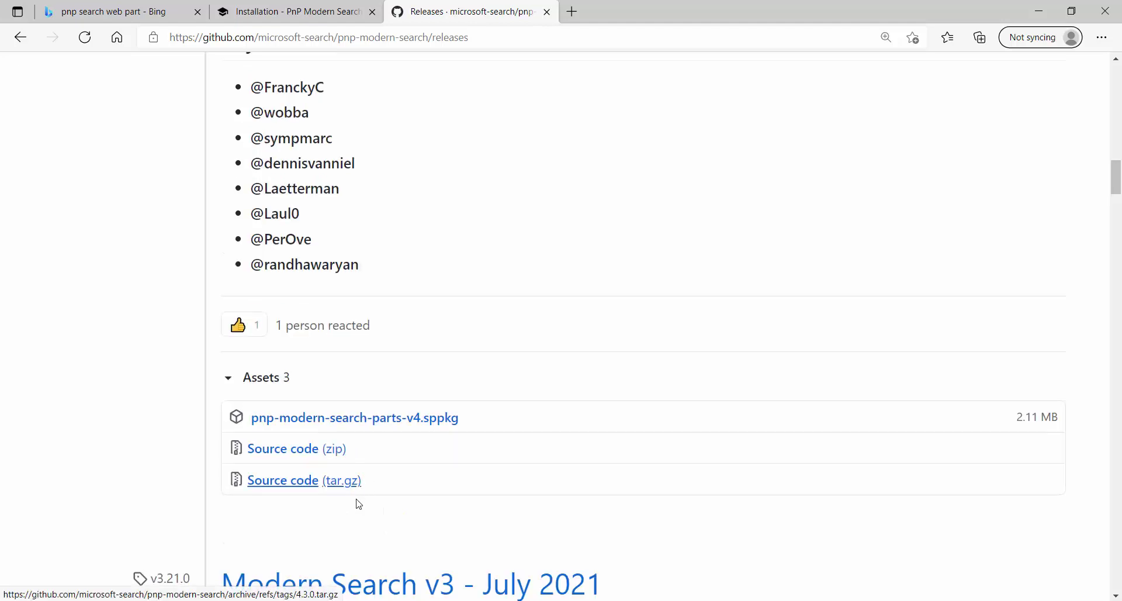
Switch to File Explorer and open the recently used pnp-modern-search-4.3.0 source folder.
left_click(376, 600)
left_click(377, 600)
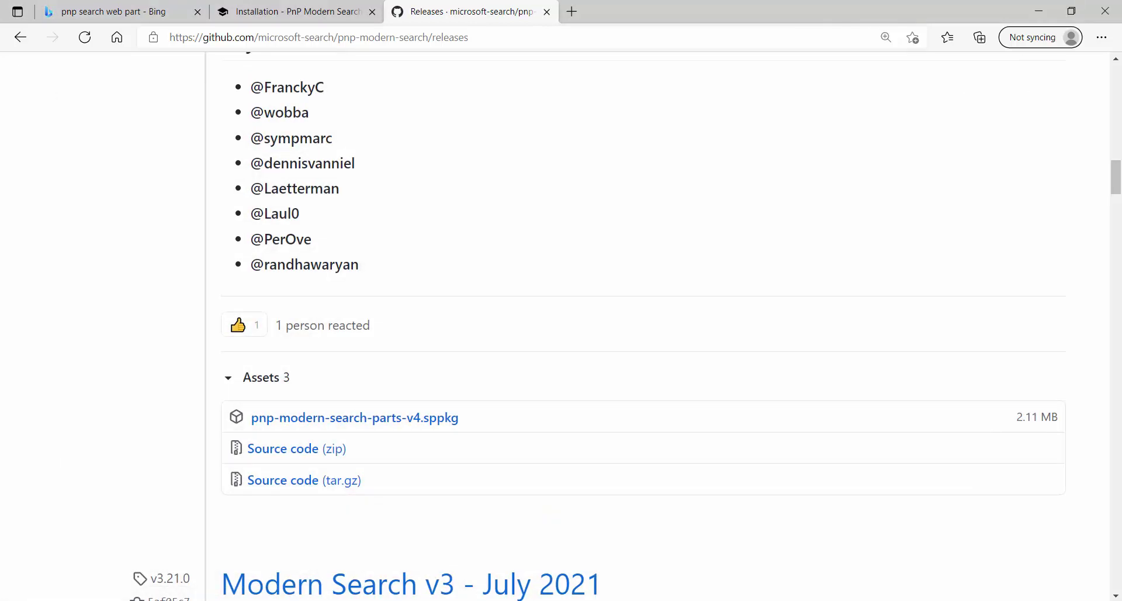
left_click(376, 600)
right_click(376, 600)
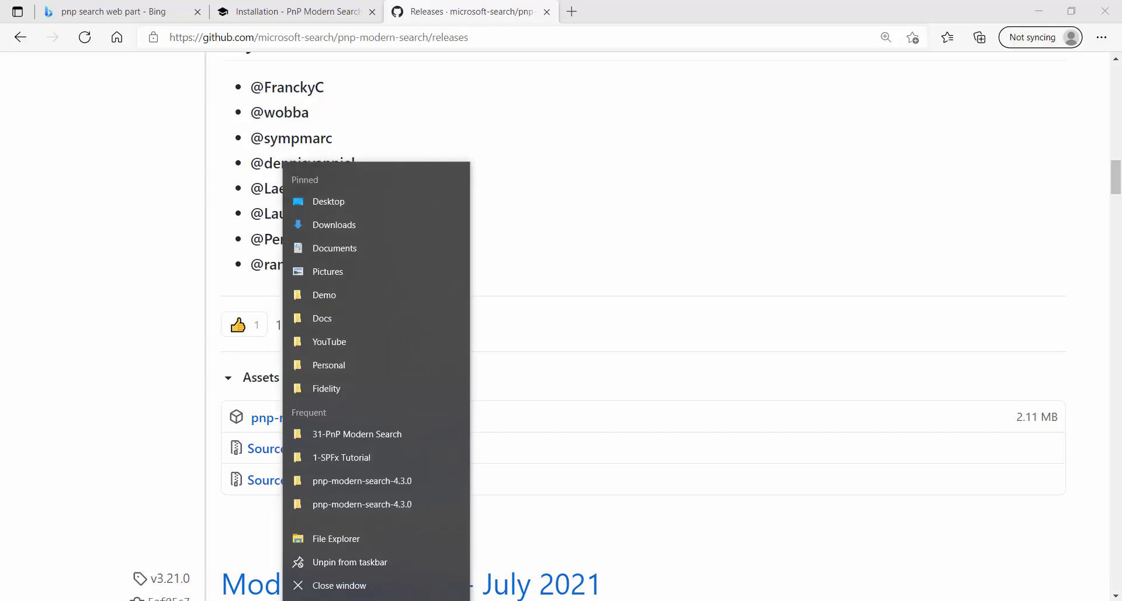
left_click(451, 479)
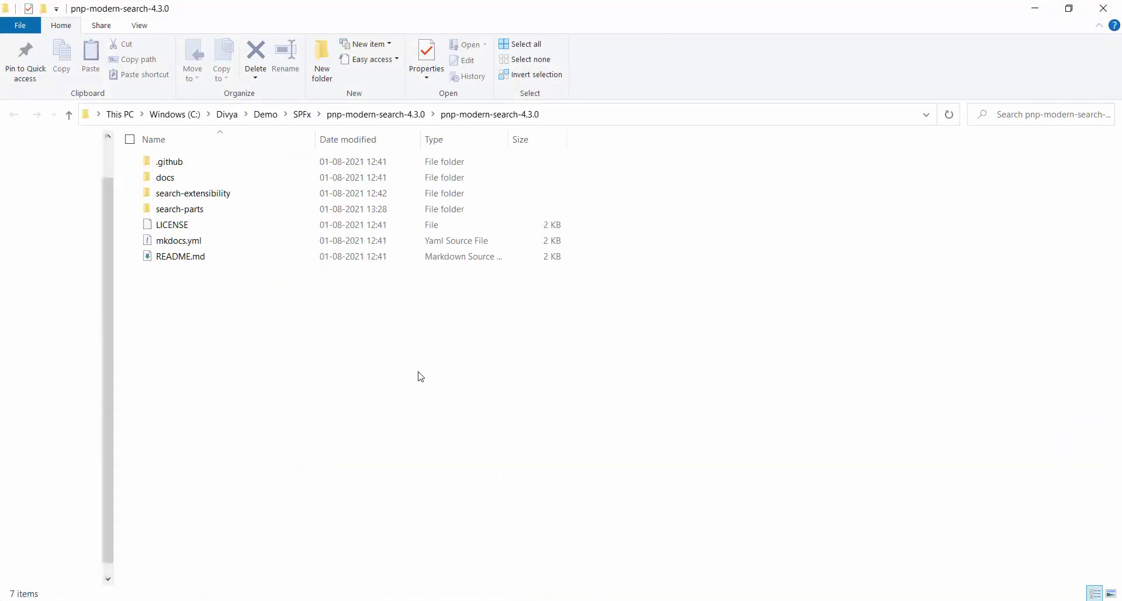
View the source zip and extracted folder in SPFx, and return to the inner pnp-modern-search-4.3.0 folder.
left_click(302, 116)
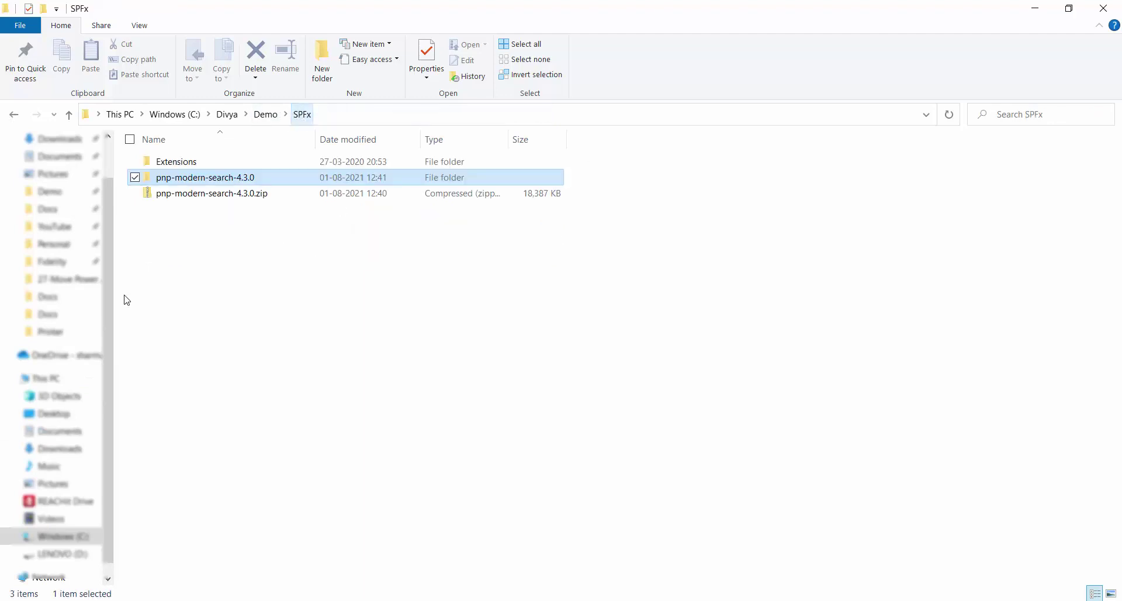
double_click(271, 181)
double_click(212, 163)
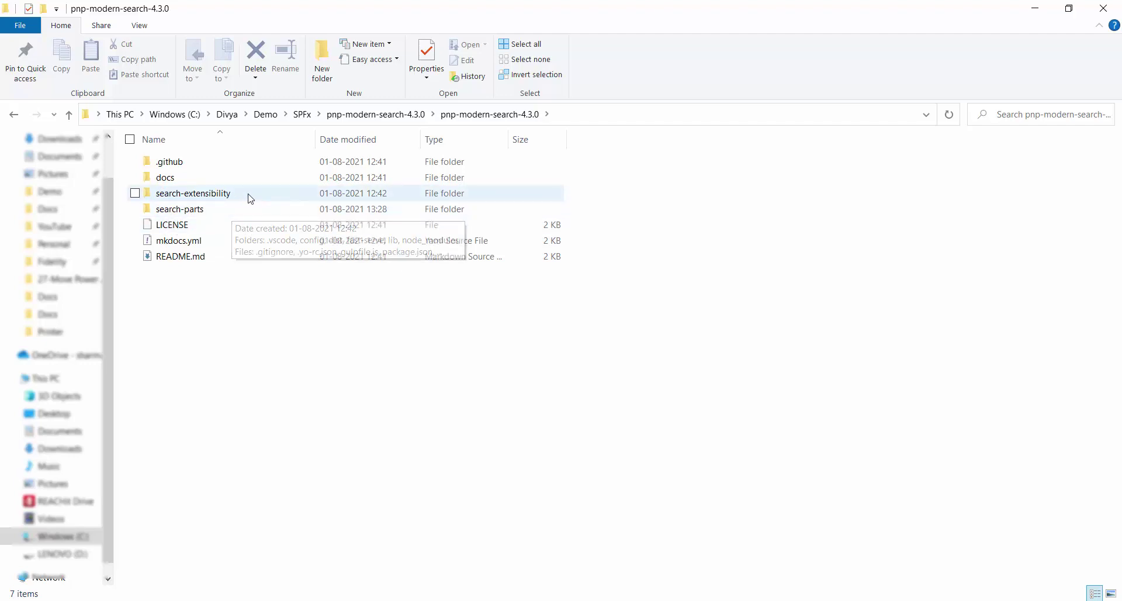
Point out the search-extensibility folder, and open the search-parts folder to point out node_modules.
left_click(135, 193)
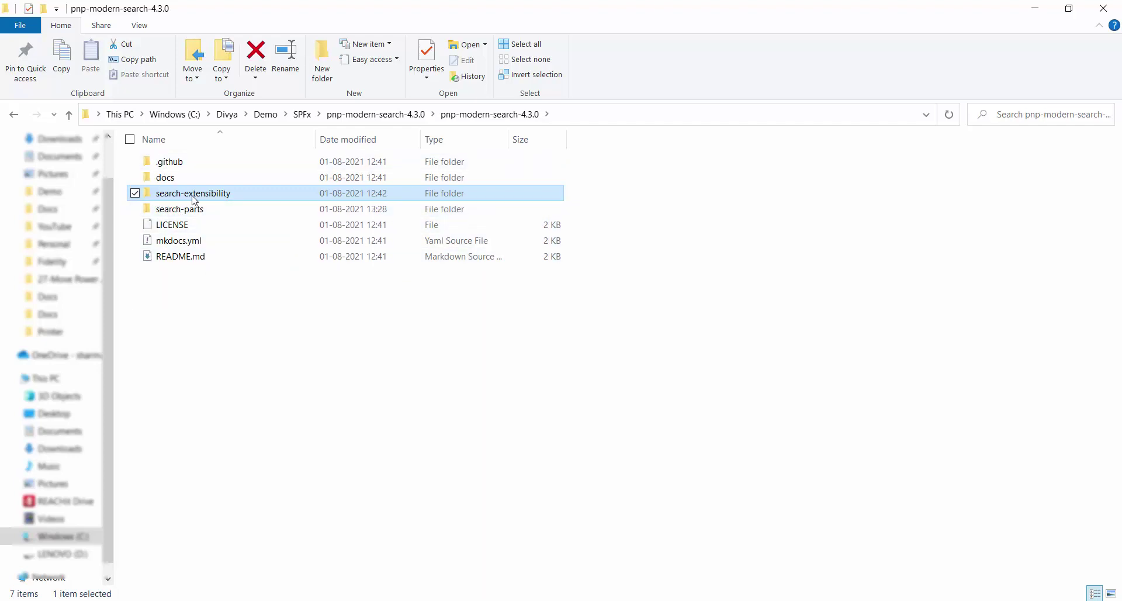
mouse_move(236, 198)
left_click(135, 193)
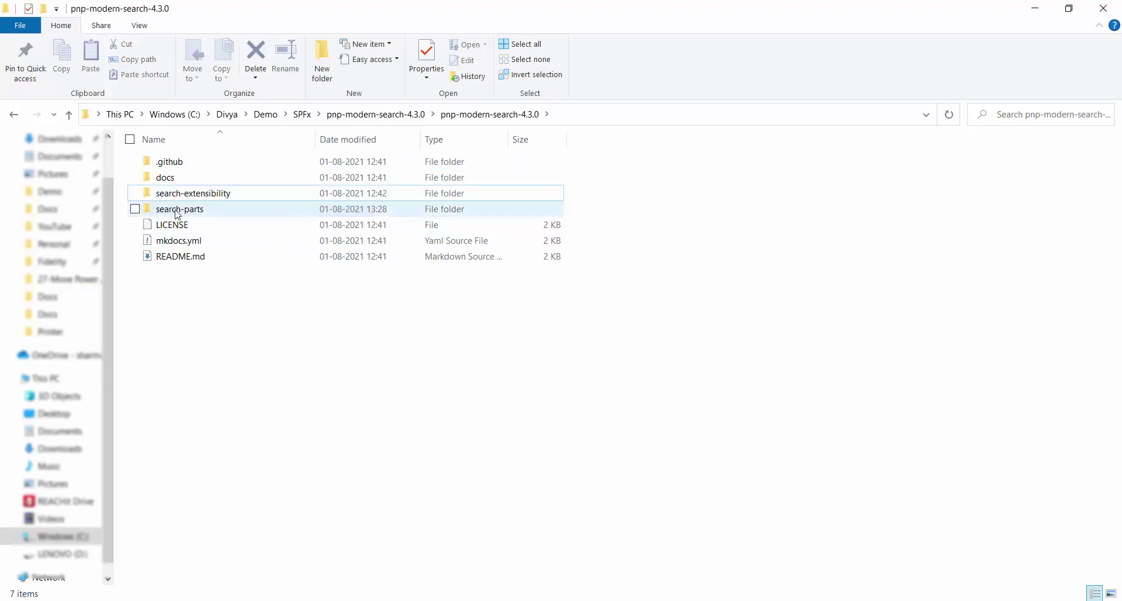
double_click(219, 211)
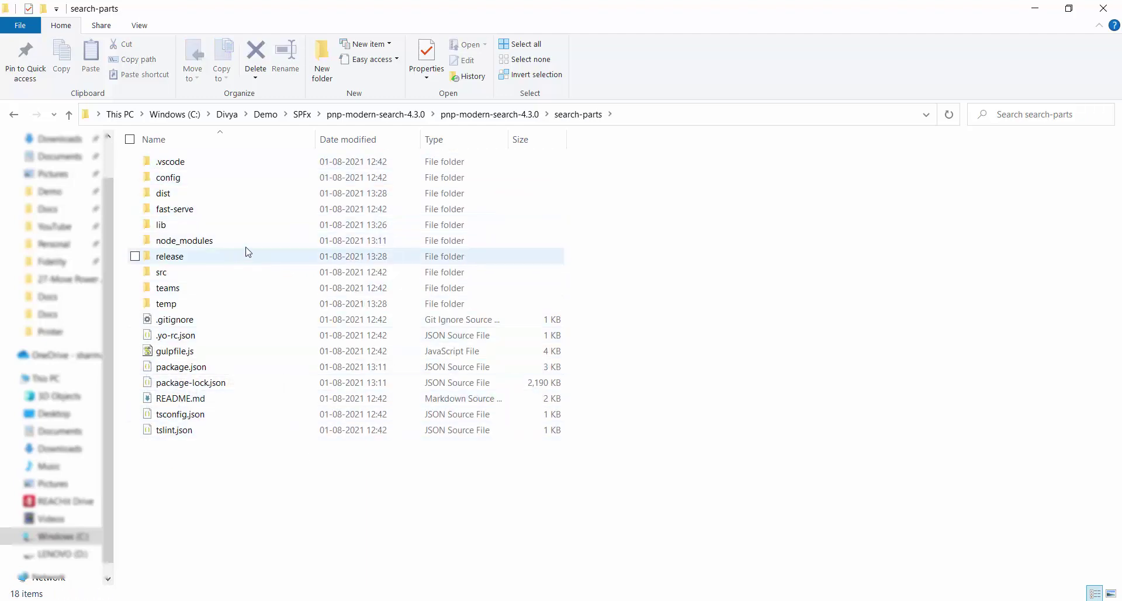
left_click(206, 247)
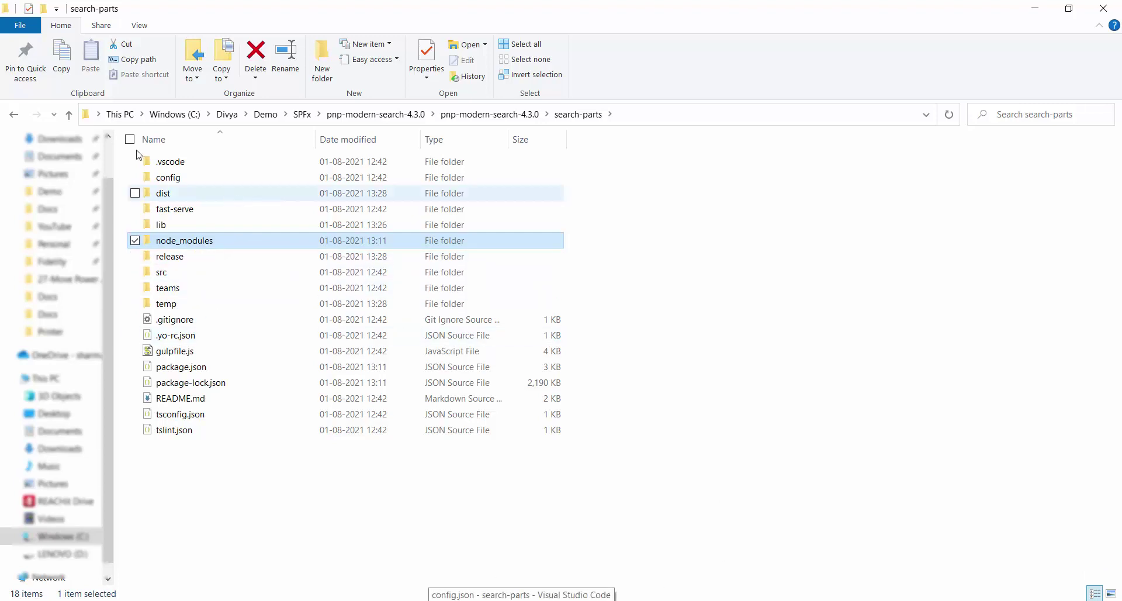
left_click(120, 154)
Switch to Visual Studio Code, collapse the config folder of the search-parts project and inspect the contents of node_modules.
left_click(543, 600)
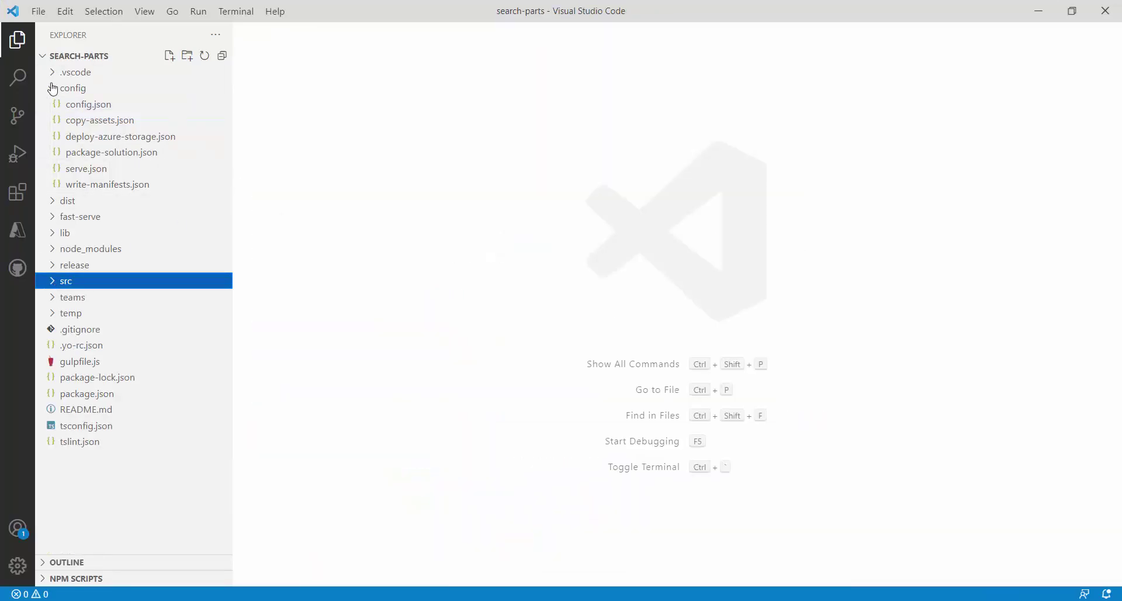
left_click(52, 88)
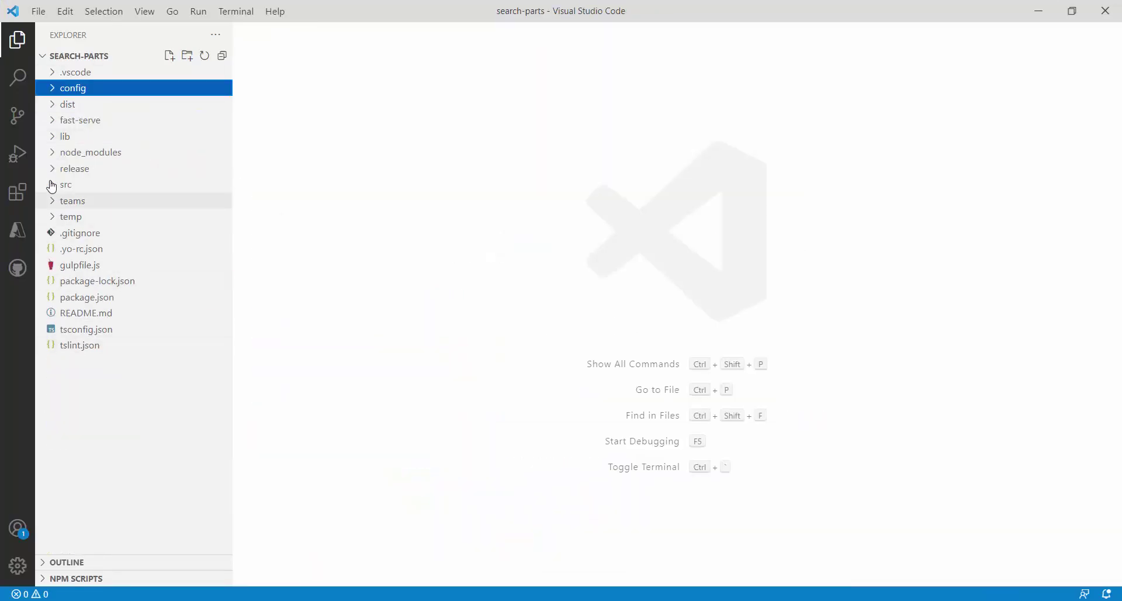
left_click(61, 153)
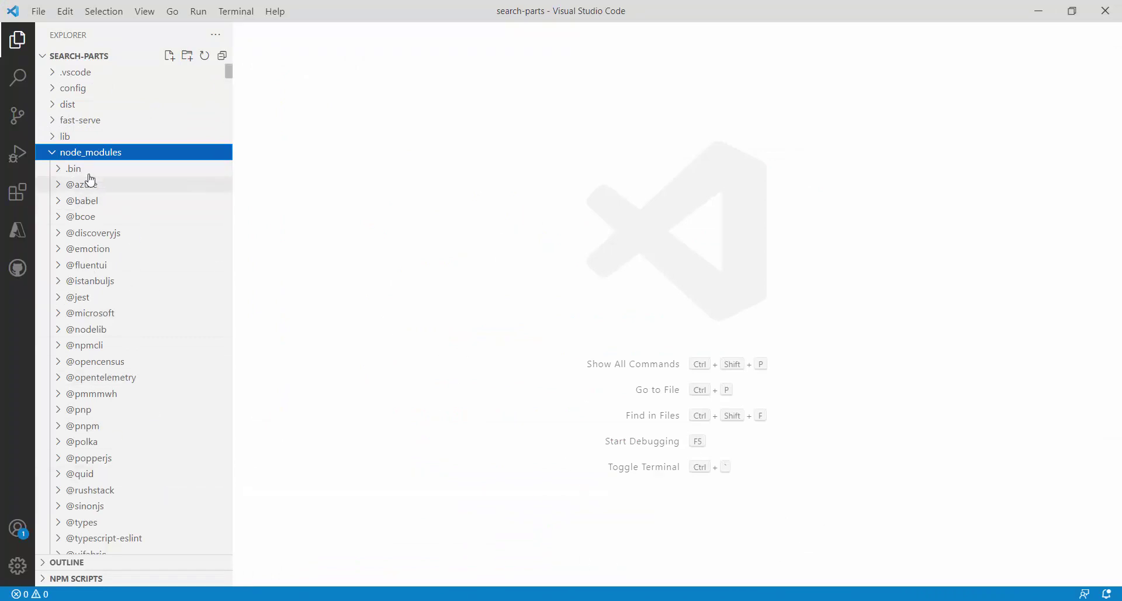
left_click(52, 152)
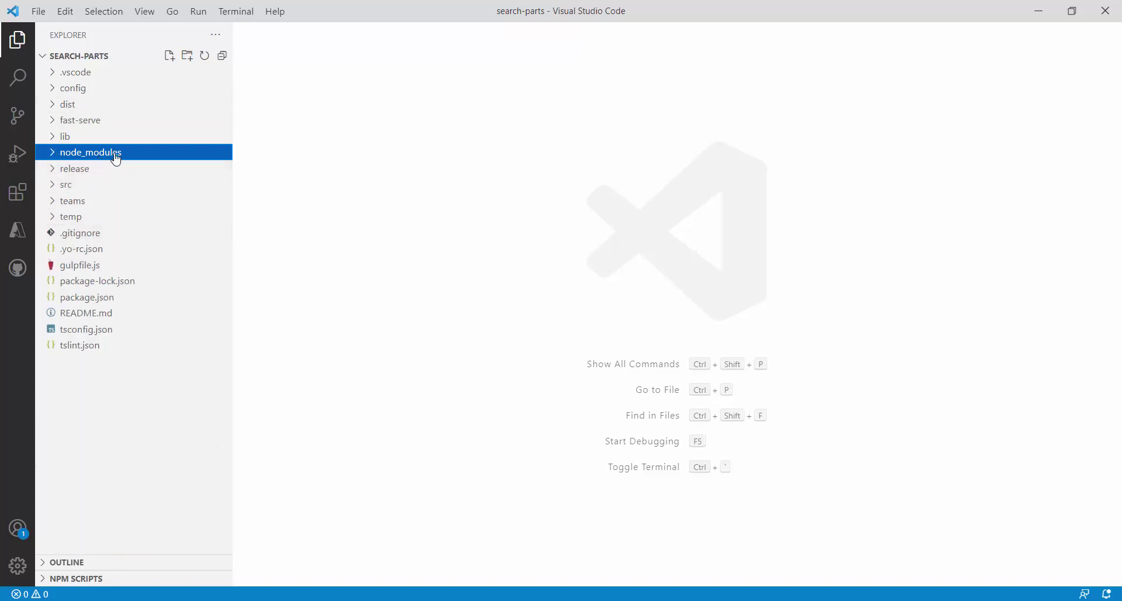
Open package-lock.json in the search-parts project and examine its dependency versions.
left_click(115, 285)
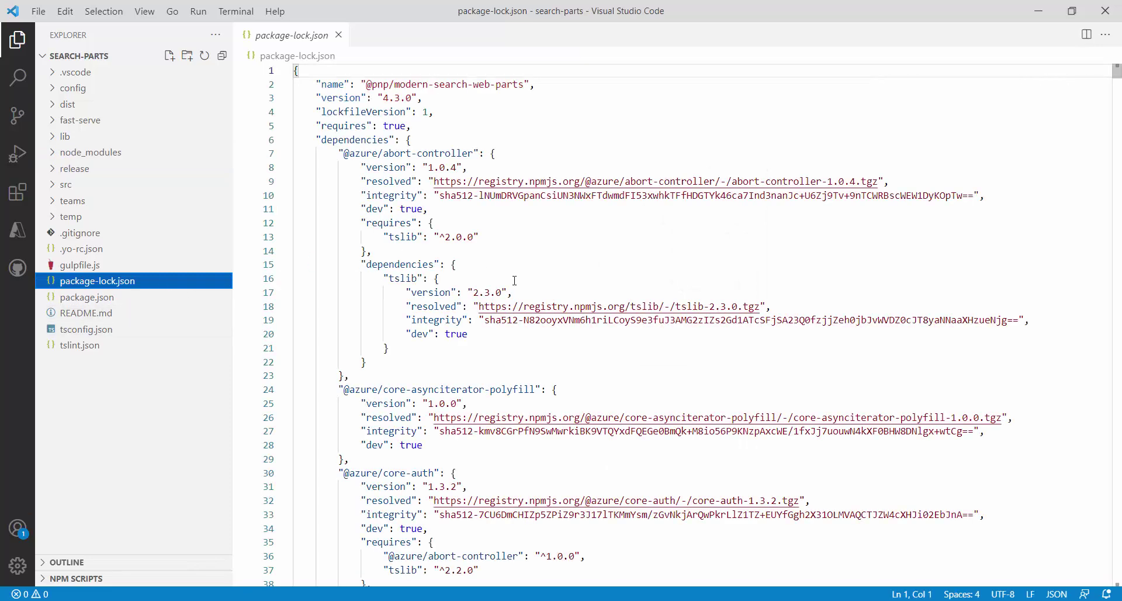
scroll(492, 354, "down", 10)
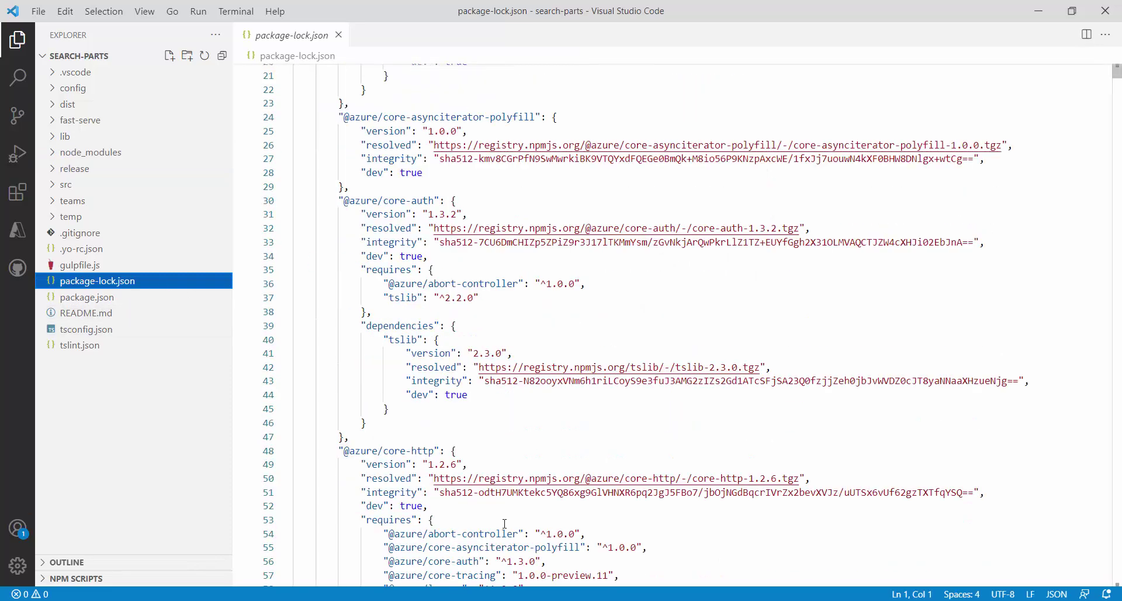
scroll(515, 513, "down", 4)
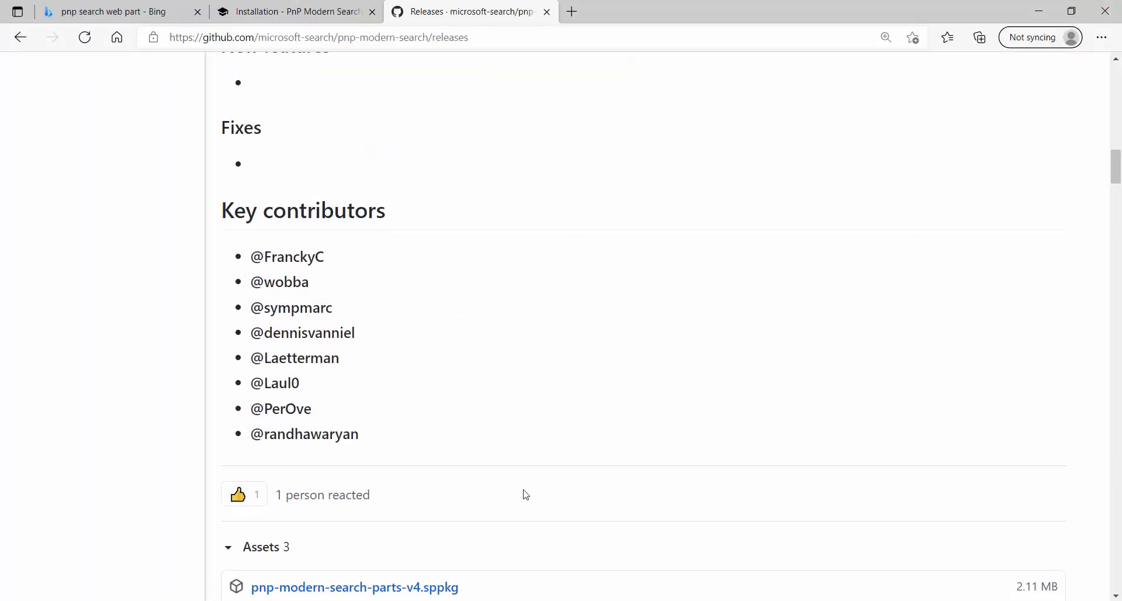
Find the Modern Search v4 - June 2021 notes on the GitHub releases page and highlight the line "Updated to SPFx v1.12.1".
scroll(523, 494, "up", 15)
scroll(460, 470, "down", 5)
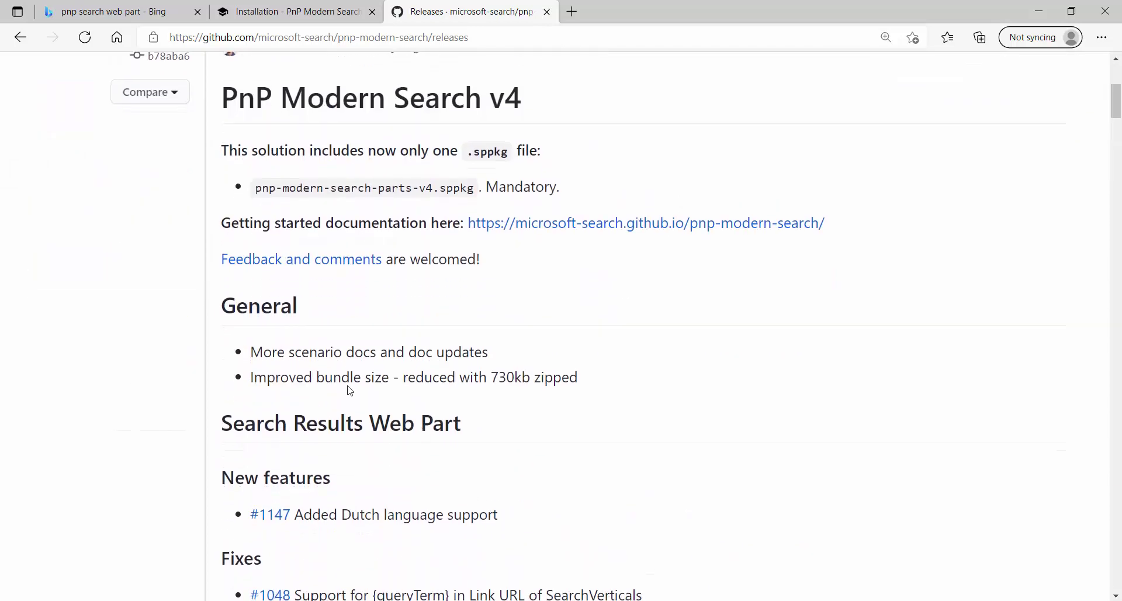
scroll(495, 470, "down", 17)
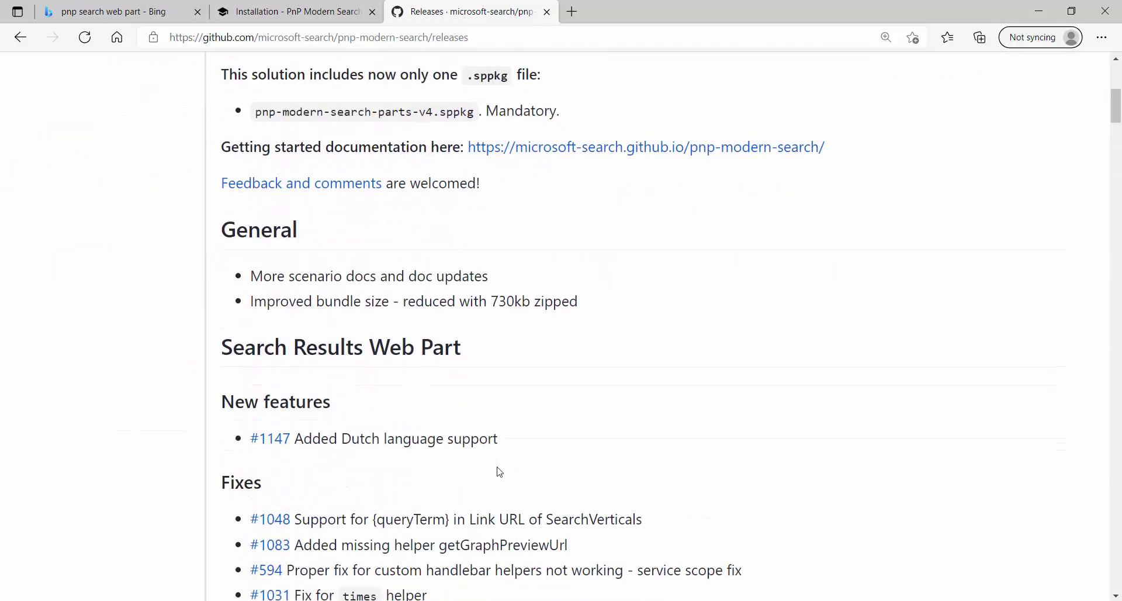
scroll(500, 482, "down", 13)
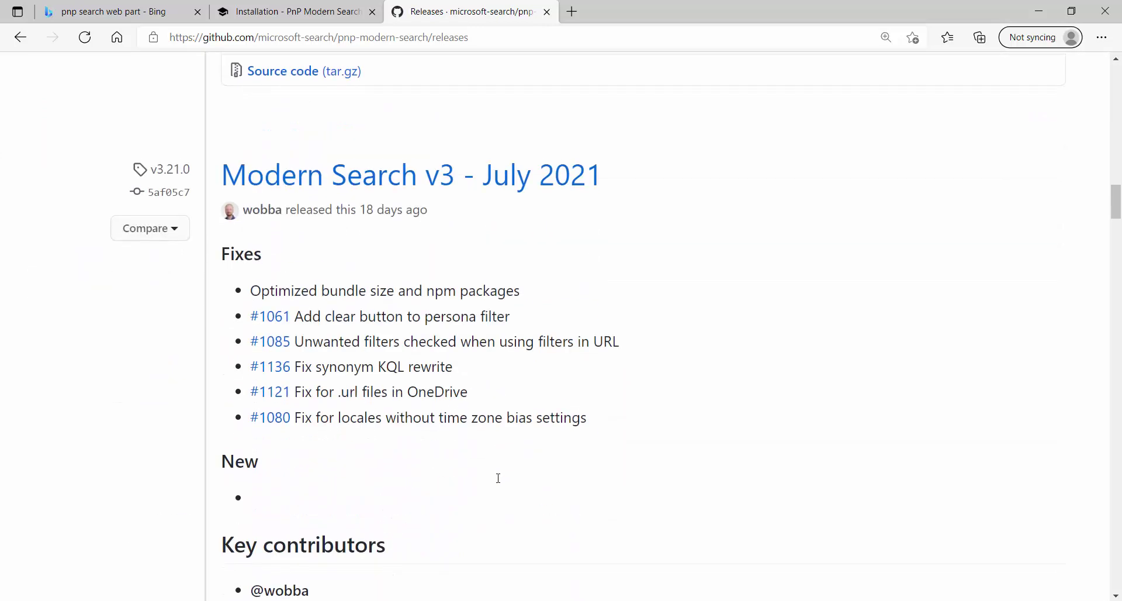
scroll(606, 466, "down", 11)
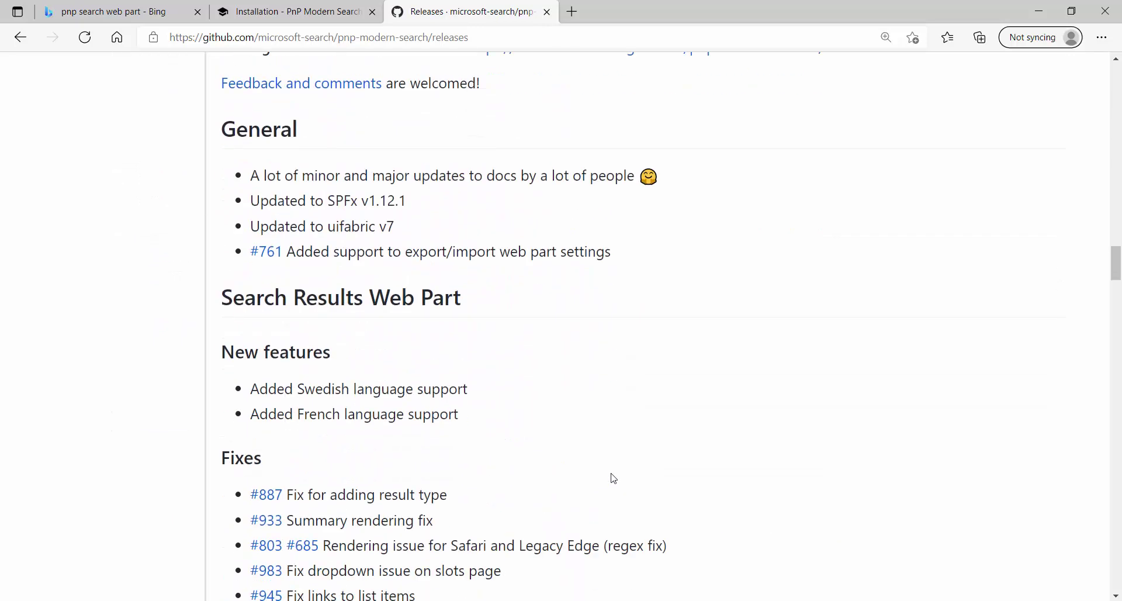
left_click_drag(223, 183, 594, 175)
left_click(280, 457)
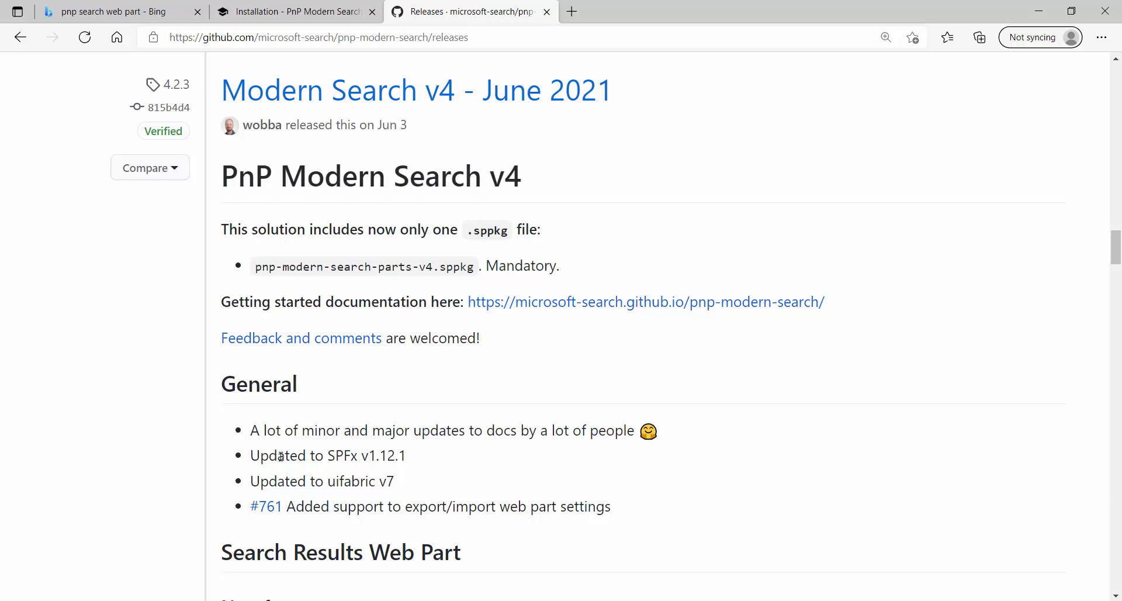
left_click_drag(251, 456, 420, 458)
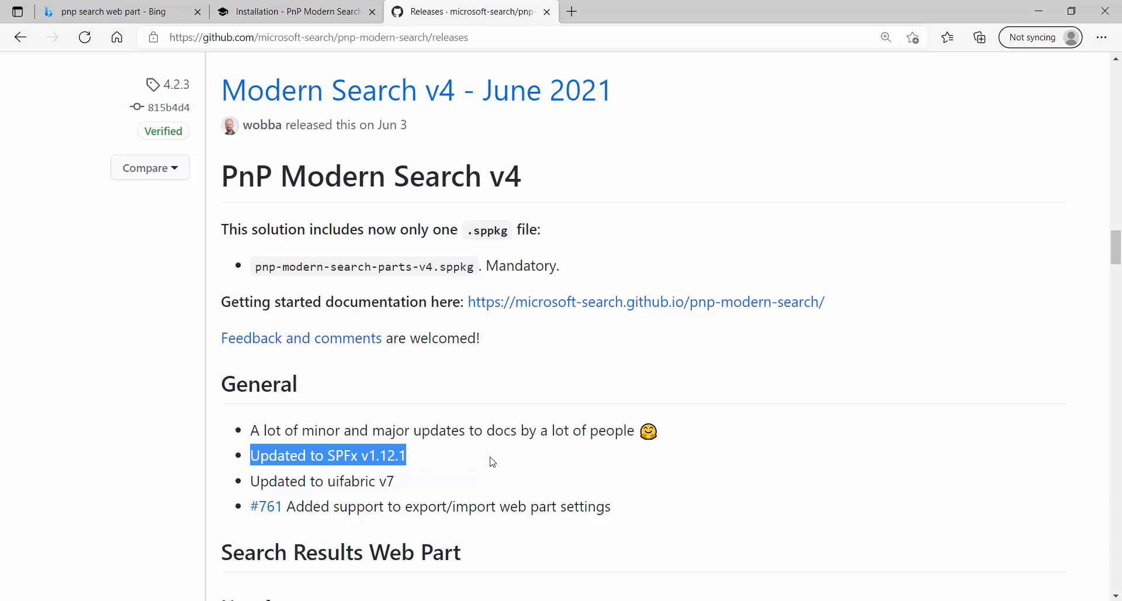
left_click(440, 445)
Switch to Visual Studio Code and review package-lock.json back to its beginning, where the package name and version are declared.
left_click(625, 544)
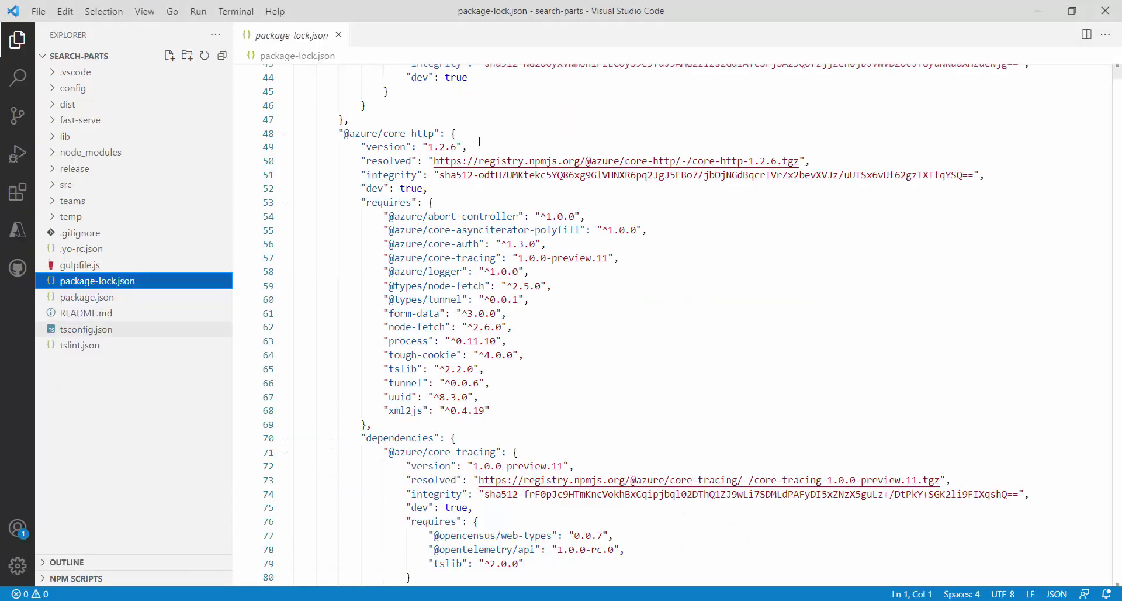
scroll(678, 358, "up", 8)
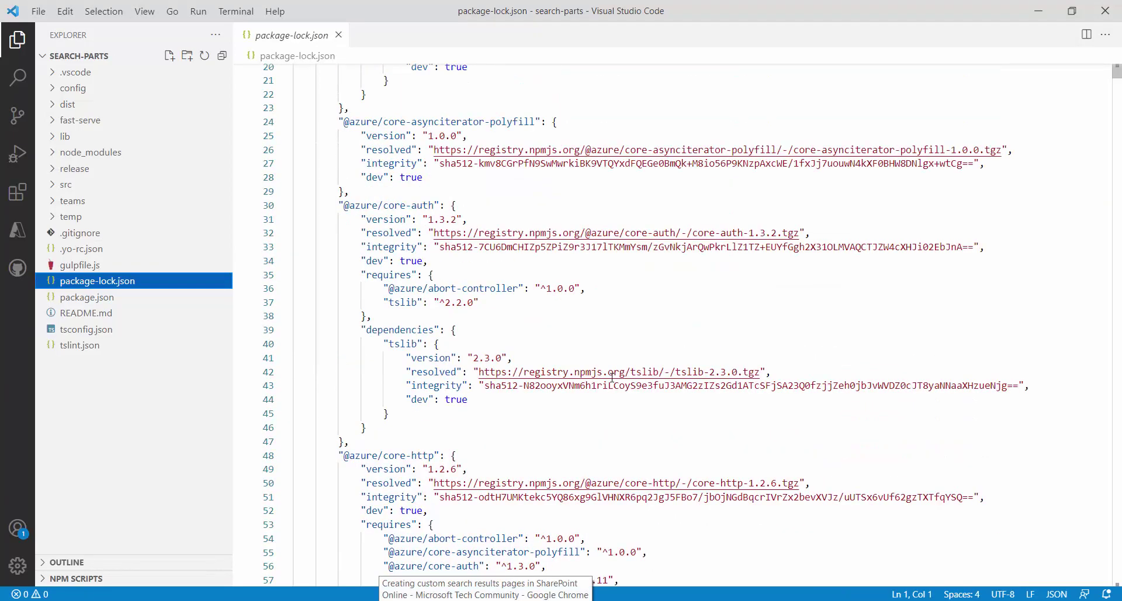
scroll(612, 378, "up", 6)
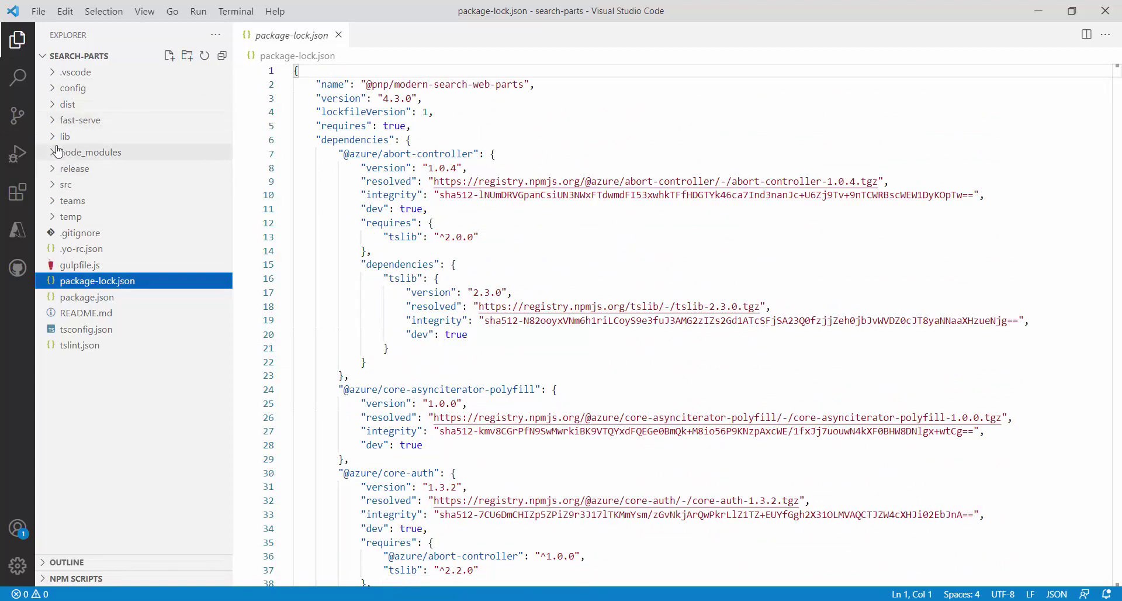
Expand lib and its common folder, view ComponentType.d.ts, and collapse the common folder.
left_click(65, 136)
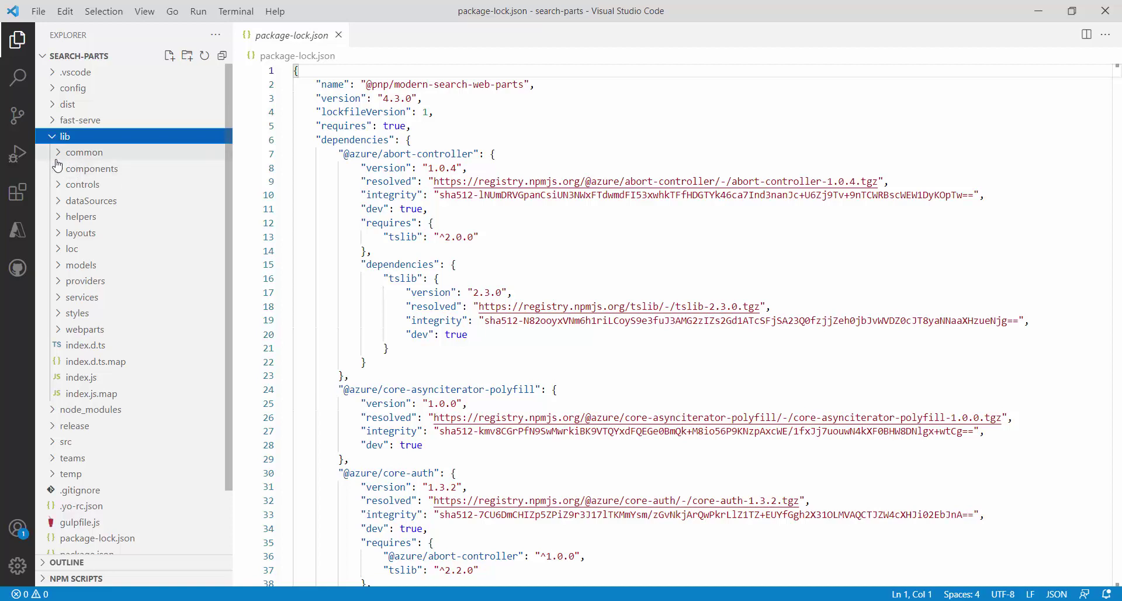
left_click(62, 153)
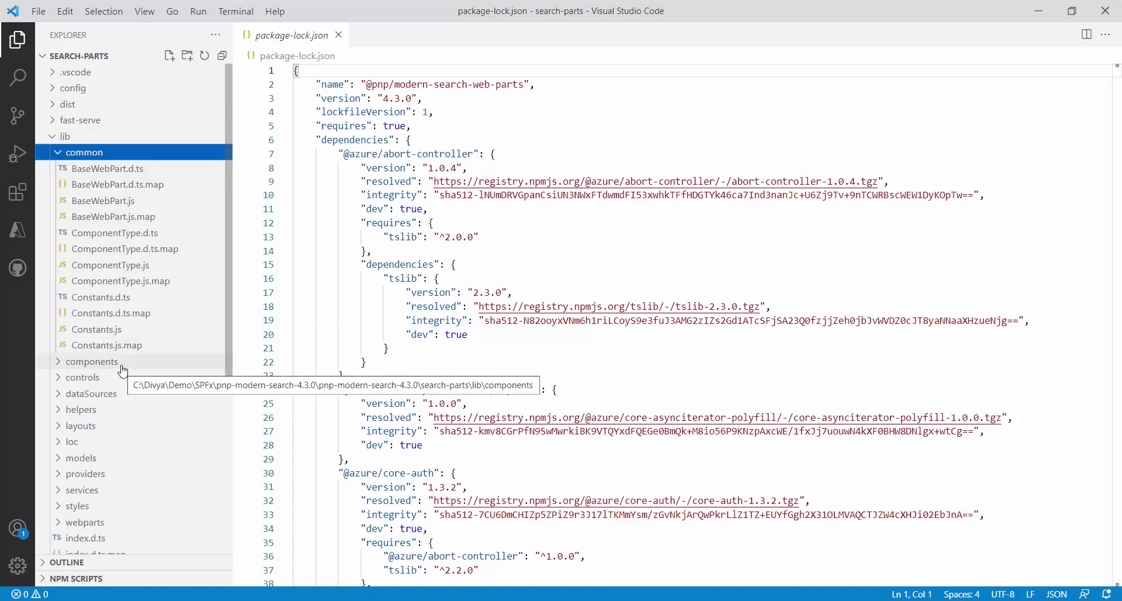
left_click(108, 234)
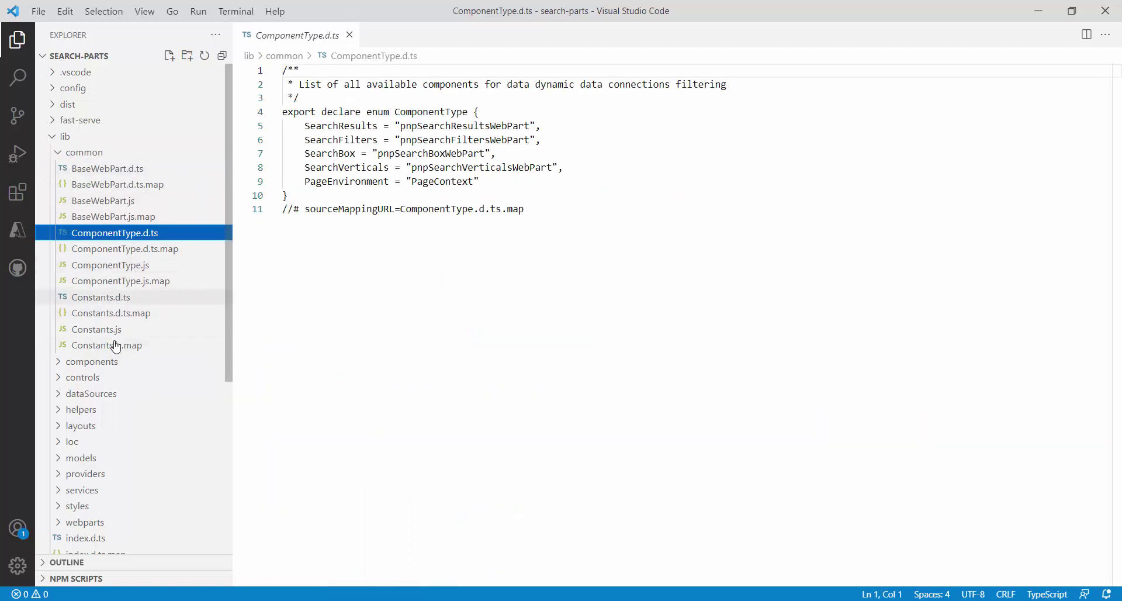
left_click(59, 157)
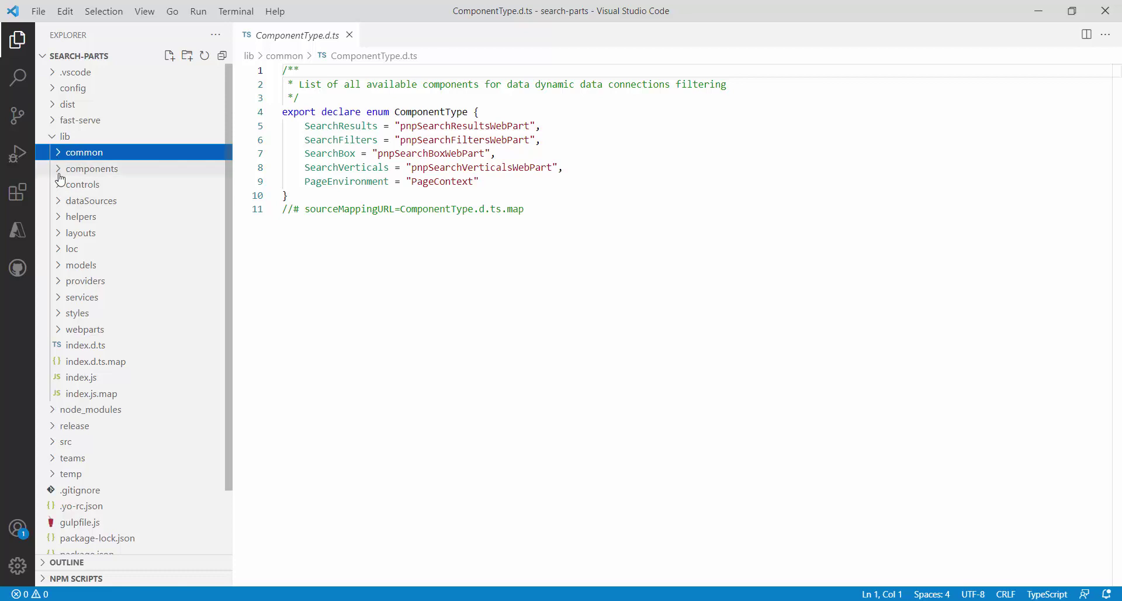
Inspect the files in the components folder under lib and leave that folder collapsed.
left_click(73, 170)
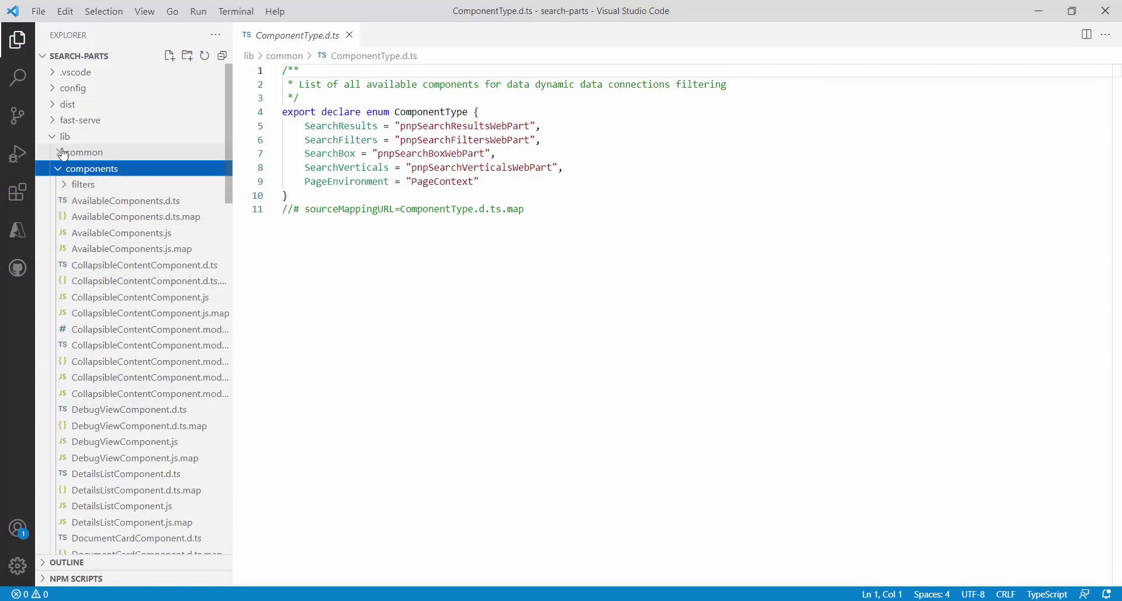
left_click(58, 171)
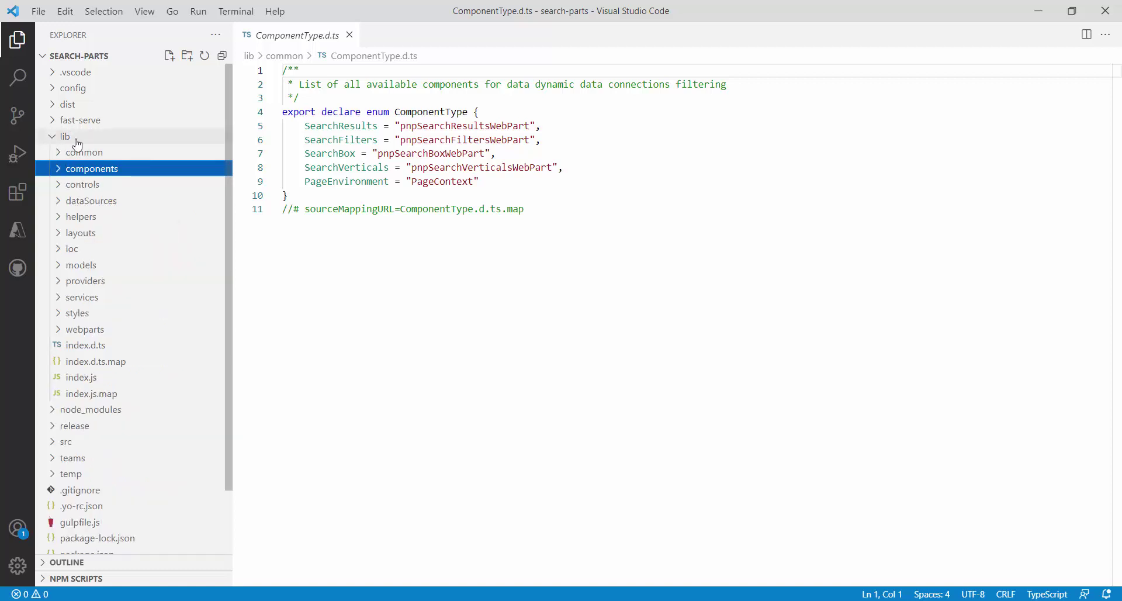
left_click(59, 169)
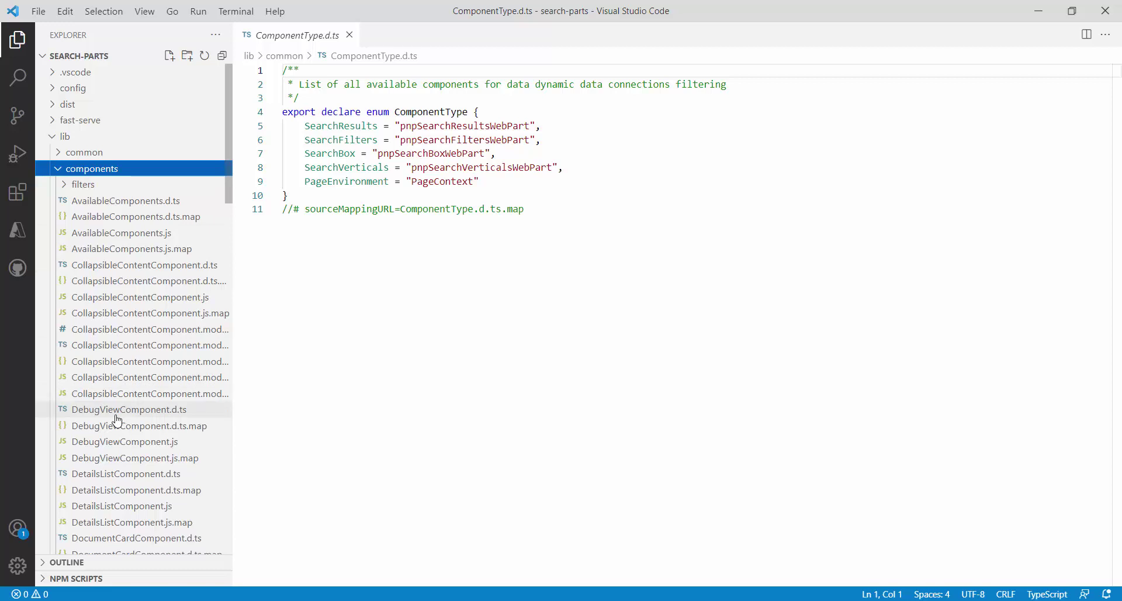
left_click(62, 171)
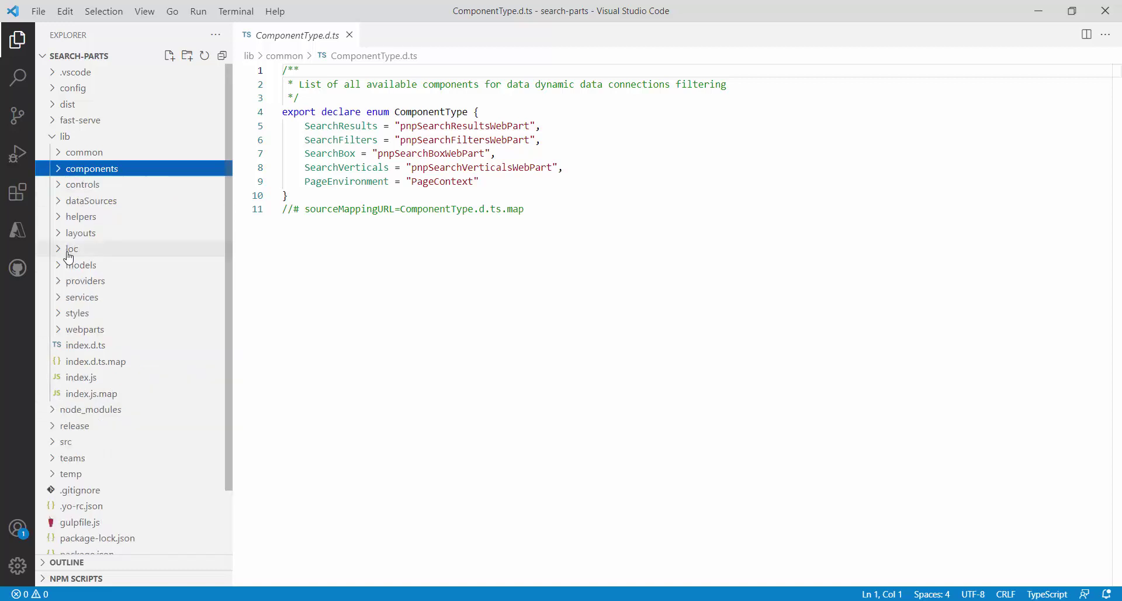
Collapse lib, expand the src folder to view its subfolders, and expand lib again for comparison.
left_click(52, 137)
left_click(67, 184)
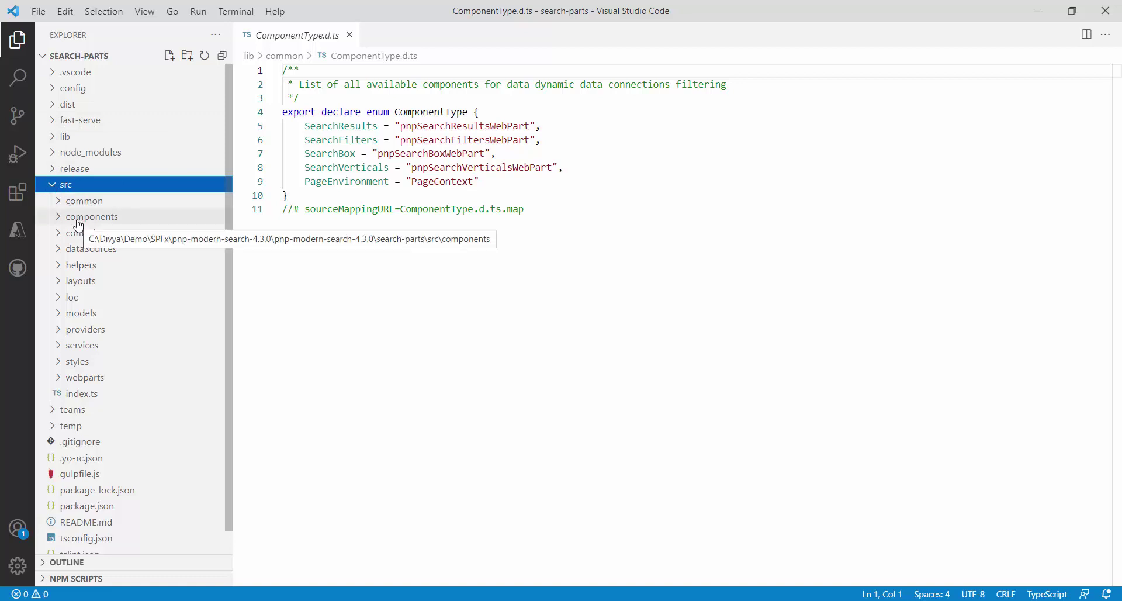
left_click(52, 137)
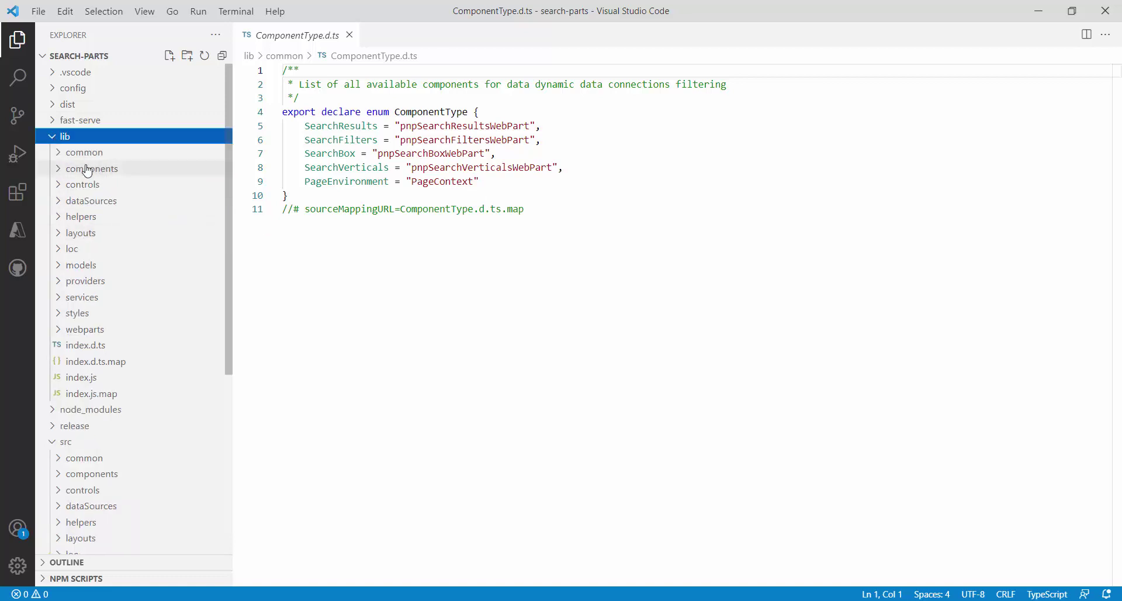
Reopen the components folder under lib, look through more of its component files, and collapse it.
left_click(63, 170)
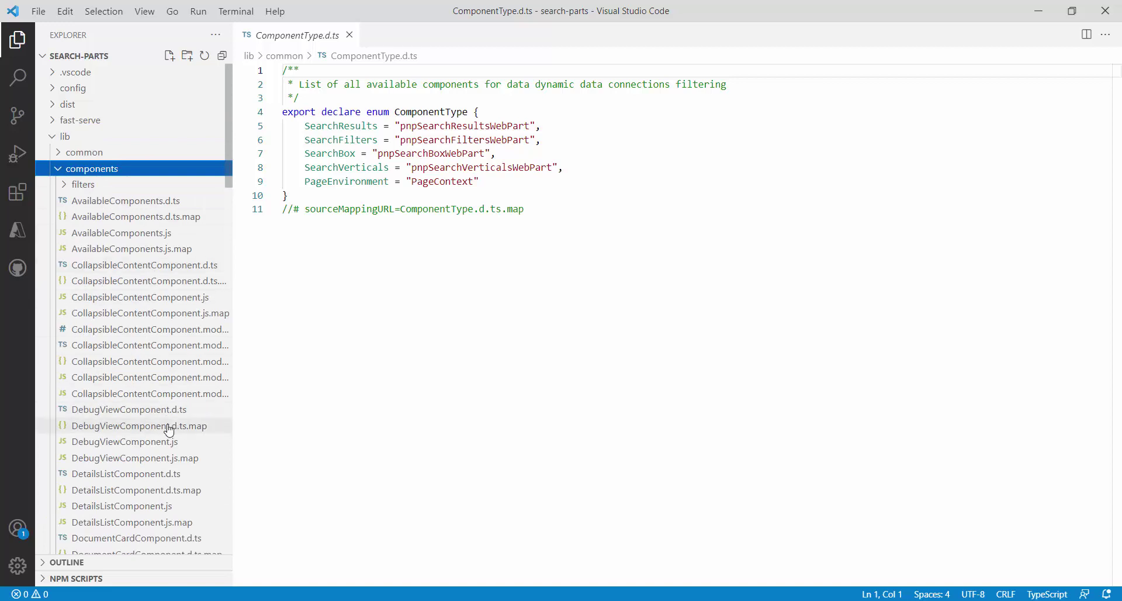
scroll(169, 431, "down", 1)
scroll(169, 432, "down", 1)
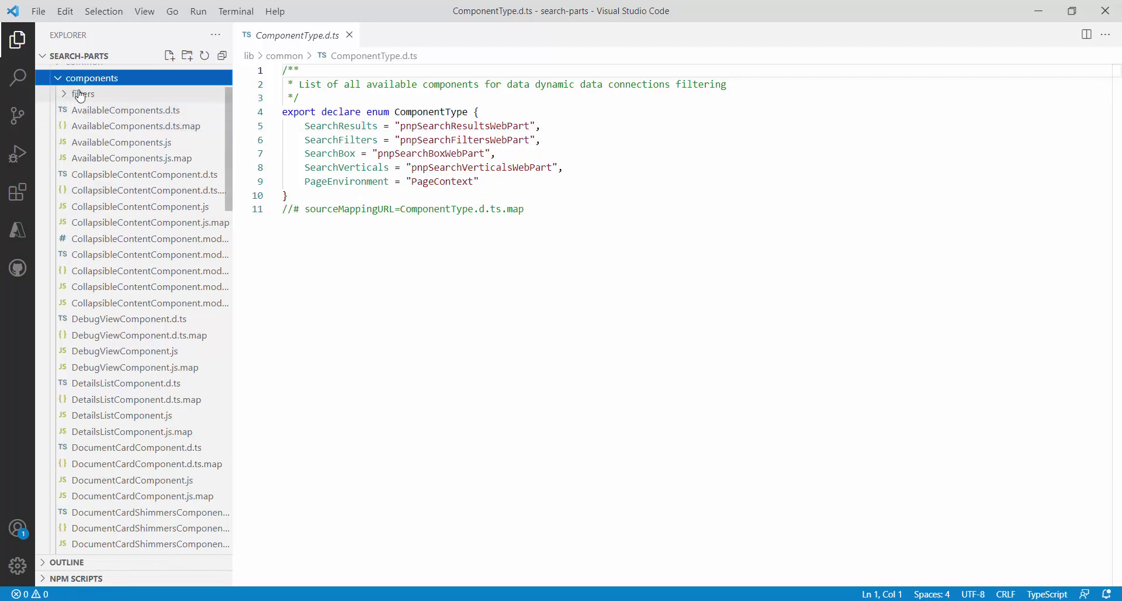
left_click(59, 79)
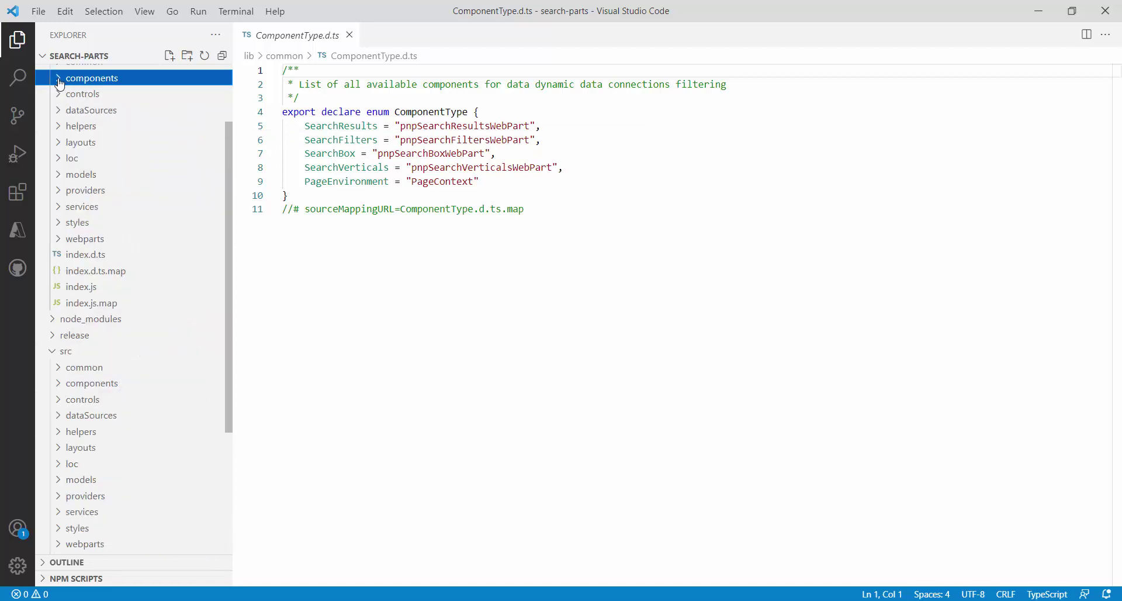
Inspect the contents of the dataSources, helpers and layouts folders under lib one at a time, collapsing each.
left_click(64, 111)
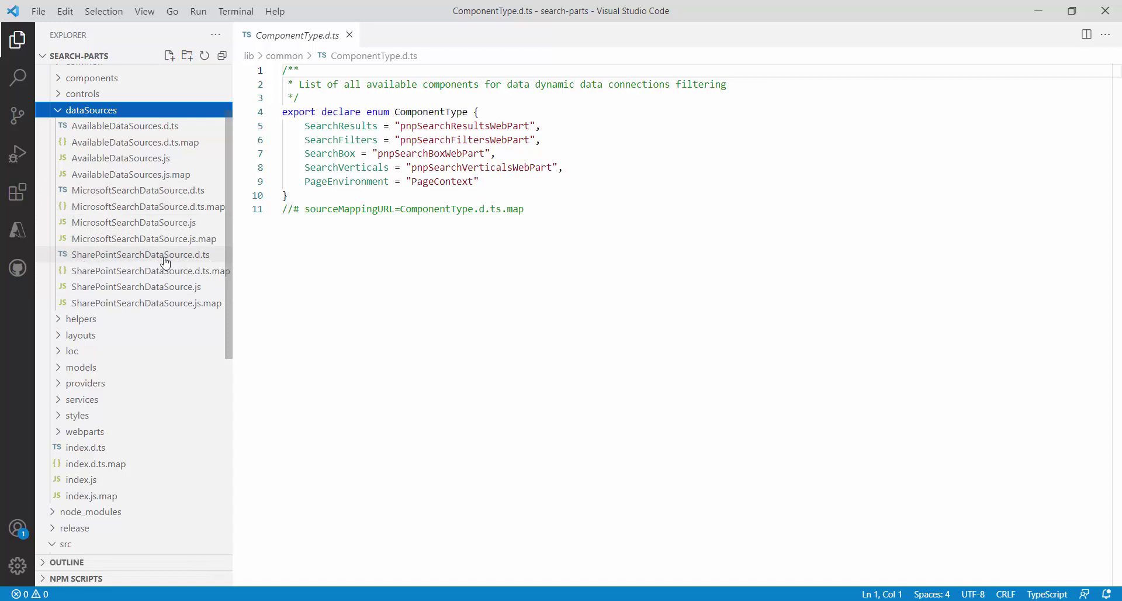
left_click(57, 111)
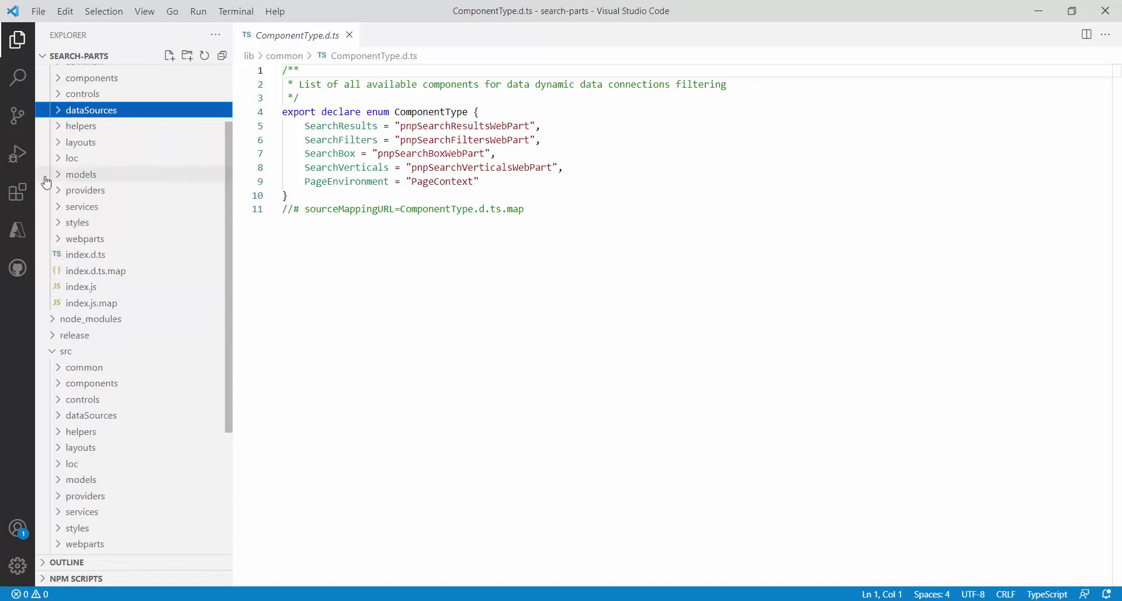
left_click(61, 125)
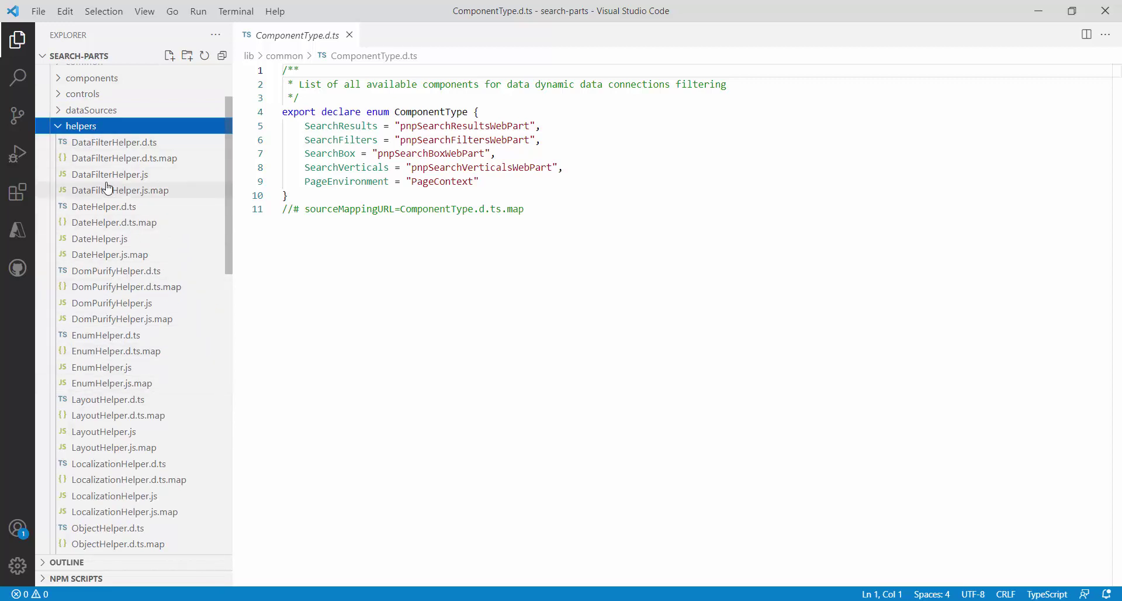
left_click(58, 128)
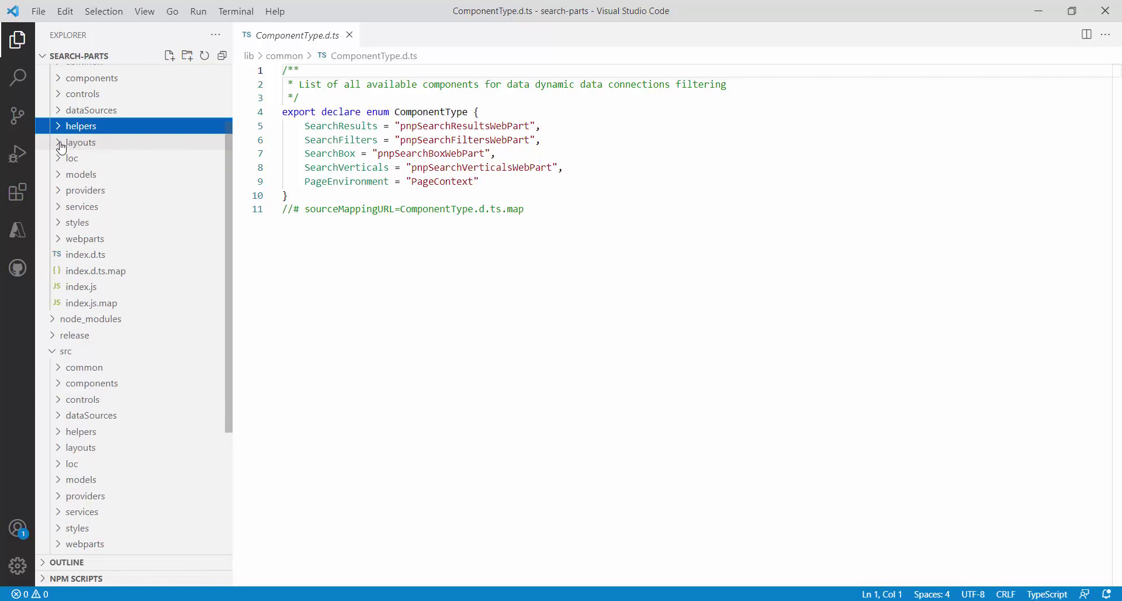
left_click(61, 145)
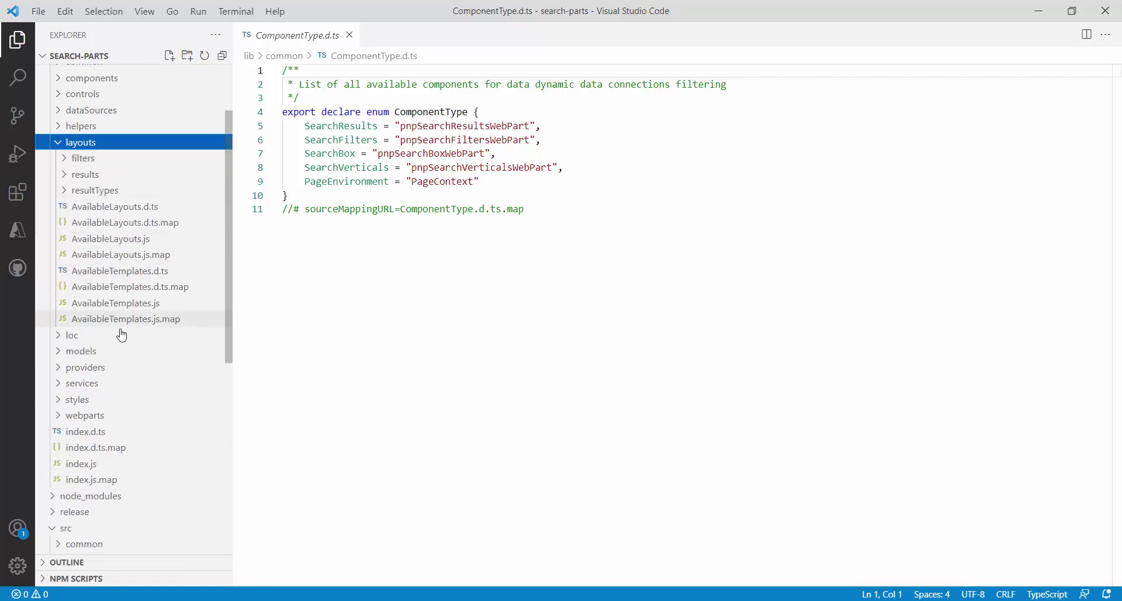
left_click(57, 142)
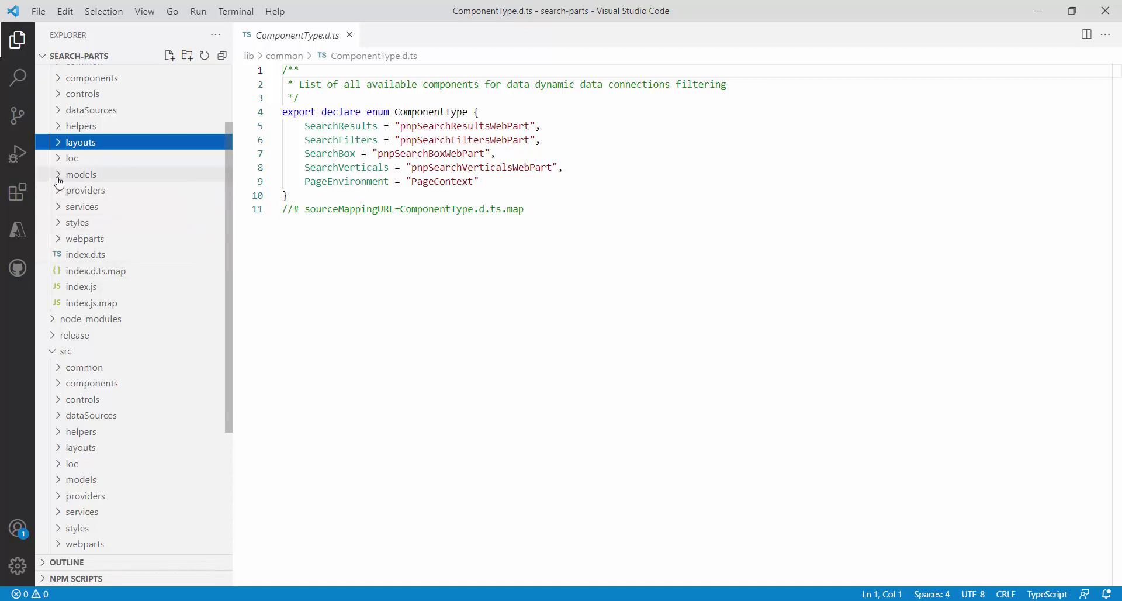
Expand the models and providers folders under lib and look through their subfolders and suggestion provider files.
left_click(58, 177)
left_click(58, 240)
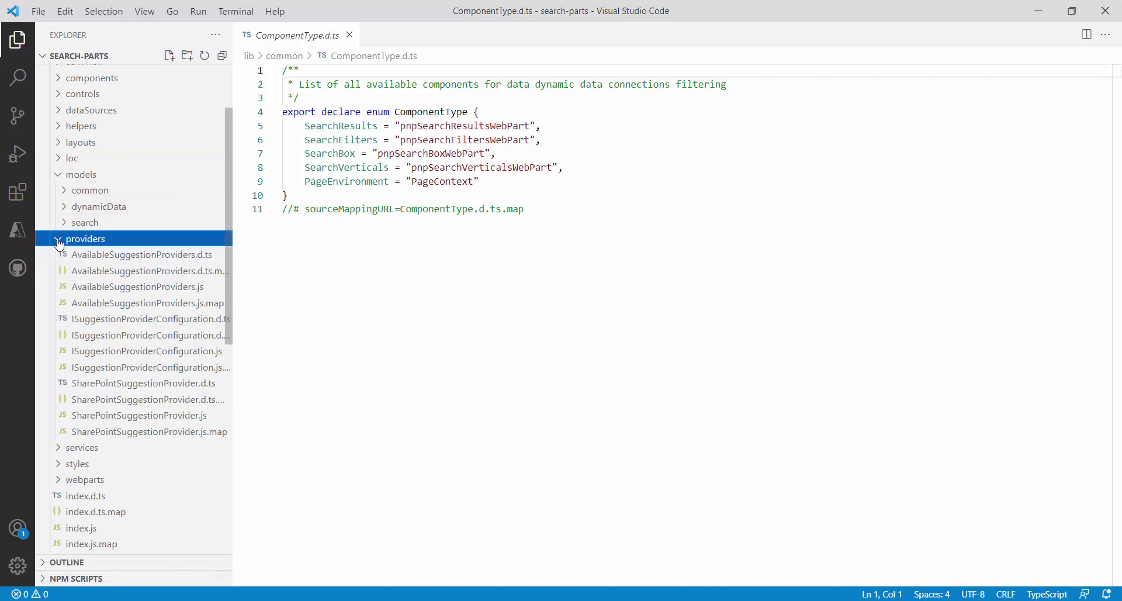
scroll(143, 393, "down", 4)
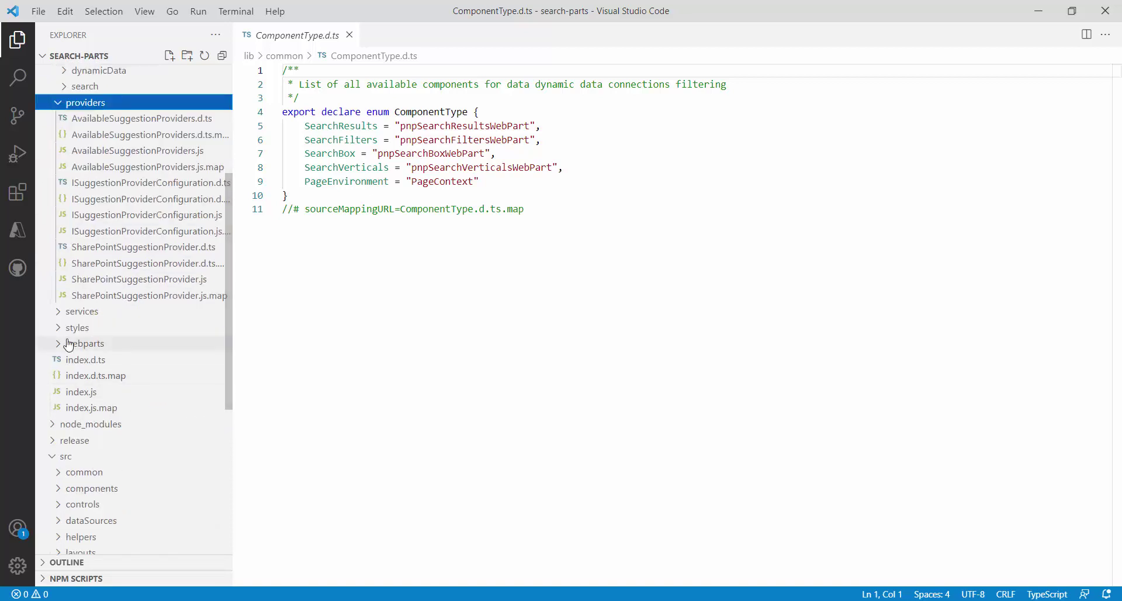
Inspect the services folder under lib and collapse it, and expand the webparts folder to view its web part subfolders.
left_click(59, 313)
scroll(161, 372, "down", 4)
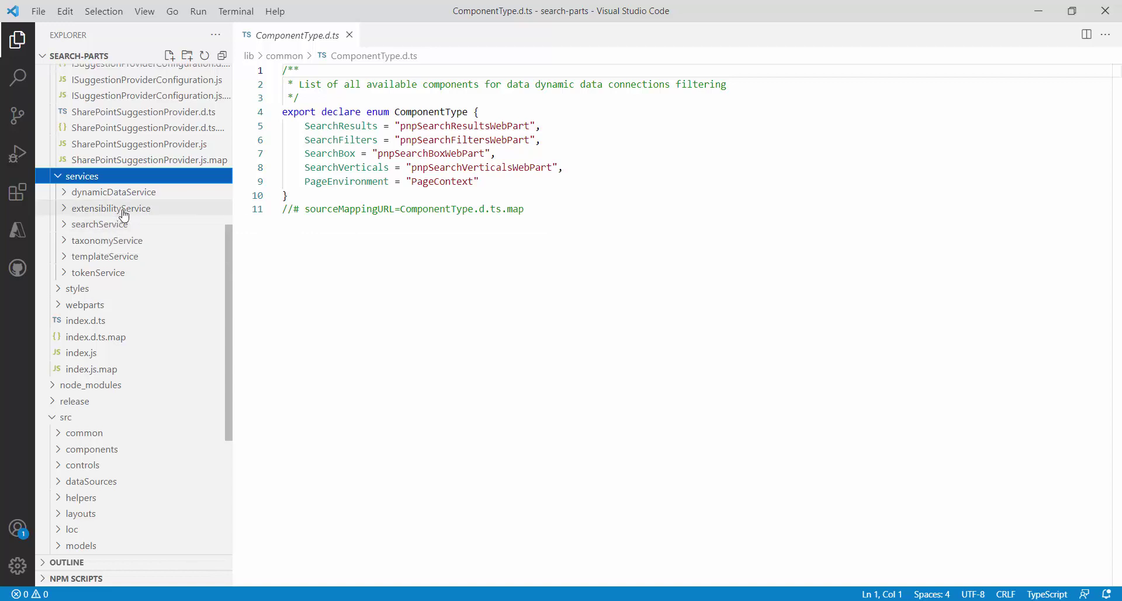
scroll(120, 280, "down", 3)
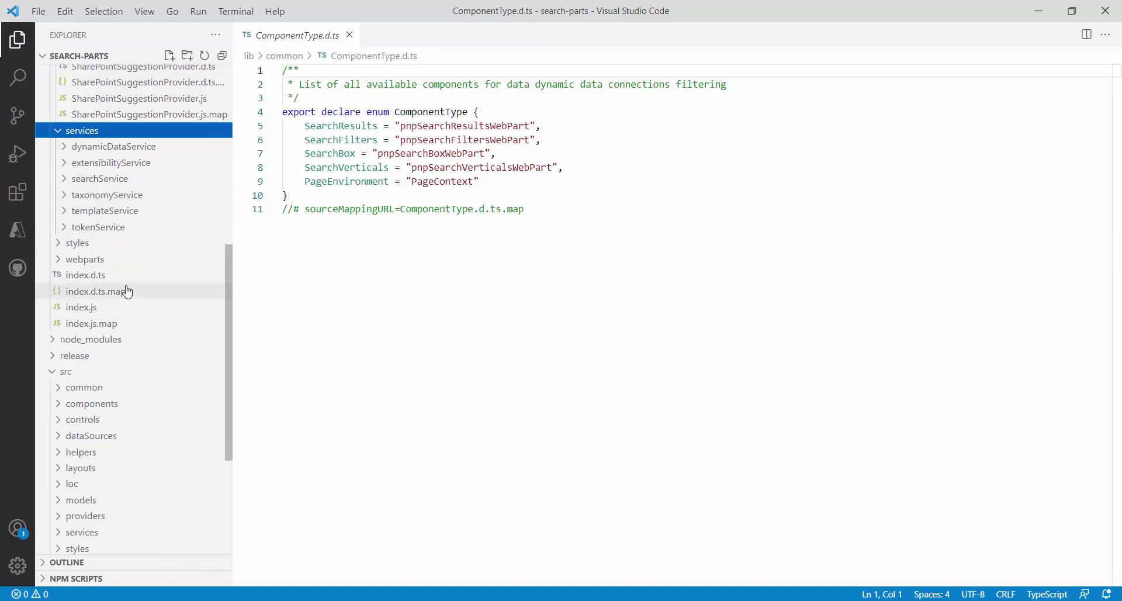
left_click(67, 86)
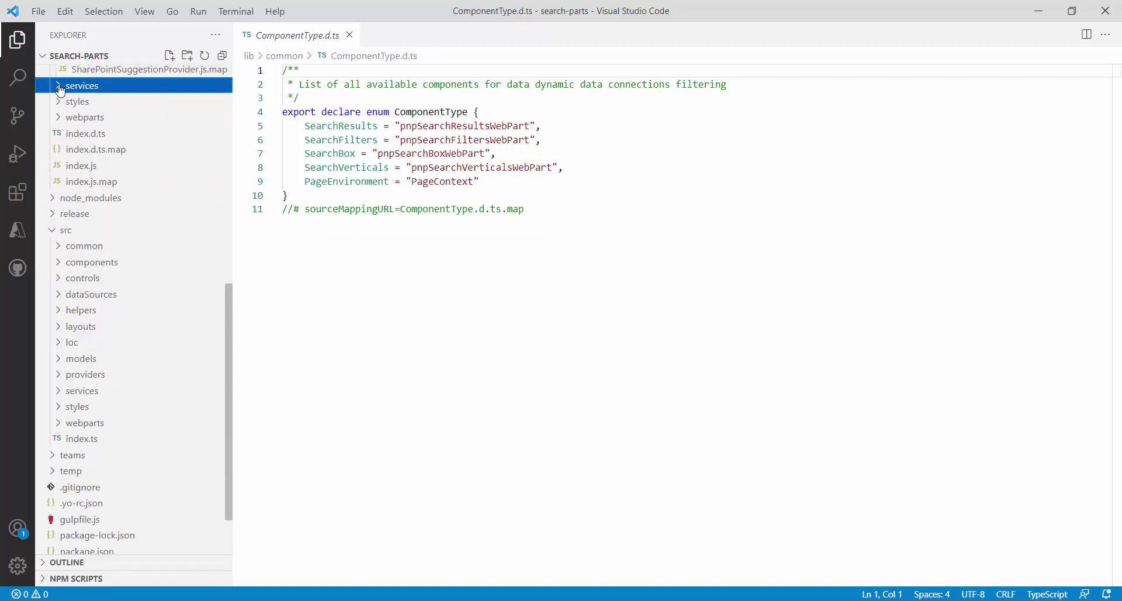
left_click(64, 118)
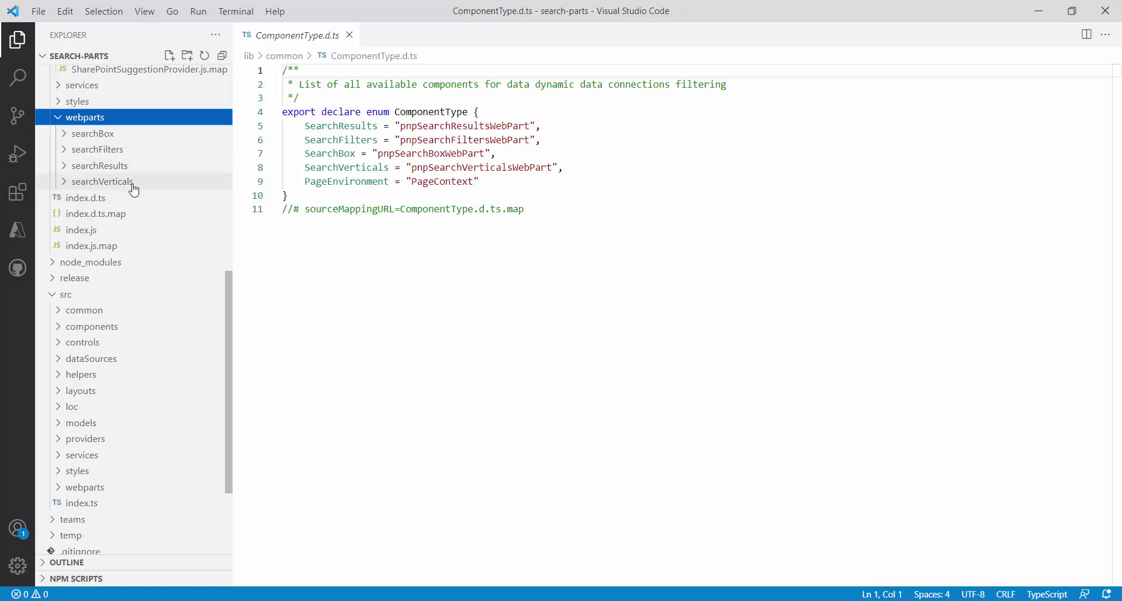
scroll(111, 281, "up", 1)
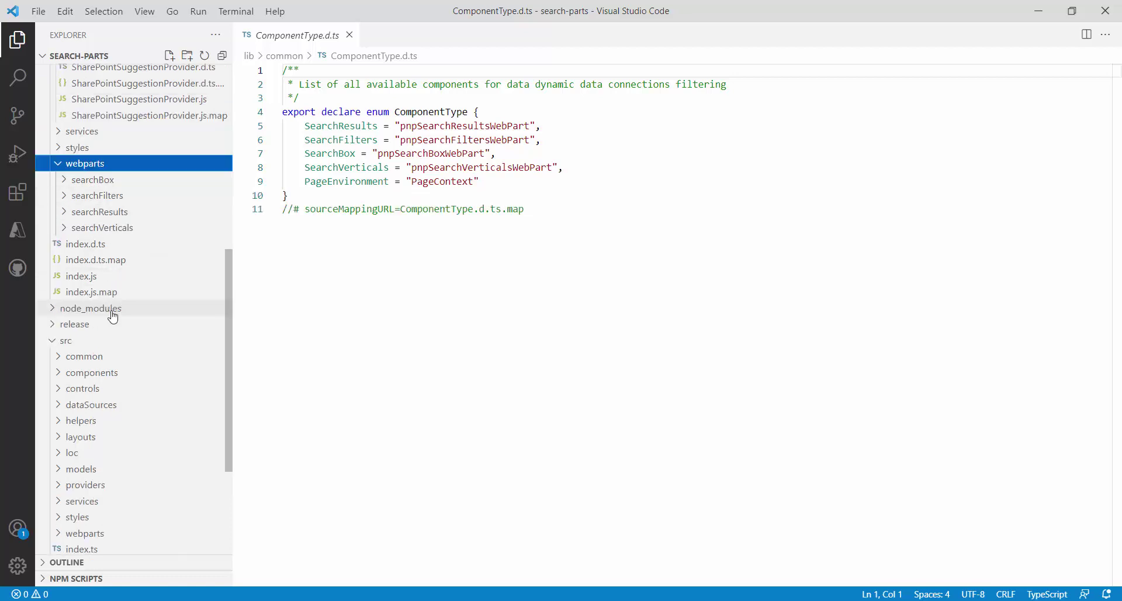
Collapse the webparts, providers and models folders under lib, and the lib and src folders themselves.
left_click(59, 166)
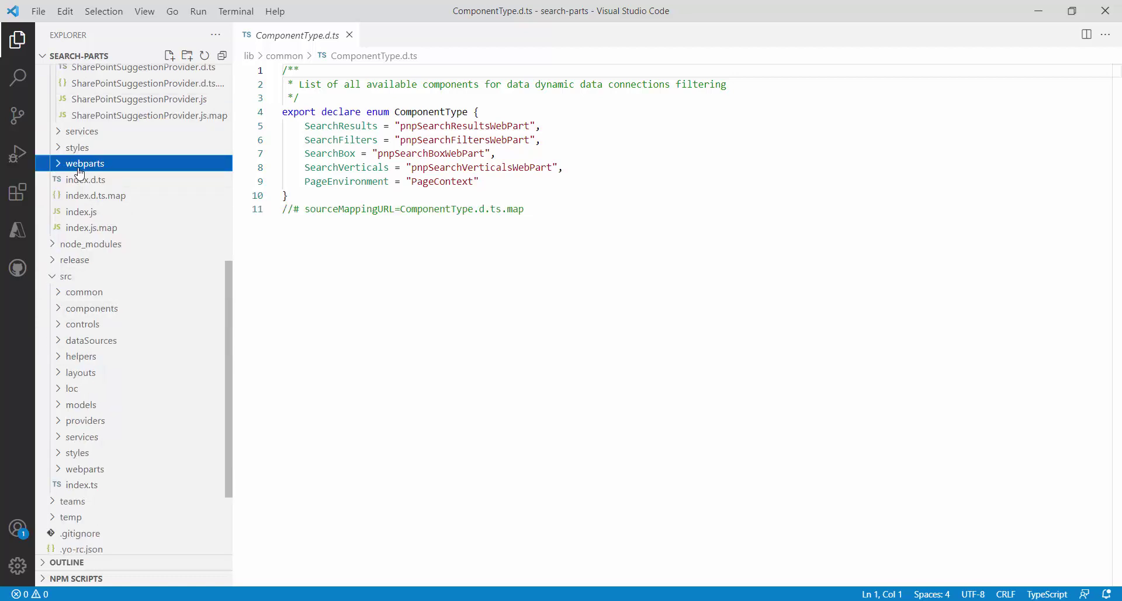
scroll(121, 193, "up", 3)
scroll(121, 193, "up", 2)
left_click(56, 198)
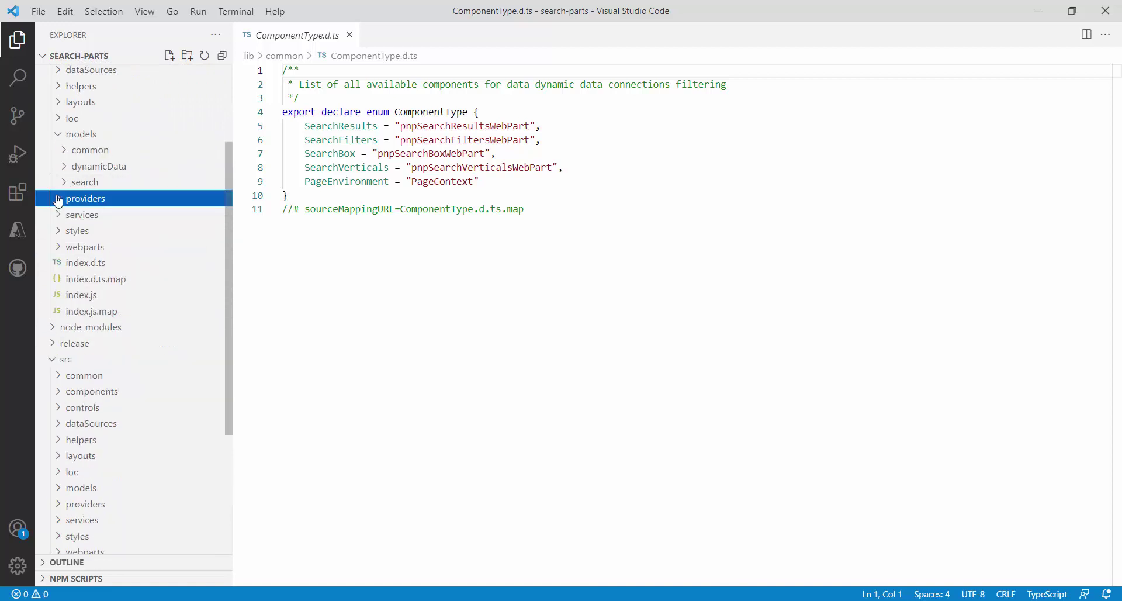
left_click(62, 135)
scroll(133, 220, "up", 3)
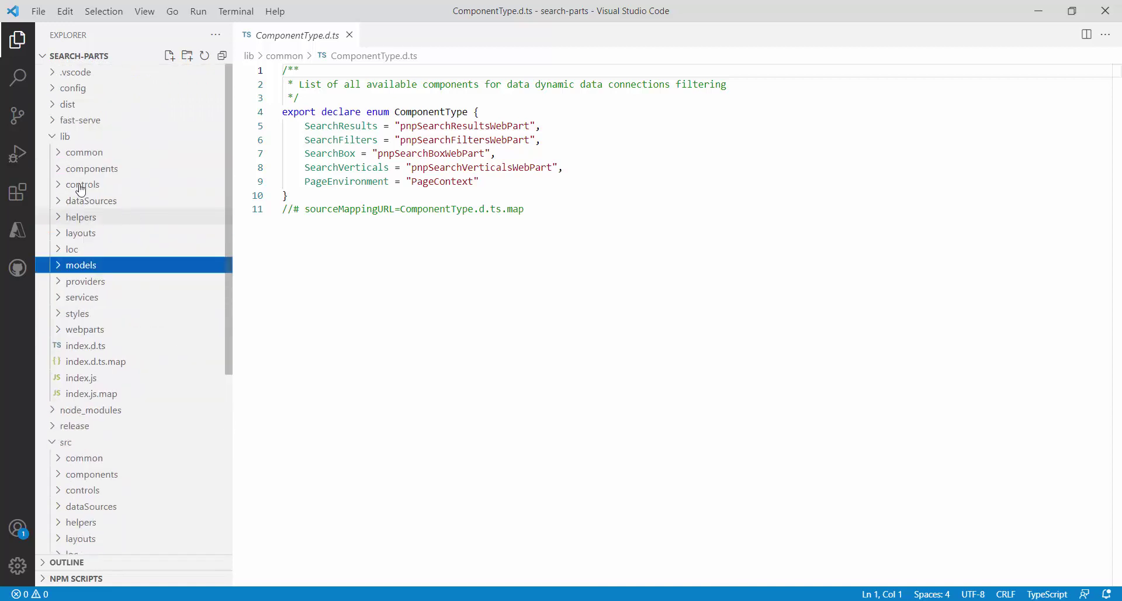
left_click(53, 139)
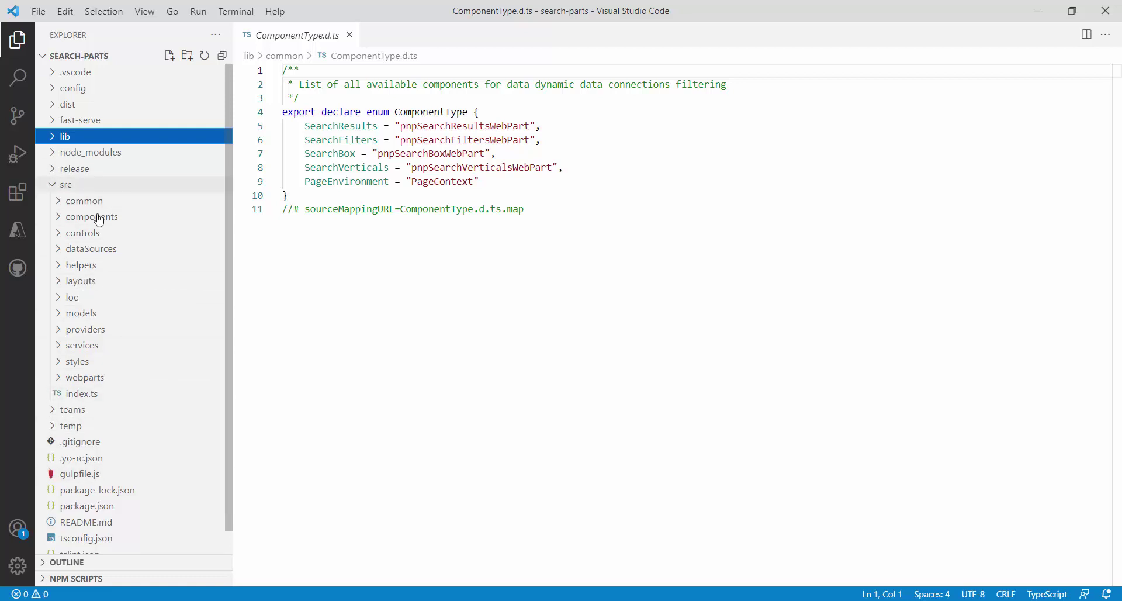
left_click(71, 185)
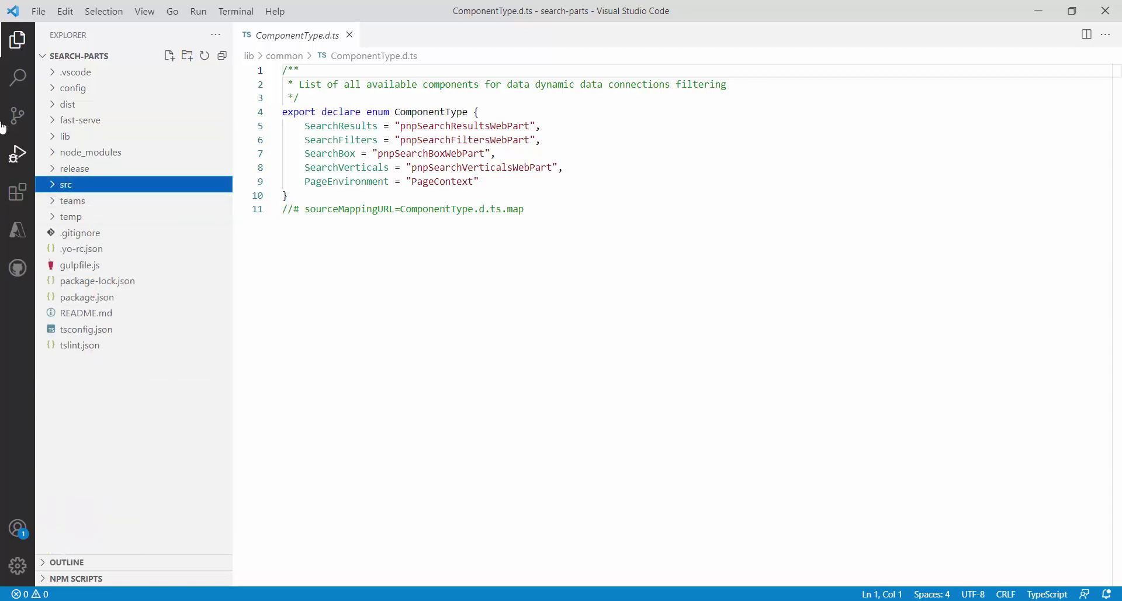
Show the integrated terminal and look through the request log of the running node process.
left_click(284, 367)
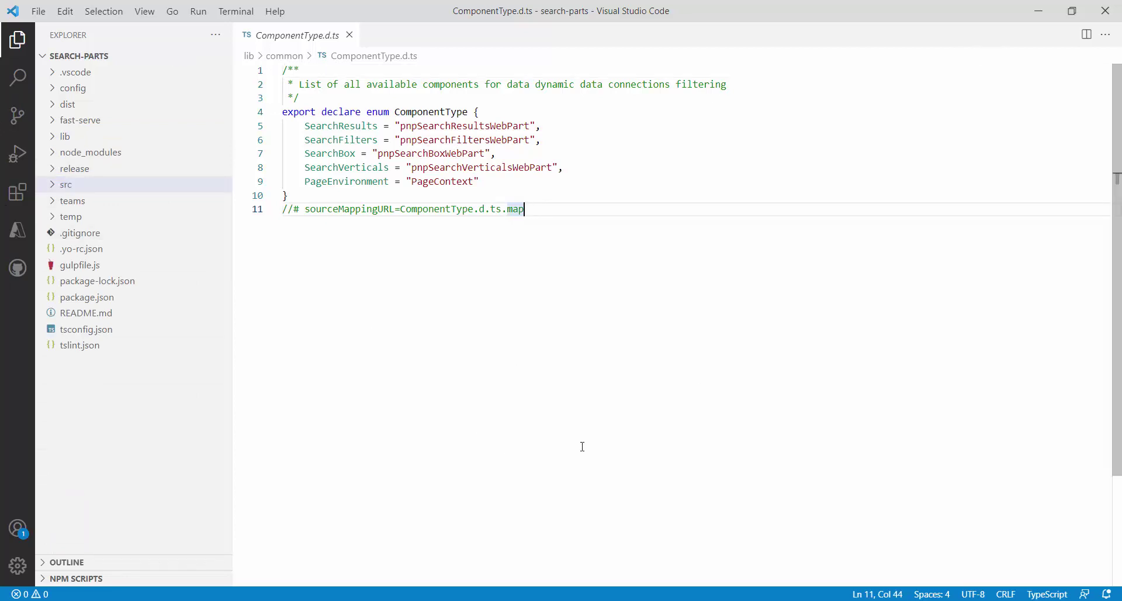
key("ctrl+grave")
scroll(485, 552, "up", 8)
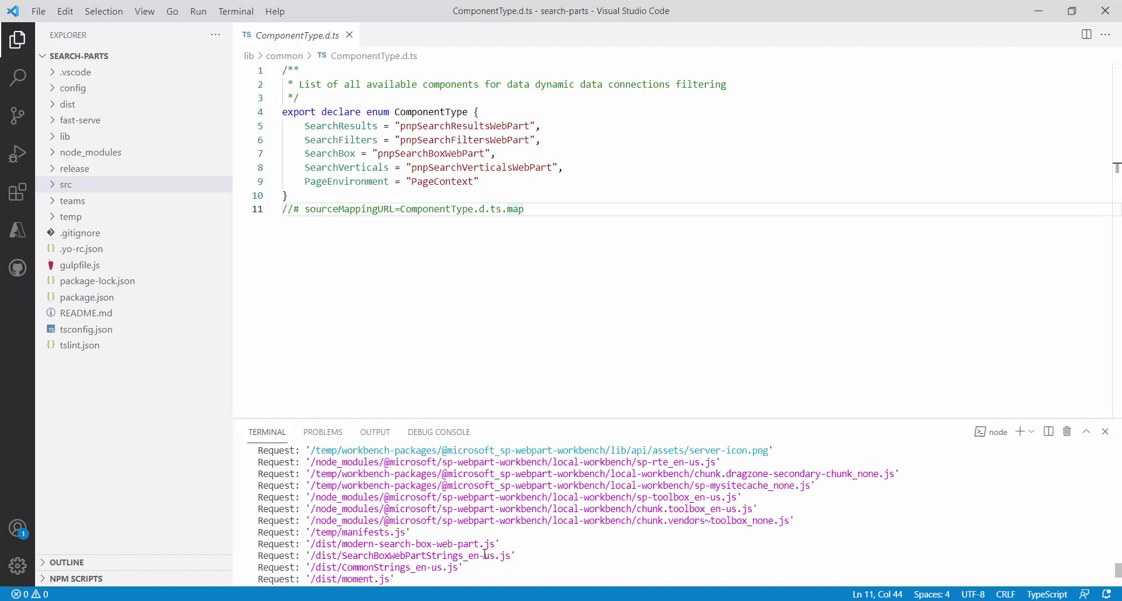
scroll(485, 553, "down", 8)
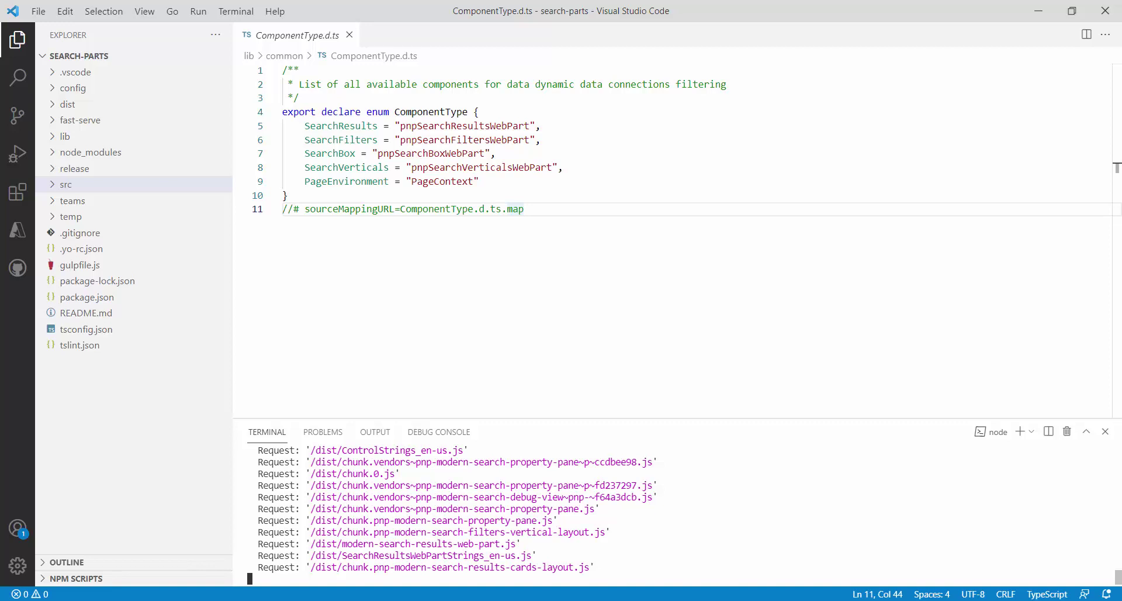
Switch to the Edge browser, close the localhost workbench page and show the DSTechMirror-Tutorials site's hosted workbench.aspx page.
mouse_move(596, 600)
left_click(514, 585)
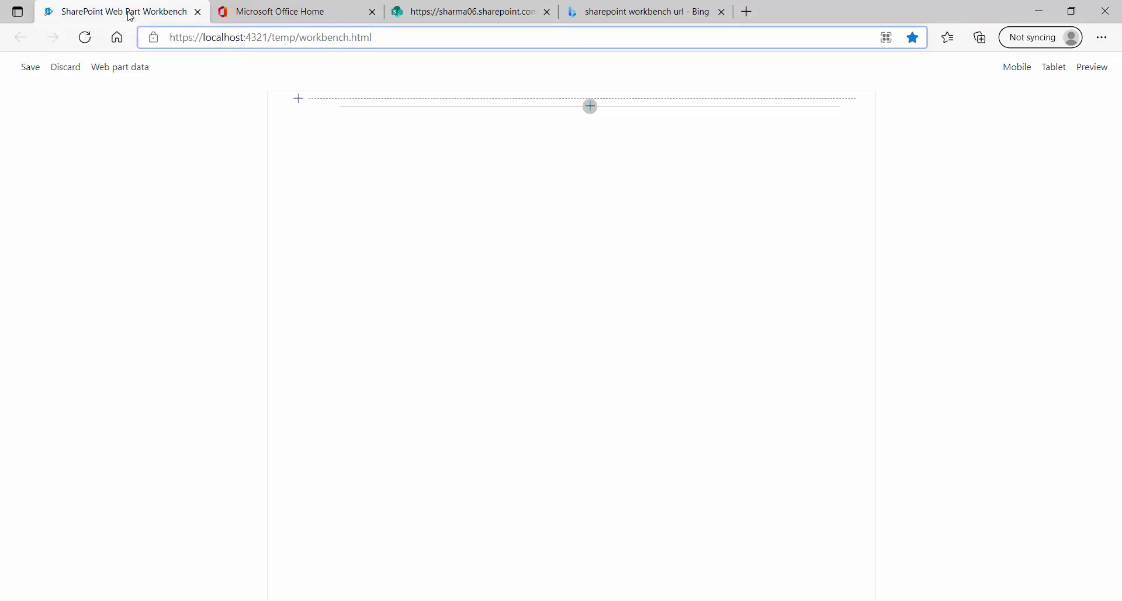
left_click(197, 11)
left_click(297, 11)
left_click(609, 36)
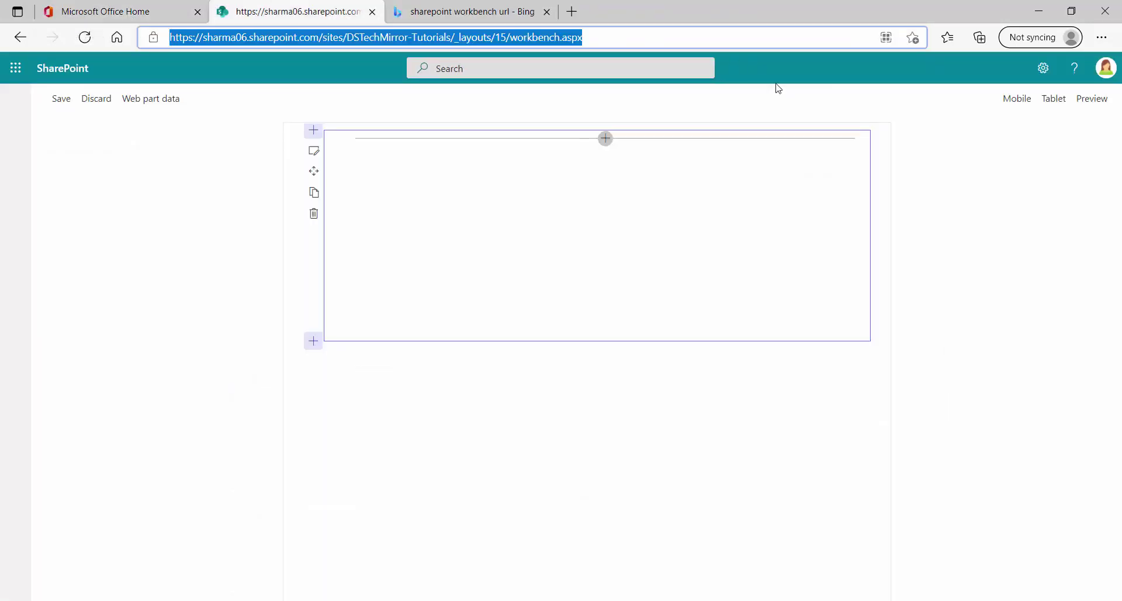
Add the PnP - Search Box web part to the empty section and the PnP - Search Filters web part below it.
left_click(606, 141)
type("pnp")
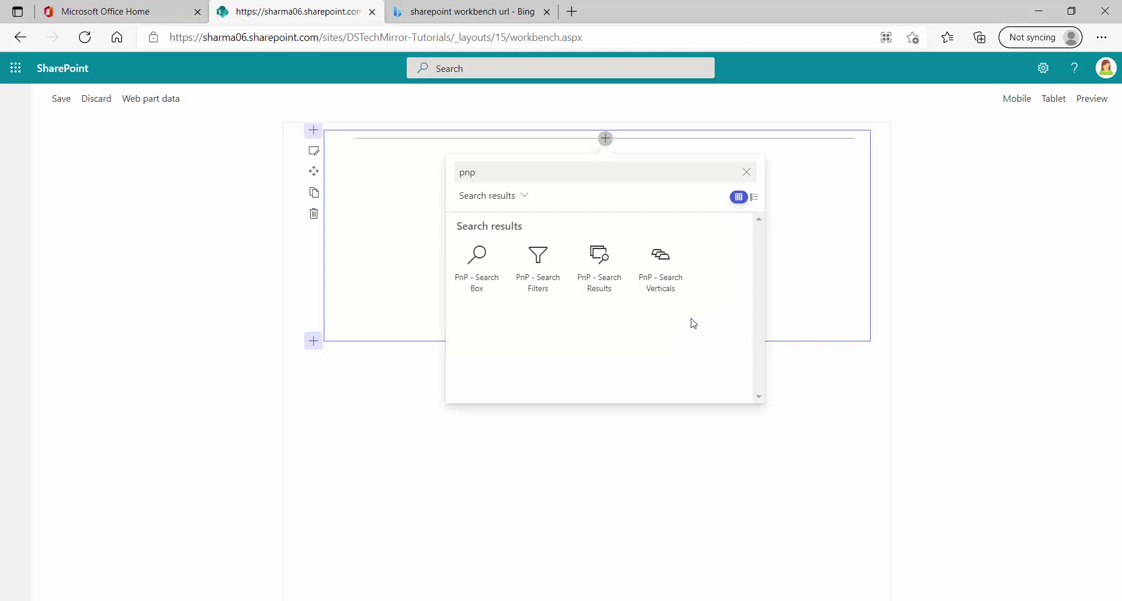
left_click(480, 275)
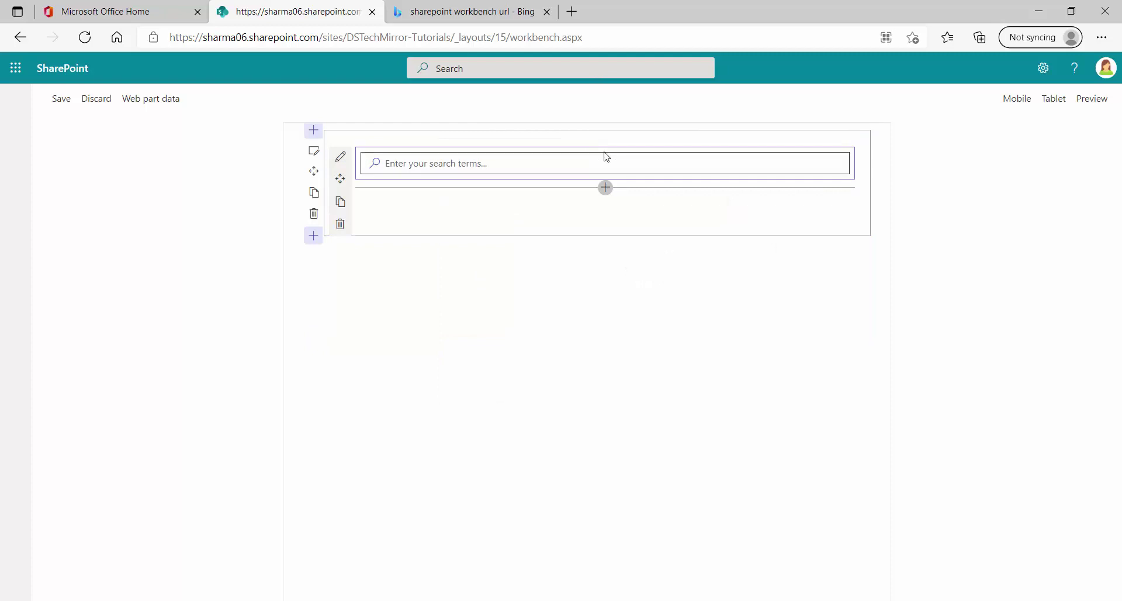
left_click(606, 187)
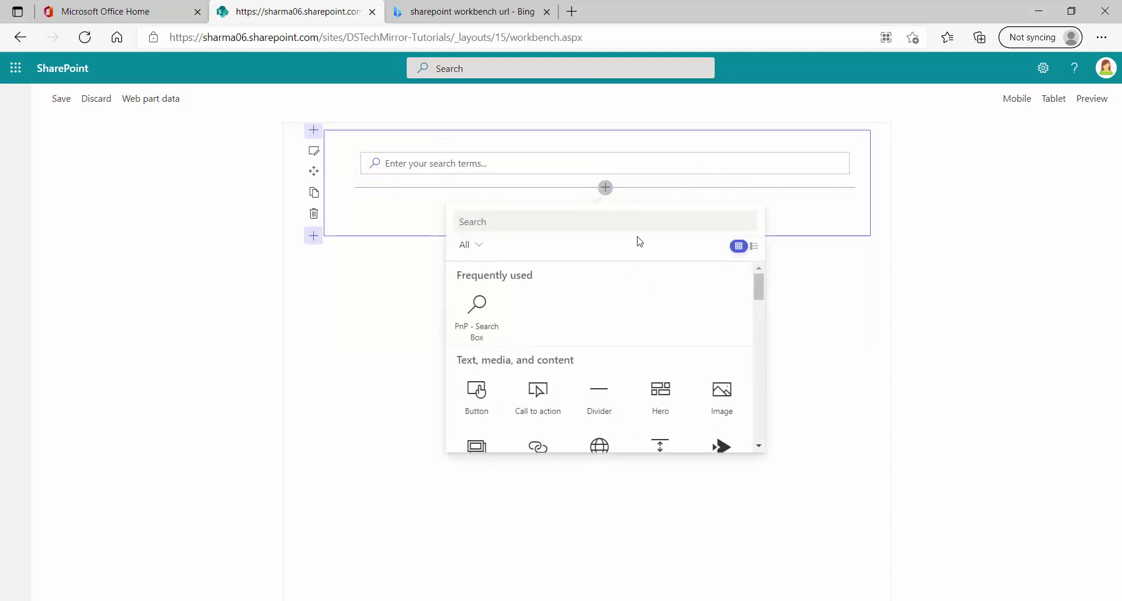
type("pnp")
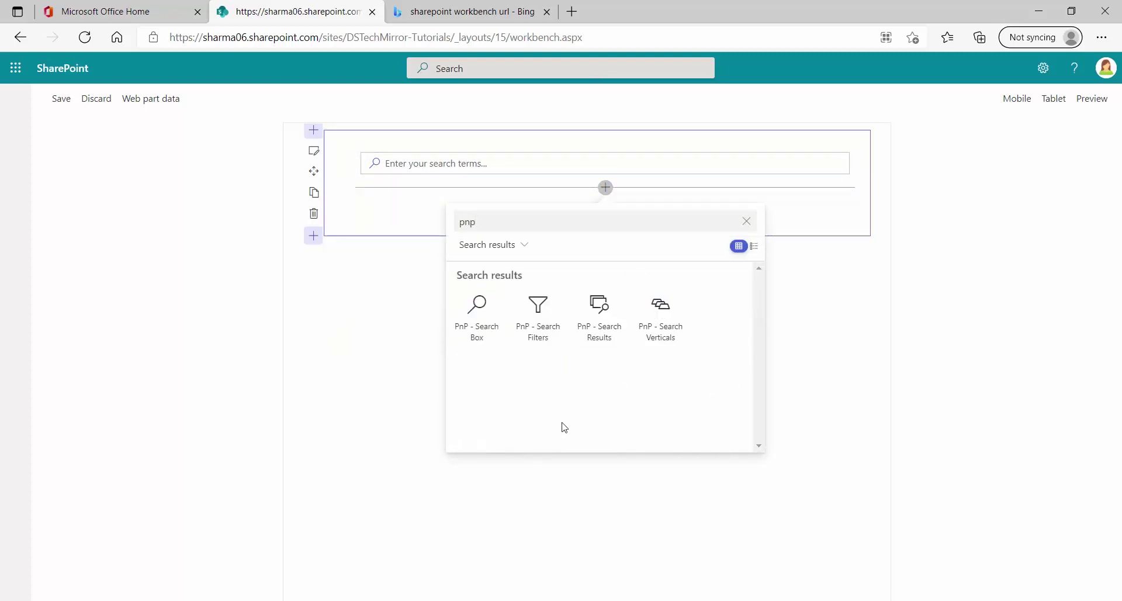
left_click(545, 334)
Add the PnP - Search Results web part below the filters and the PnP - Search Verticals web part above the search box.
left_click(606, 414)
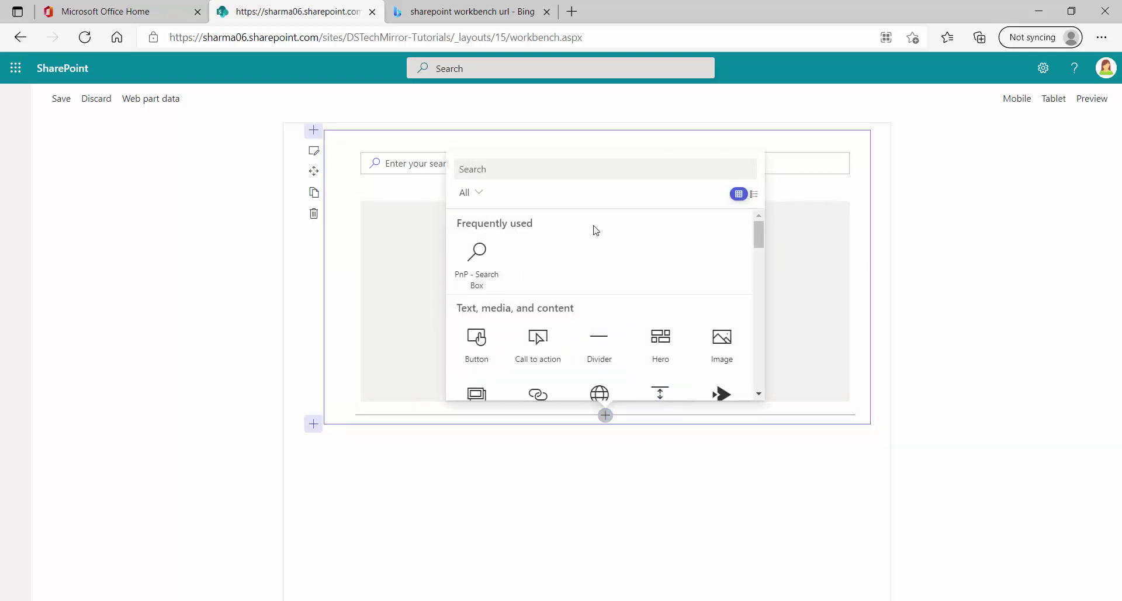
type("pnp")
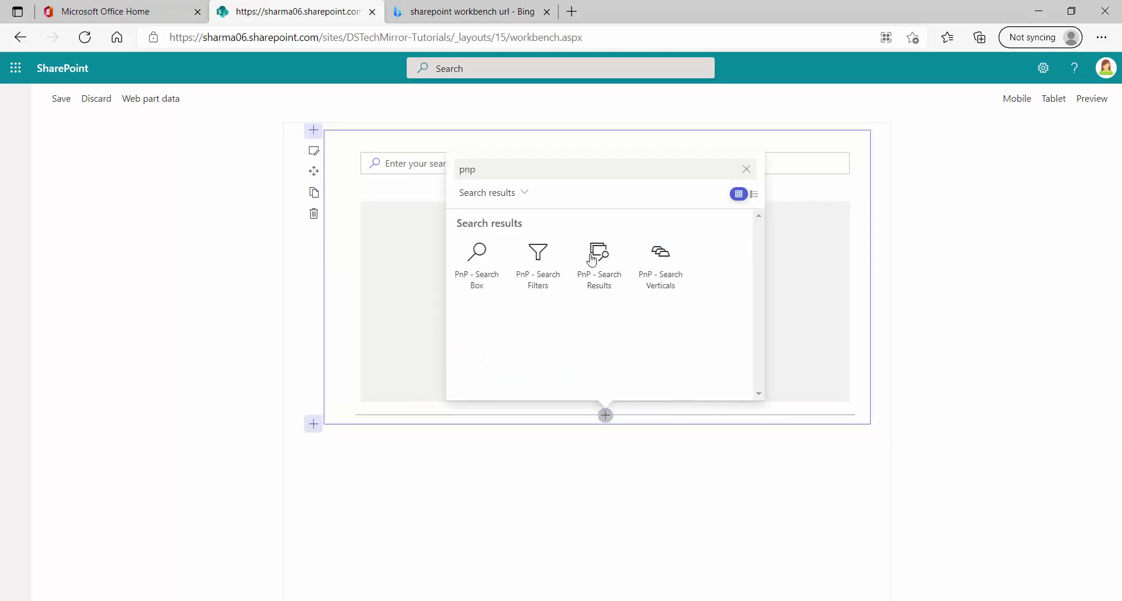
left_click(592, 259)
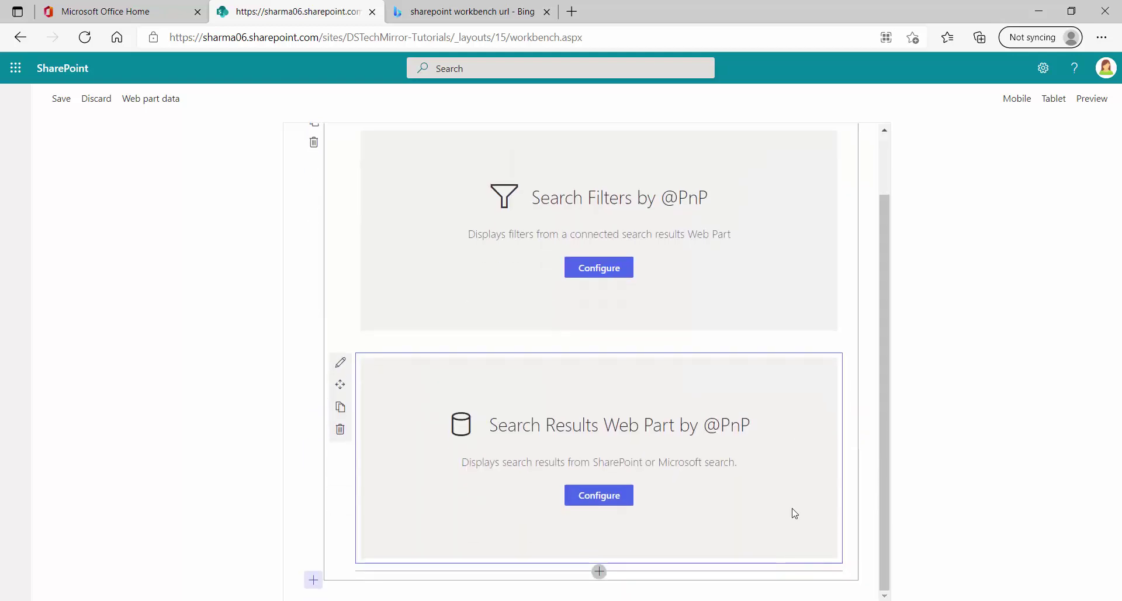
scroll(794, 513, "up", 1)
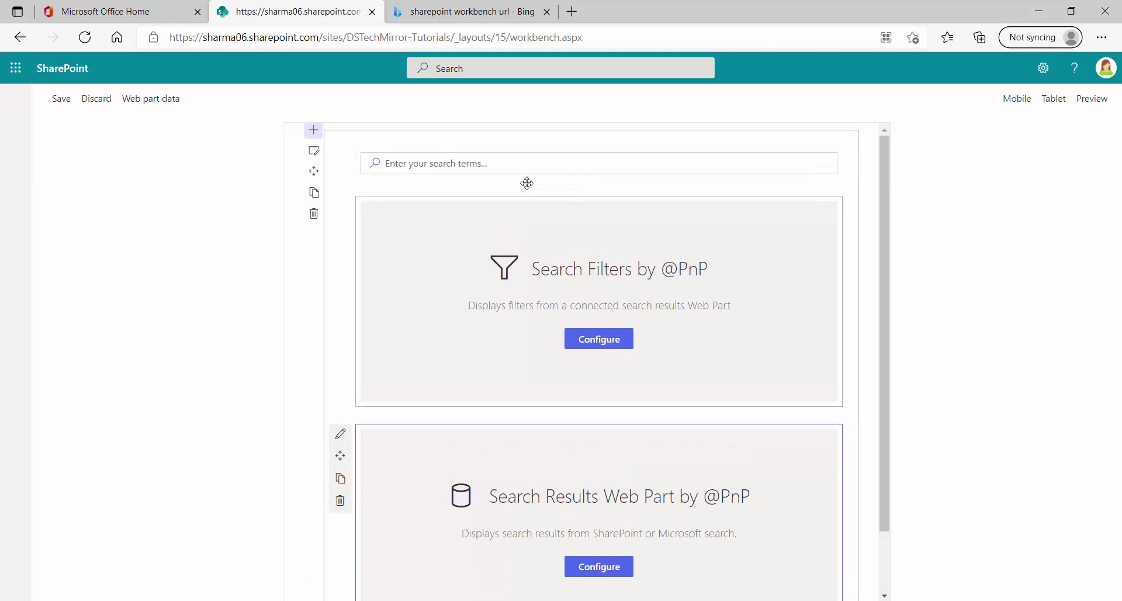
left_click(598, 140)
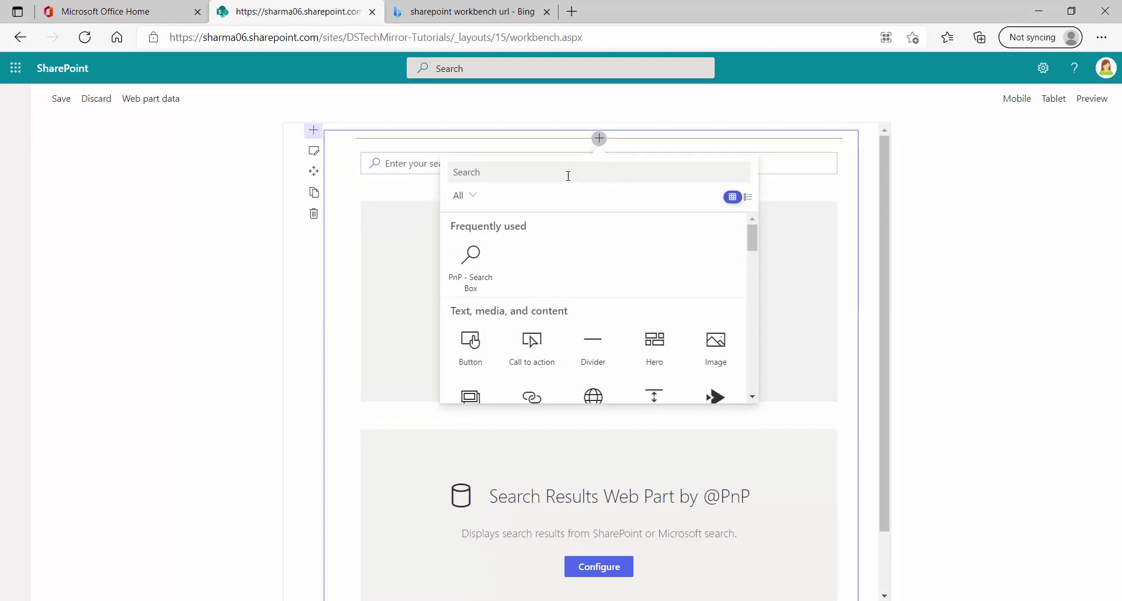
type("pnp")
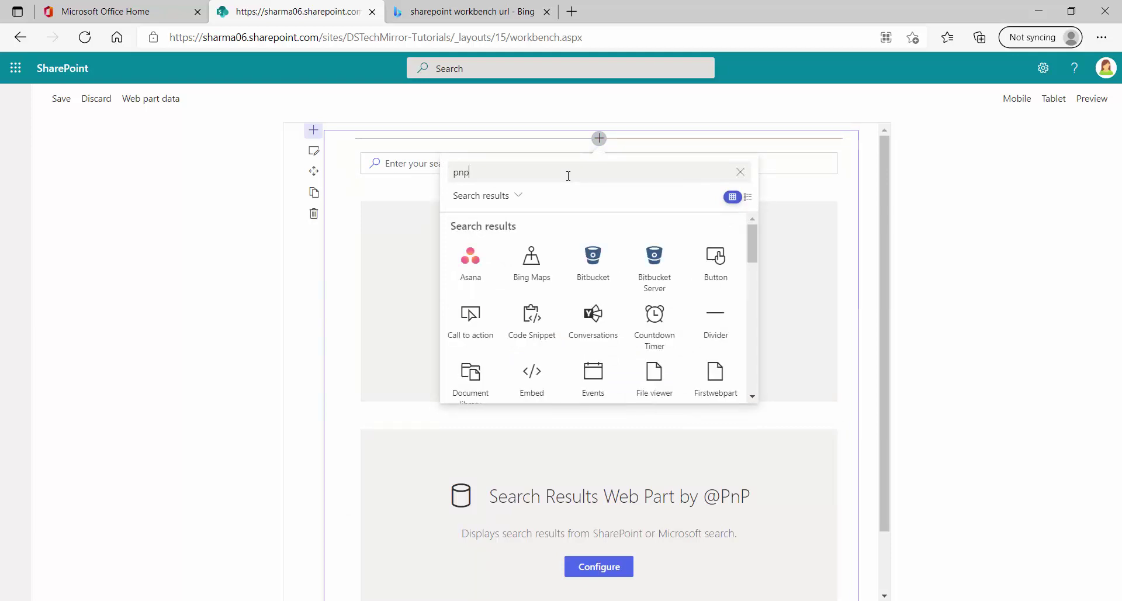
left_click(662, 269)
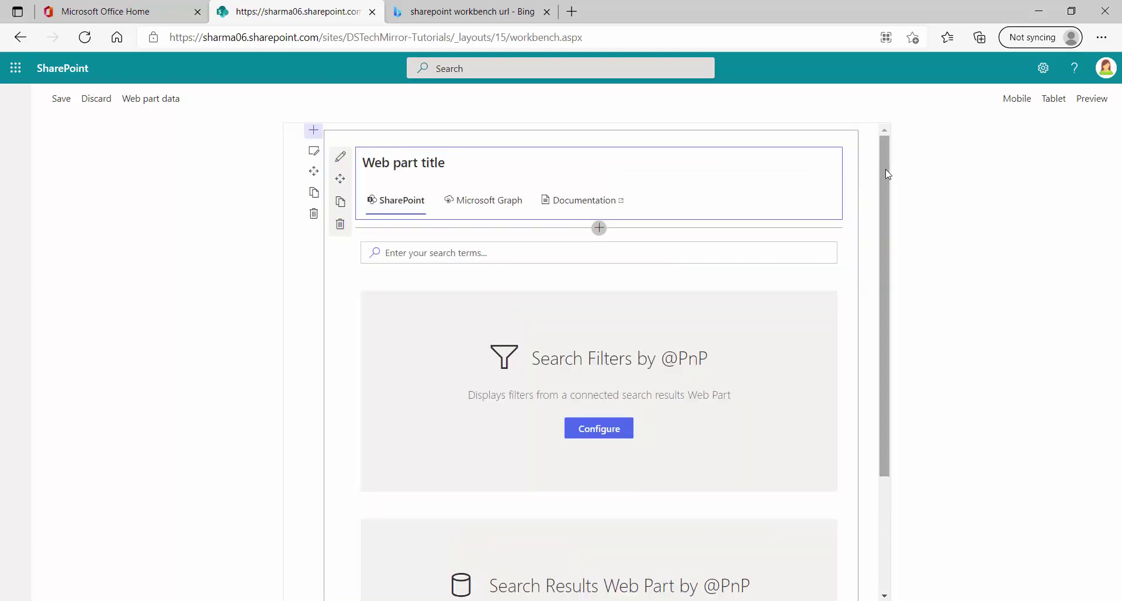
Look over the verticals, search box, filters and results web parts placed on the workbench page.
mouse_move(885, 170)
left_mouse_down()
mouse_move(897, 296)
mouse_move(888, 155)
left_mouse_up()
scroll(639, 497, "down", 3)
scroll(646, 513, "up", 3)
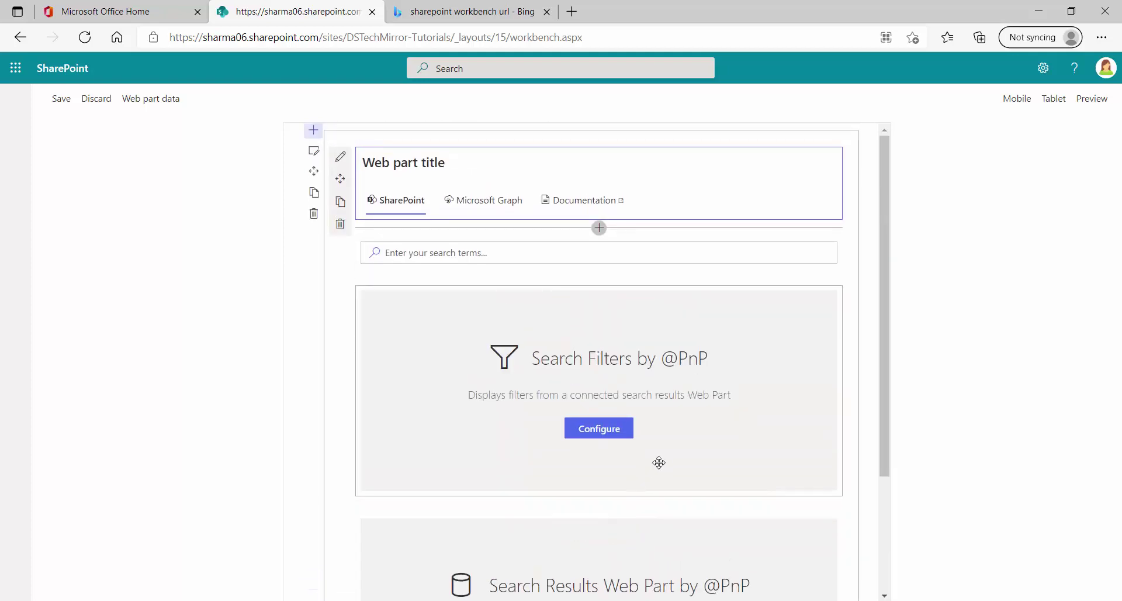
scroll(659, 462, "down", 3)
scroll(671, 474, "up", 3)
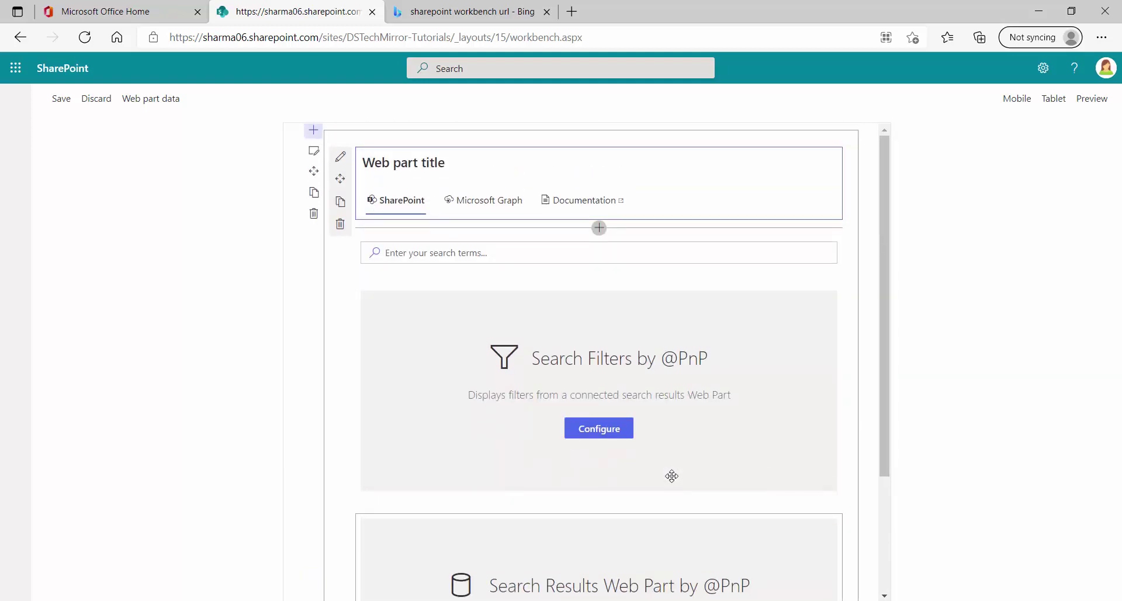
scroll(672, 476, "down", 3)
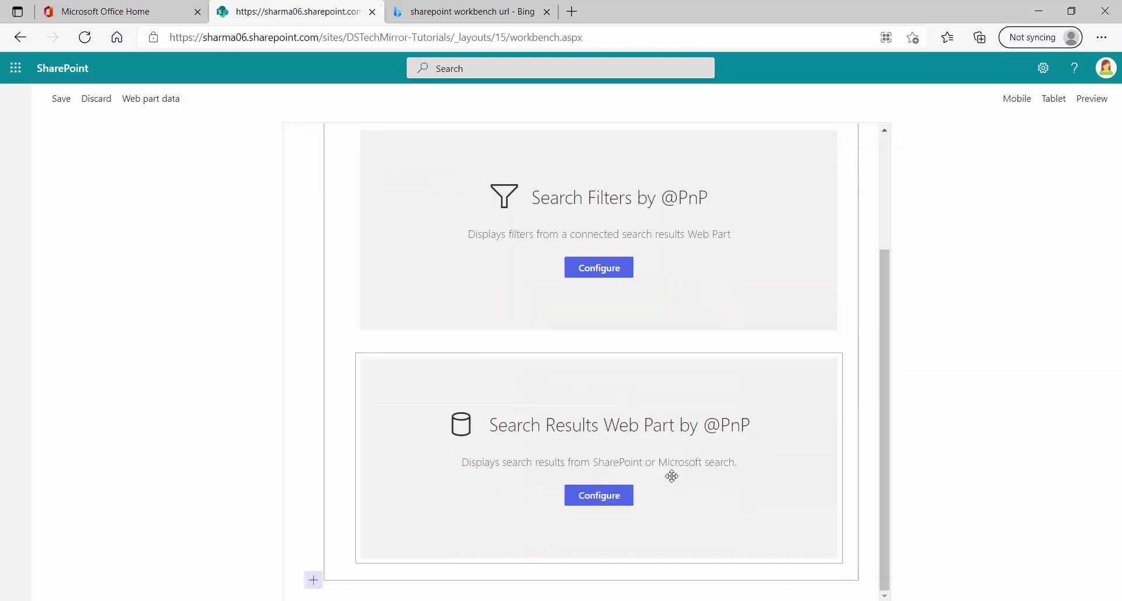
scroll(672, 475, "up", 3)
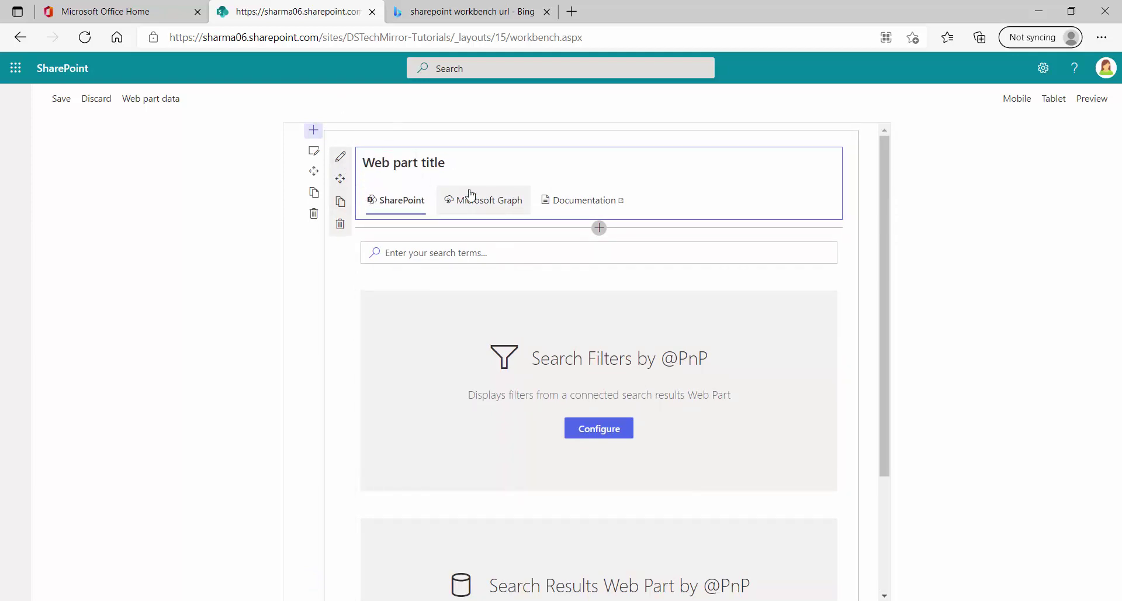
Edit the Search Verticals web part and review its Configure verticals table, closing the table without changes.
left_click(341, 157)
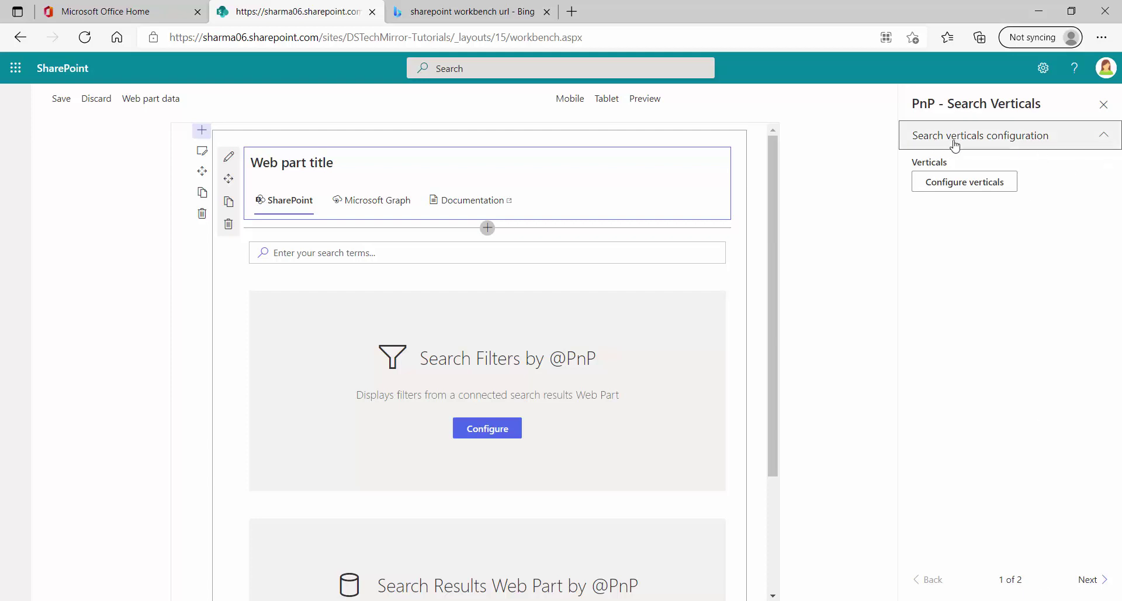
left_click(985, 145)
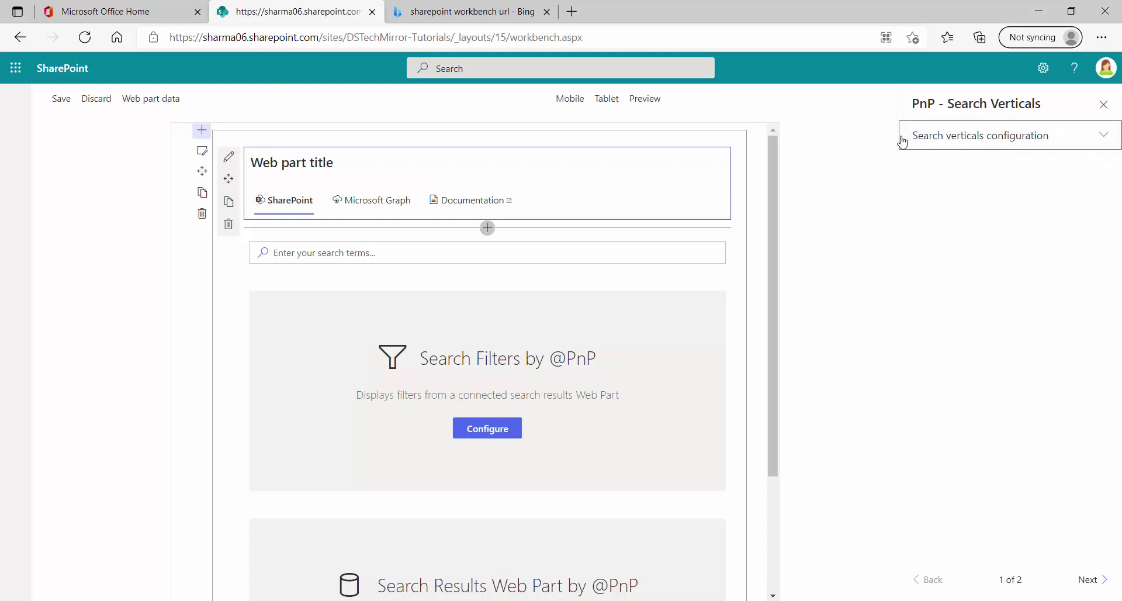
left_click(1097, 139)
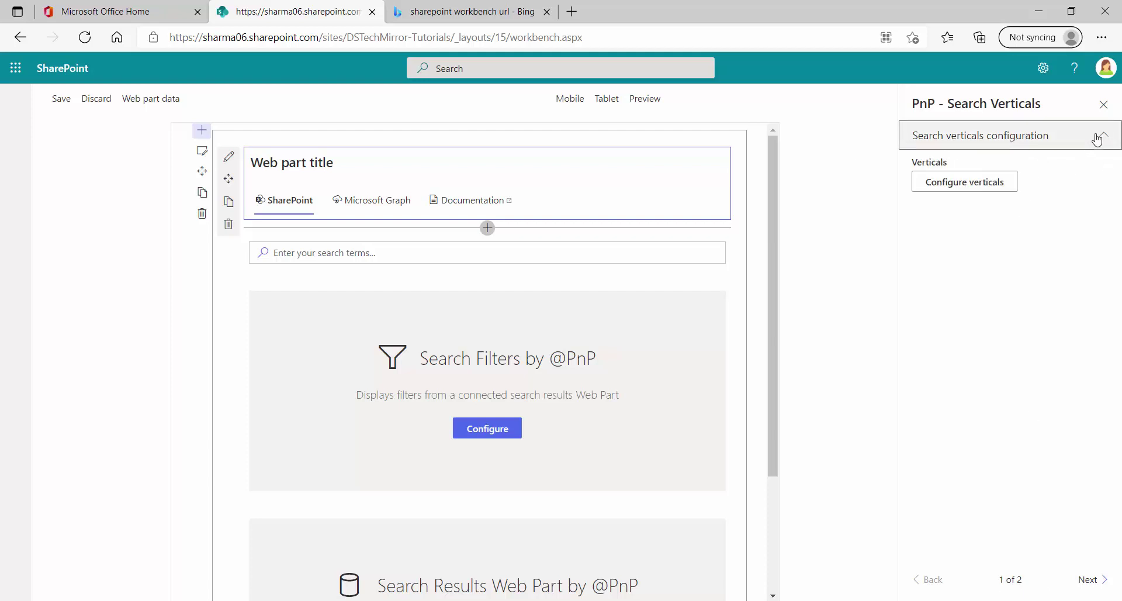
left_click(954, 183)
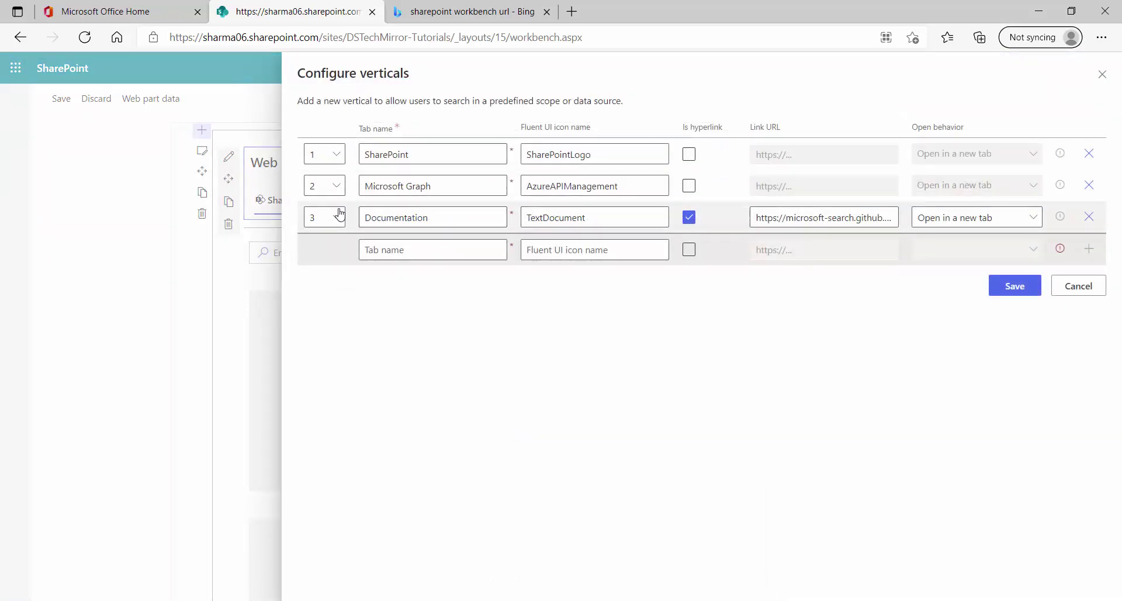
left_click(1103, 74)
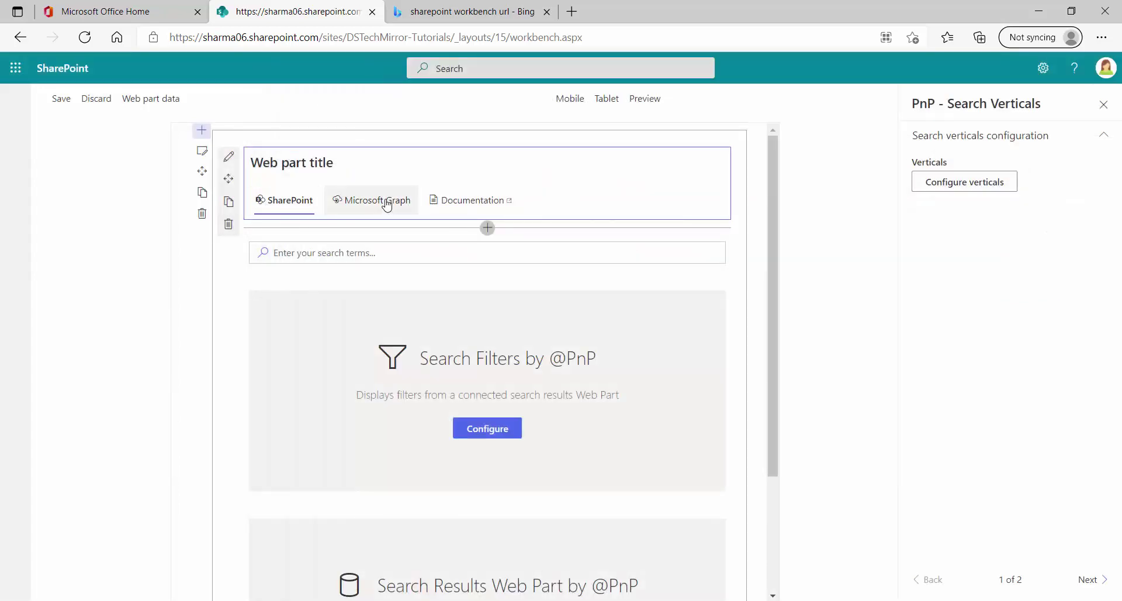
Try the Microsoft Graph and Documentation verticals, view the linked PnP Modern Search documentation page, and return to the workbench.
left_click(367, 200)
left_click(469, 202)
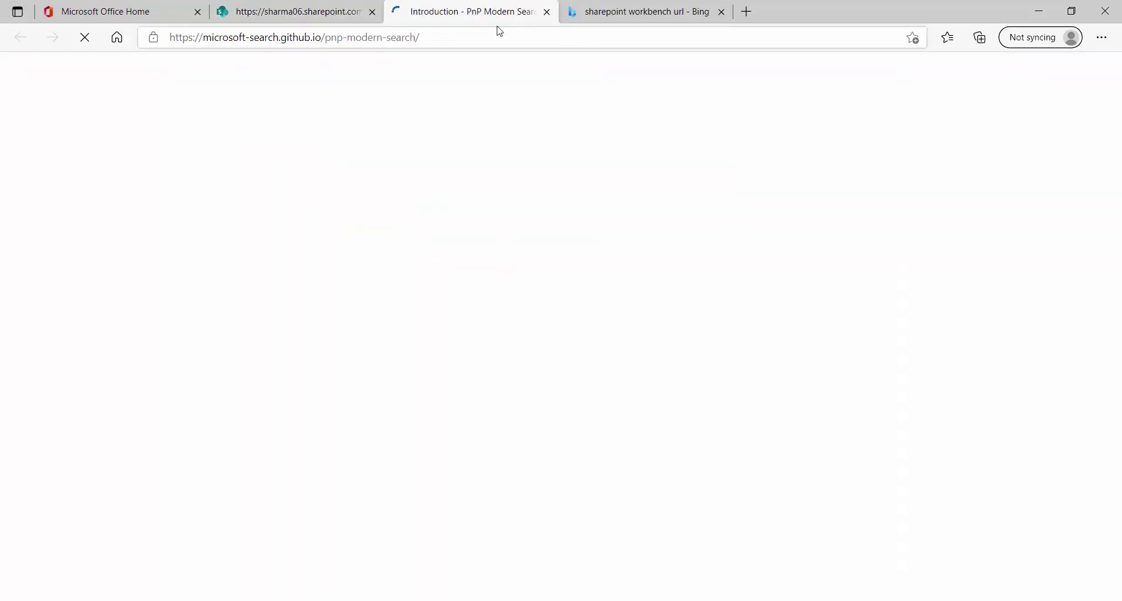
left_click(290, 12)
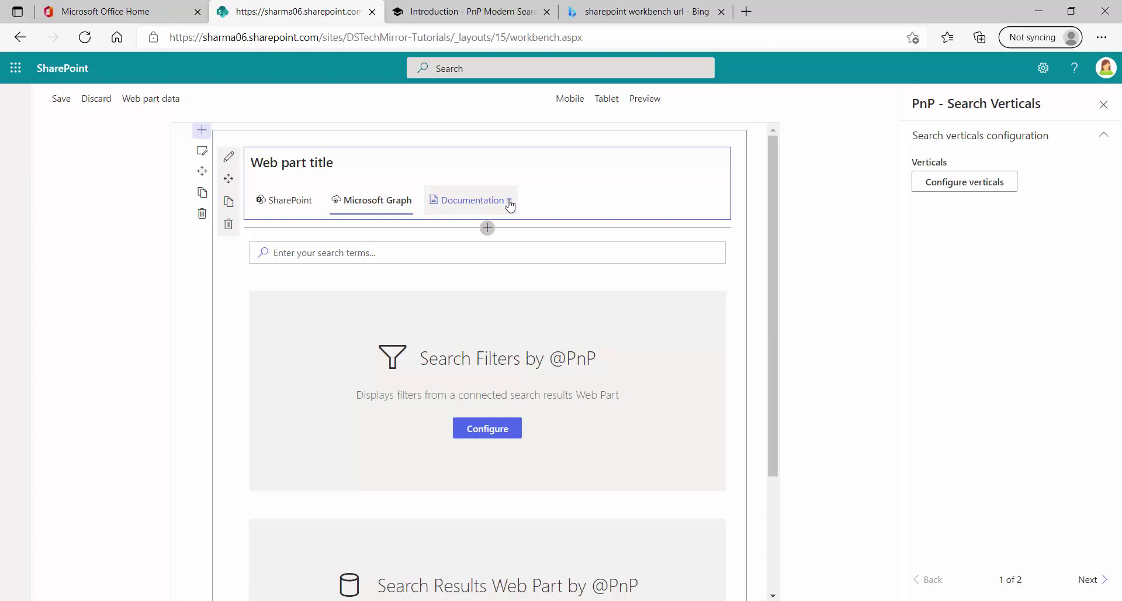
left_click(460, 193)
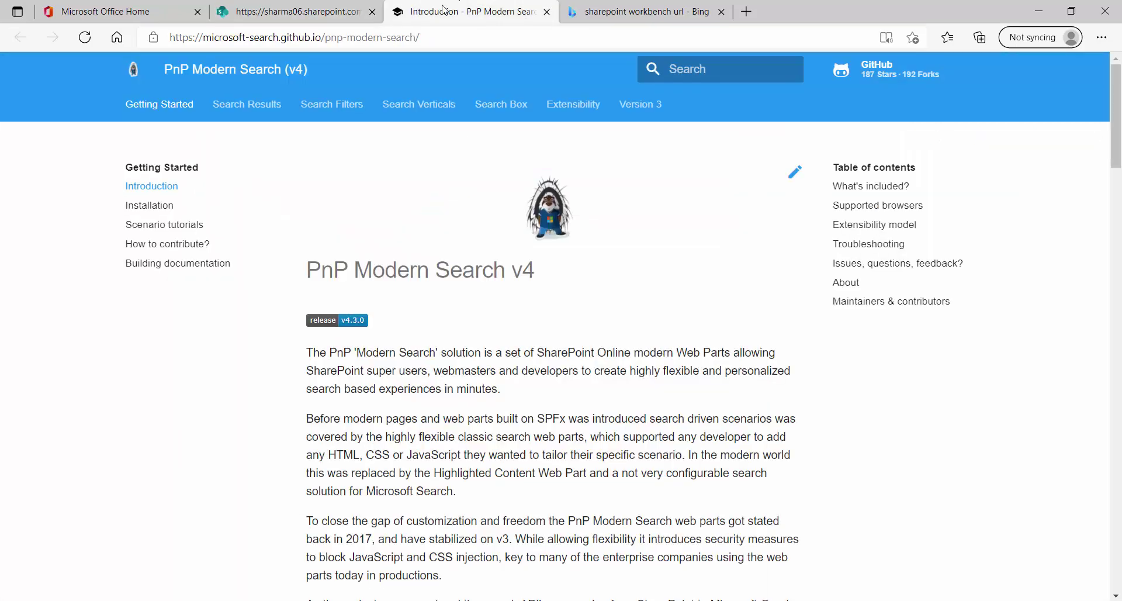
left_click(280, 14)
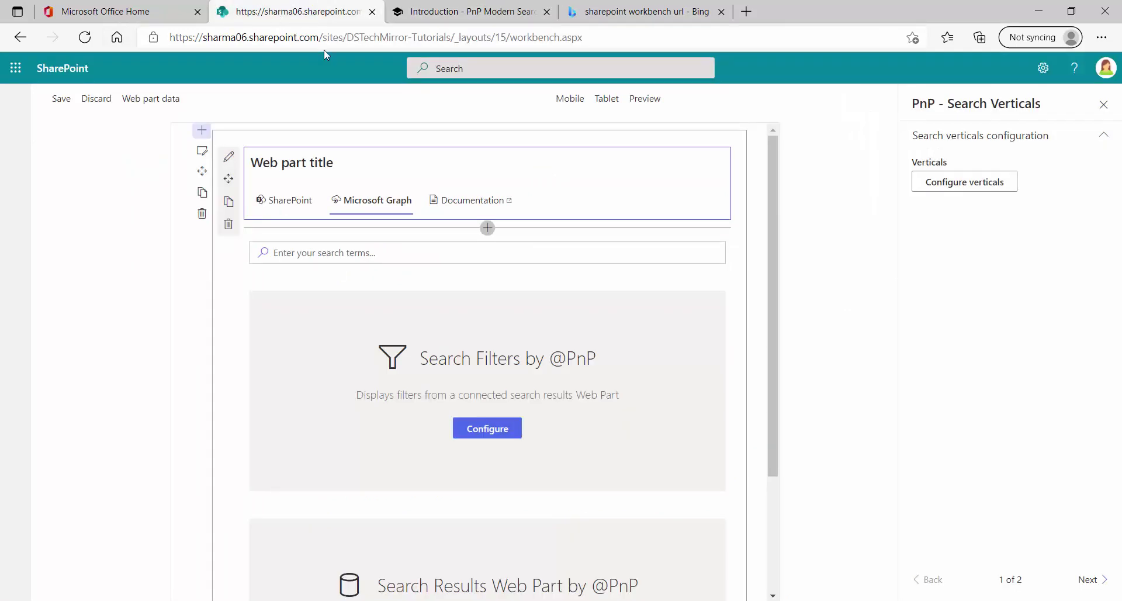
Review the tab names, icon names and Documentation link URL in the Search Verticals web part's Configure verticals table.
left_click(953, 184)
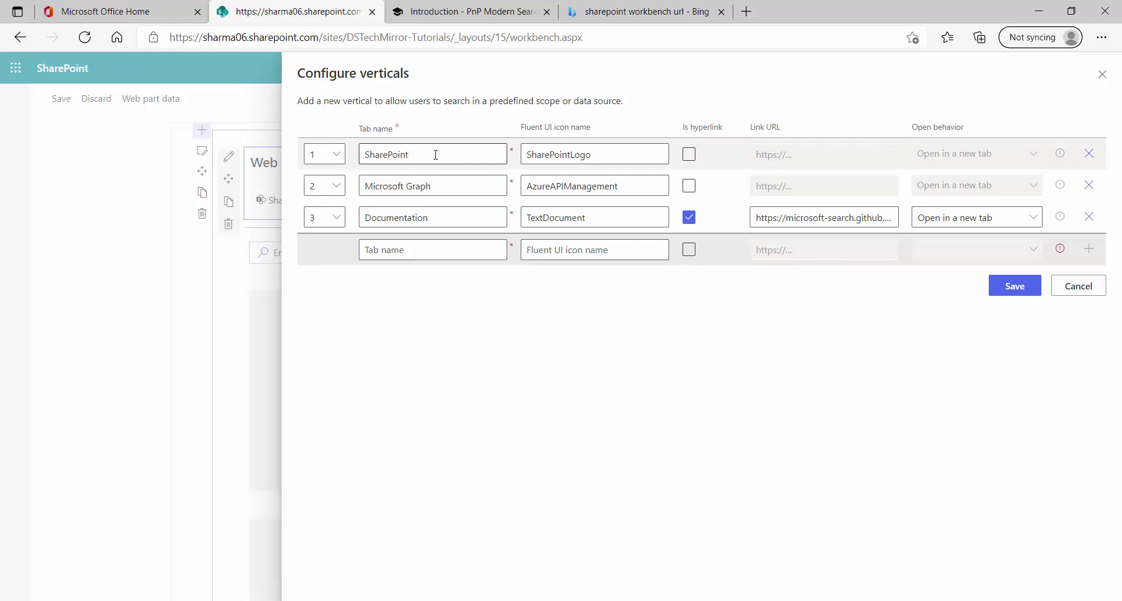
left_click_drag(610, 153, 502, 154)
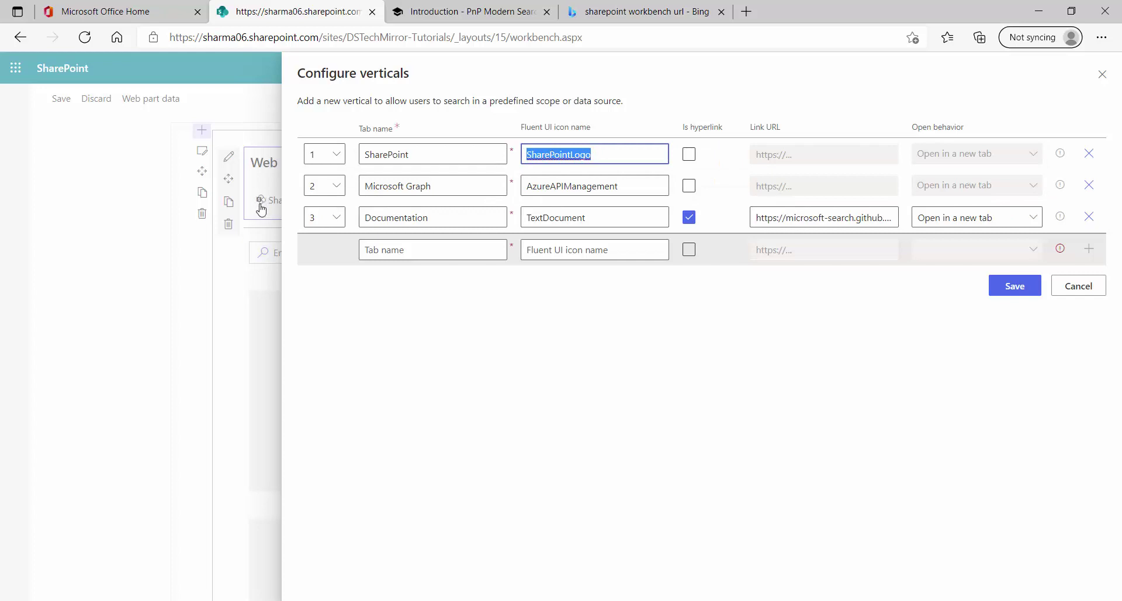
left_click_drag(449, 186, 358, 188)
left_click_drag(634, 185, 525, 186)
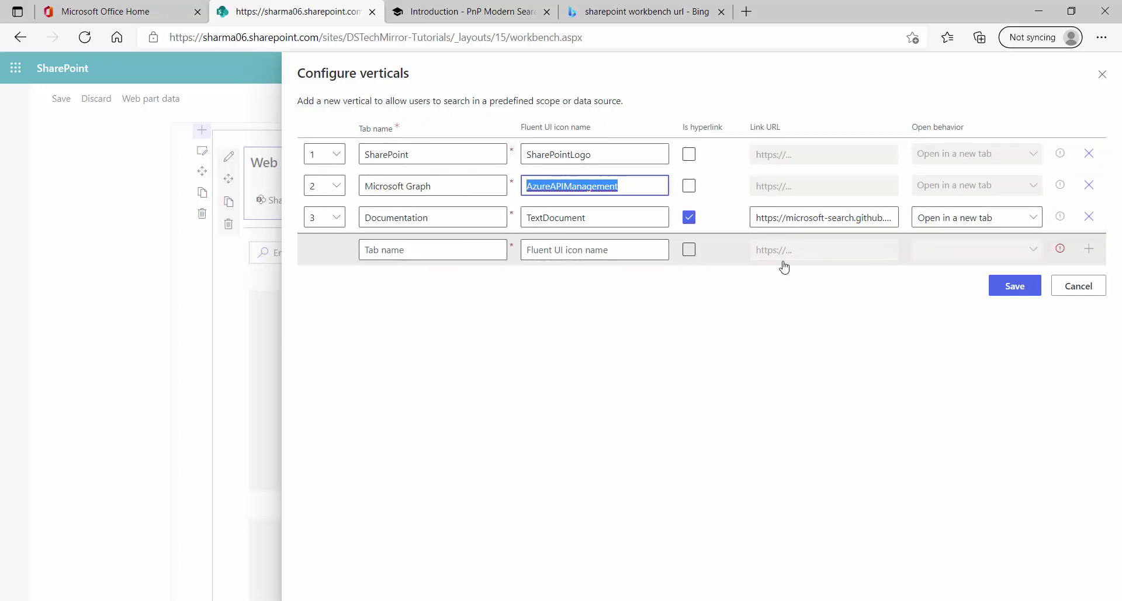
left_click(825, 219)
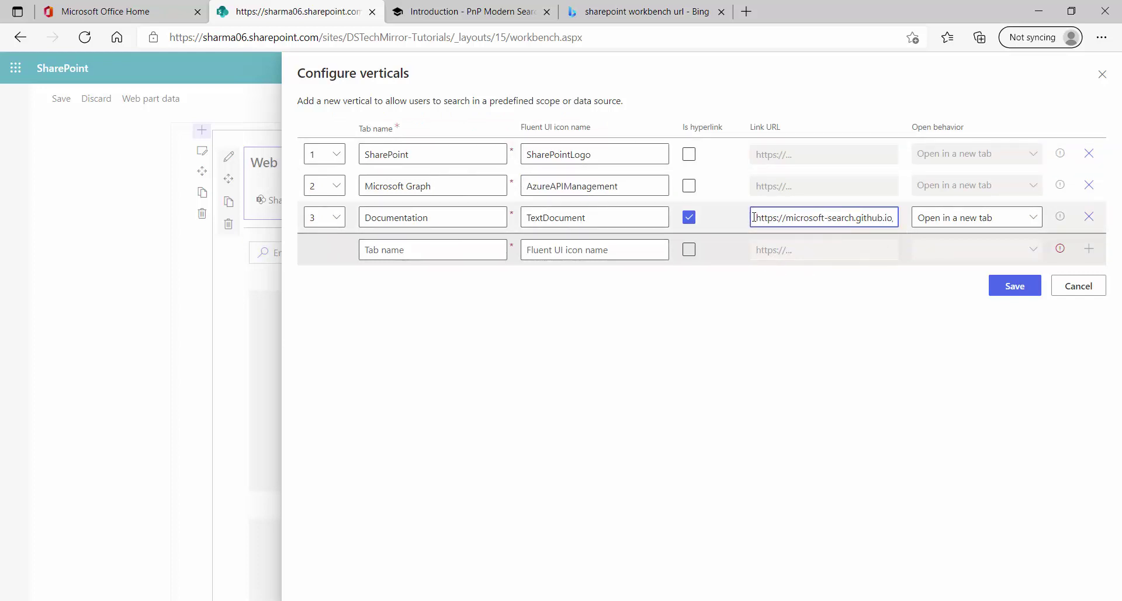
left_click_drag(755, 217, 895, 217)
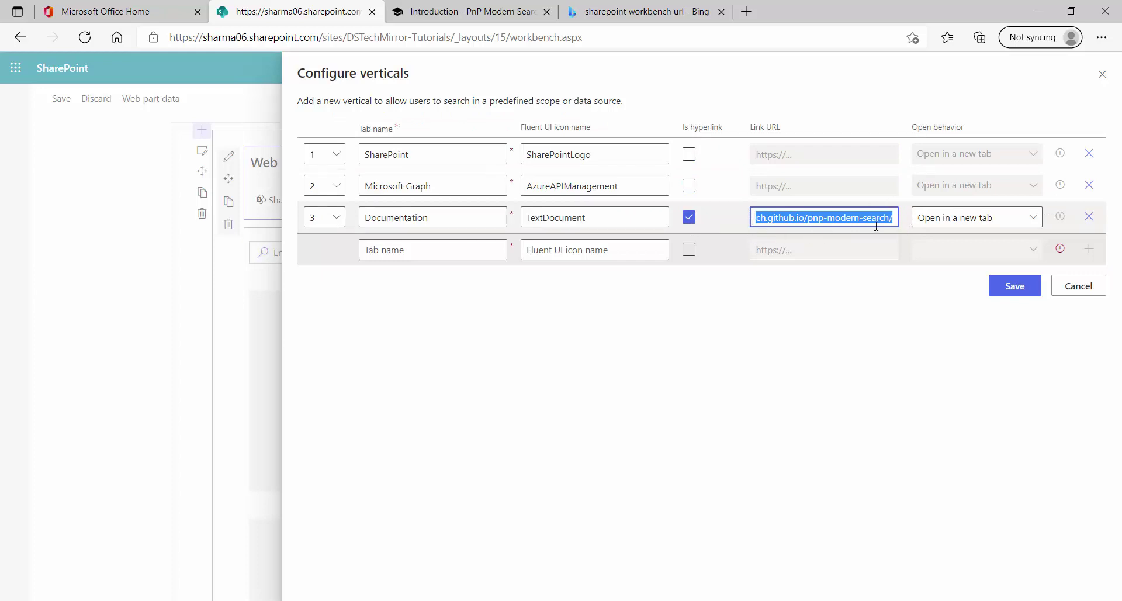
Try the Is hyperlink and Open behavior options for the Microsoft Graph and Documentation verticals, and discard the changes.
left_click(689, 185)
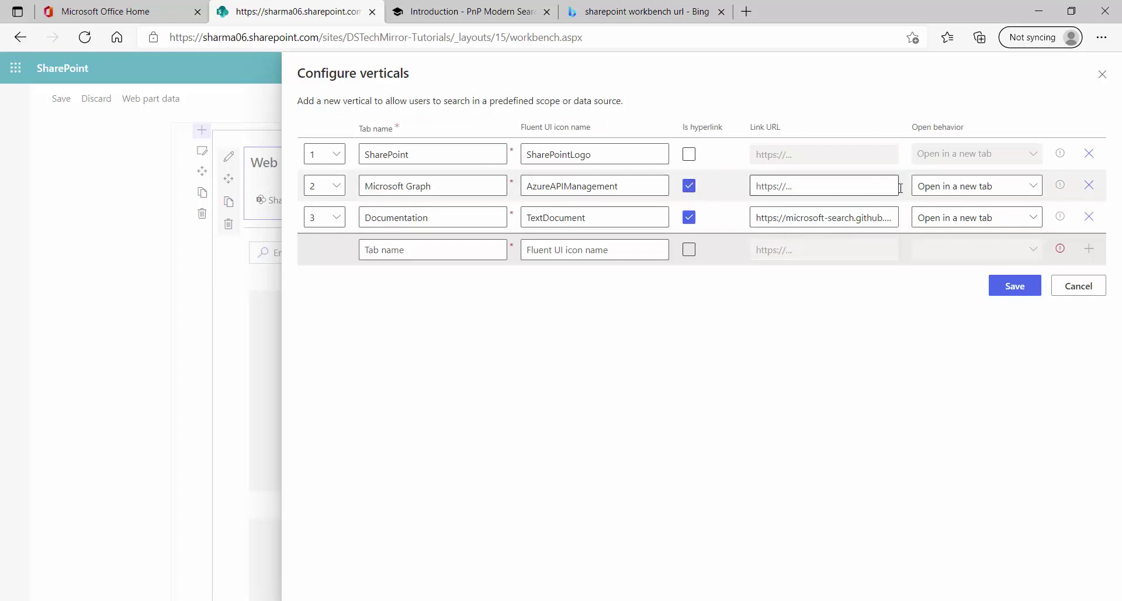
left_click(690, 186)
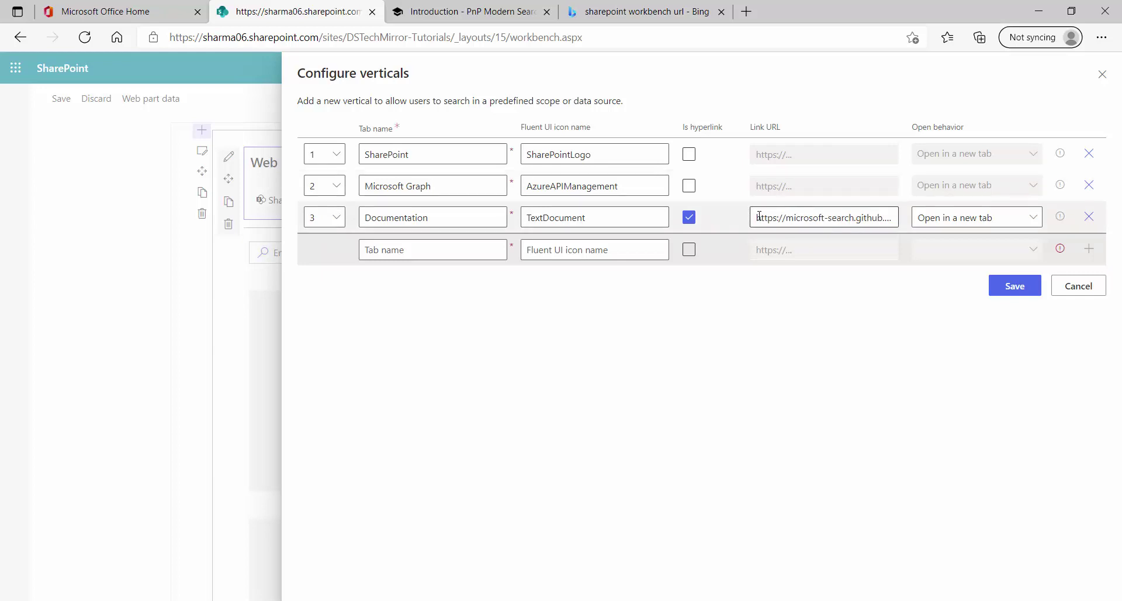
left_click_drag(758, 216, 1051, 234)
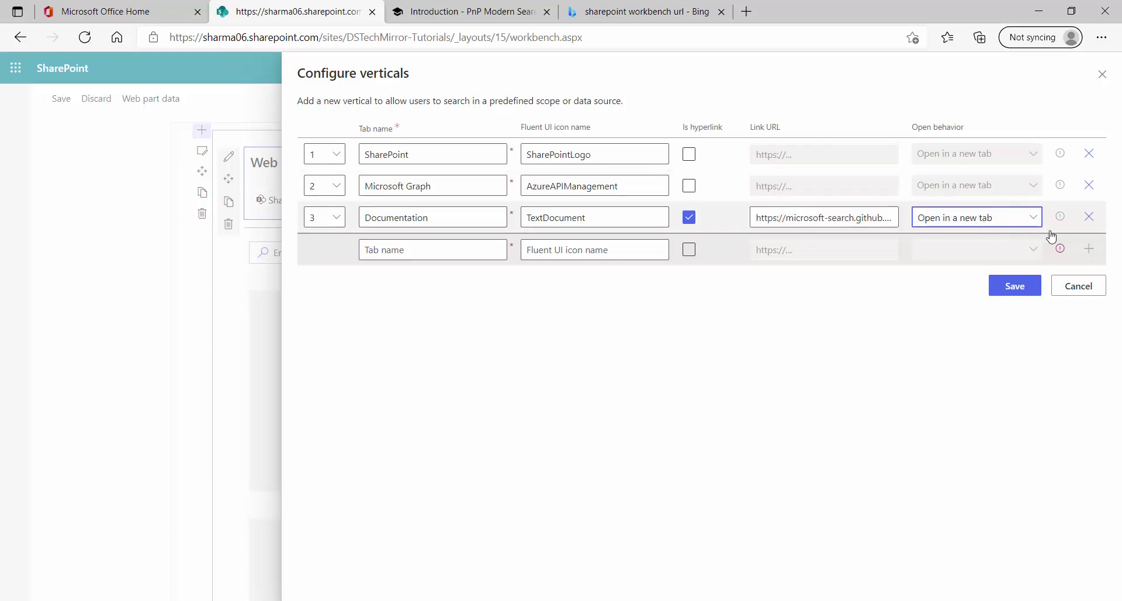
left_click(1033, 227)
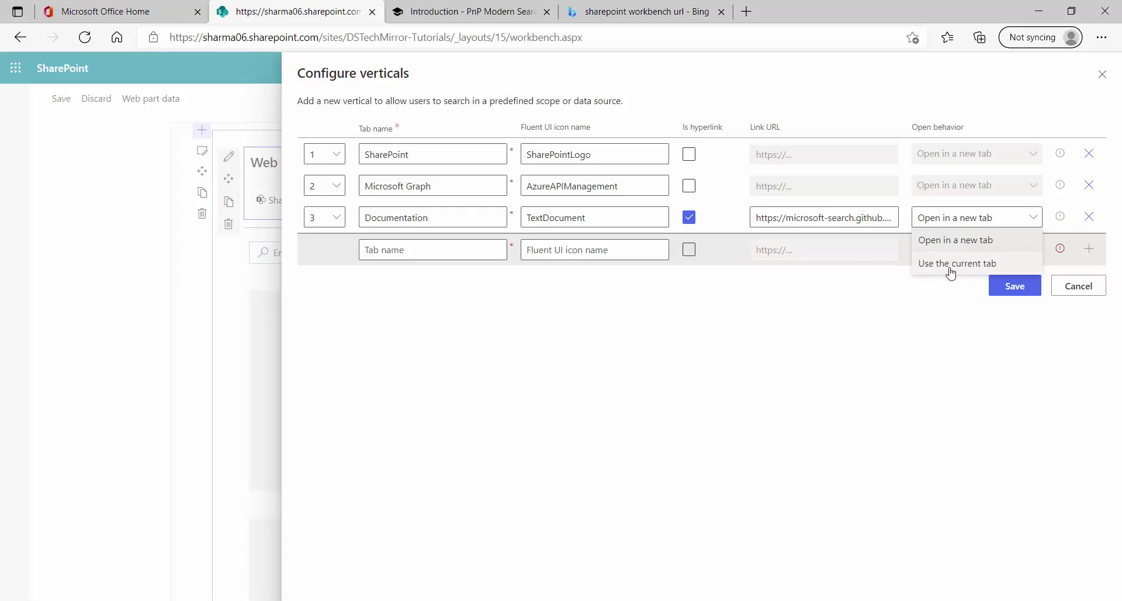
left_click(878, 327)
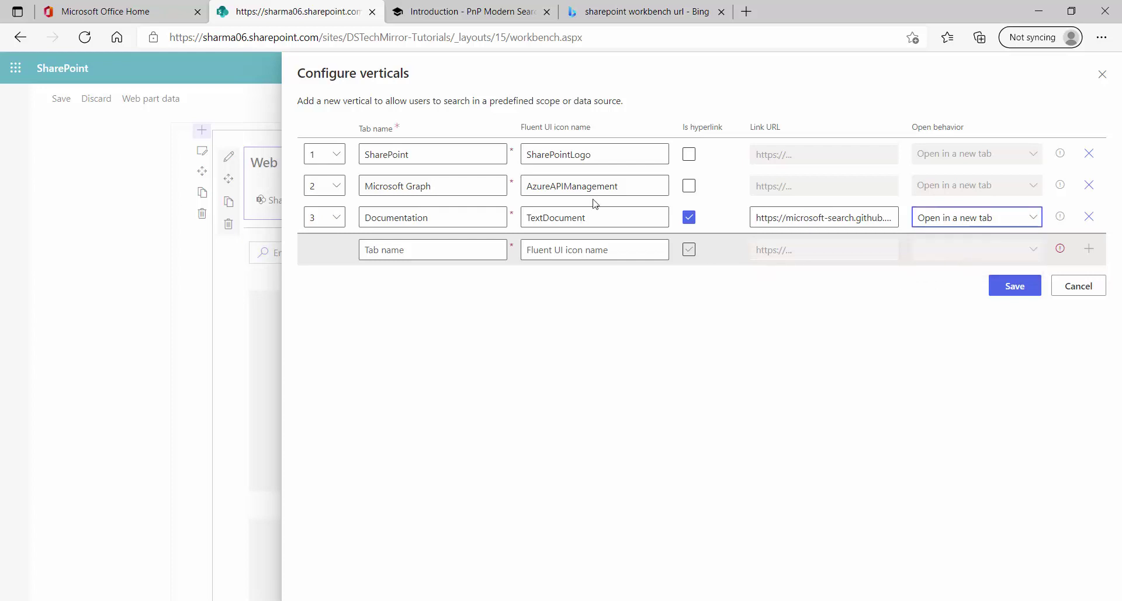
left_click(699, 224)
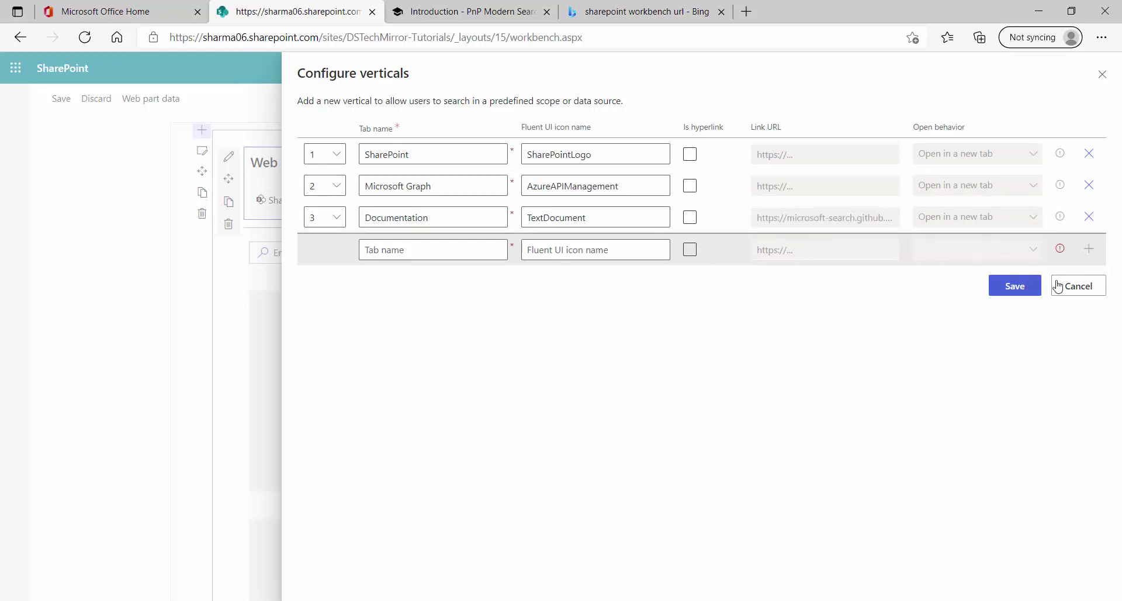
left_click(1079, 286)
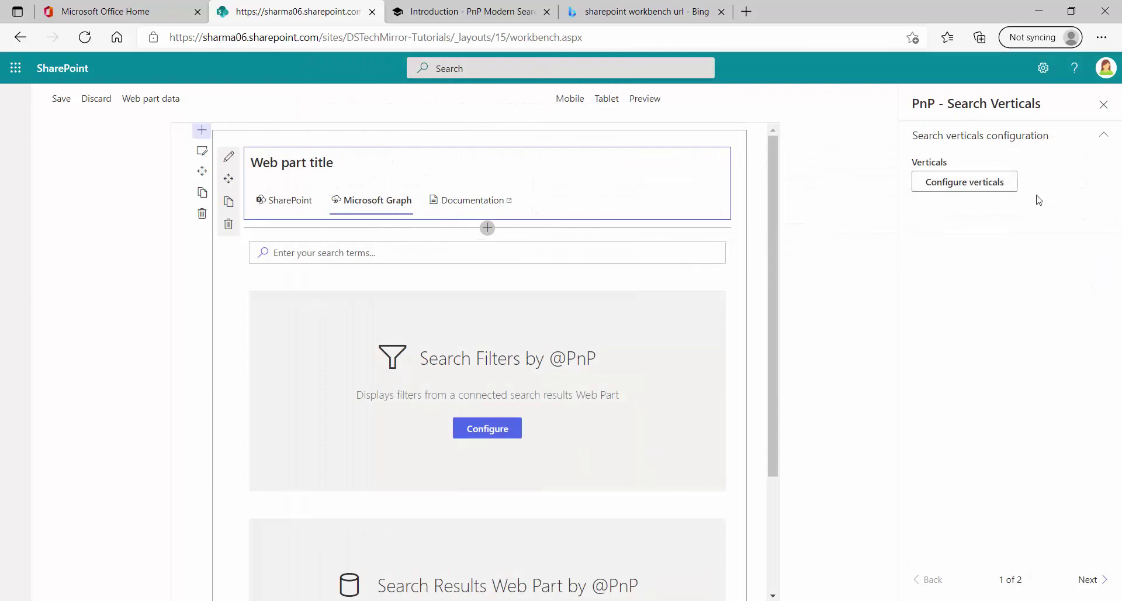
Review the Search Verticals web part's About, Resources and Import / Export settings.
left_click(1068, 576)
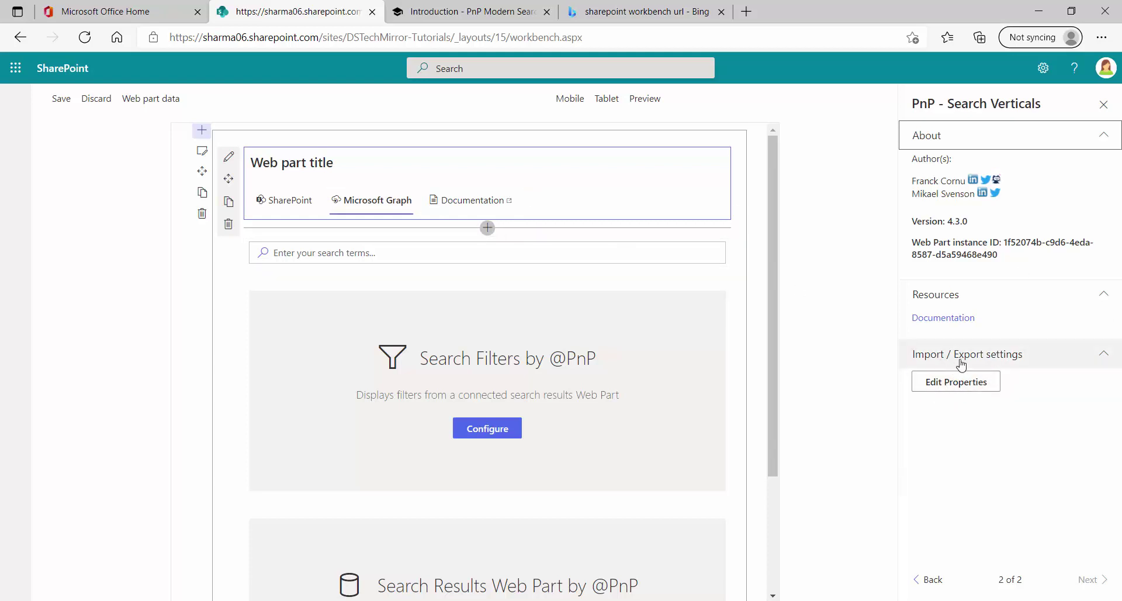
left_click(929, 579)
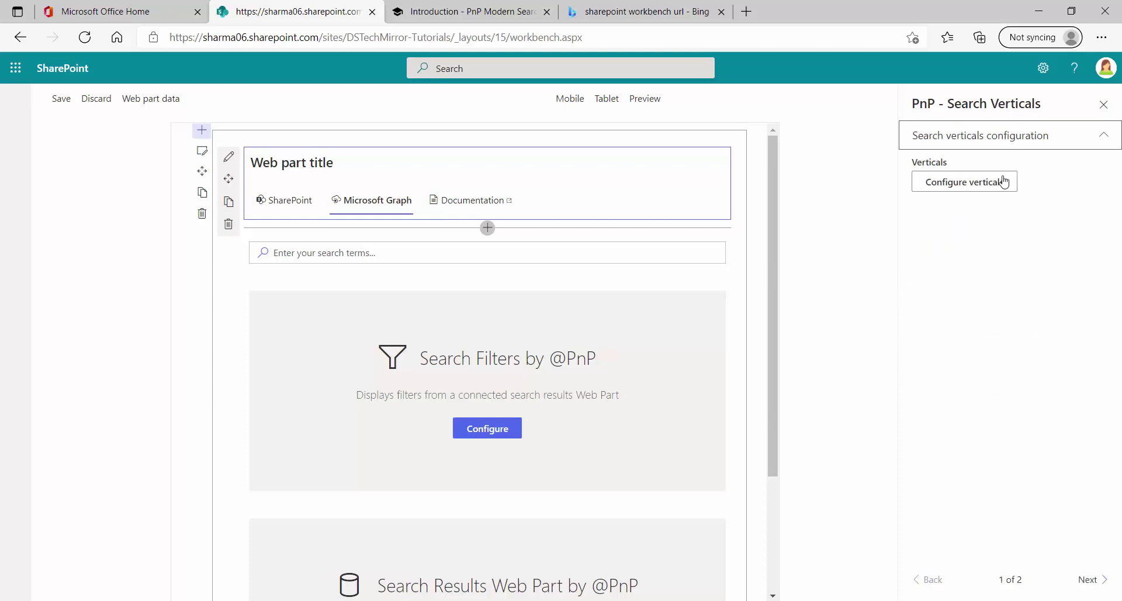
left_click(1089, 578)
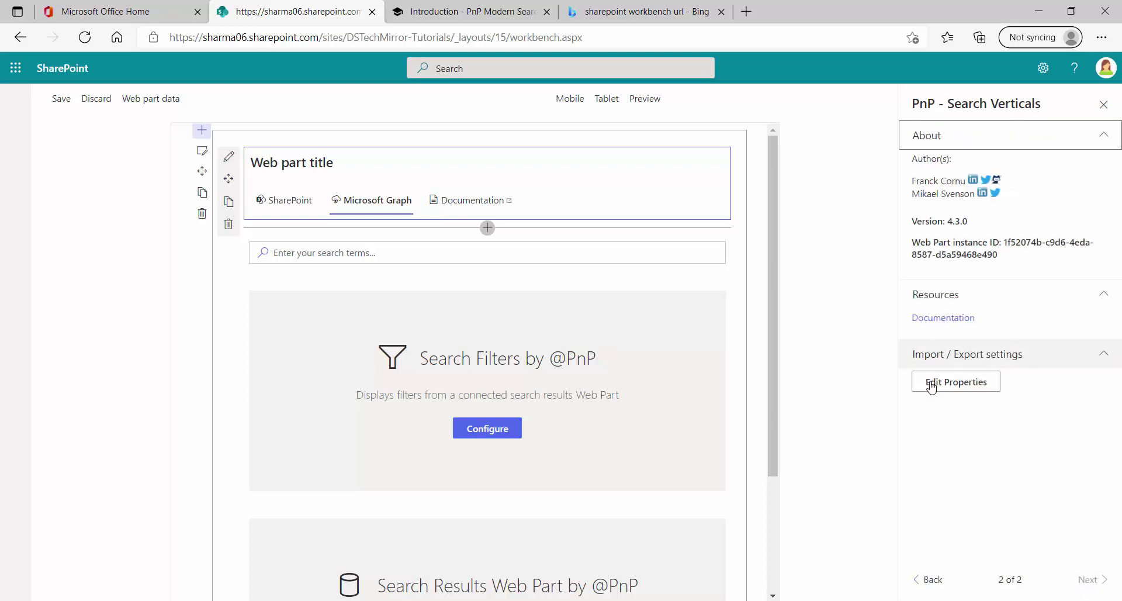
Examine the Search Verticals web part's full raw JSON properties, closing the editor and the property pane without applying changes.
left_click(958, 388)
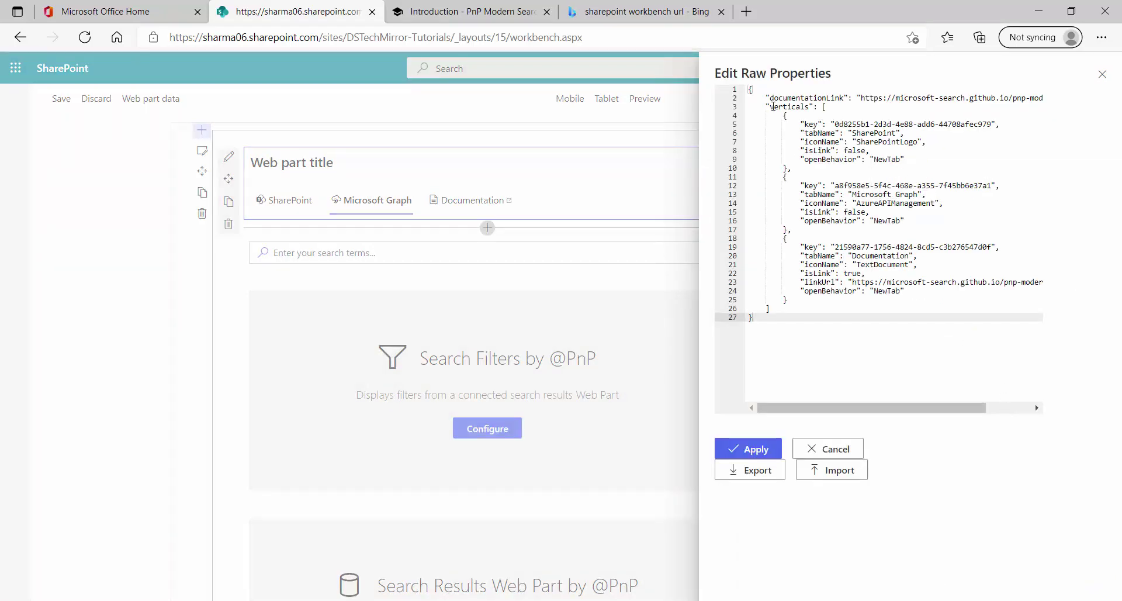
left_click_drag(766, 97, 934, 316)
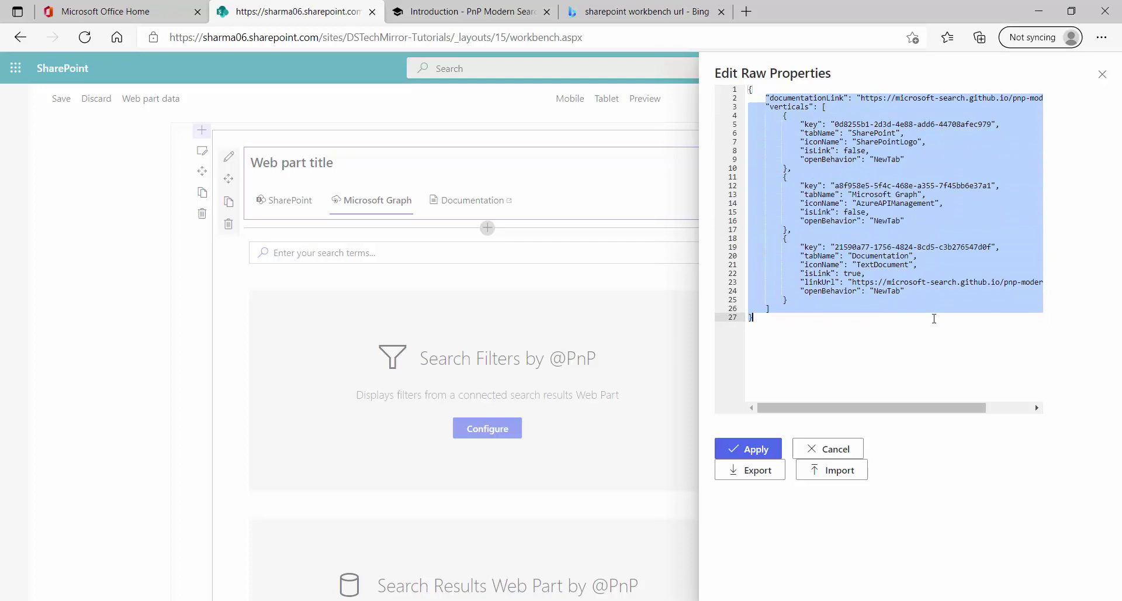
left_click(750, 89)
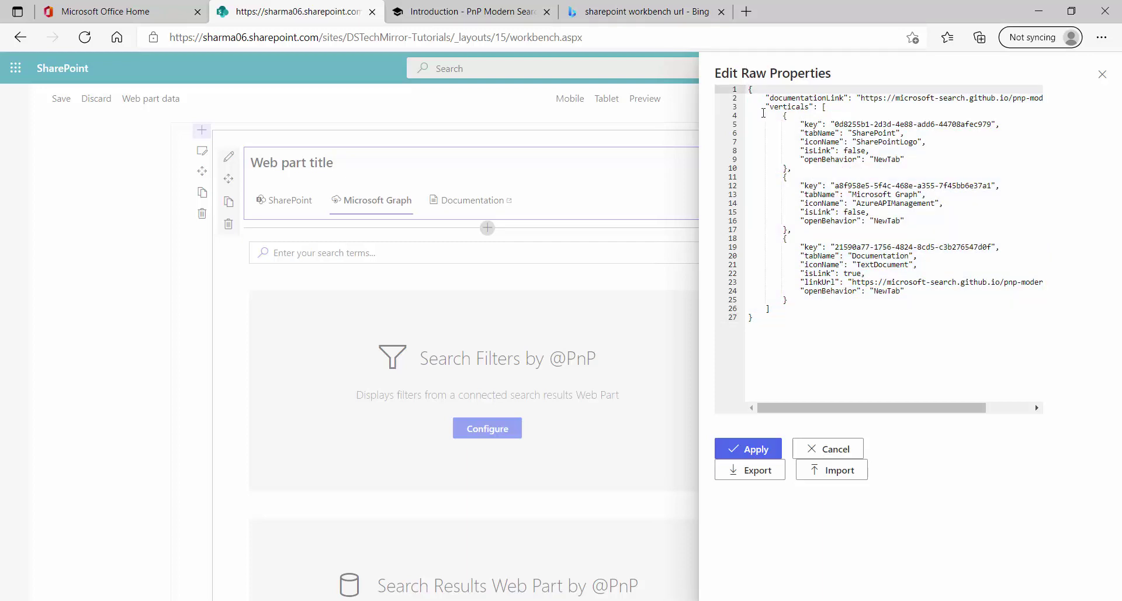
key("shift+Down")
key("shift+Down")
key("shift+Down")
key("shift+Down")
key("shift+Down")
key("shift+Down")
key("shift+Down")
key("shift+Down")
key("shift+Down")
key("shift+Down")
key("shift+Down")
key("shift+Down")
key("shift+Down")
key("shift+Down")
key("shift+Down")
key("shift+Down")
key("shift+Down")
key("shift+Down")
key("shift+Down")
key("shift+Down")
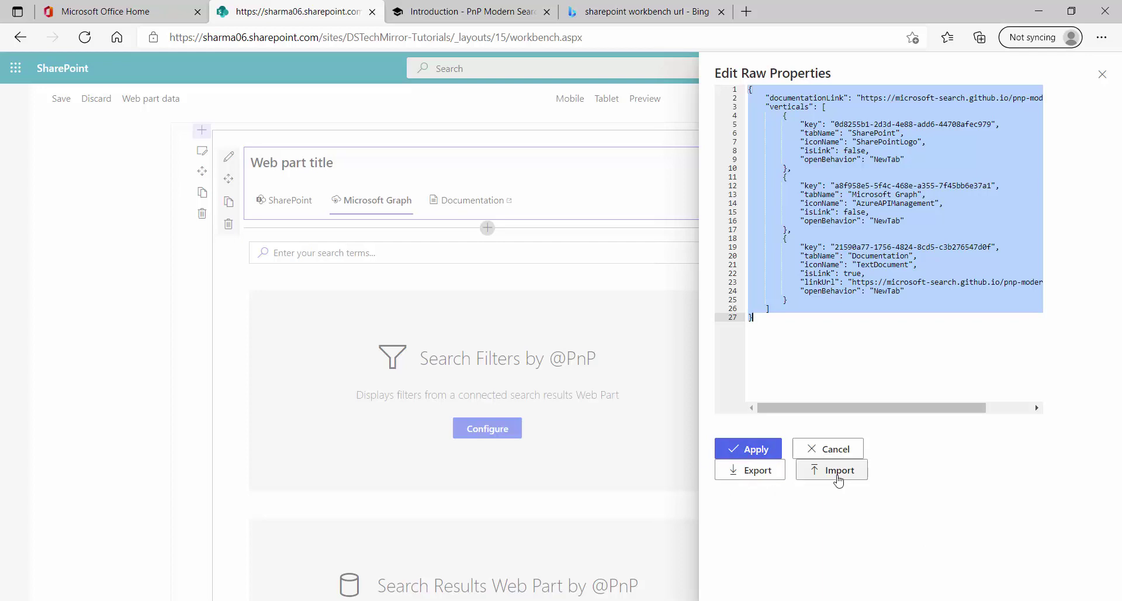
left_click(1102, 74)
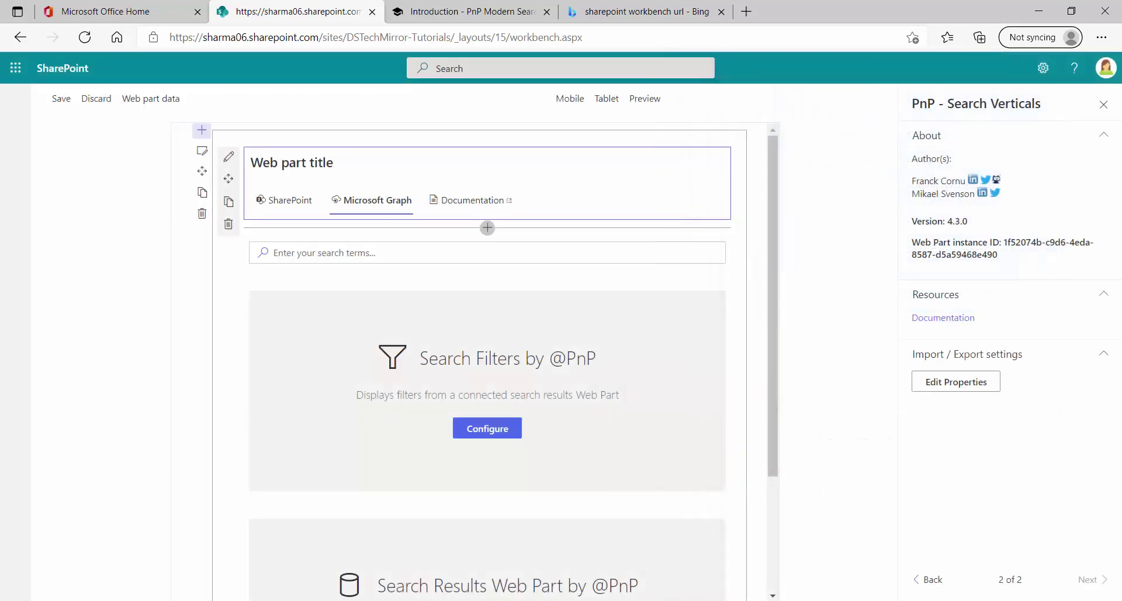
left_click(928, 579)
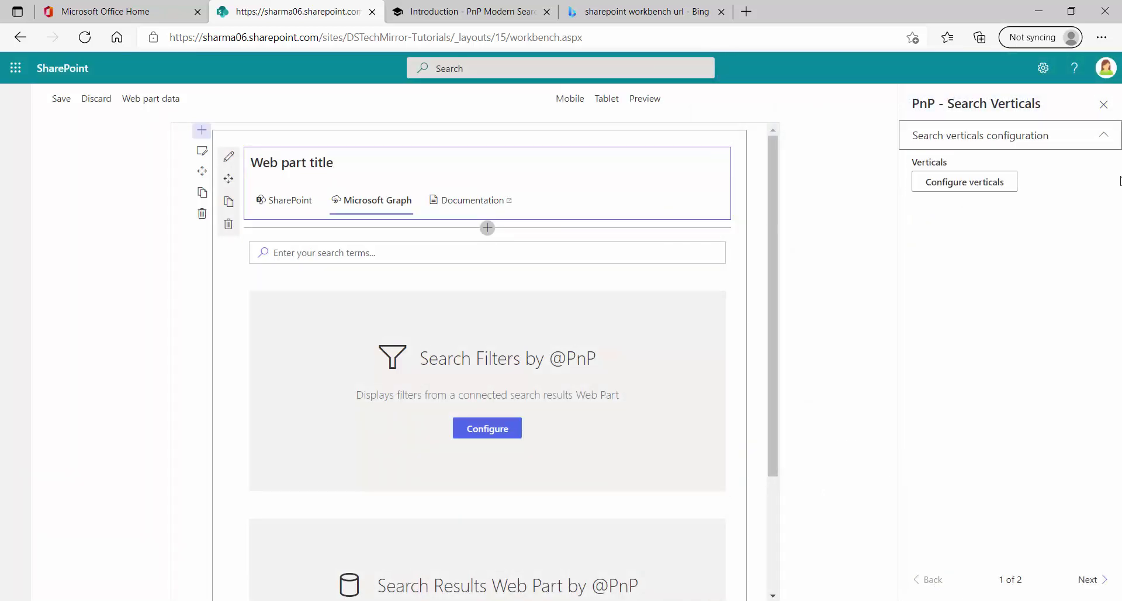
left_click(1103, 104)
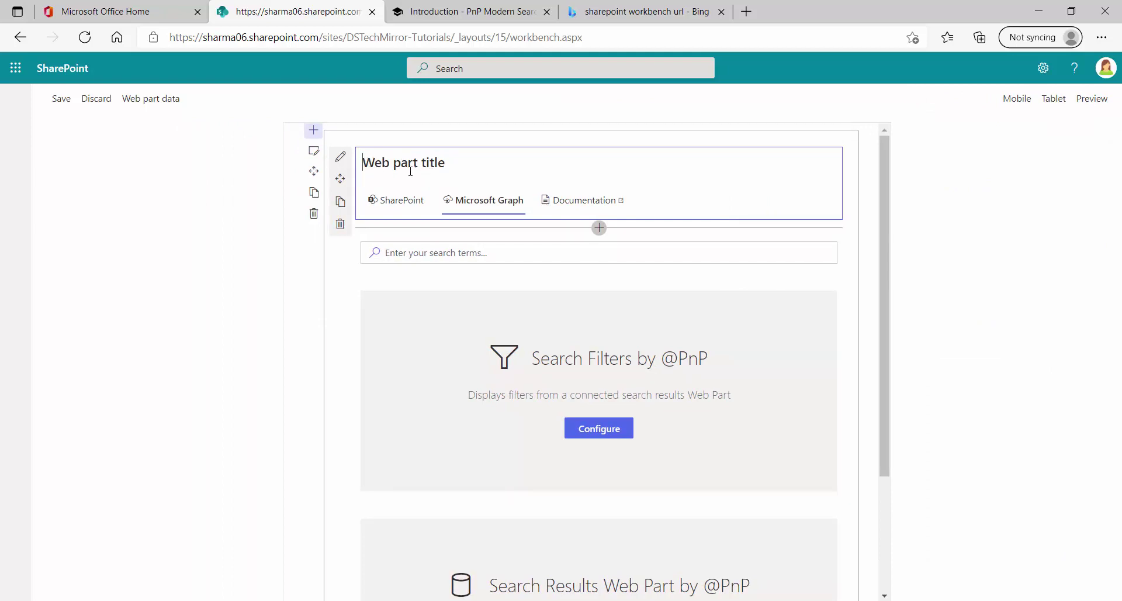
Replace the verticals web part's title with "PnP - Search Verticals".
type("dfgfdg")
key("BackSpace")
key("BackSpace")
key("BackSpace")
key("BackSpace")
type("PNp")
type("ls")
left_click_drag(442, 163, 366, 162)
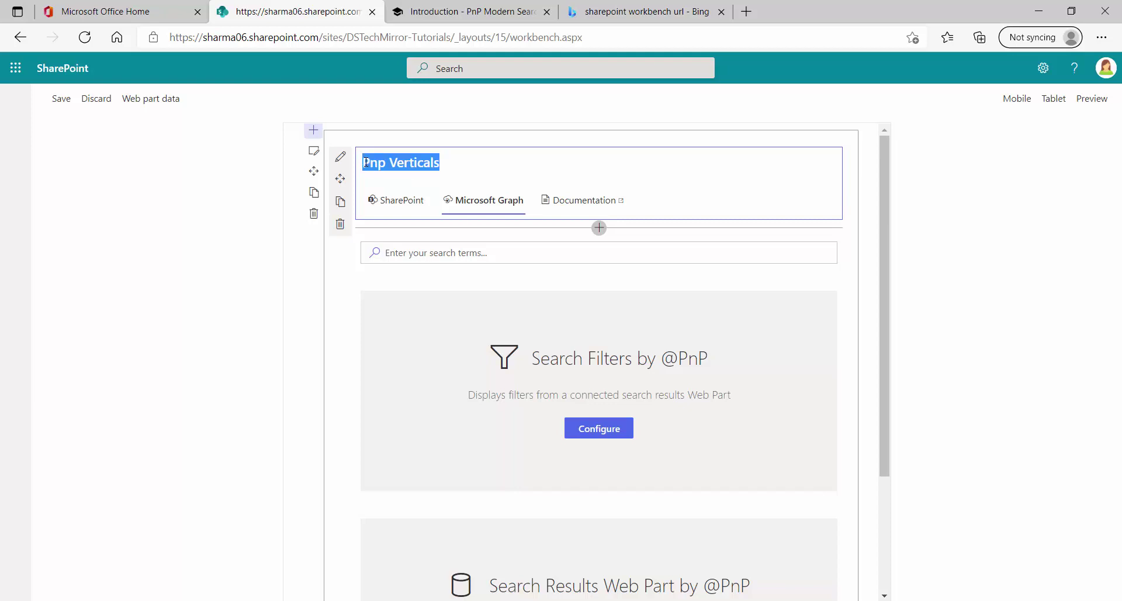
type("PnP - Search Verticals")
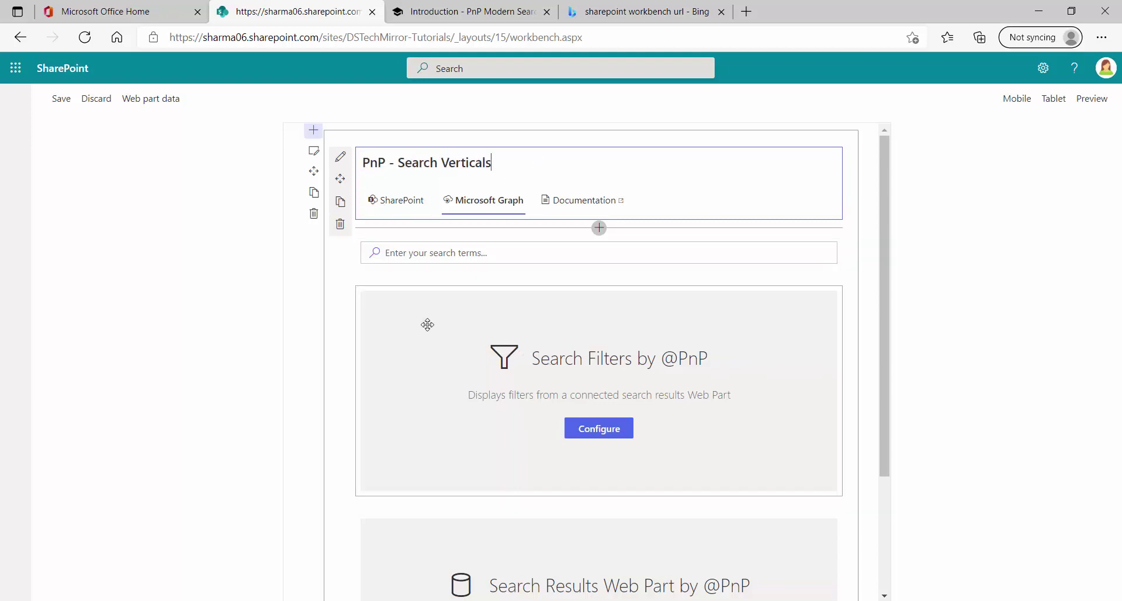
Open the PnP - Search Box web part for editing and inspect its placeholder text setting.
left_click(522, 342)
scroll(522, 342, "down", 3)
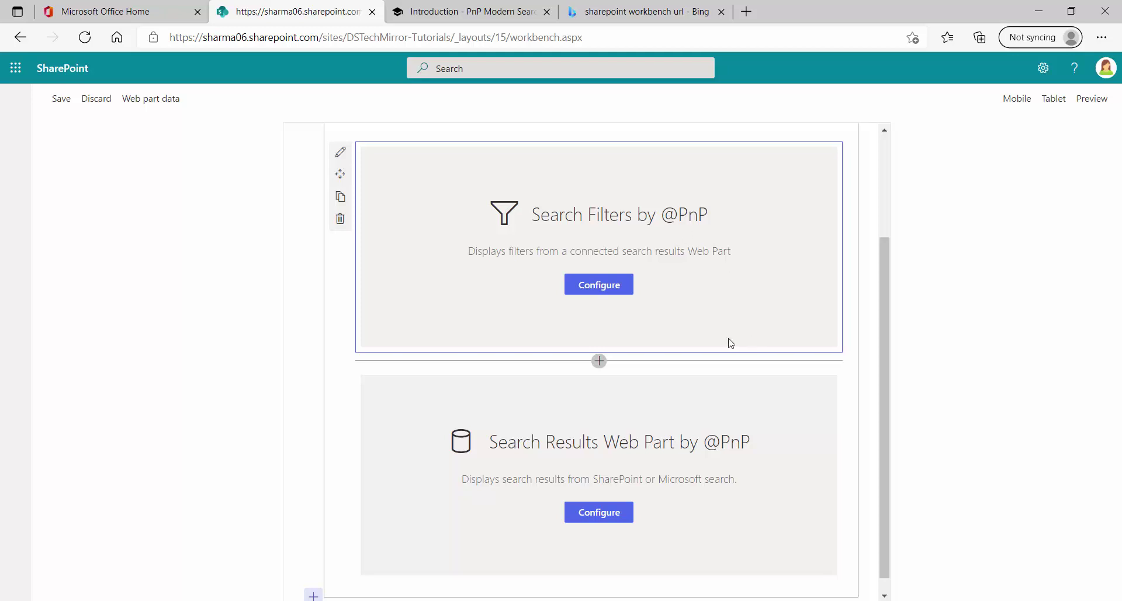
scroll(634, 314, "up", 1)
scroll(634, 314, "up", 2)
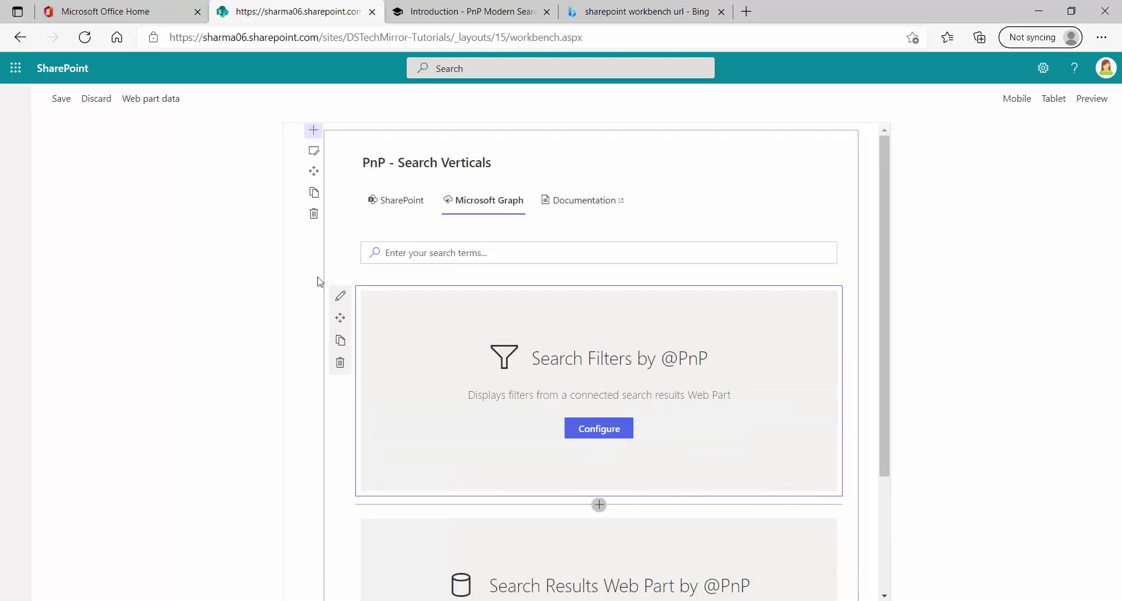
left_click(483, 252)
left_click(347, 250)
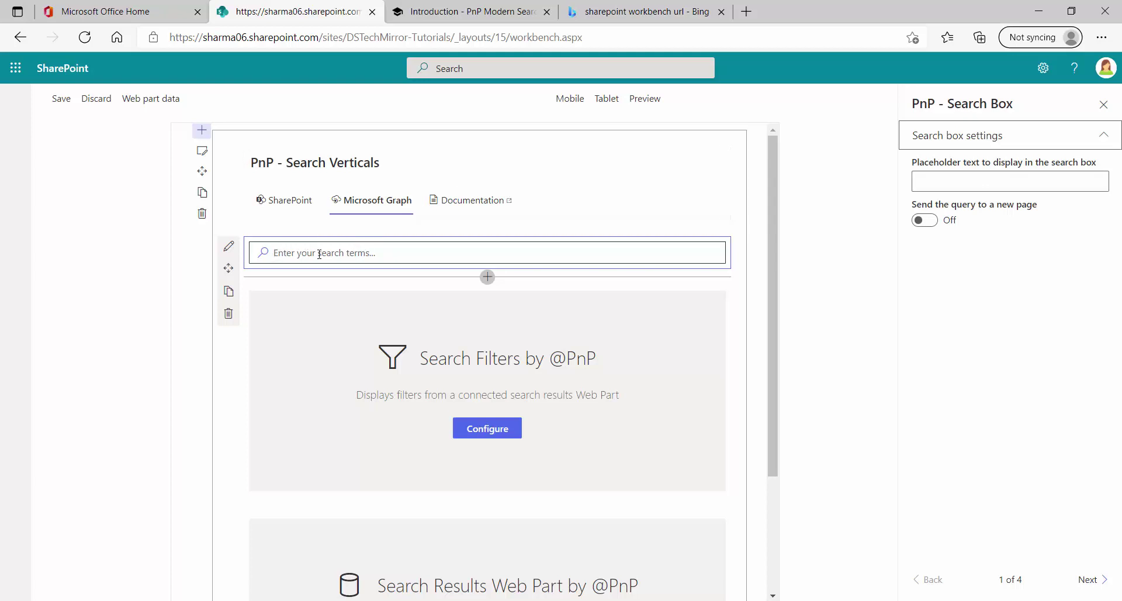
left_click(997, 183)
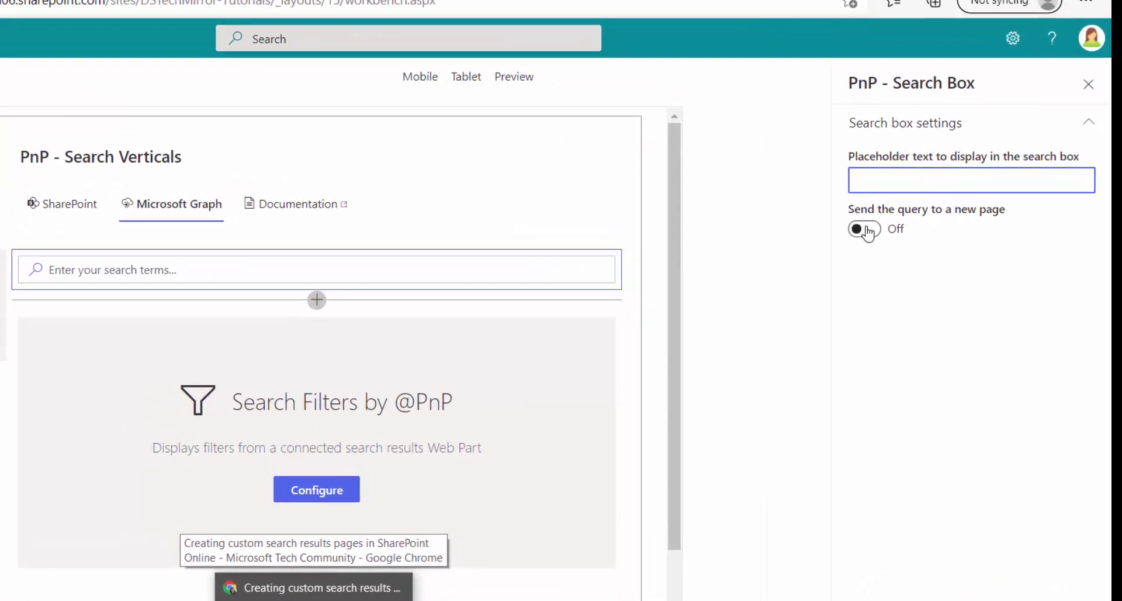
Turn on Send the query to a new page, inspect its template, Page URL and Method options, and turn it back off.
left_click(866, 229)
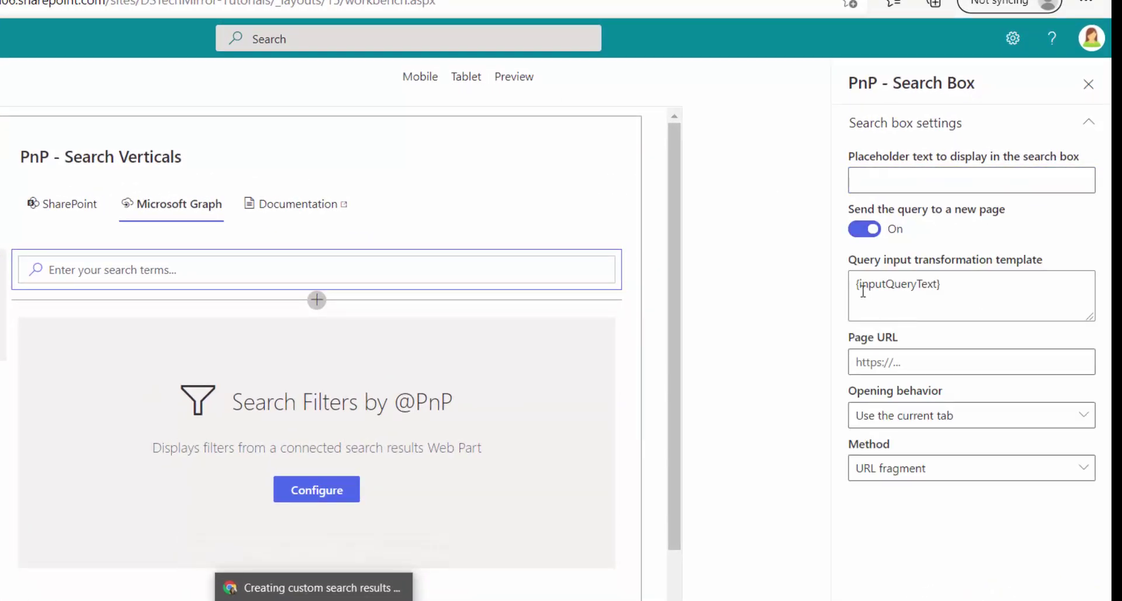
left_click(958, 293)
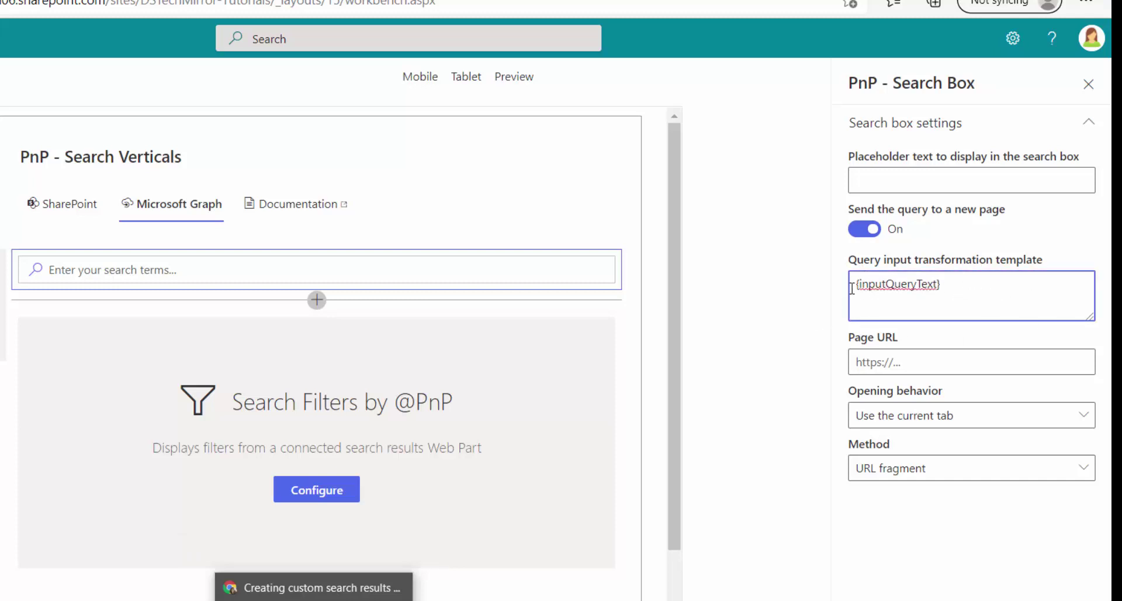
left_click(895, 295)
left_click(935, 358)
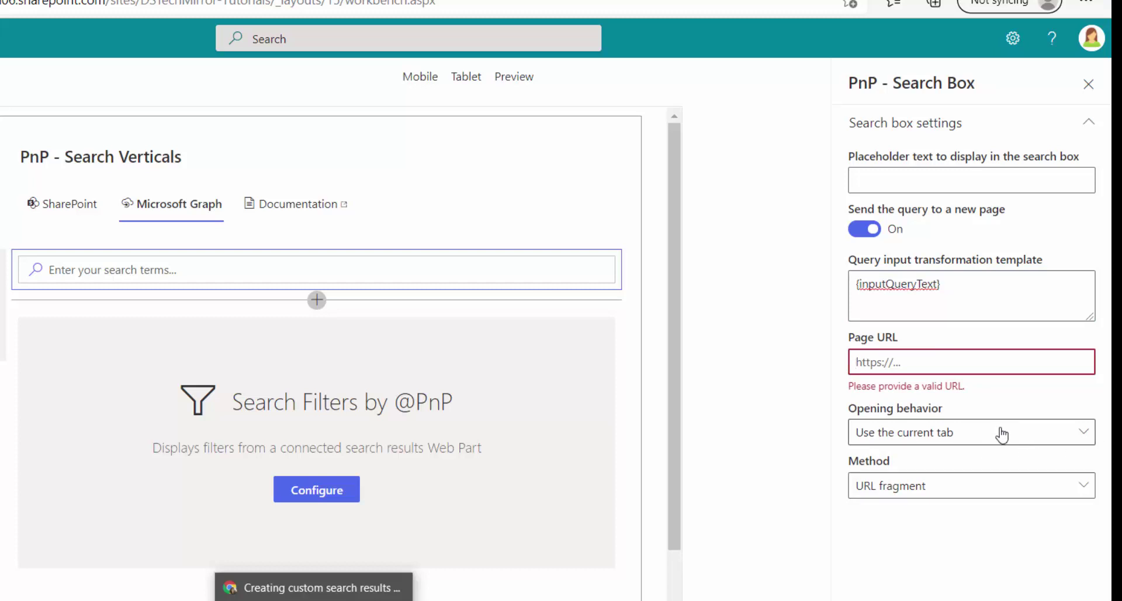
left_click(996, 487)
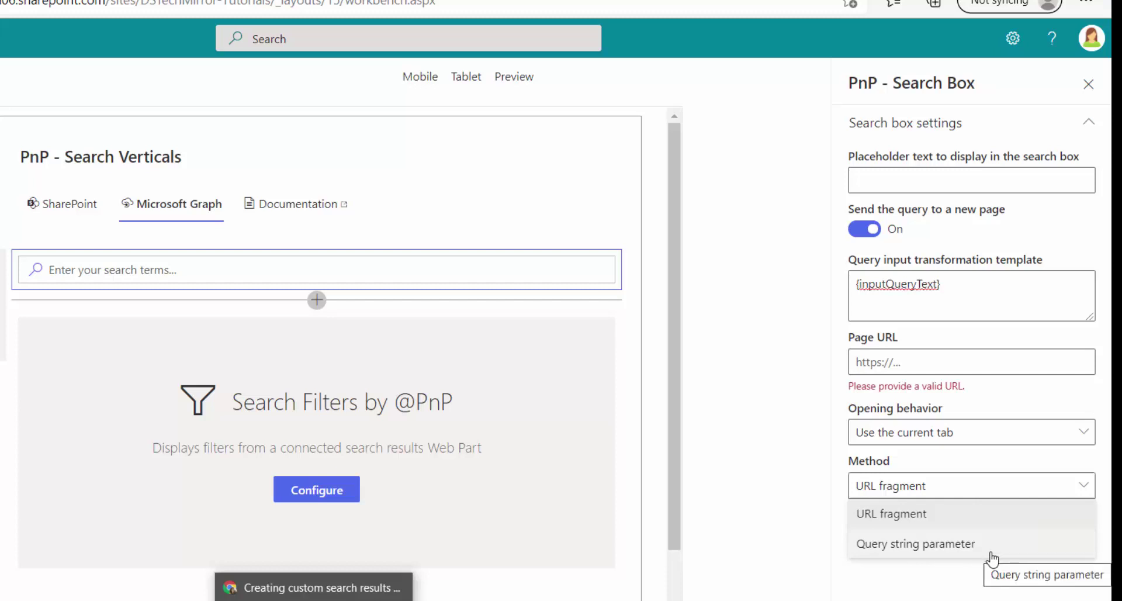
left_click(993, 586)
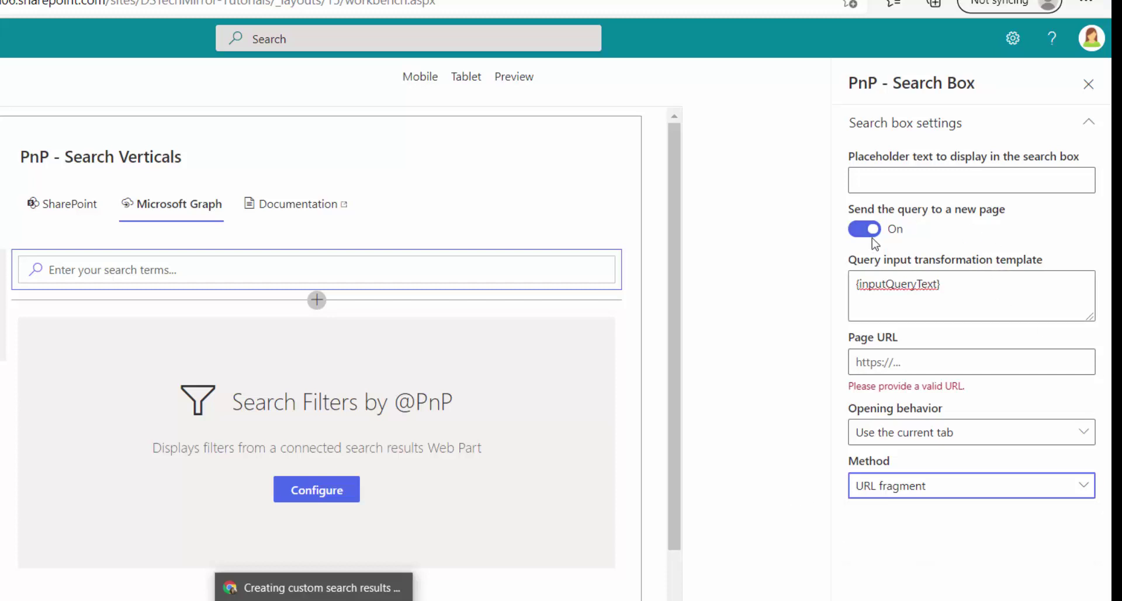
left_click(871, 230)
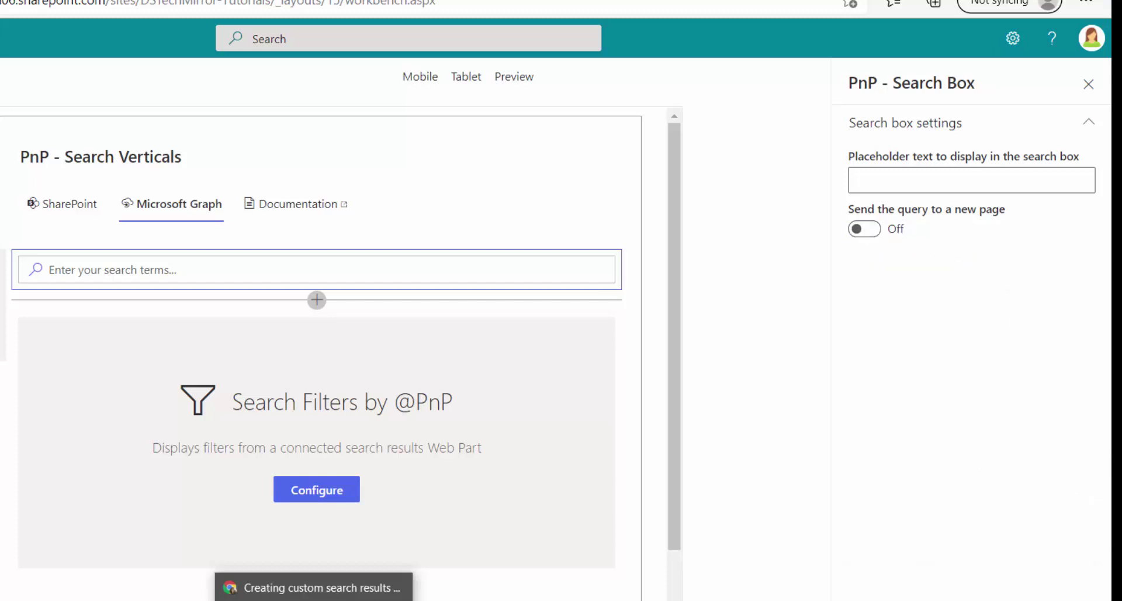
Turn on query suggestions for the search box, inspect the SharePoint Static search suggestions provider without saving, and turn suggestions back off.
left_click(1077, 600)
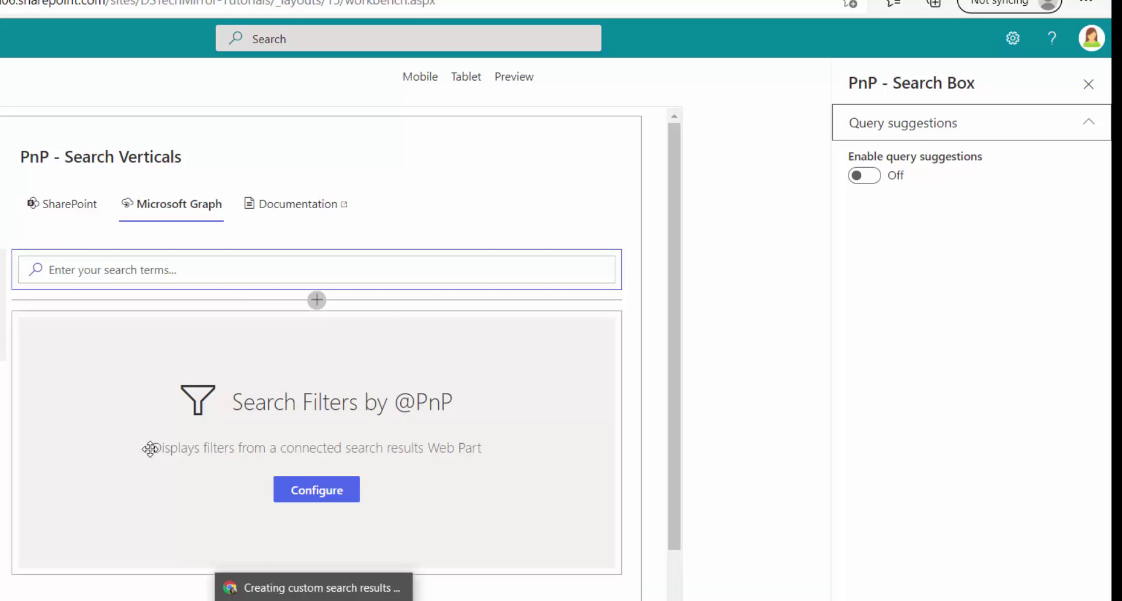
left_click(869, 176)
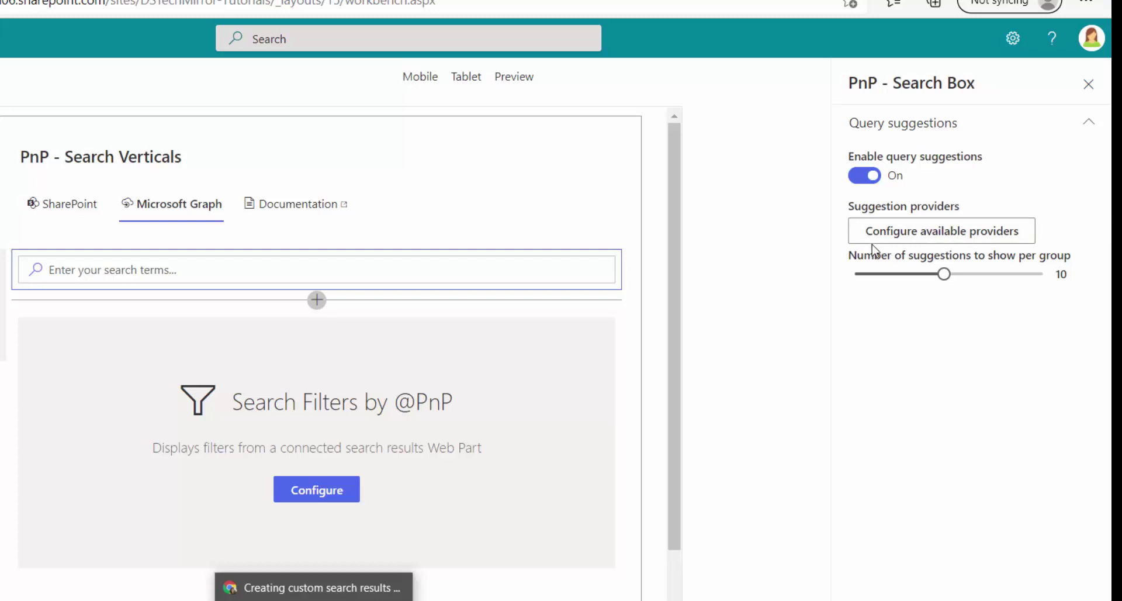
left_click(935, 237)
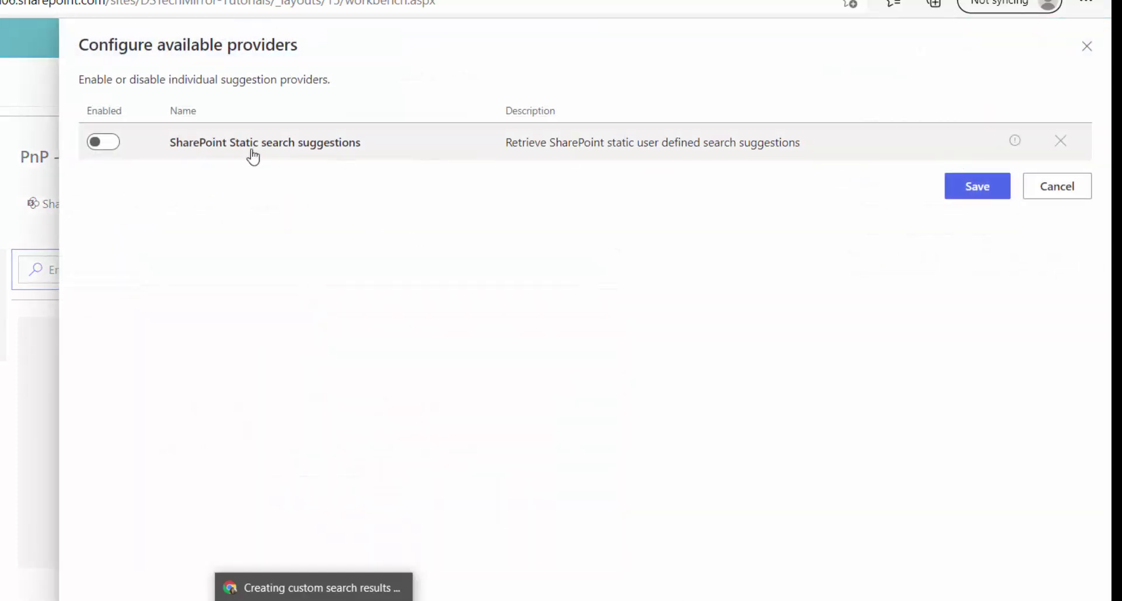
left_click(106, 145)
left_click(1057, 186)
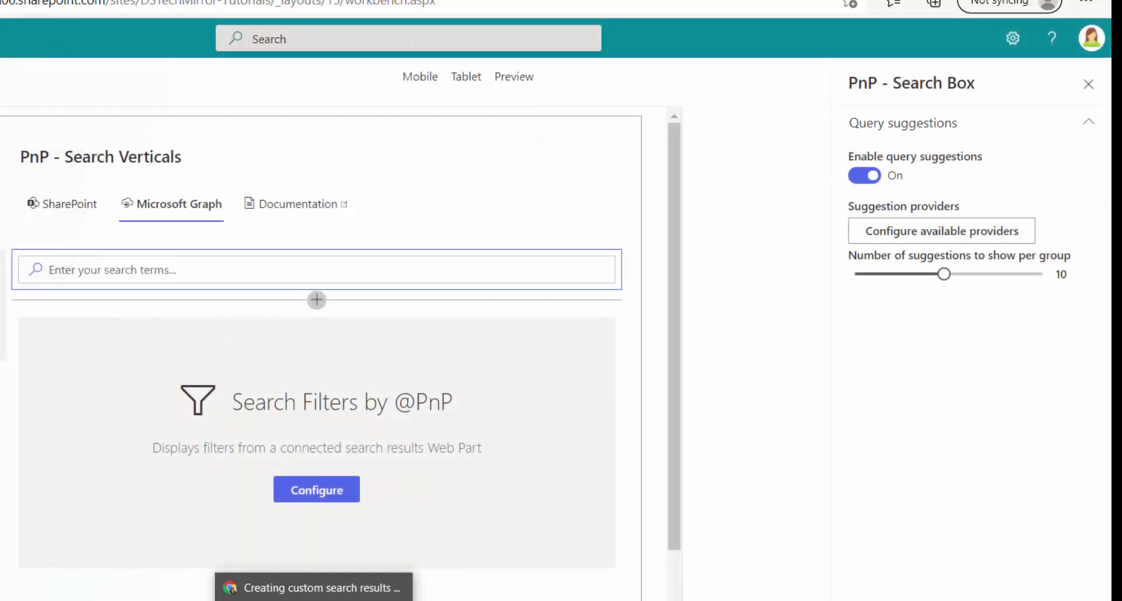
left_click(868, 178)
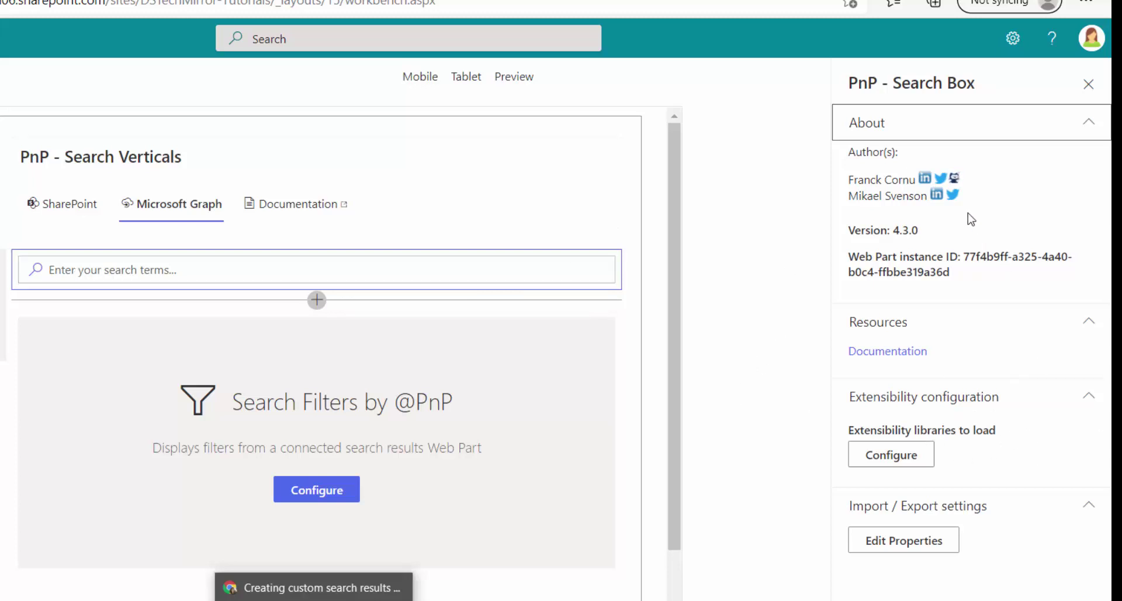
Enable a dynamic data source as the search box's default input and connect it to Page environment.
left_click(883, 600)
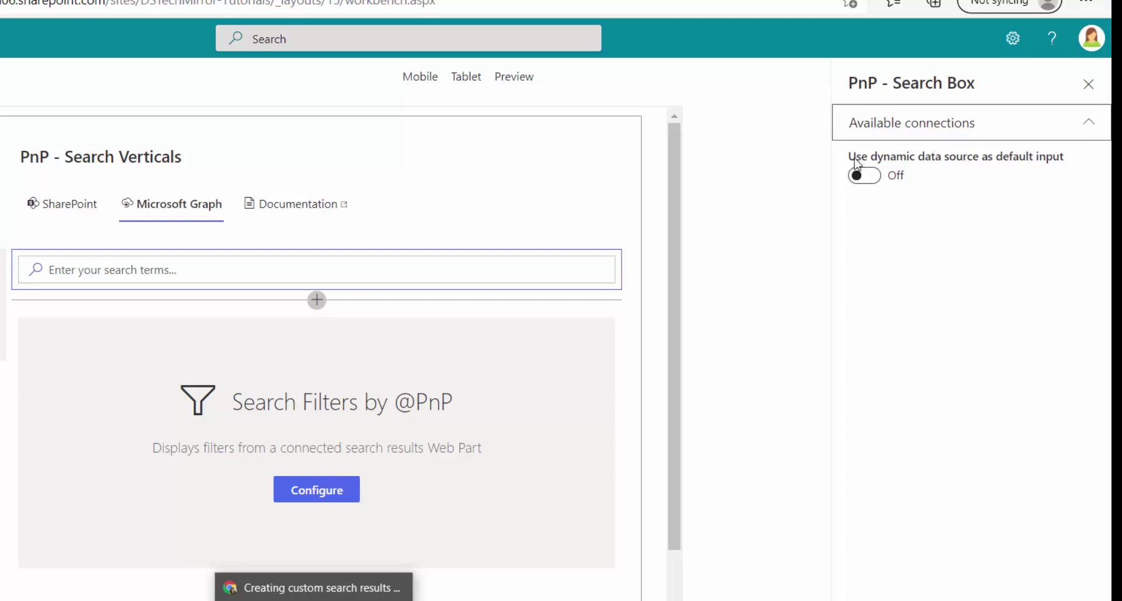
left_click(864, 177)
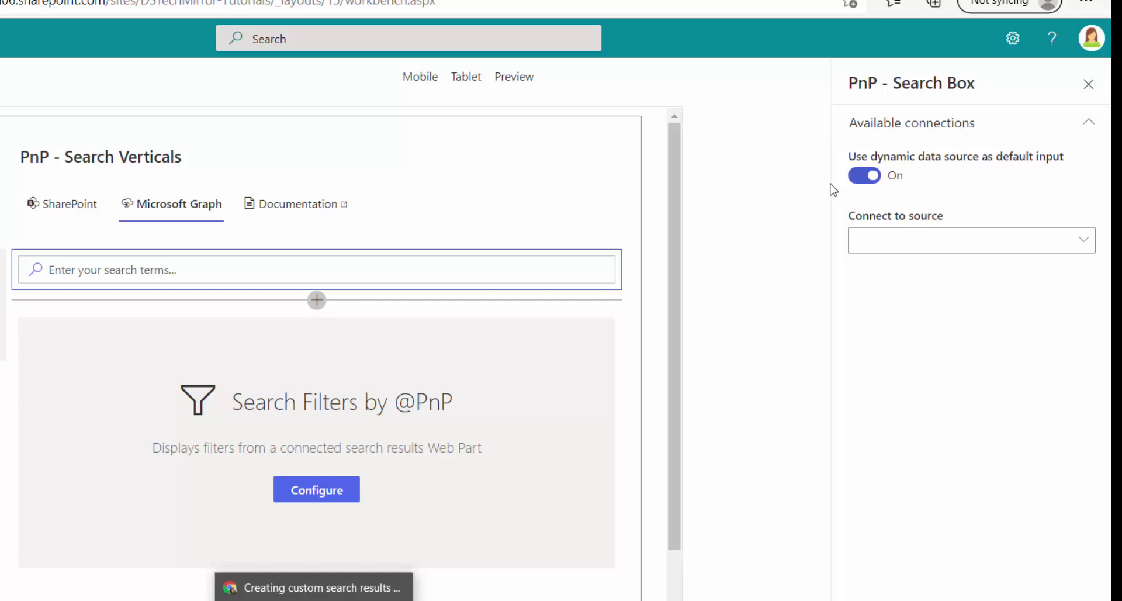
left_click(1023, 242)
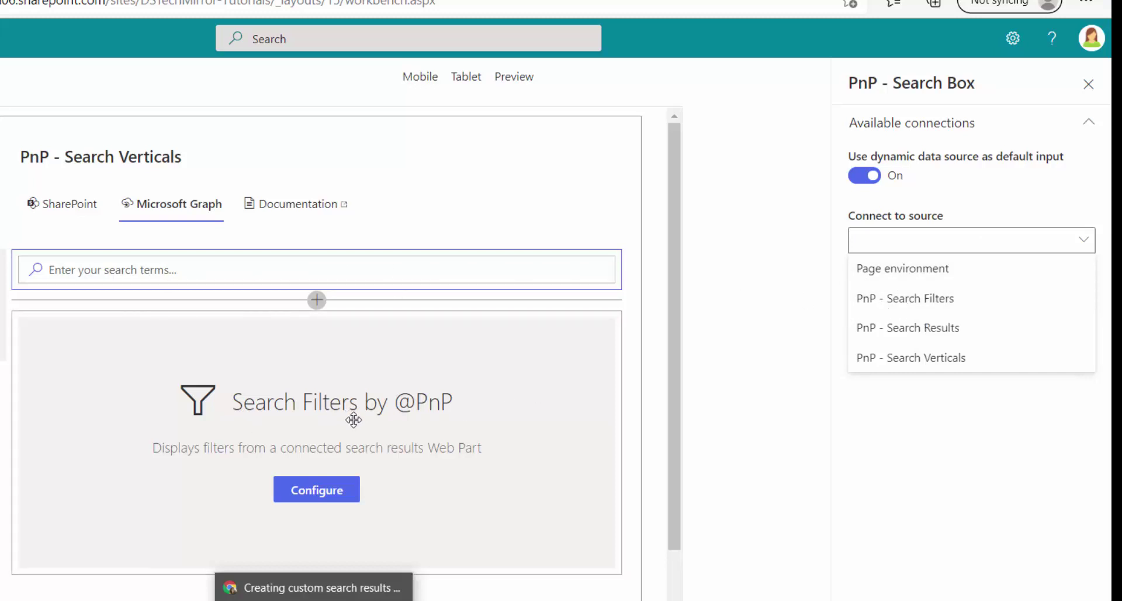
scroll(520, 459, "down", 3)
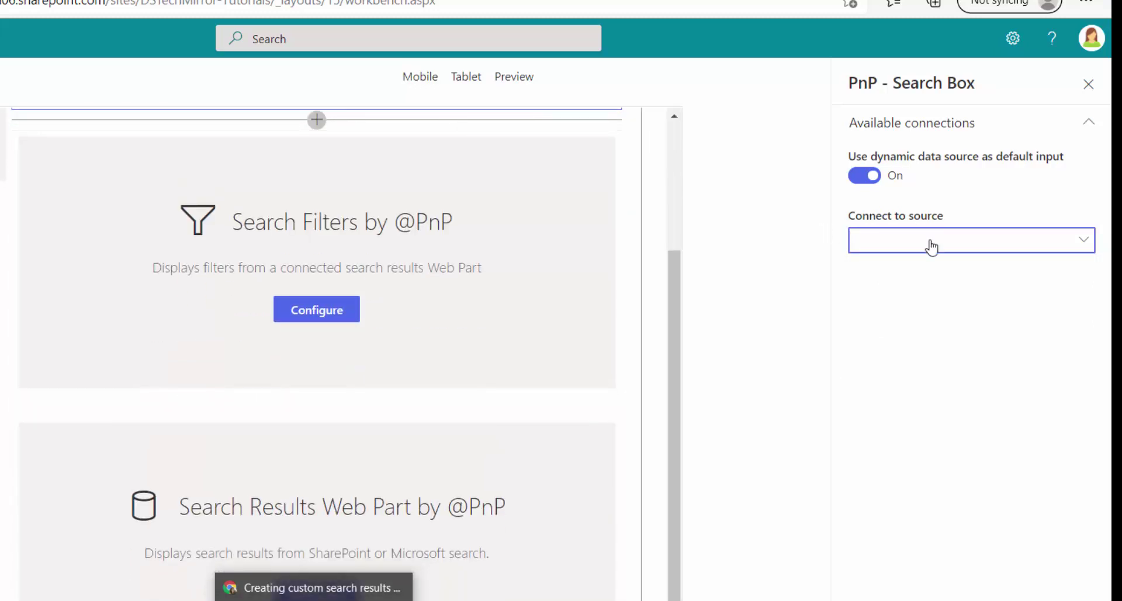
left_click(929, 245)
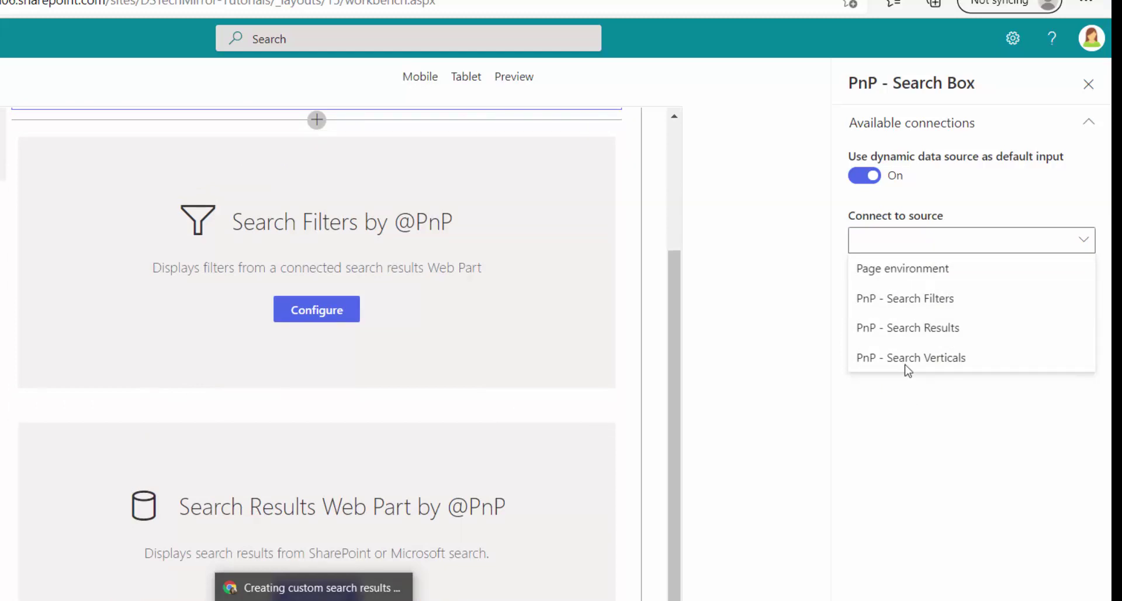
left_click(883, 269)
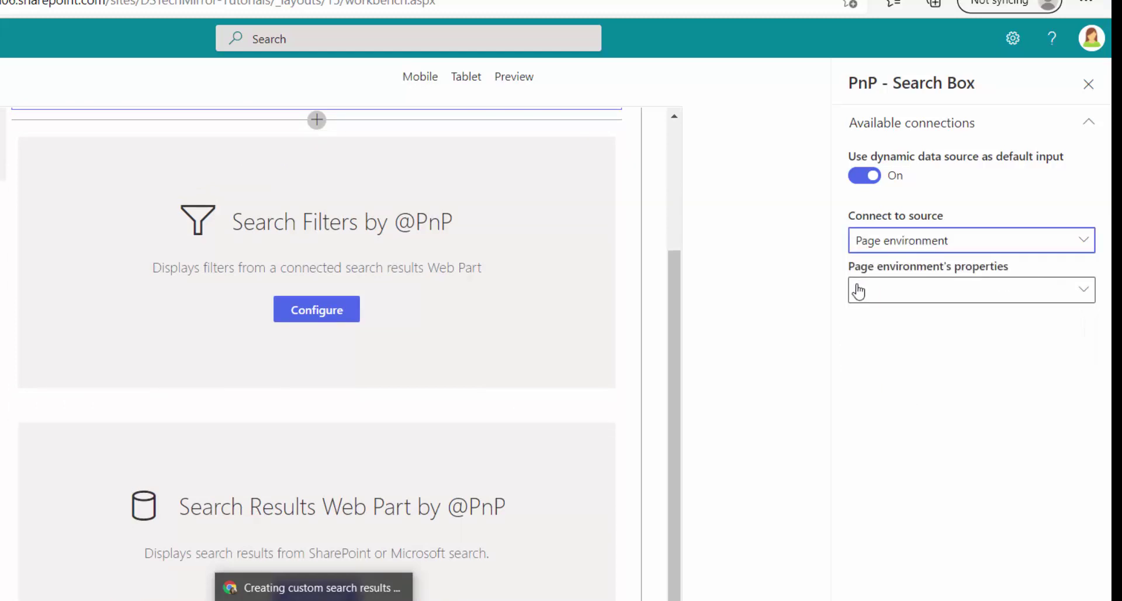
Review the available page environment properties for the search box and choose Search.
left_click(1046, 291)
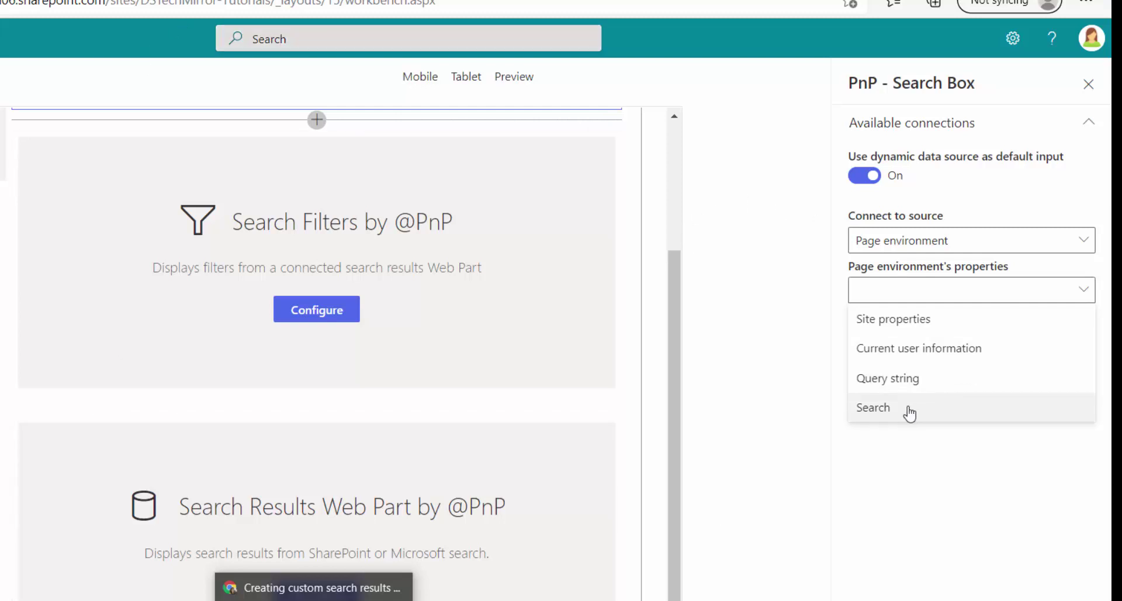
left_click_drag(679, 342, 655, 205)
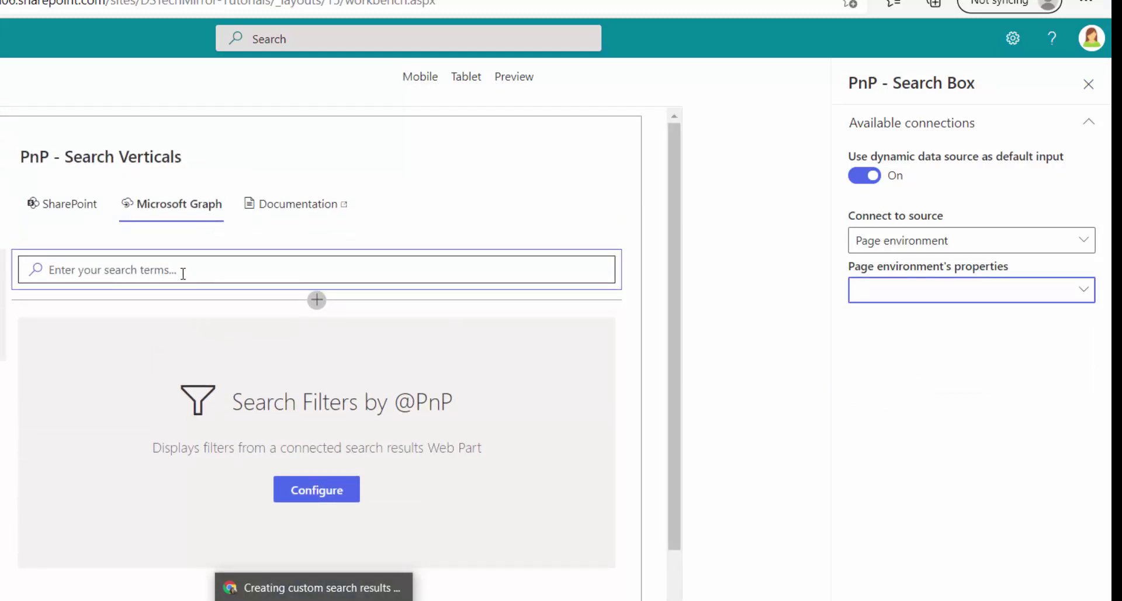
left_click(1002, 295)
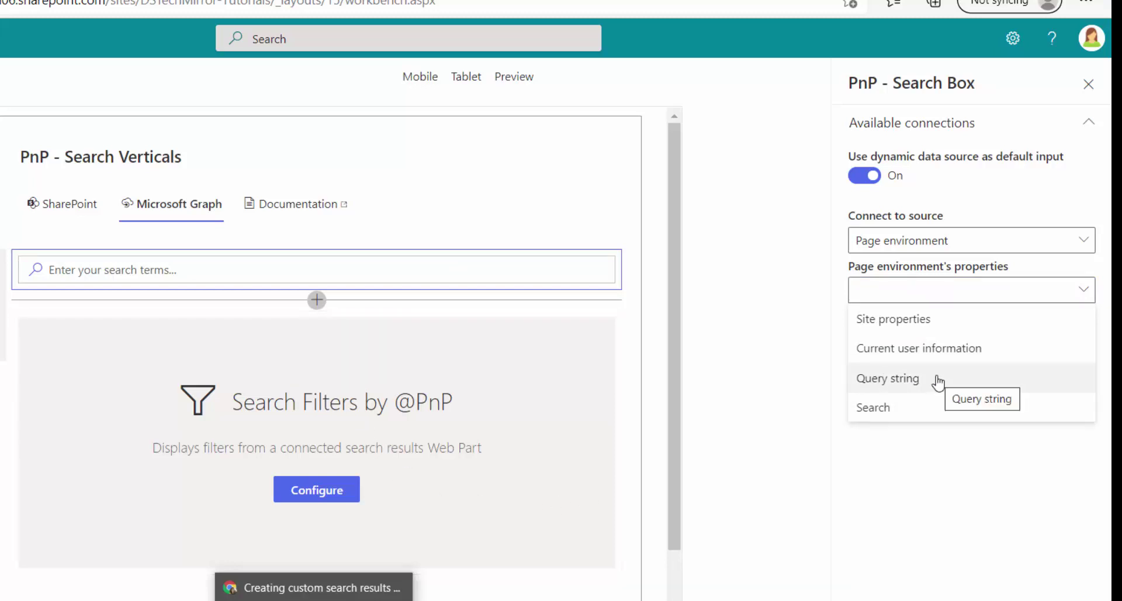
left_click(903, 409)
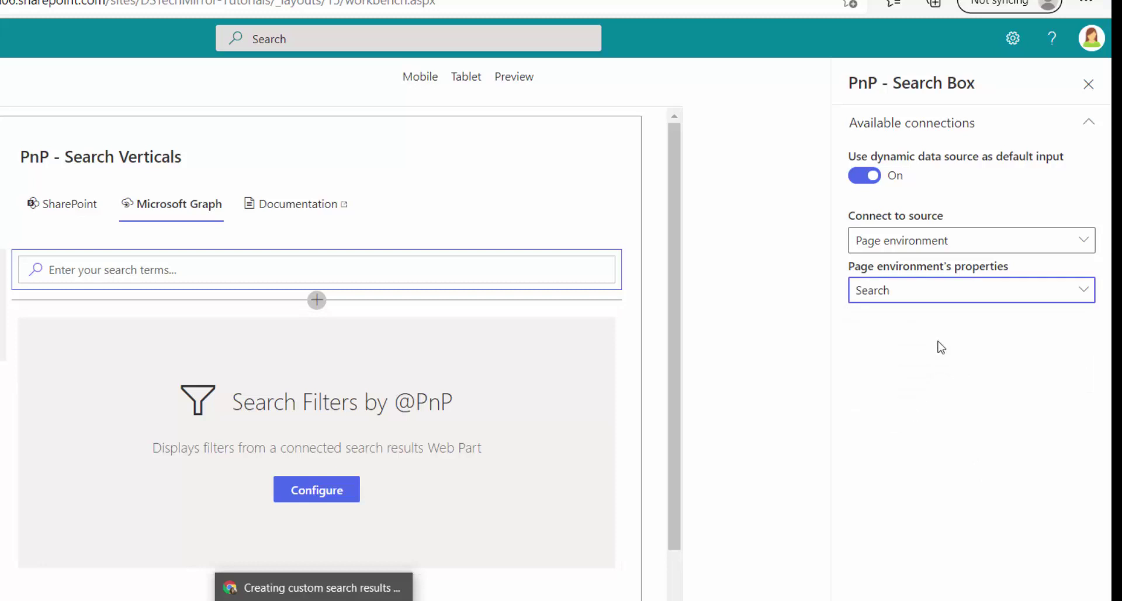
left_click(945, 290)
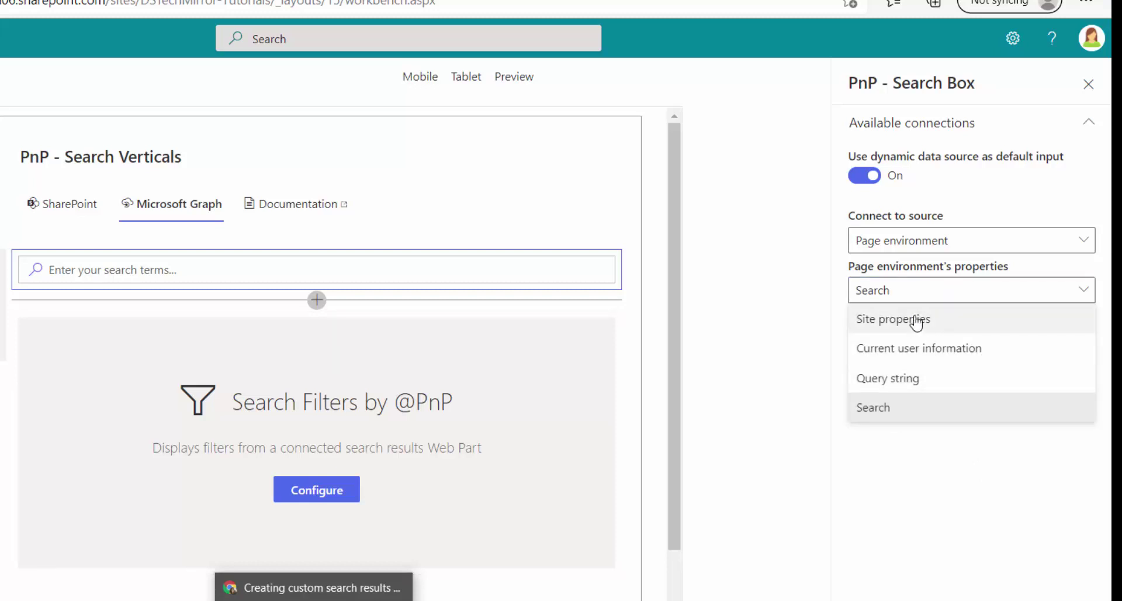
left_click(901, 408)
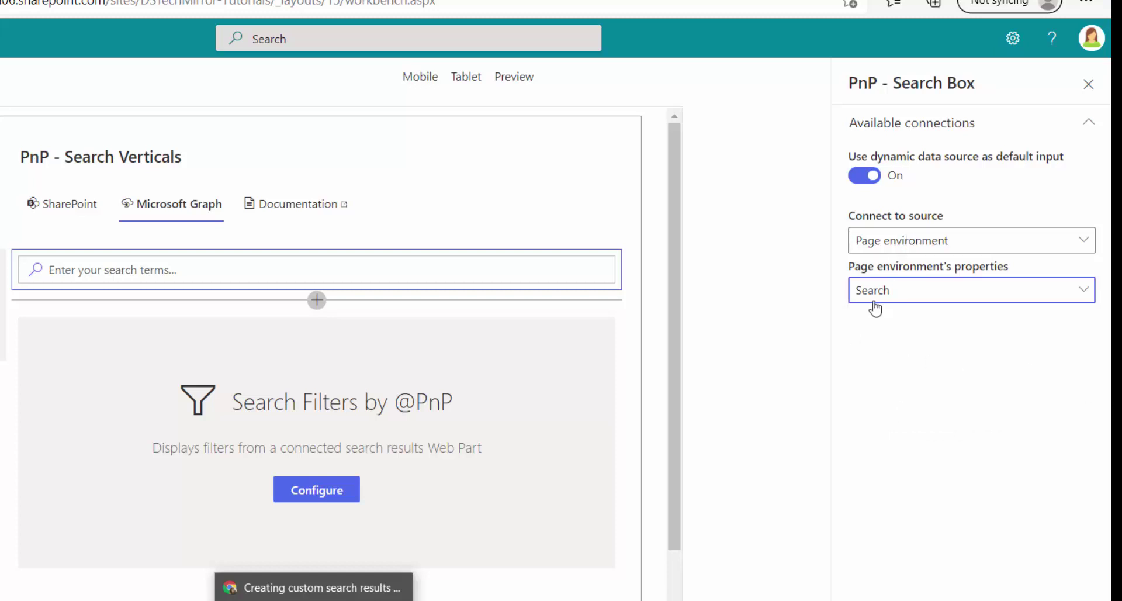
Review the search box's version, resources, extensibility and import/export settings, and close its property pane.
left_click(1074, 599)
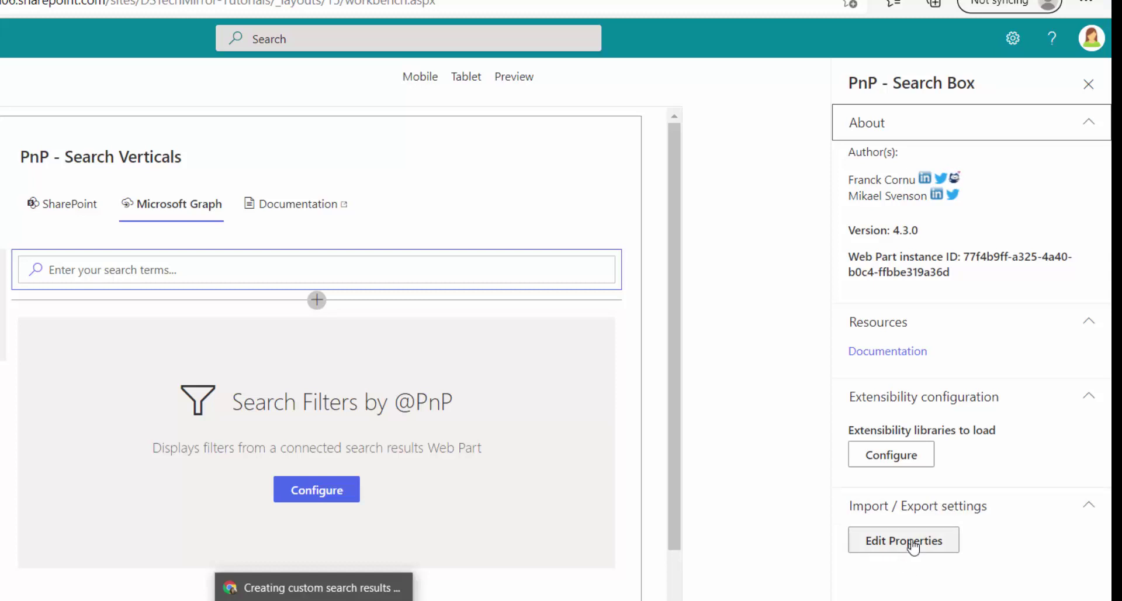
left_click(925, 583)
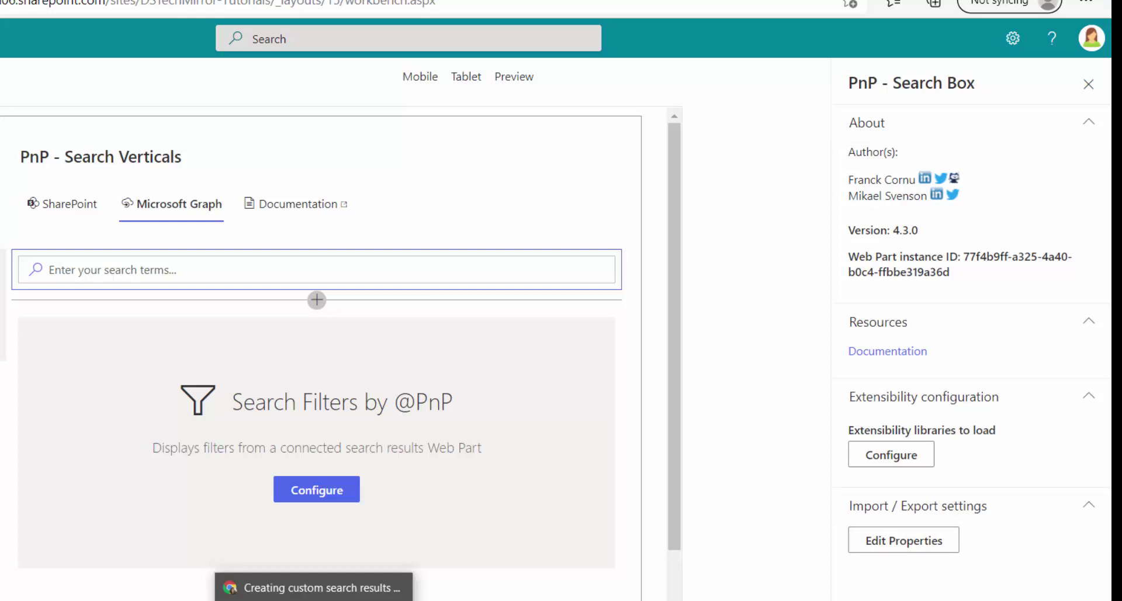
left_click(1088, 85)
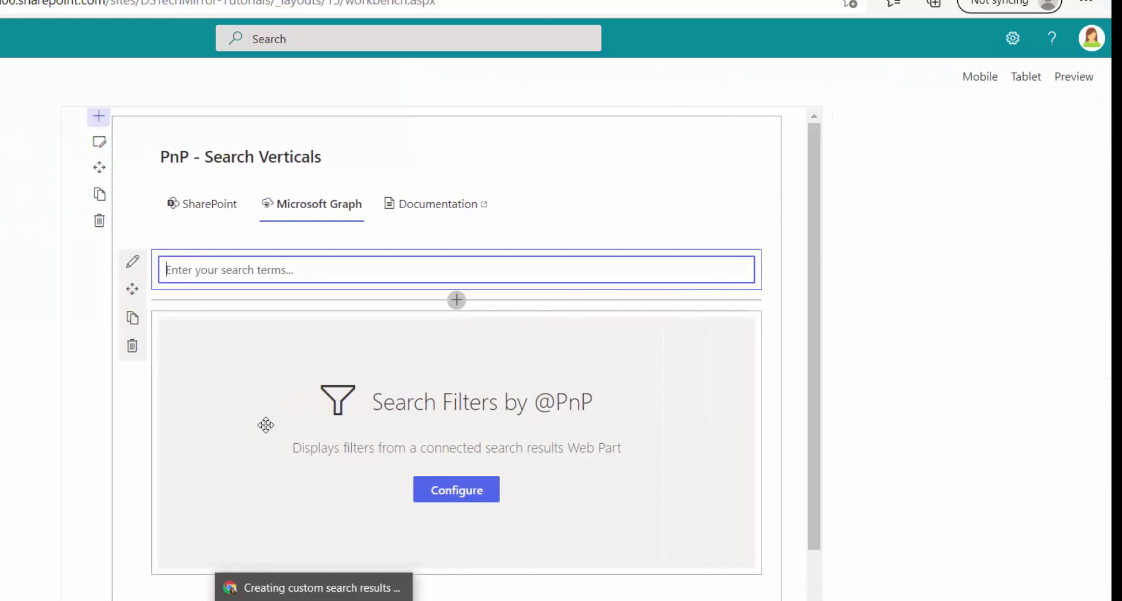
Connect the PnP - Search Filters web part to the Search Results Web Part and inspect its filter customization columns without saving.
left_click(139, 329)
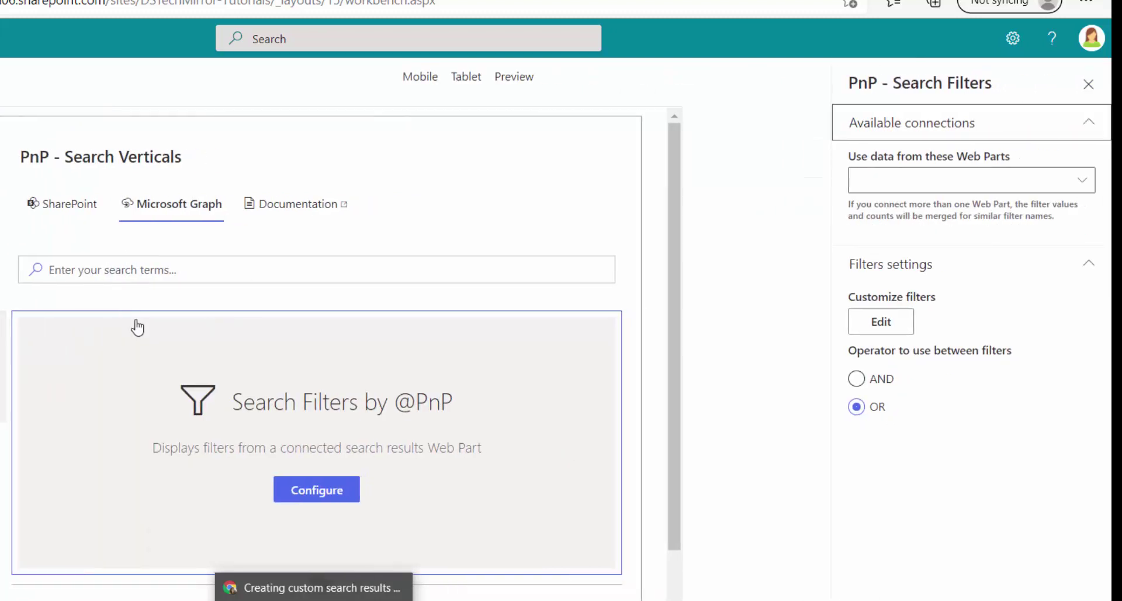
scroll(351, 345, "down", 2)
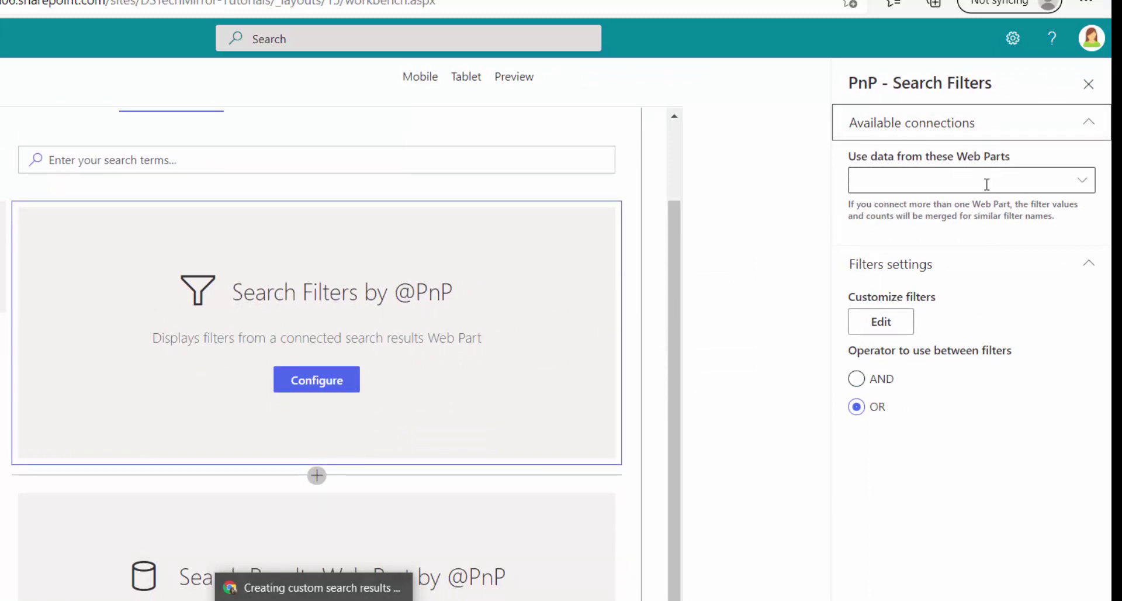
scroll(604, 458, "down", 2)
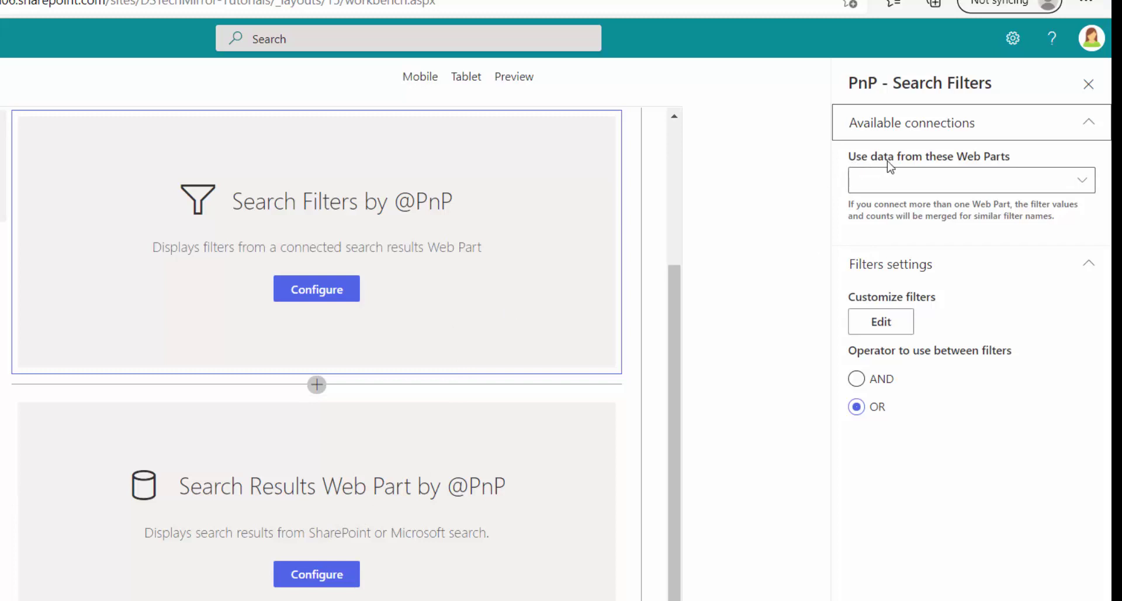
left_click(910, 176)
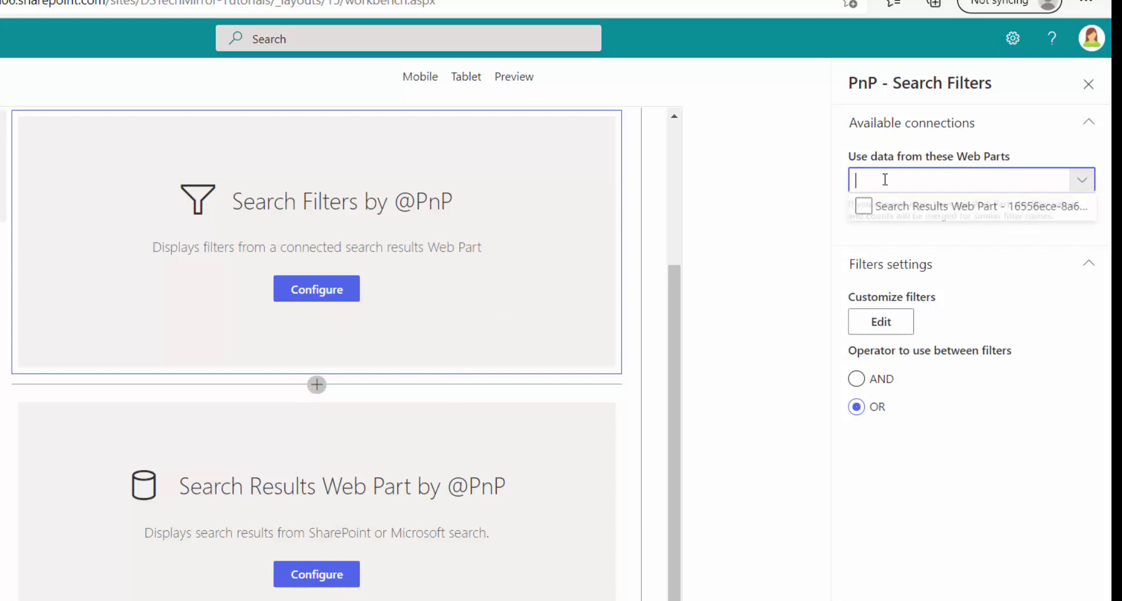
left_click(864, 209)
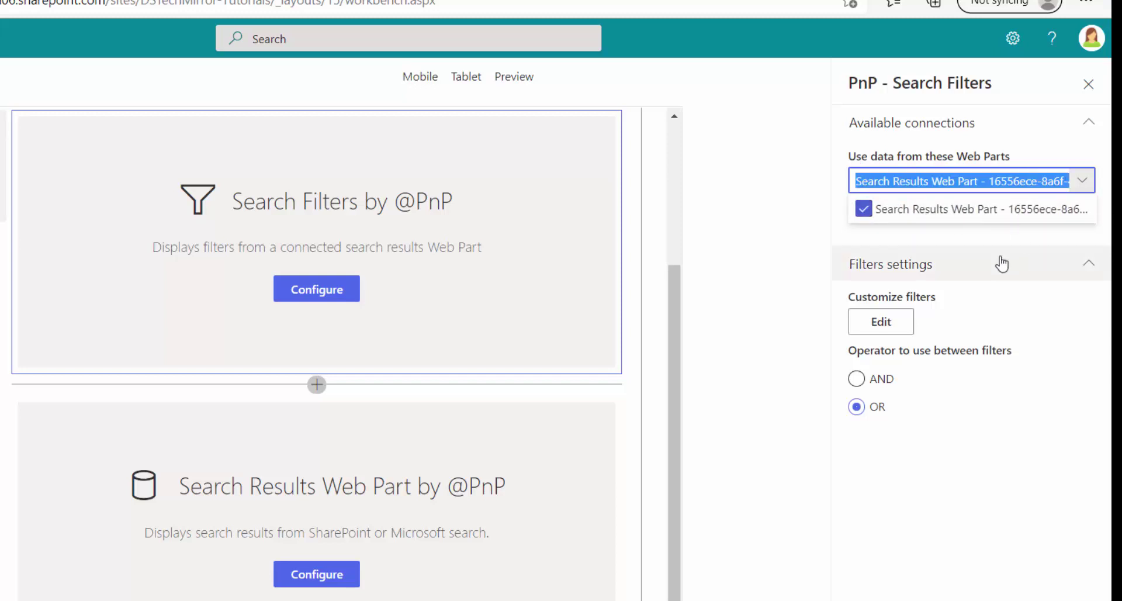
left_click(967, 241)
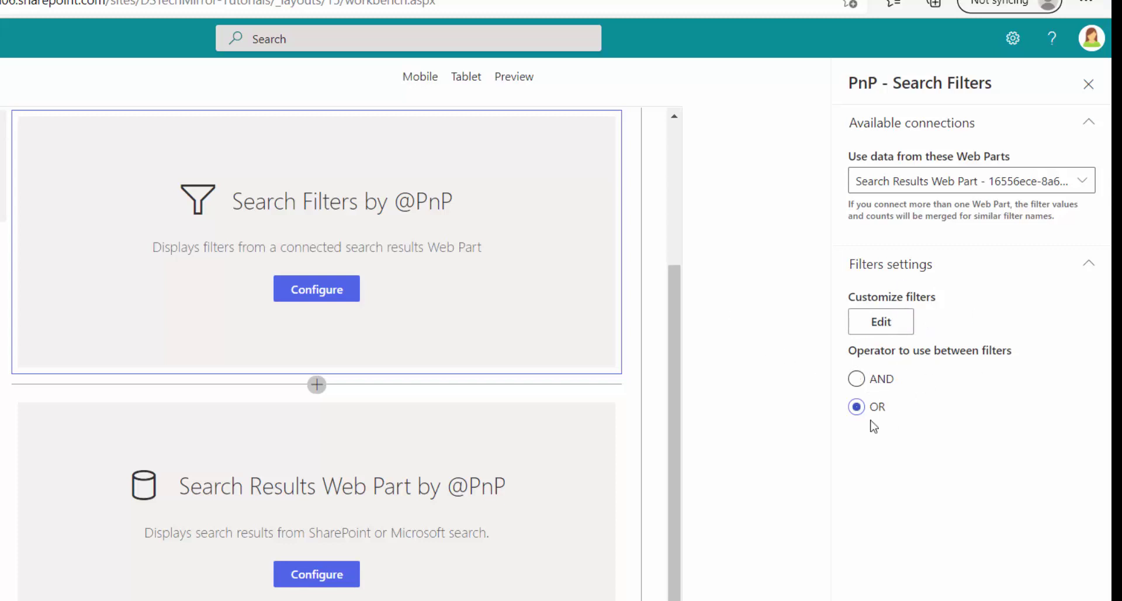
left_click(901, 341)
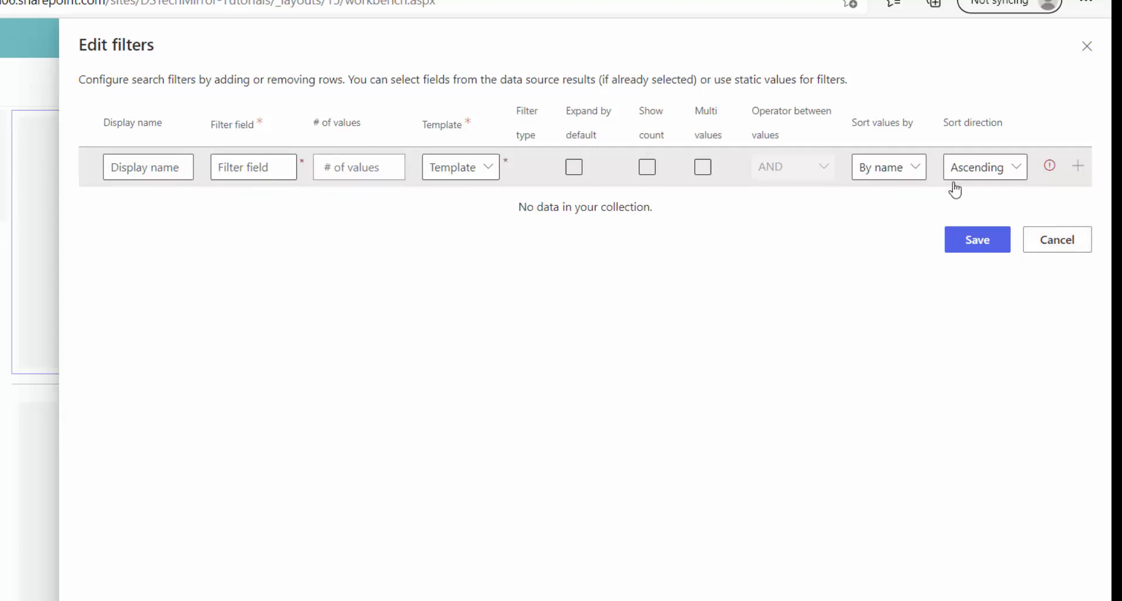
left_click(1074, 244)
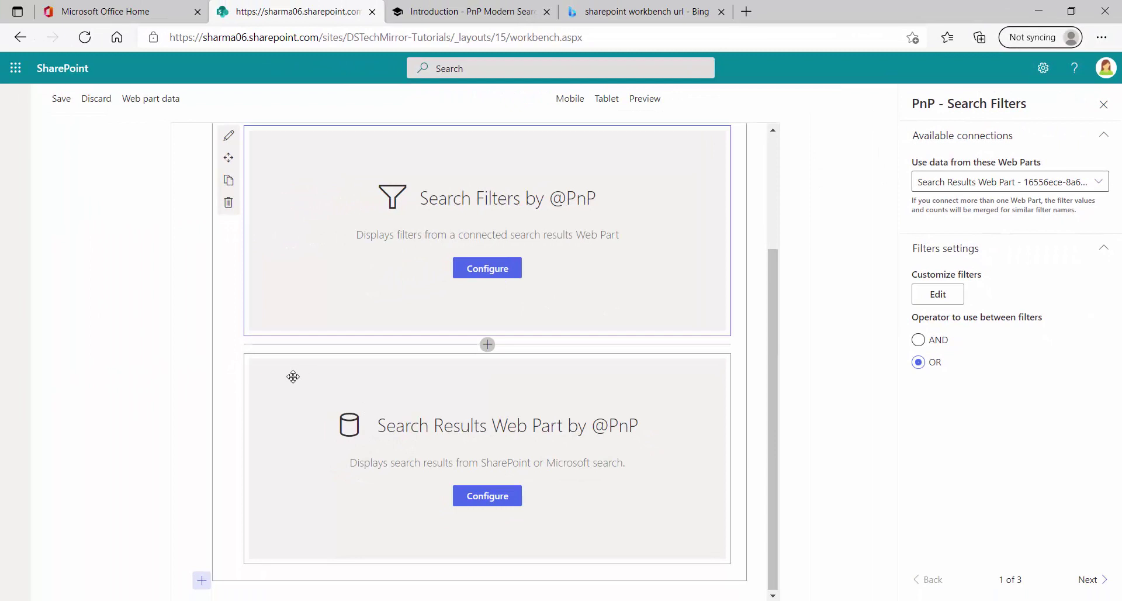
Open the PnP - Search Results web part for editing and select SharePoint Search as its data source.
left_click(292, 376)
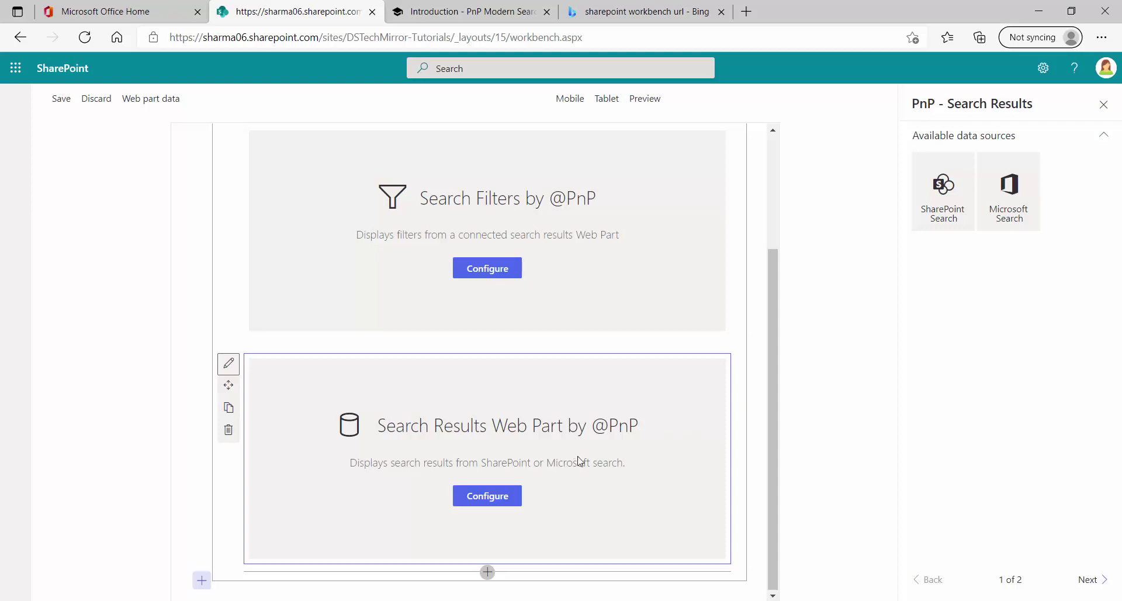
left_click(937, 205)
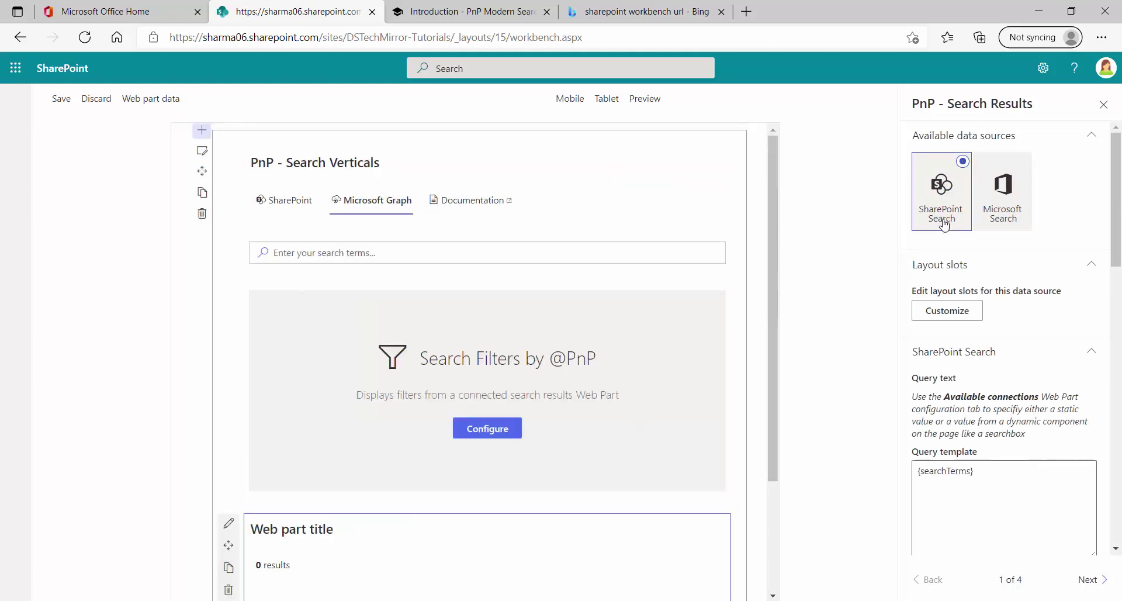
scroll(488, 319, "down", 3)
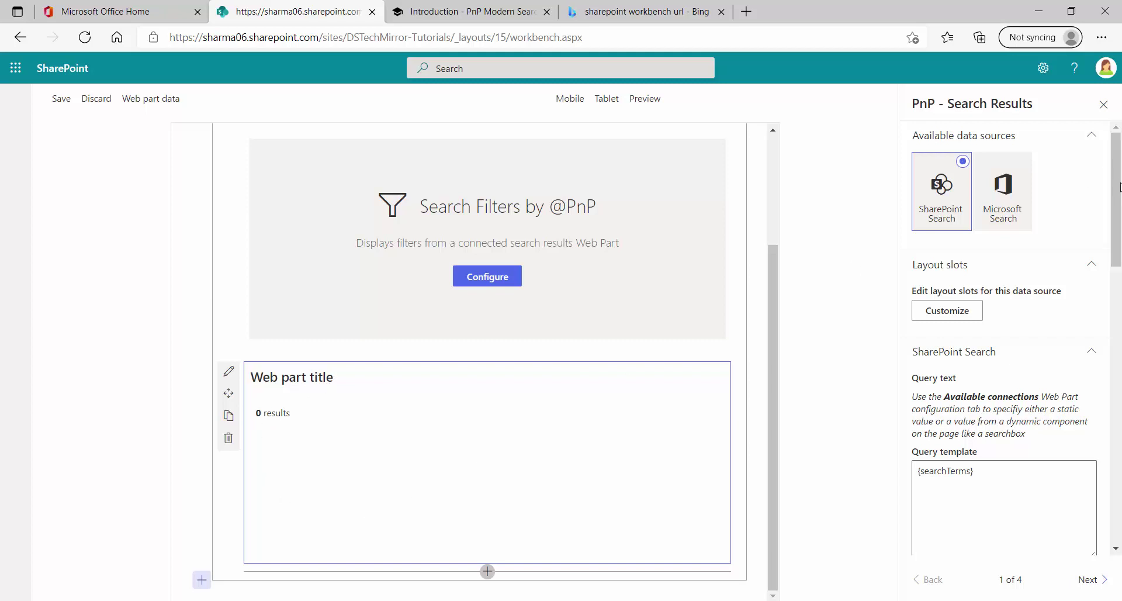
Examine the layout slots, query text and query template settings of the search results web part's SharePoint Search source.
left_click_drag(1119, 187, 1118, 218)
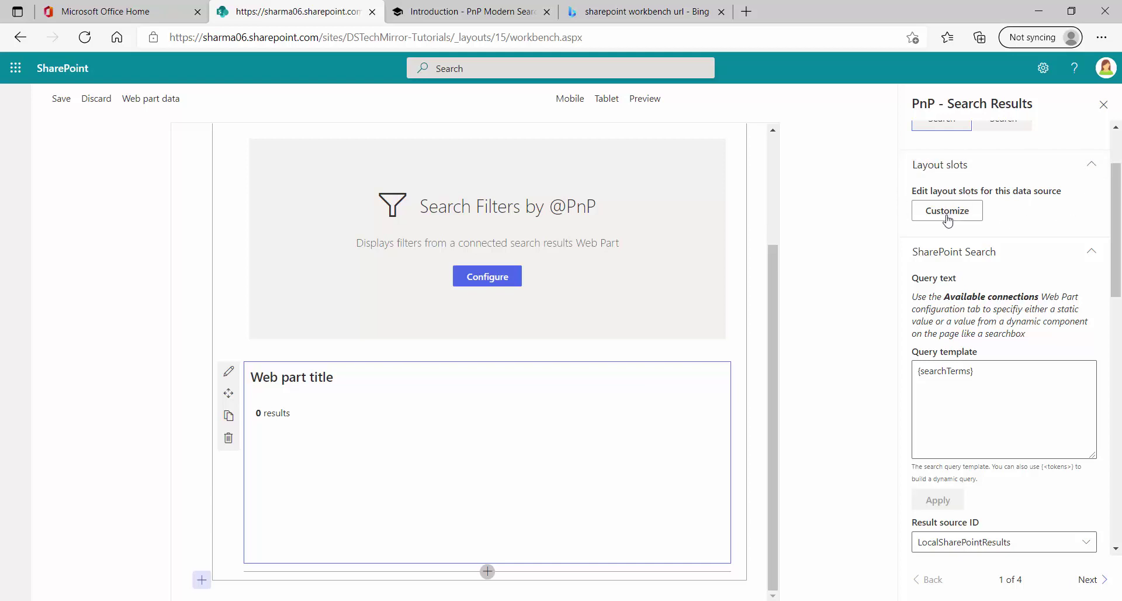
scroll(921, 311, "down", 1)
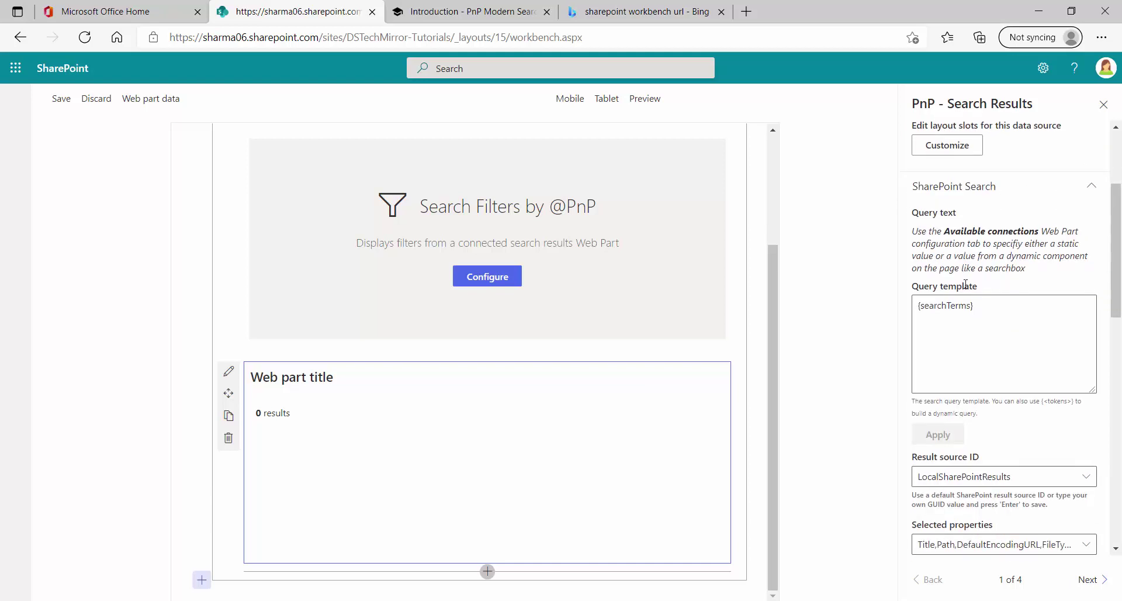
left_click(921, 311)
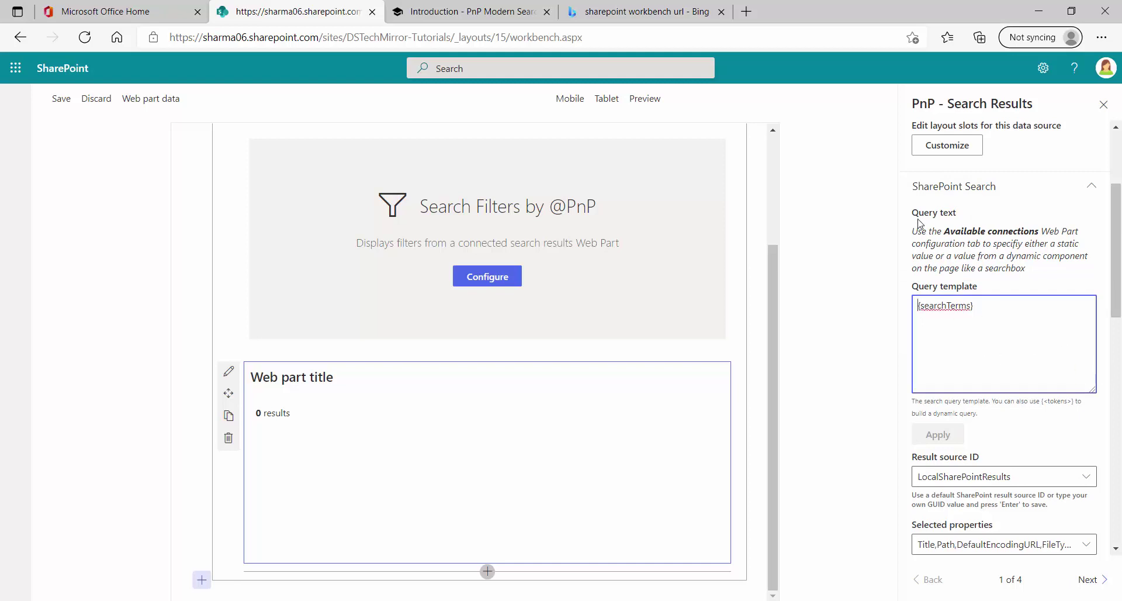
left_click_drag(915, 216, 912, 311)
left_click(982, 324)
left_click_drag(915, 290, 988, 321)
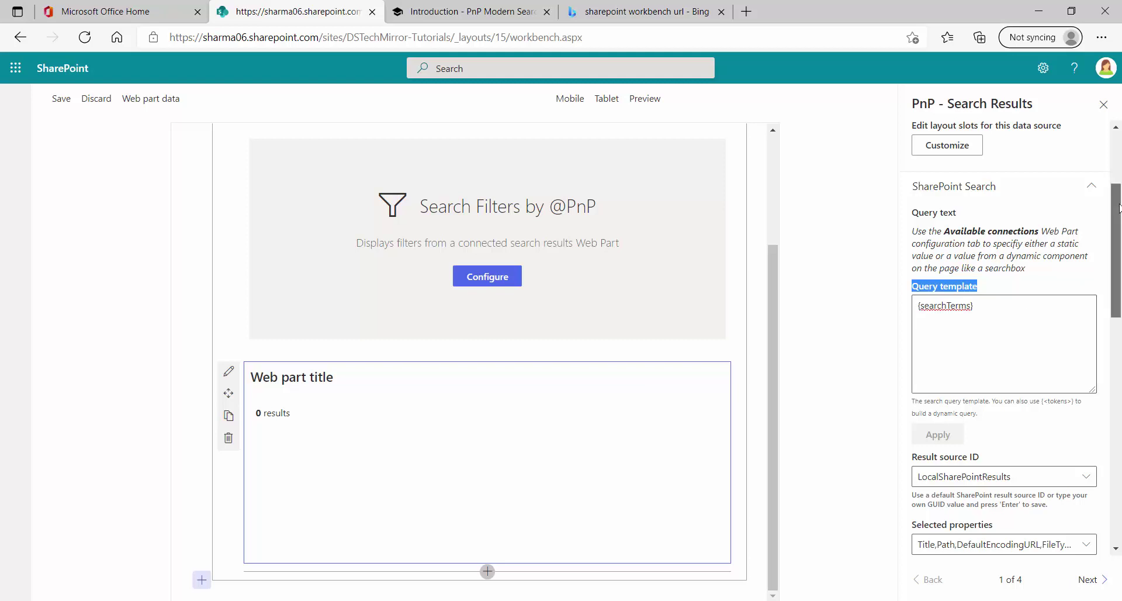
Review the {searchTerms} query template, and set the search results' result source ID to Documents.
scroll(988, 322, "down", 1)
left_click(989, 238)
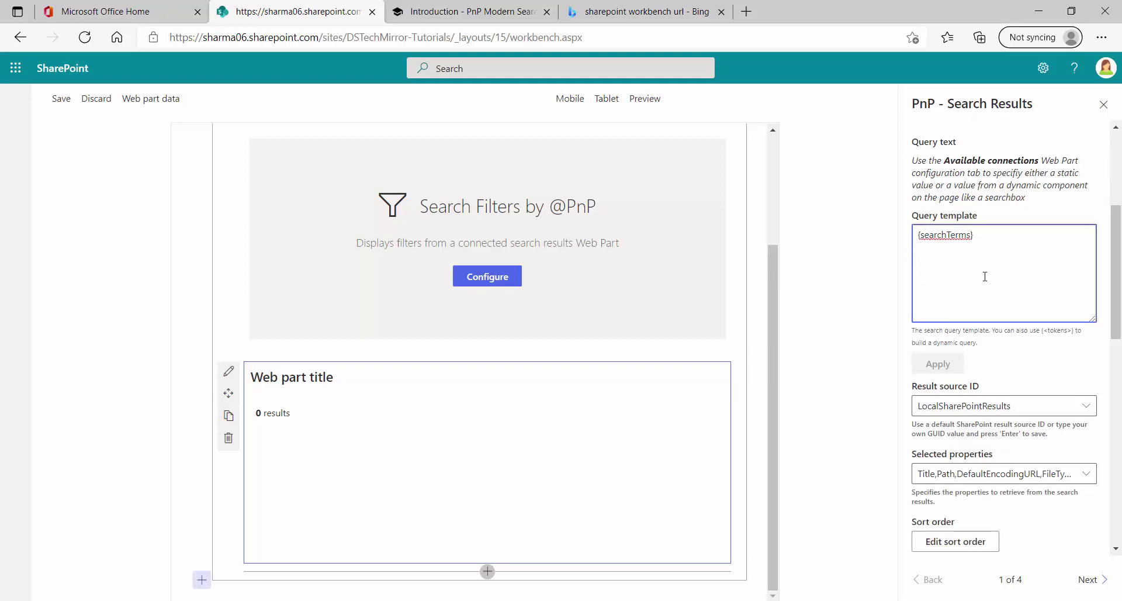
left_click_drag(918, 236, 998, 263)
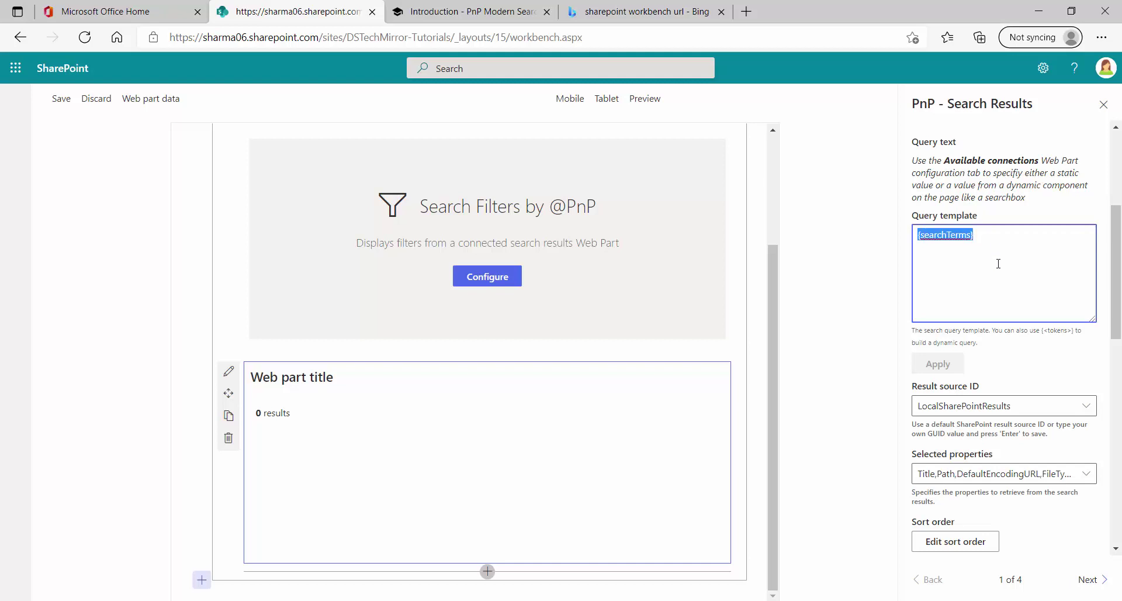
left_click(1005, 296)
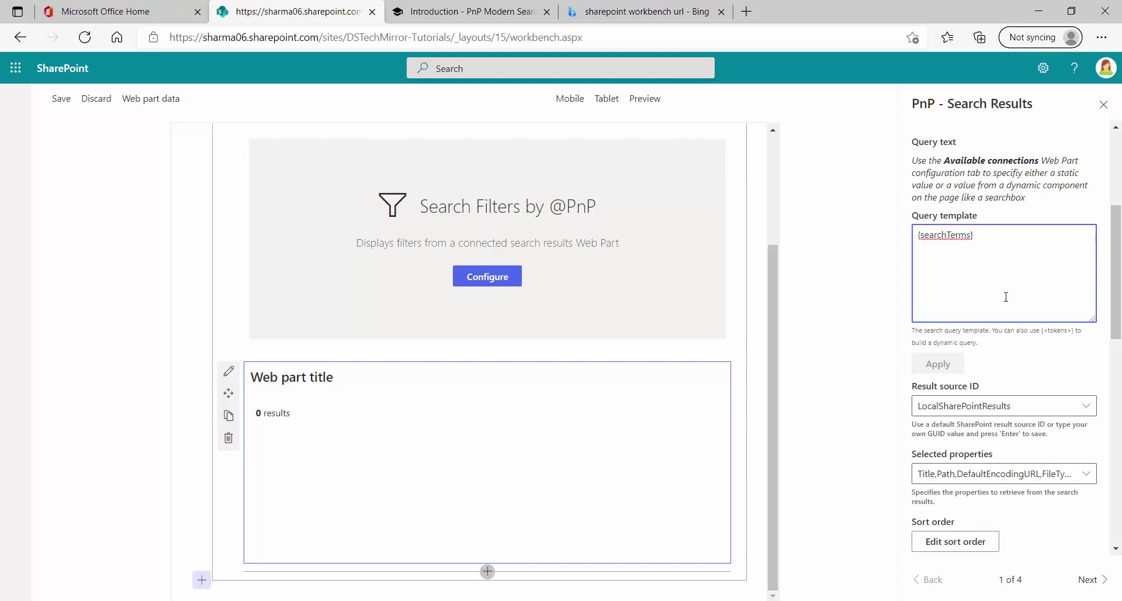
scroll(1008, 310, "down", 2)
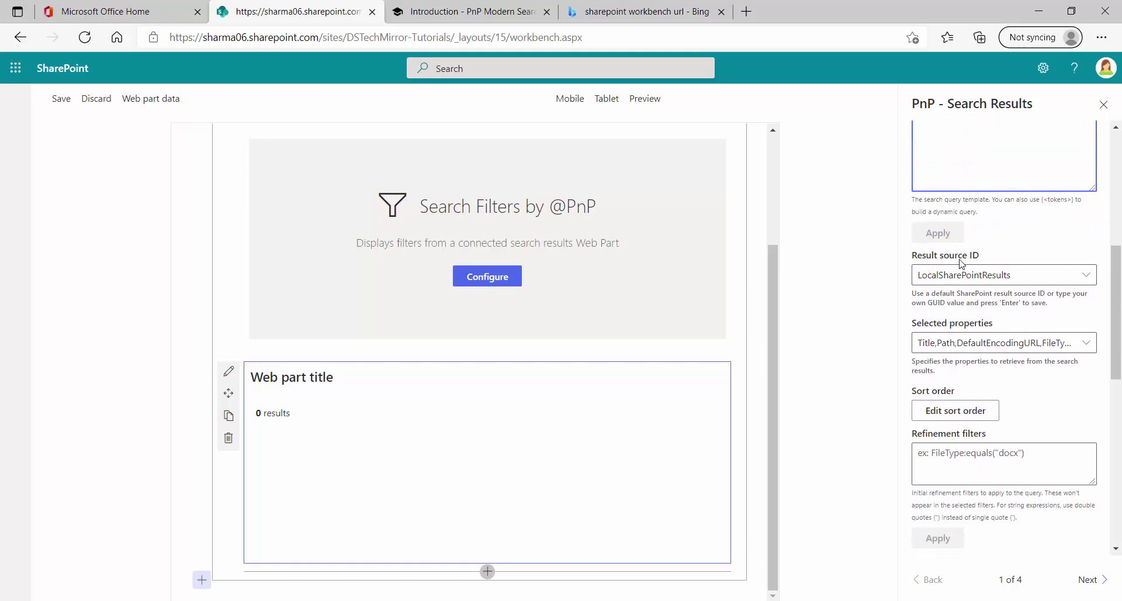
left_click(1086, 274)
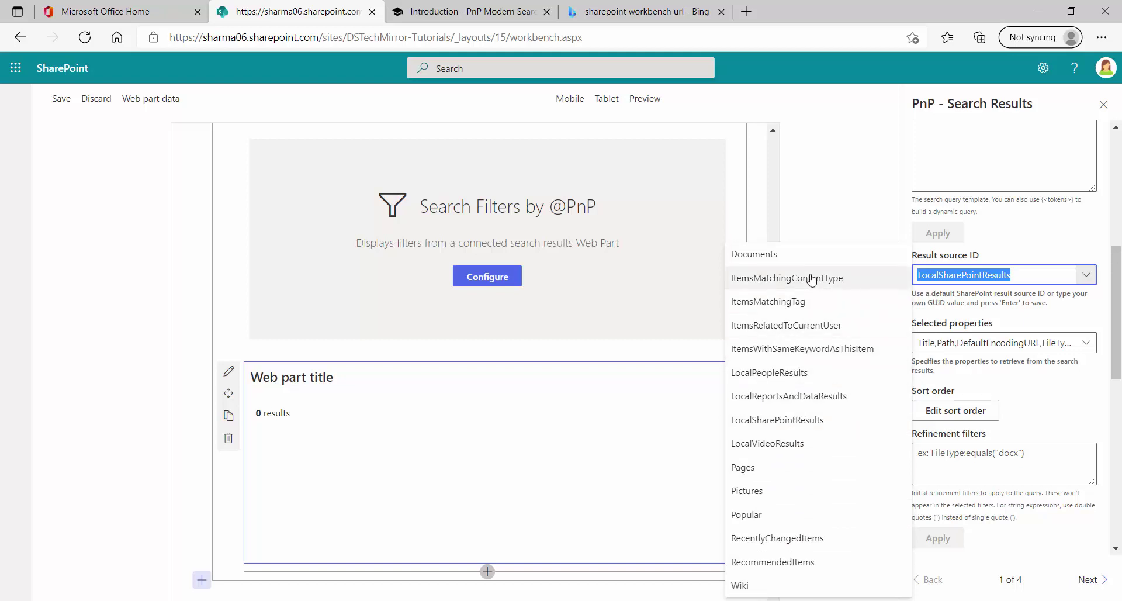
left_click(770, 261)
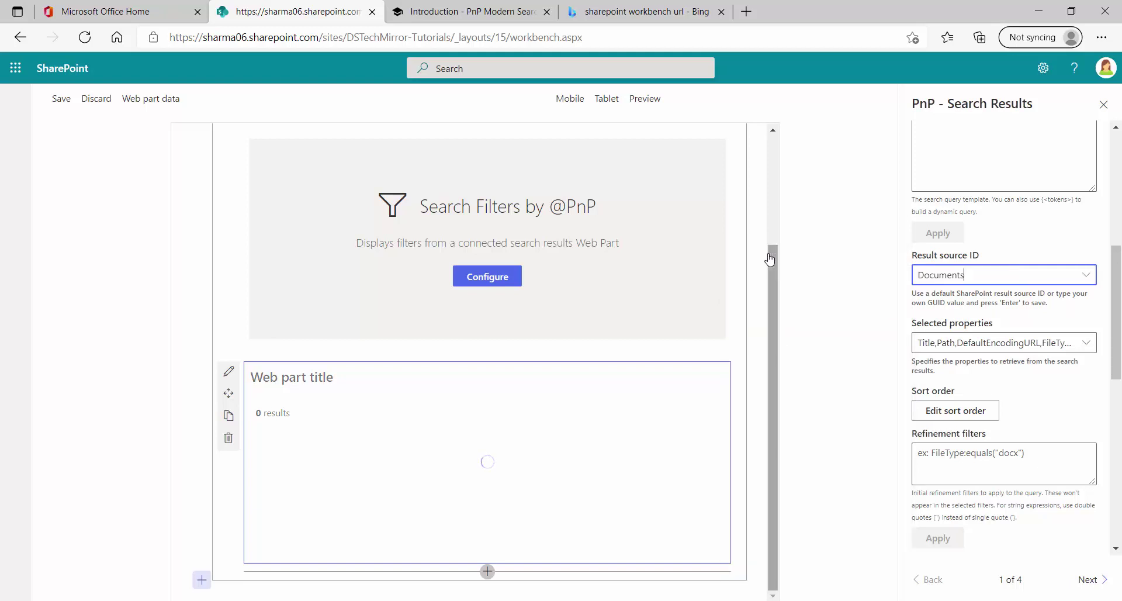
scroll(614, 374, "down", 8)
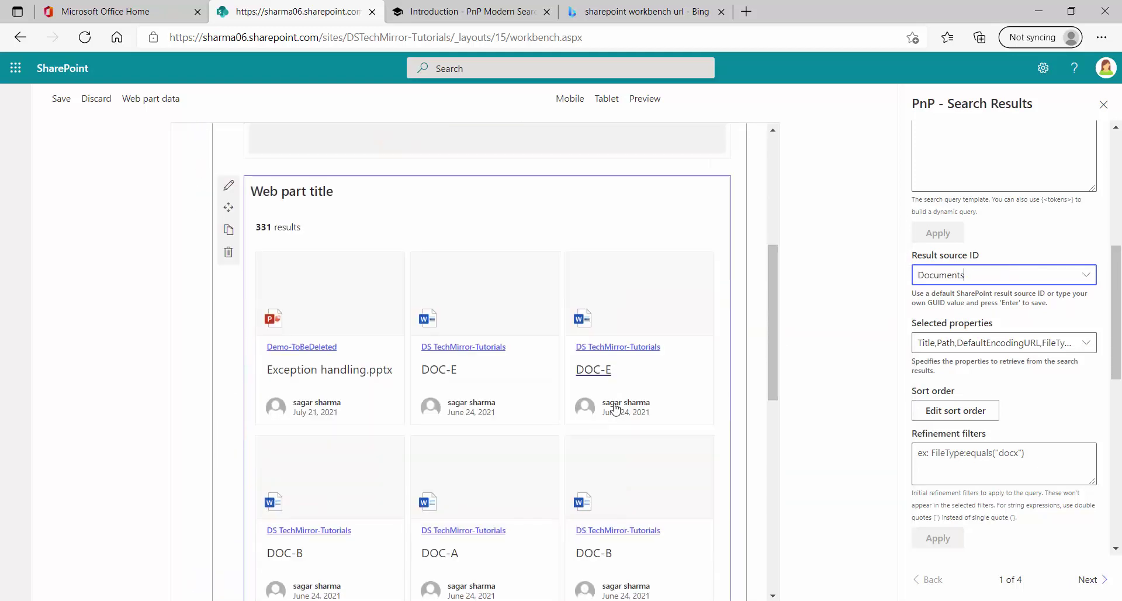
scroll(617, 408, "up", 6)
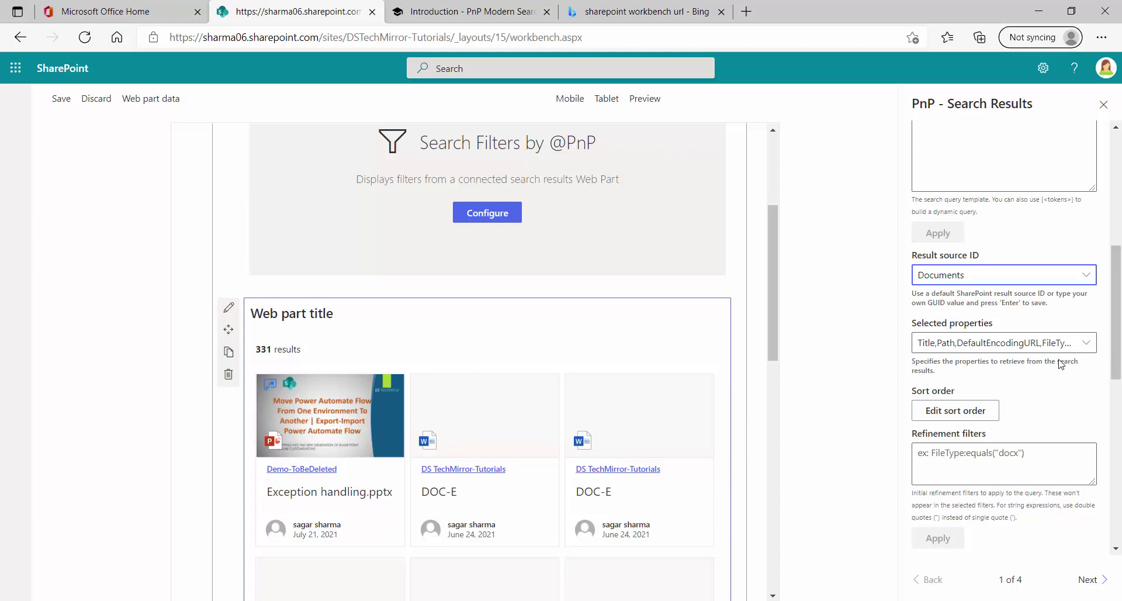
Inspect the field names available for the search results' sort order without saving a sort rule.
scroll(1061, 364, "down", 2)
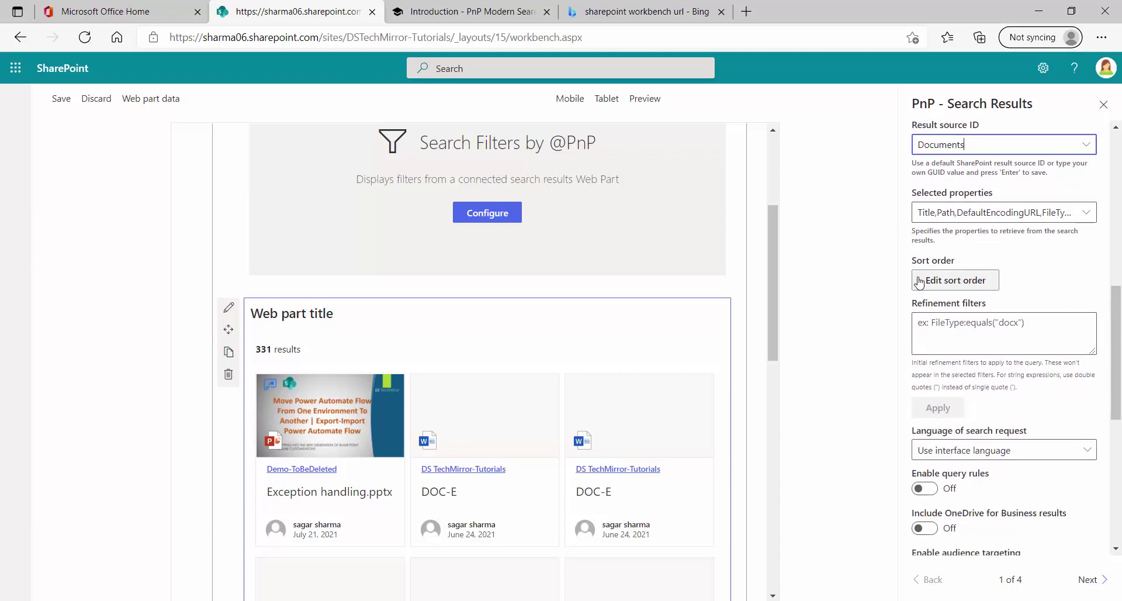
left_click(972, 284)
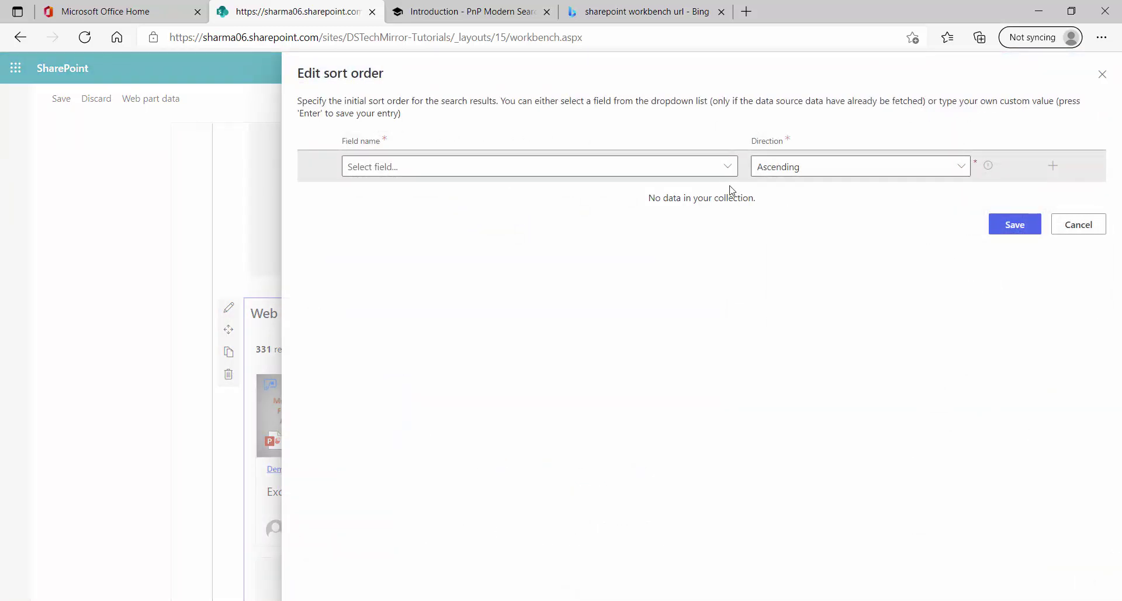
left_click(727, 167)
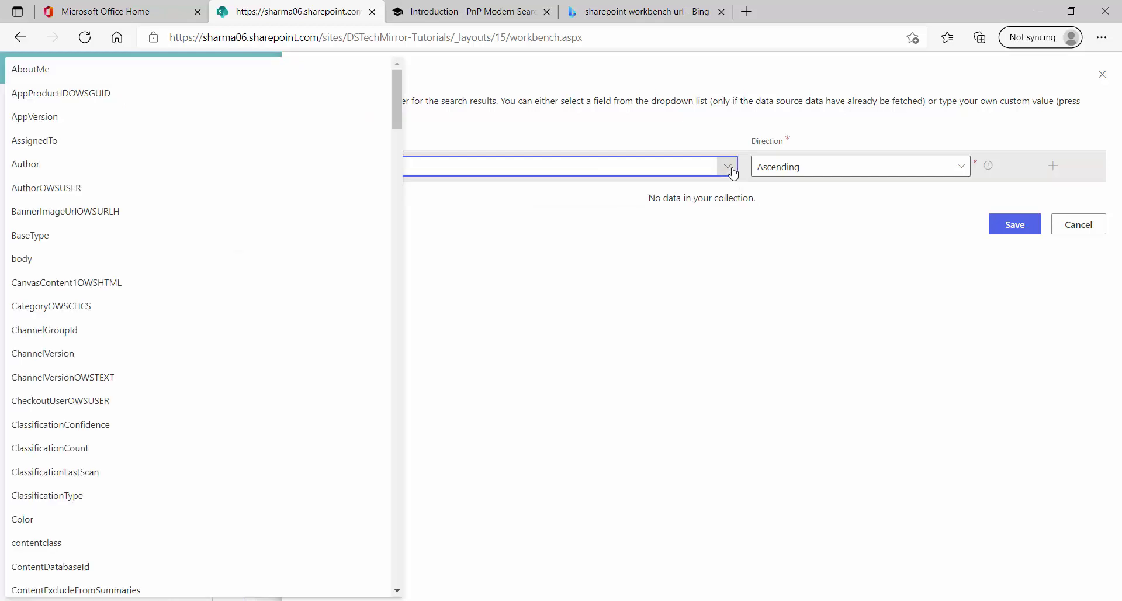
left_click(453, 215)
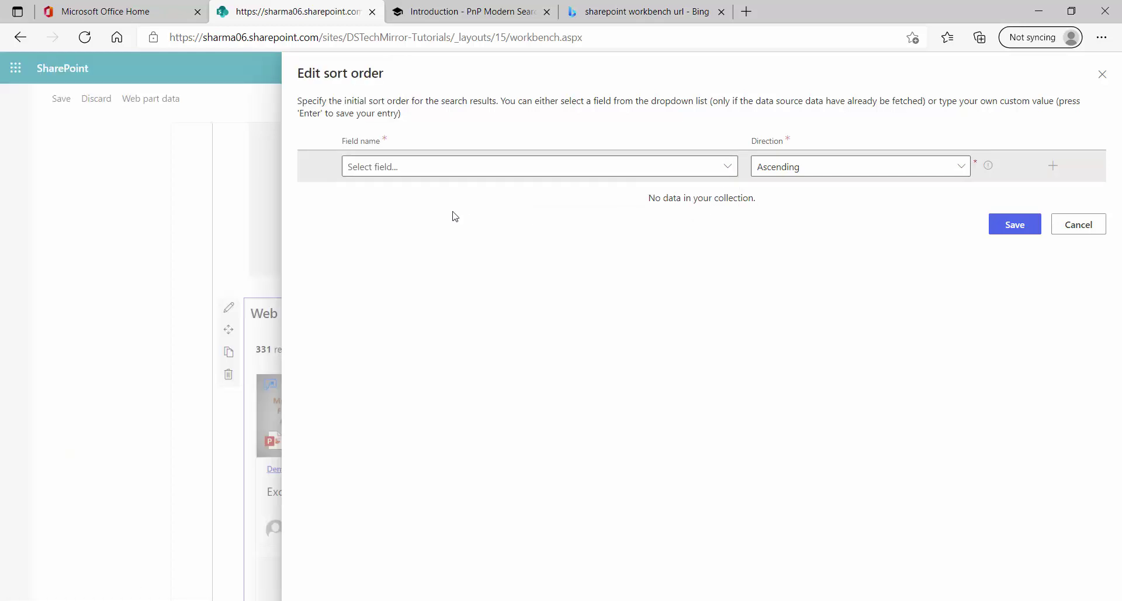
left_click(727, 166)
scroll(105, 493, "down", 15)
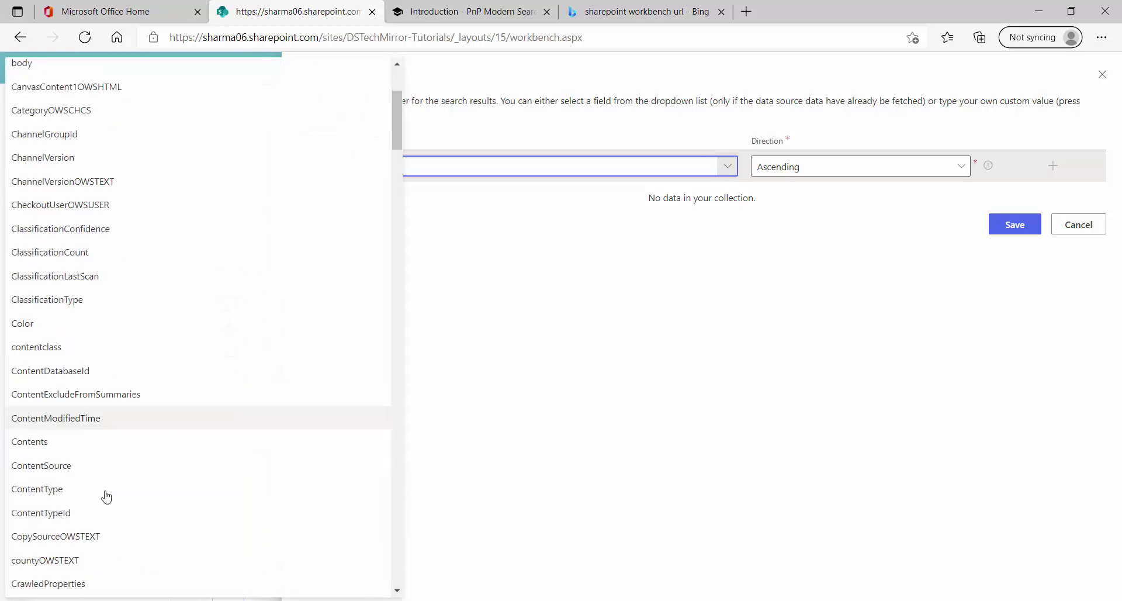
scroll(113, 522, "up", 15)
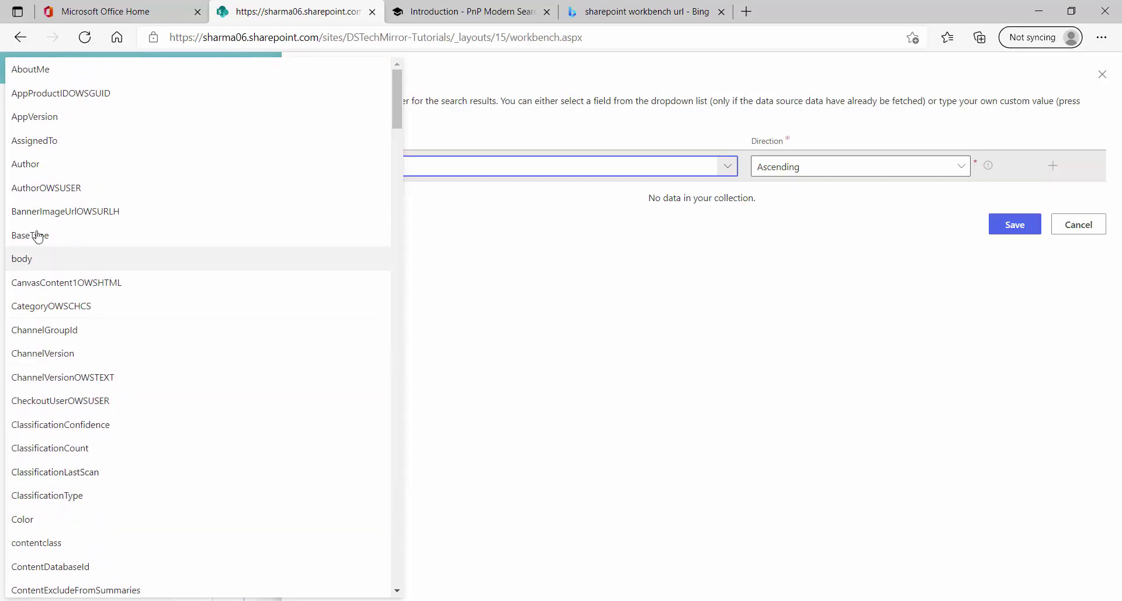
left_click(760, 309)
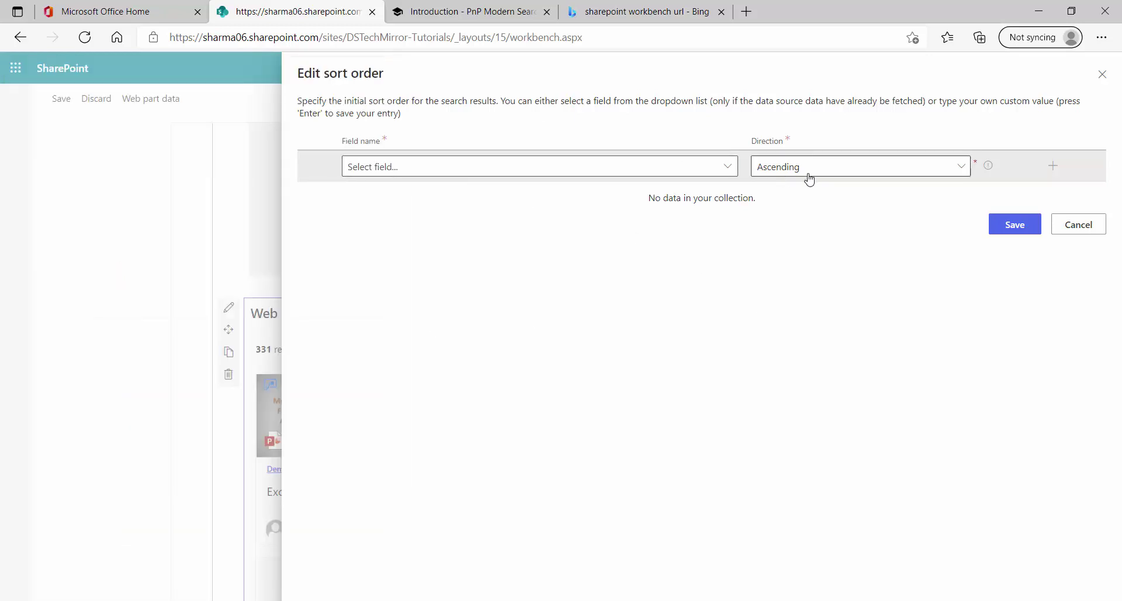
left_click(1078, 225)
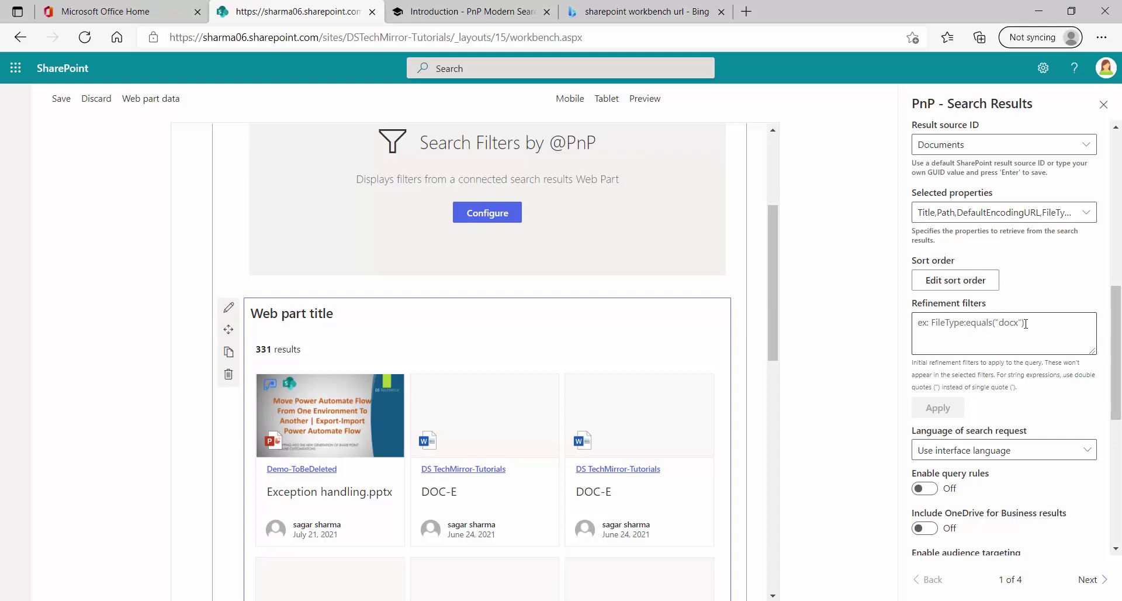
Examine the refinement filters setting and the languages offered for the search request, keeping the interface language.
scroll(418, 438, "down", 4)
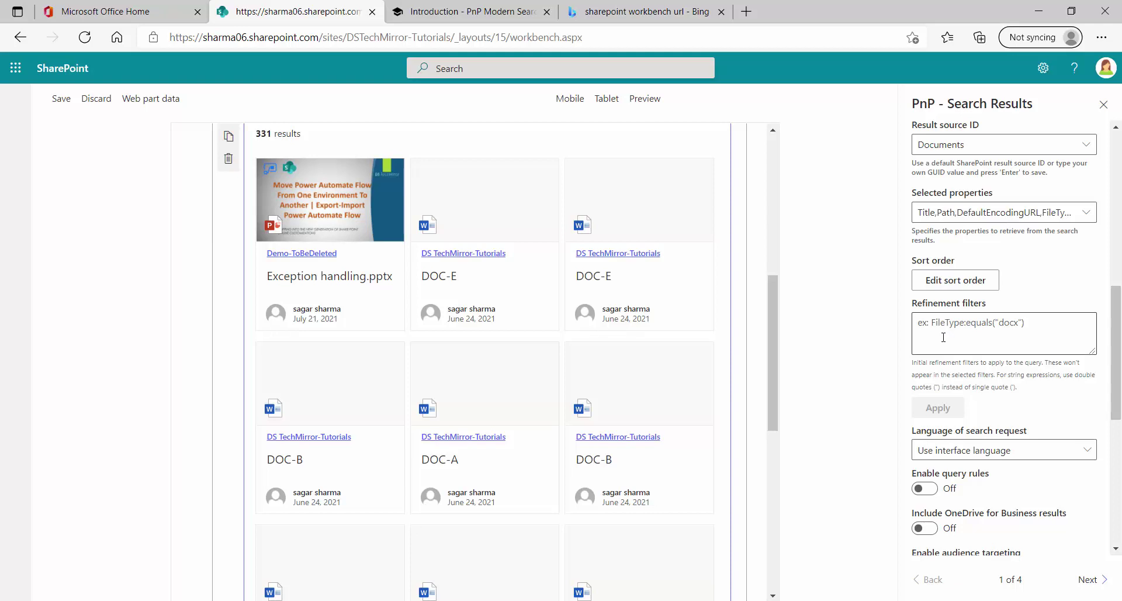
left_click(966, 331)
scroll(968, 331, "down", 2)
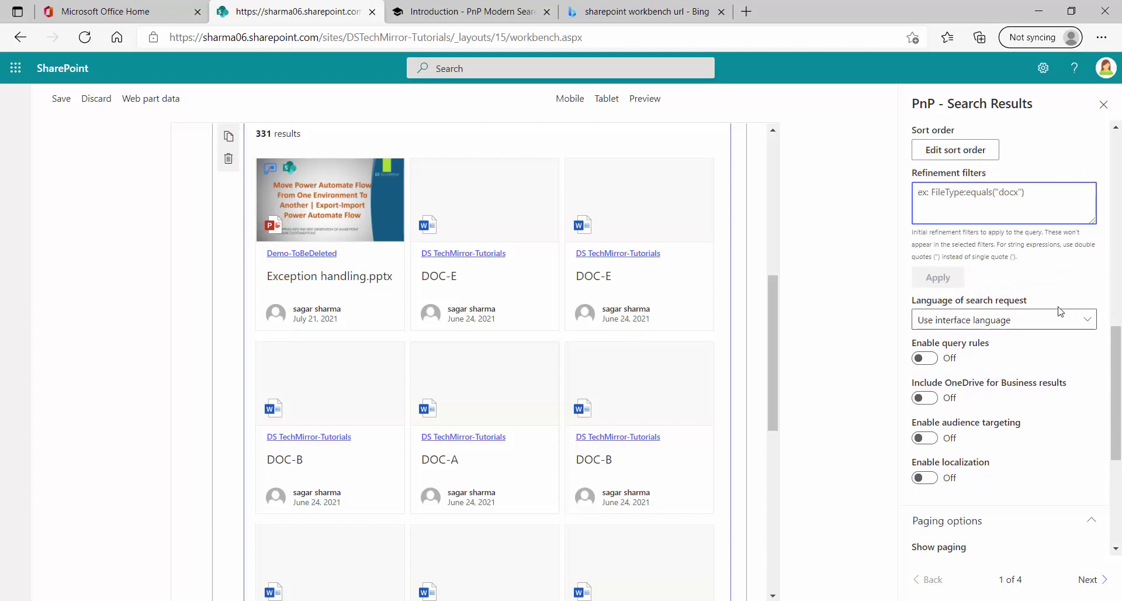
left_click(1088, 319)
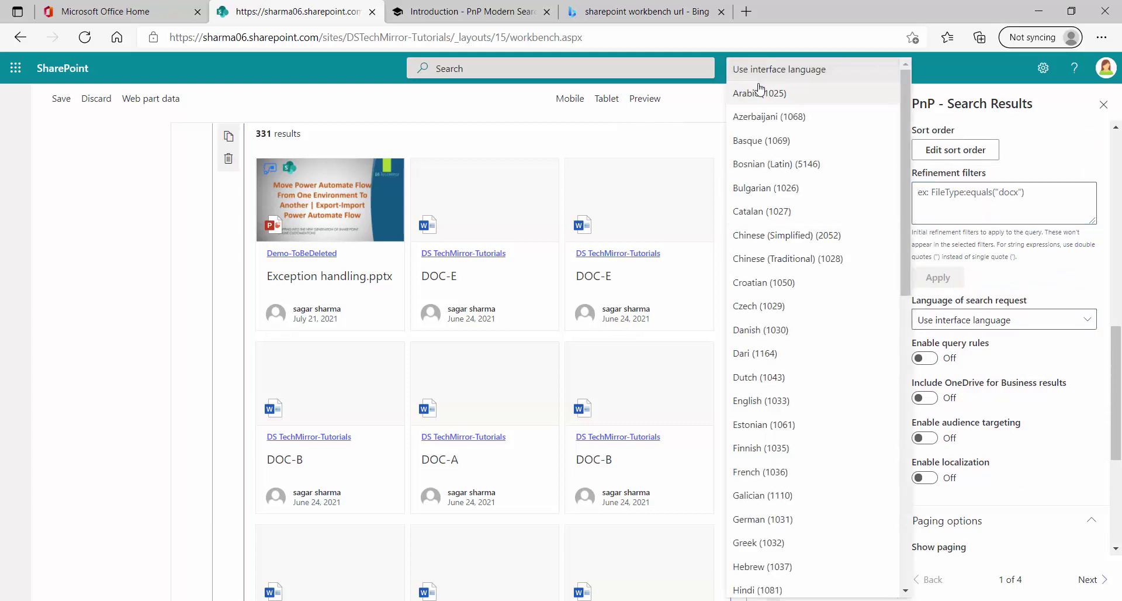
scroll(784, 582, "down", 1)
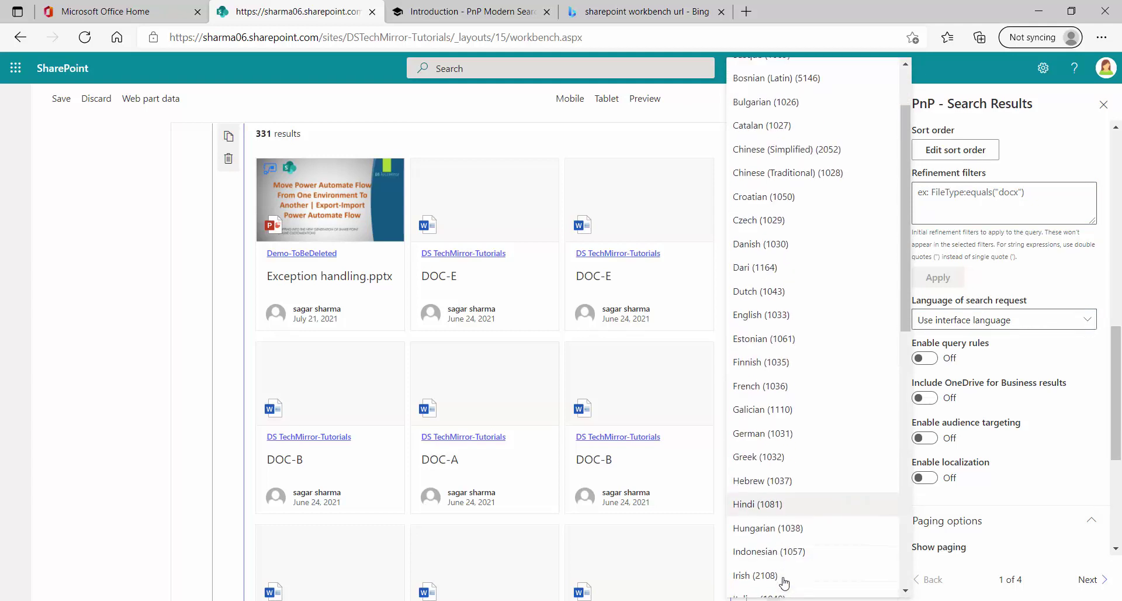
scroll(786, 581, "up", 1)
scroll(788, 579, "down", 2)
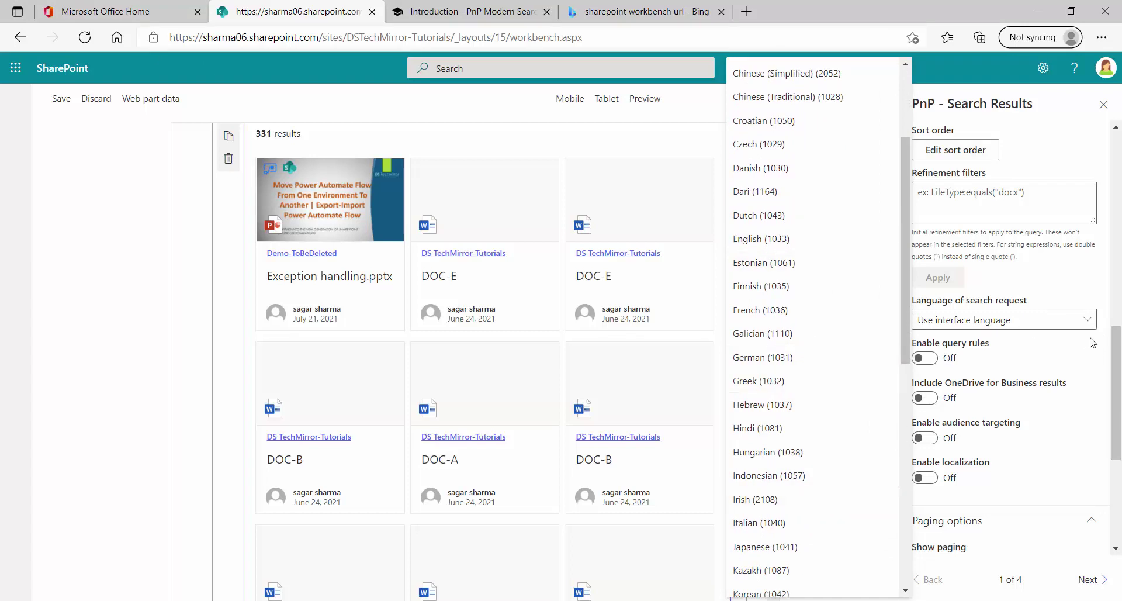
left_click(1092, 343)
Review the query, audience and paging options, and turn off hiding the navigation buttons when they are disabled.
scroll(1034, 325, "down", 4)
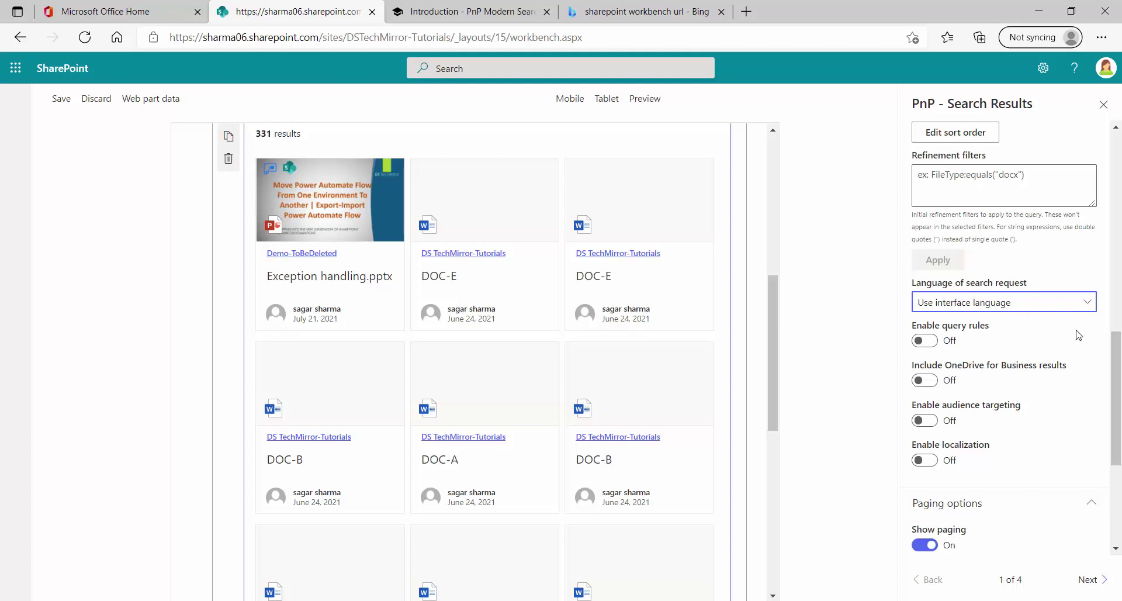
scroll(1078, 334, "up", 3)
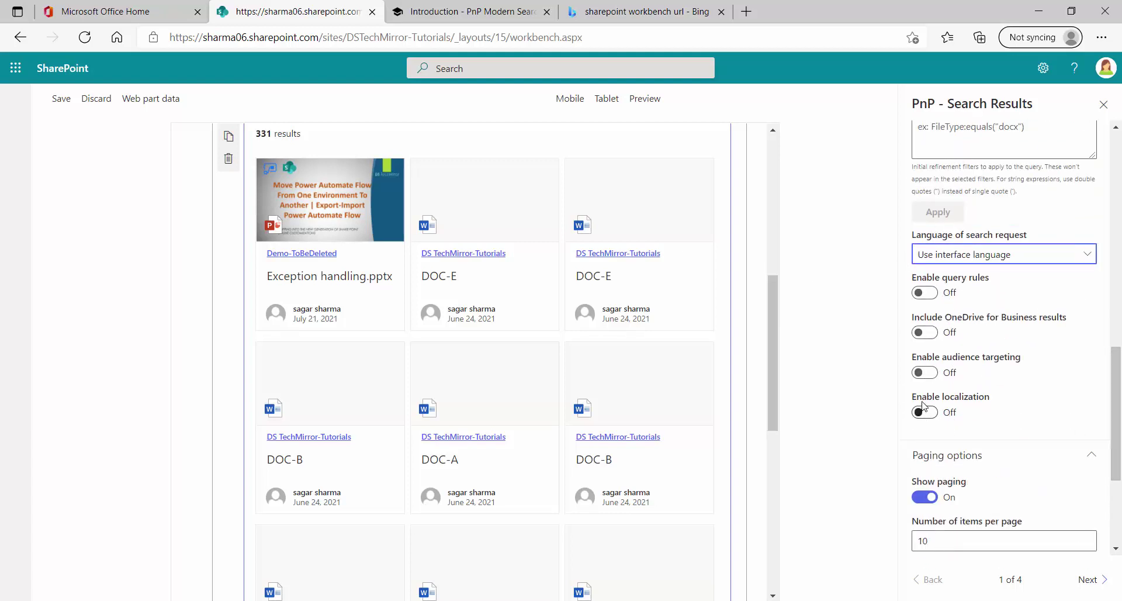
scroll(1084, 400, "down", 2)
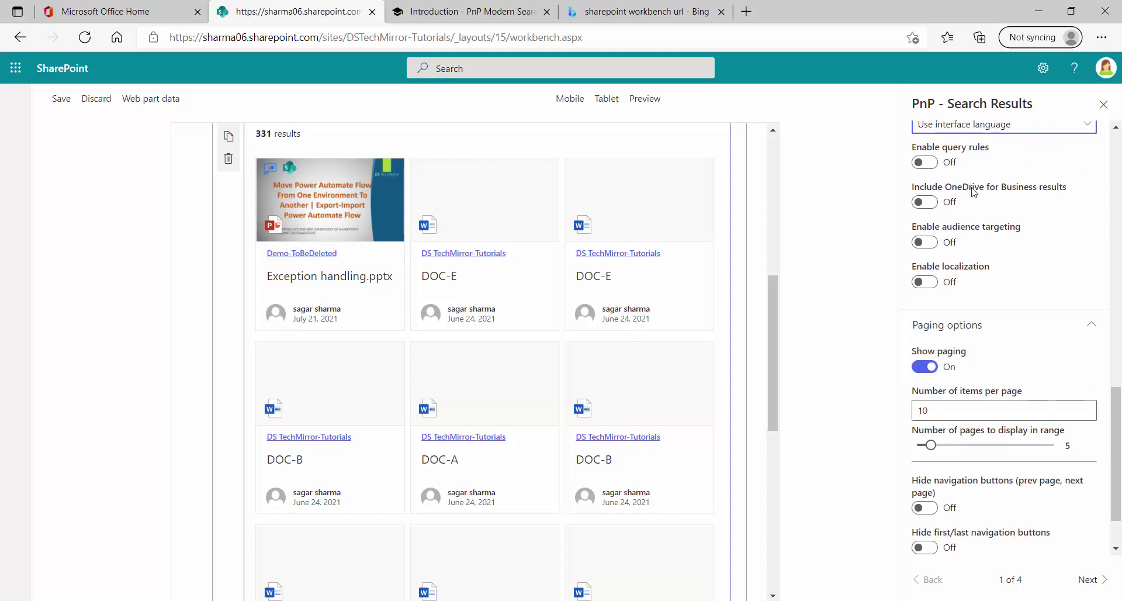
scroll(1101, 351, "down", 1)
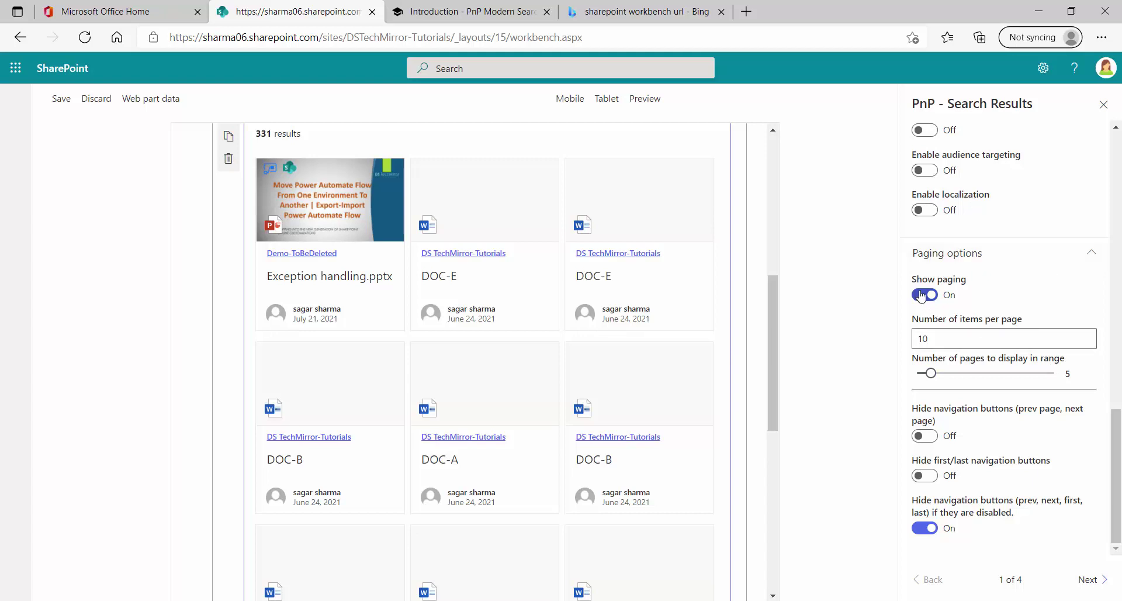
scroll(543, 450, "down", 3)
scroll(543, 453, "down", 4)
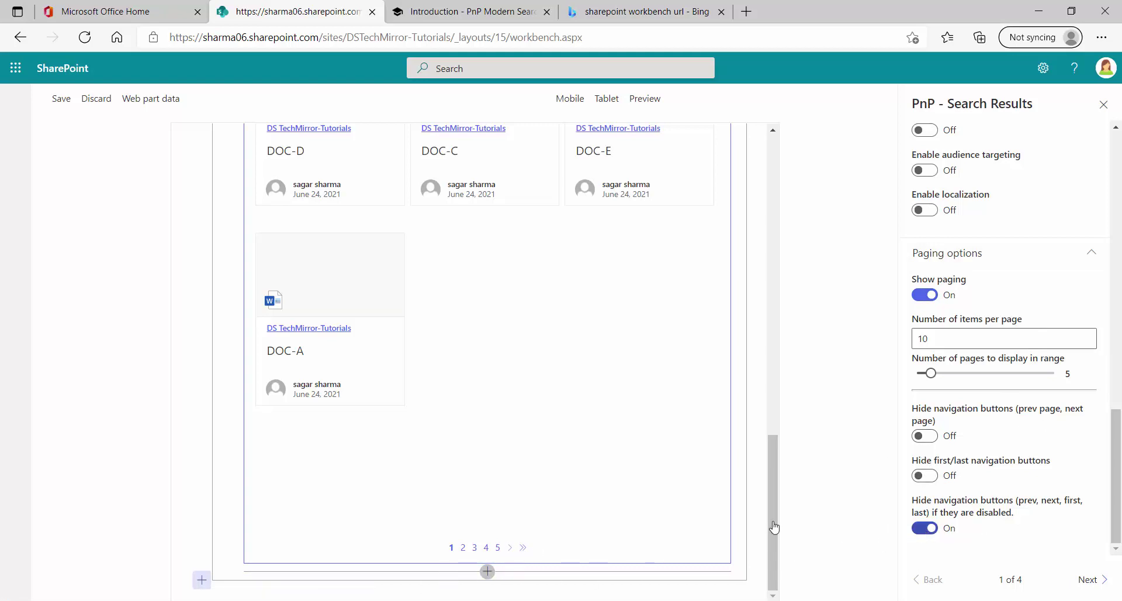
left_click(924, 527)
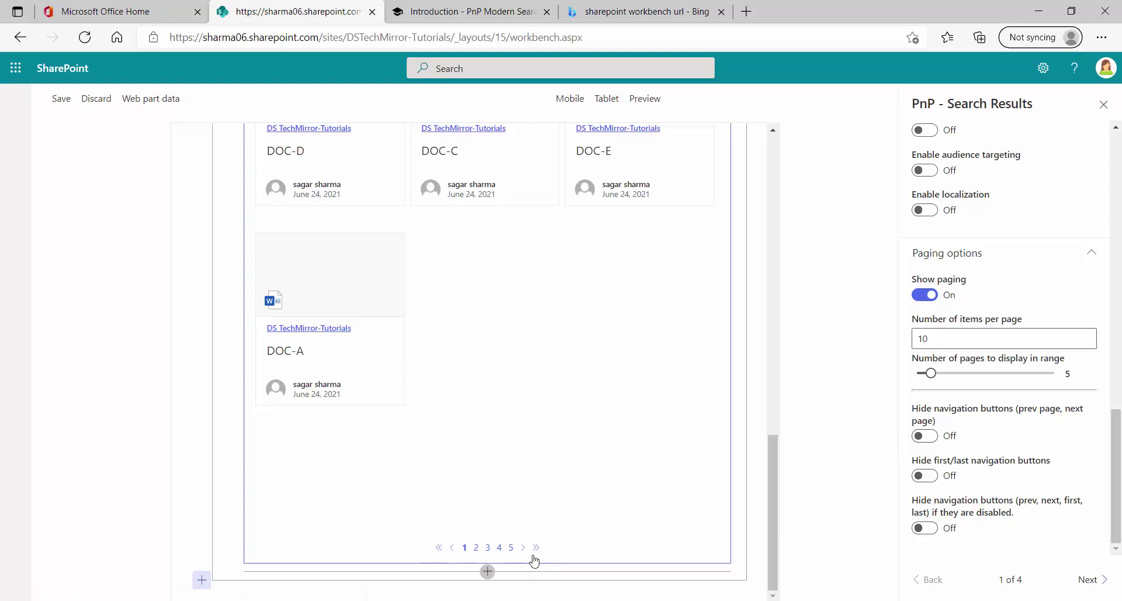
Try the Details List, Slider and List layouts on the search results.
left_click(1089, 579)
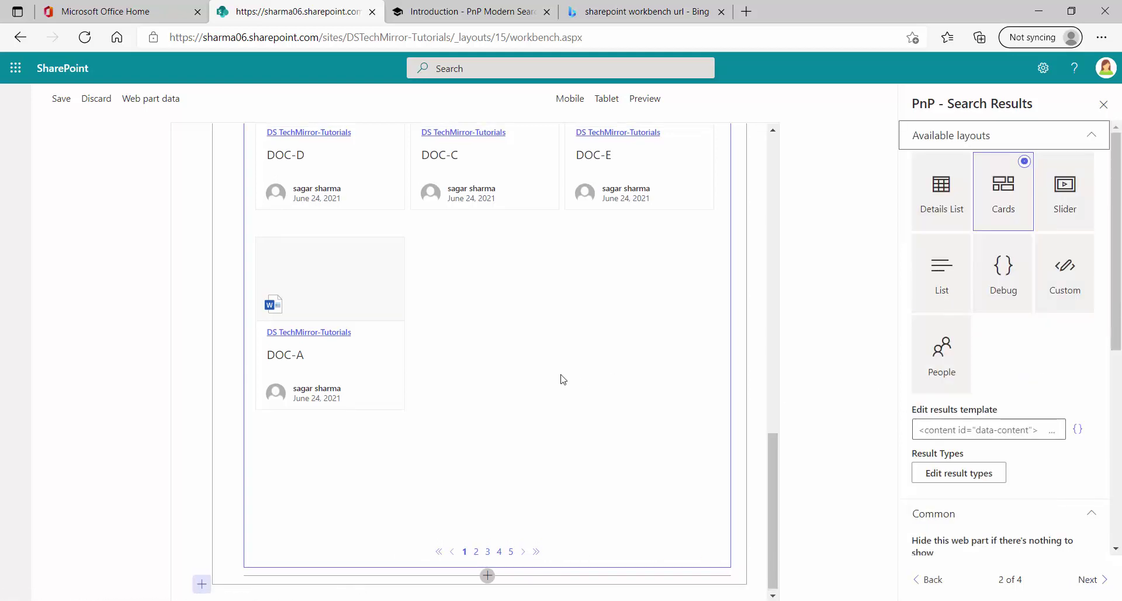
scroll(562, 380, "up", 10)
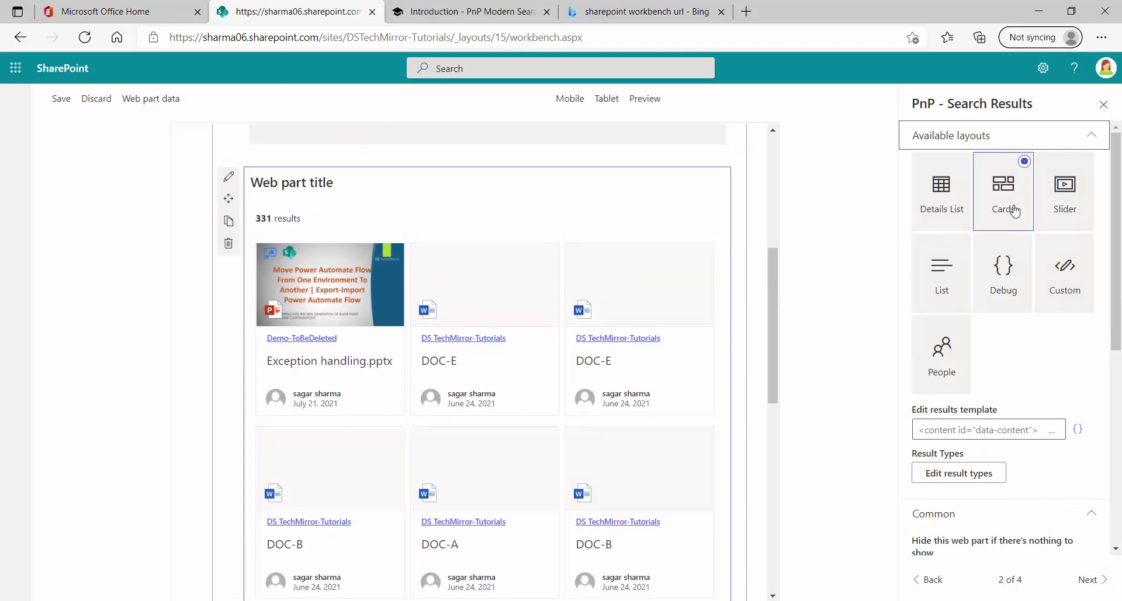
left_click(953, 211)
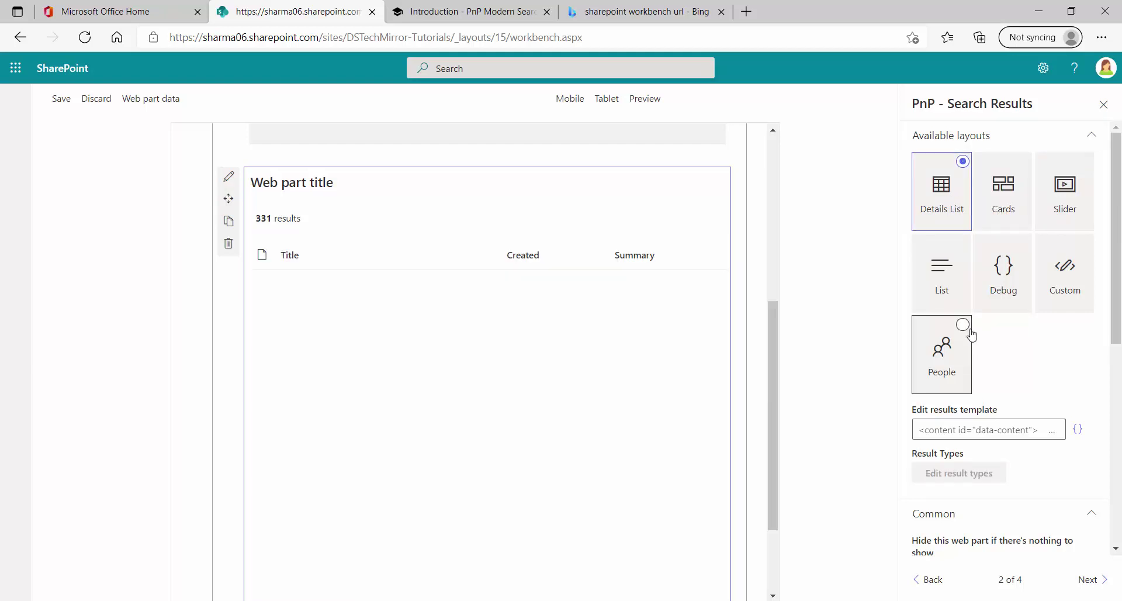
scroll(375, 439, "down", 1)
scroll(376, 439, "up", 2)
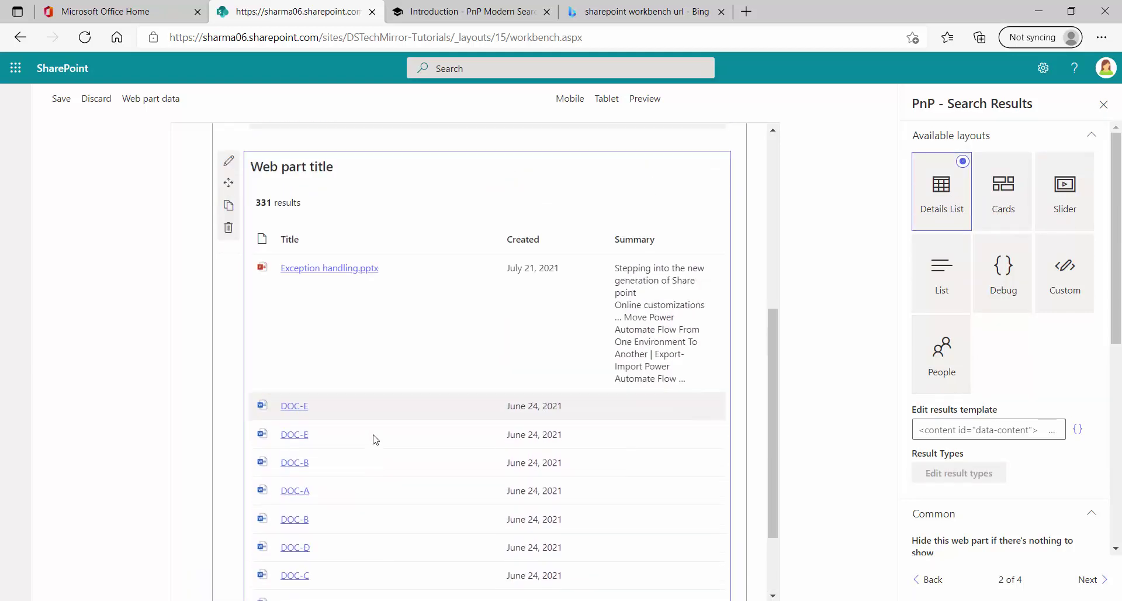
left_click(1062, 193)
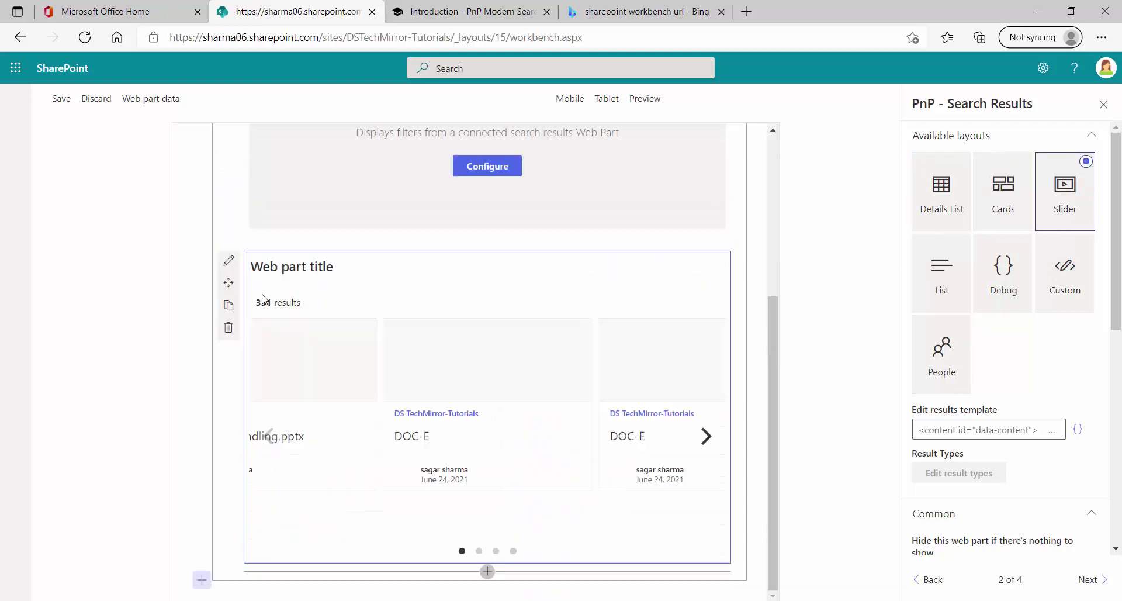
left_click(935, 295)
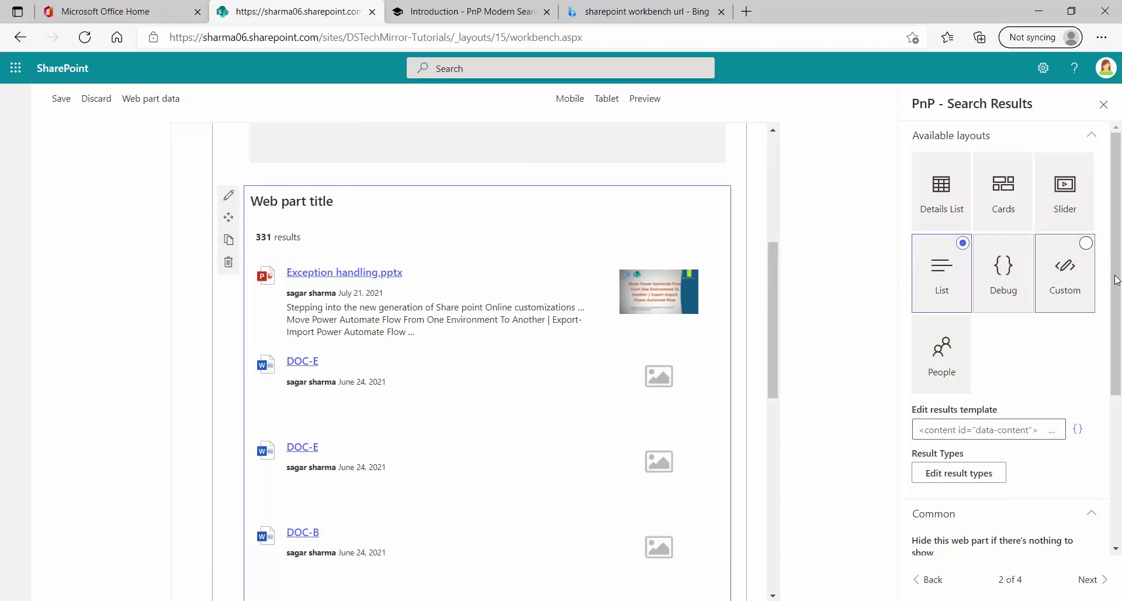
Try the Custom layout on the search results and examine its results template code without saving changes.
left_click(1065, 272)
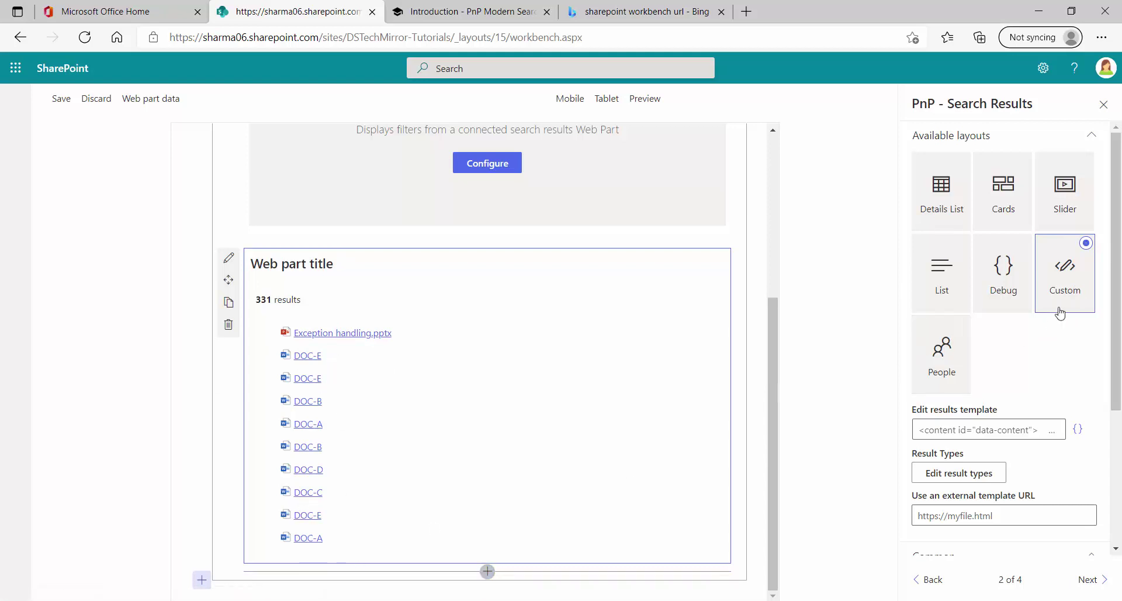
left_click(1078, 429)
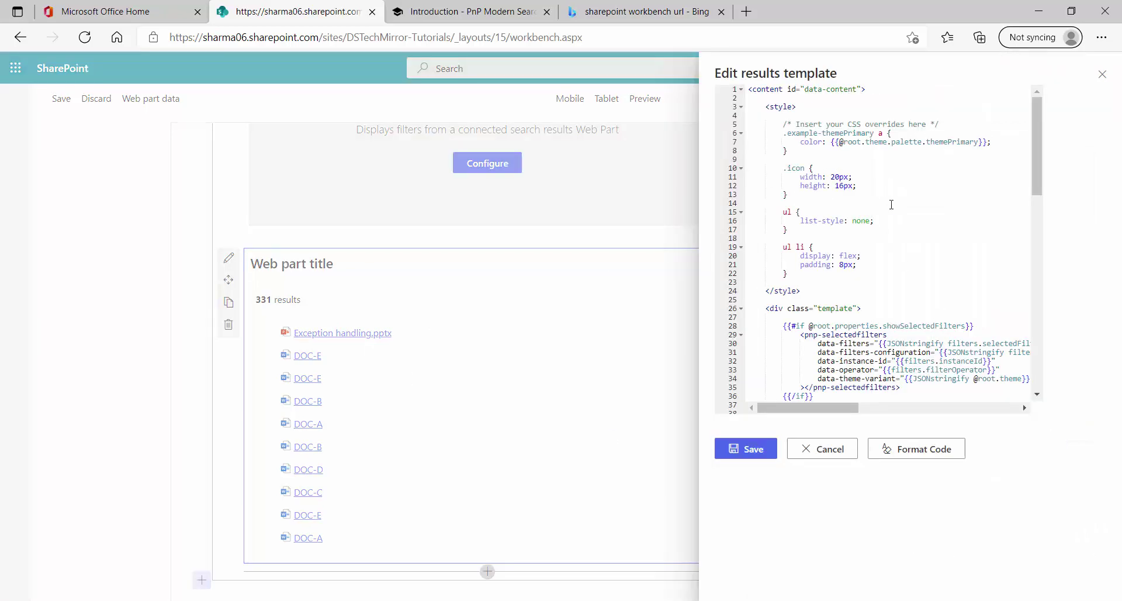
scroll(878, 350, "down", 3)
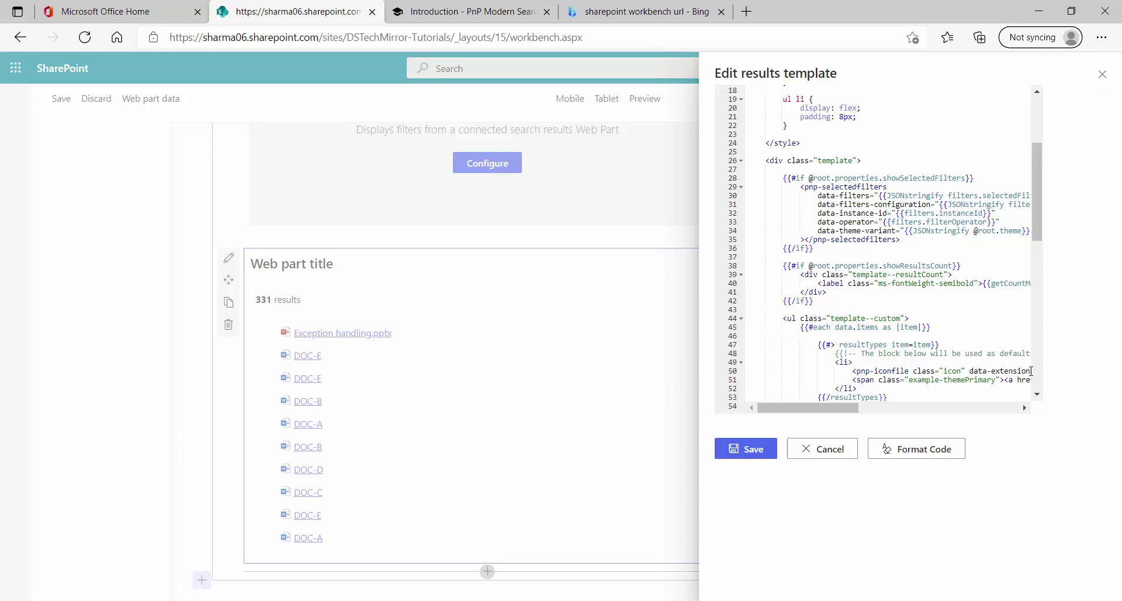
scroll(845, 339, "down", 10)
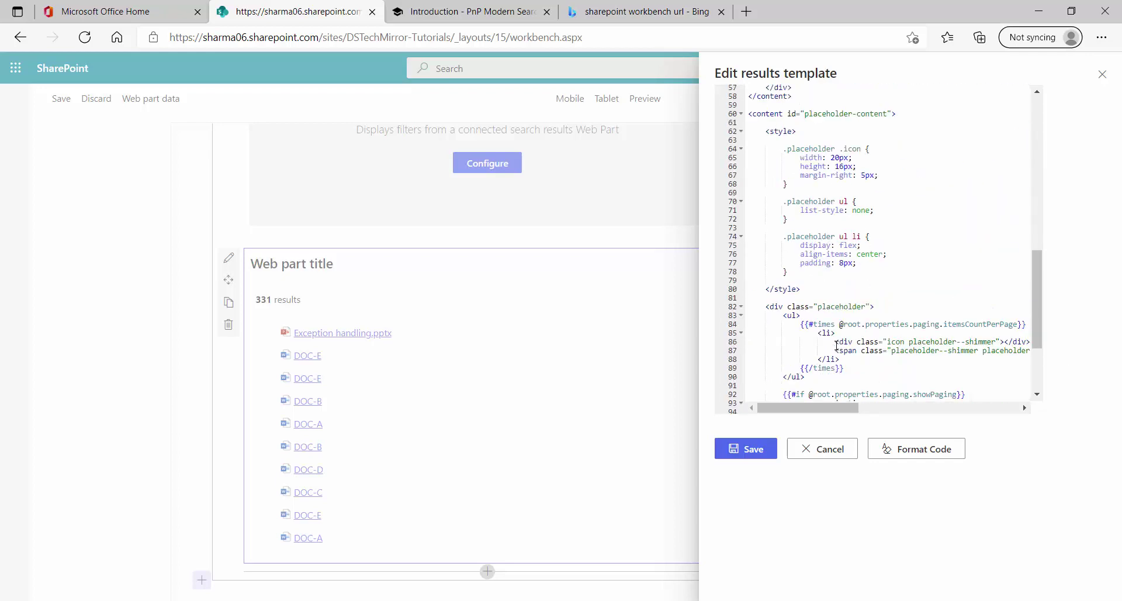
left_click(1102, 76)
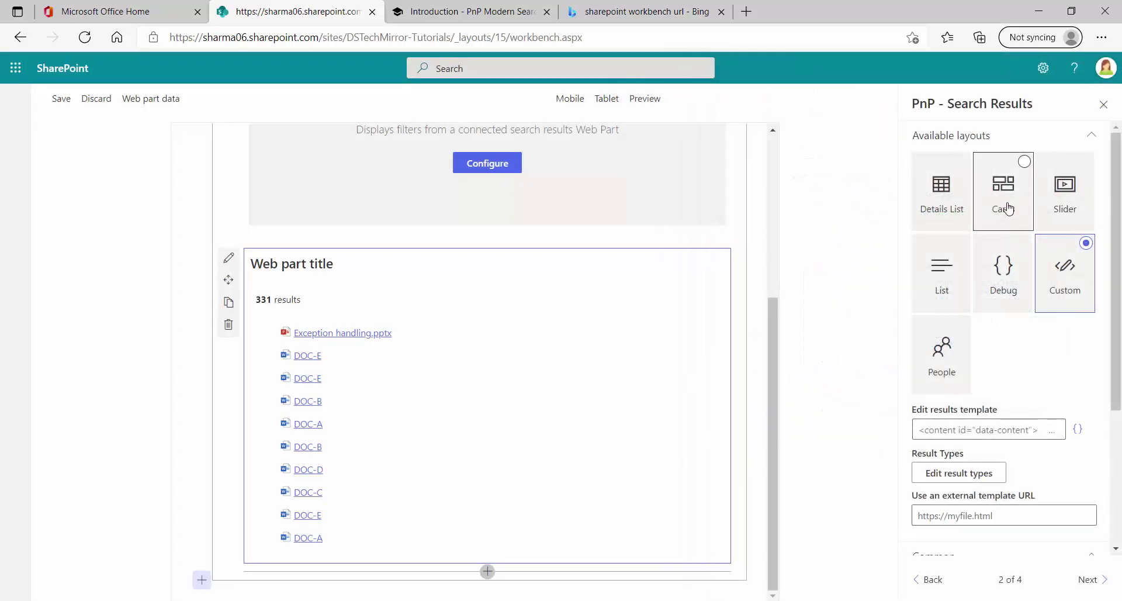
Apply the Cards layout to the search results and review its common and layout options.
left_click(1008, 208)
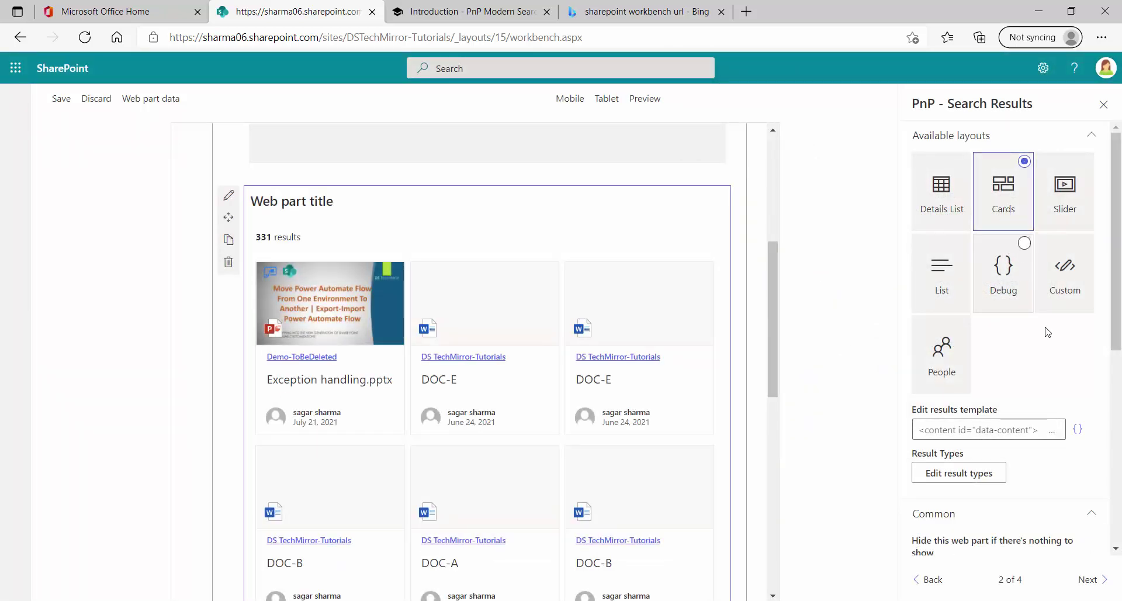
scroll(1048, 332, "down", 7)
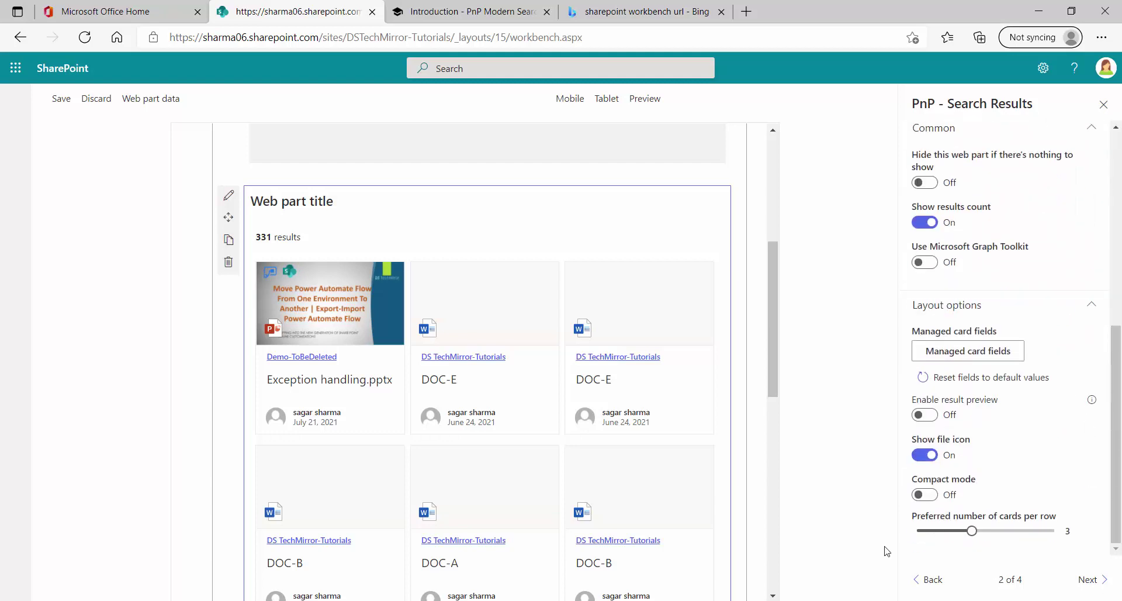
scroll(1044, 374, "up", 2)
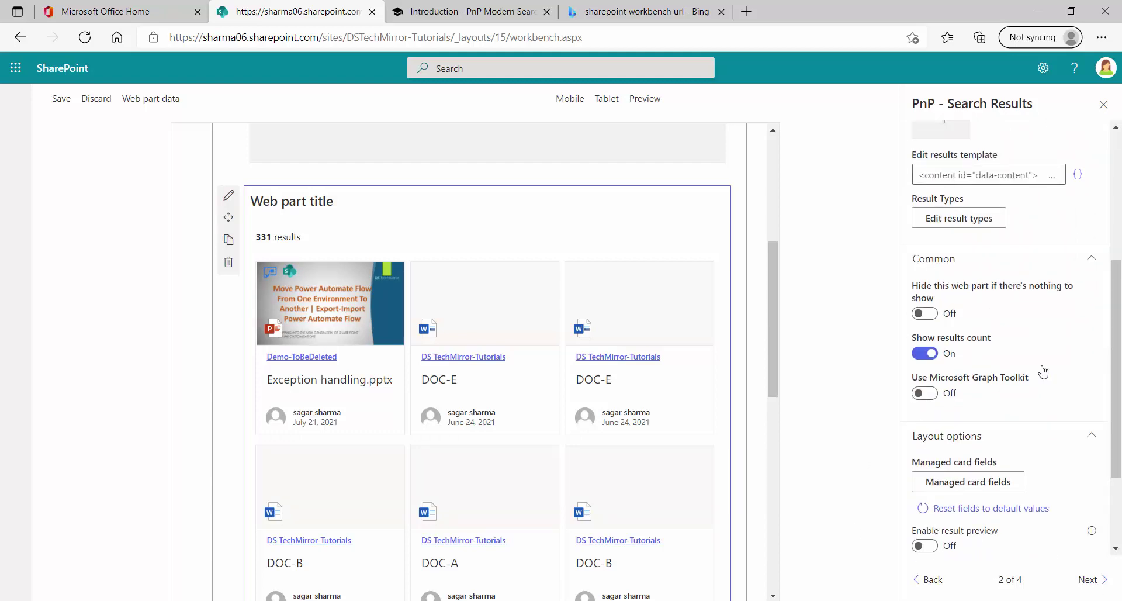
scroll(1043, 371, "down", 2)
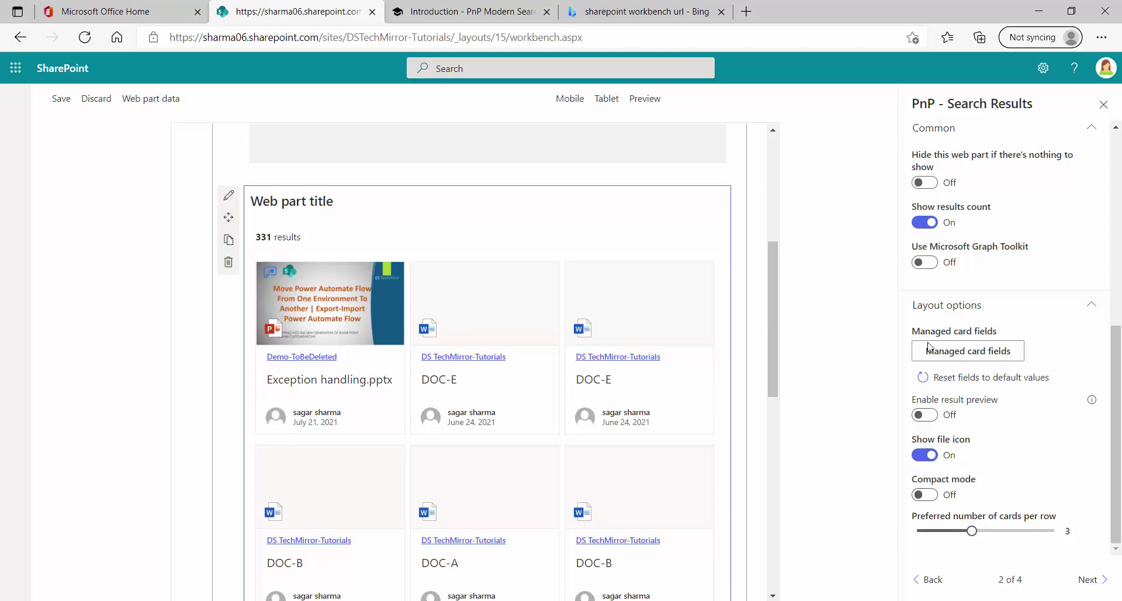
scroll(1029, 385, "up", 6)
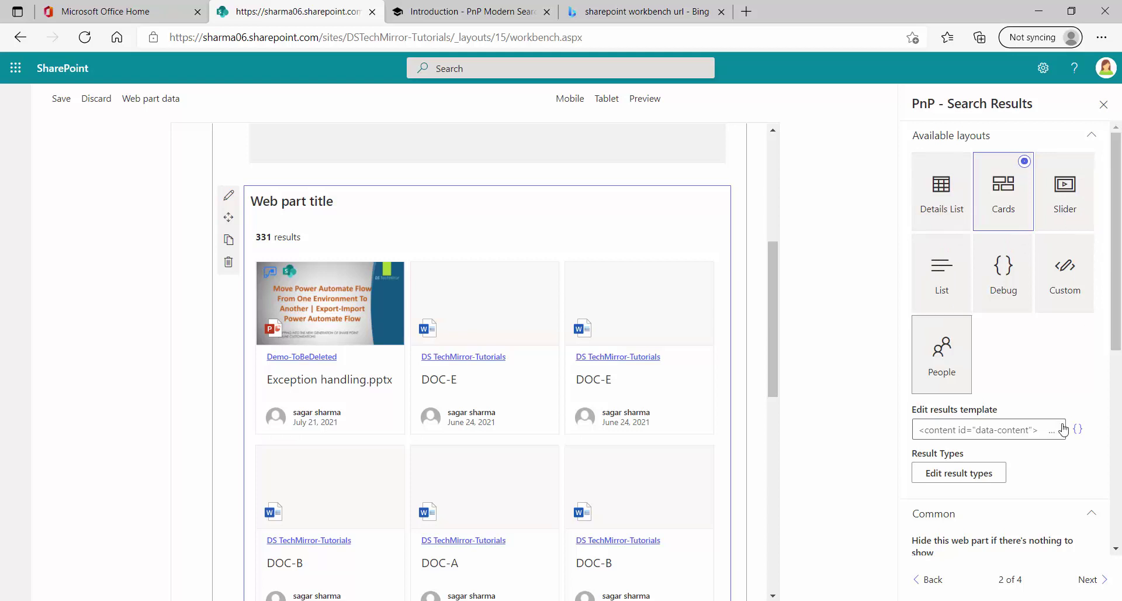
scroll(1046, 444, "down", 3)
scroll(1015, 500, "down", 3)
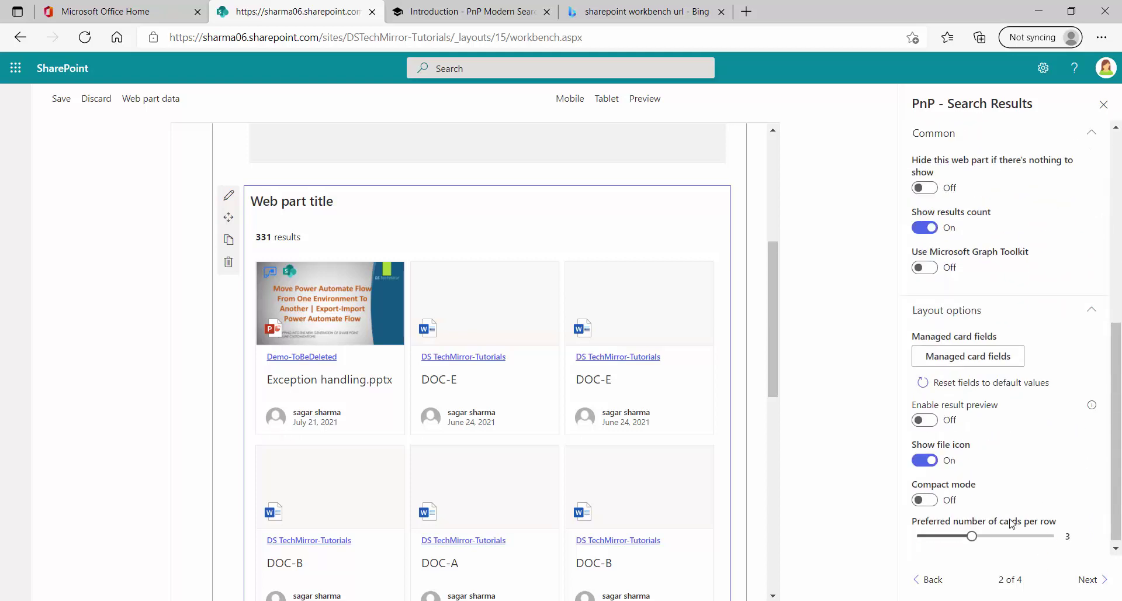
Open the managed card fields of the Cards layout to examine how values map to the card placeholders.
left_click(968, 351)
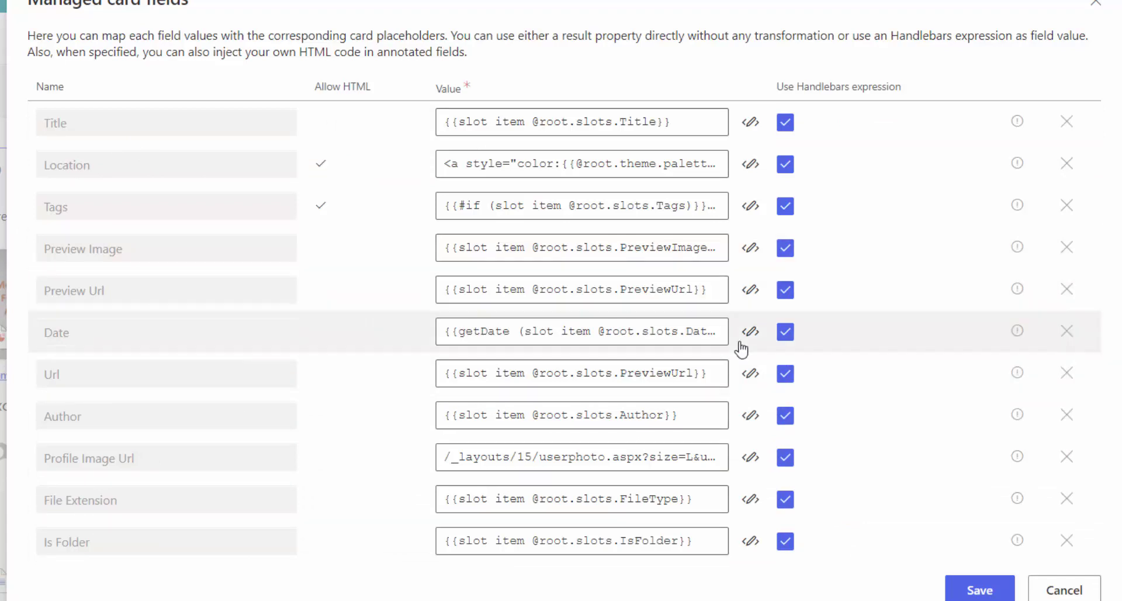
Examine the slot expression mapped to the Title card field, then close the managed card fields without saving.
double_click(629, 121)
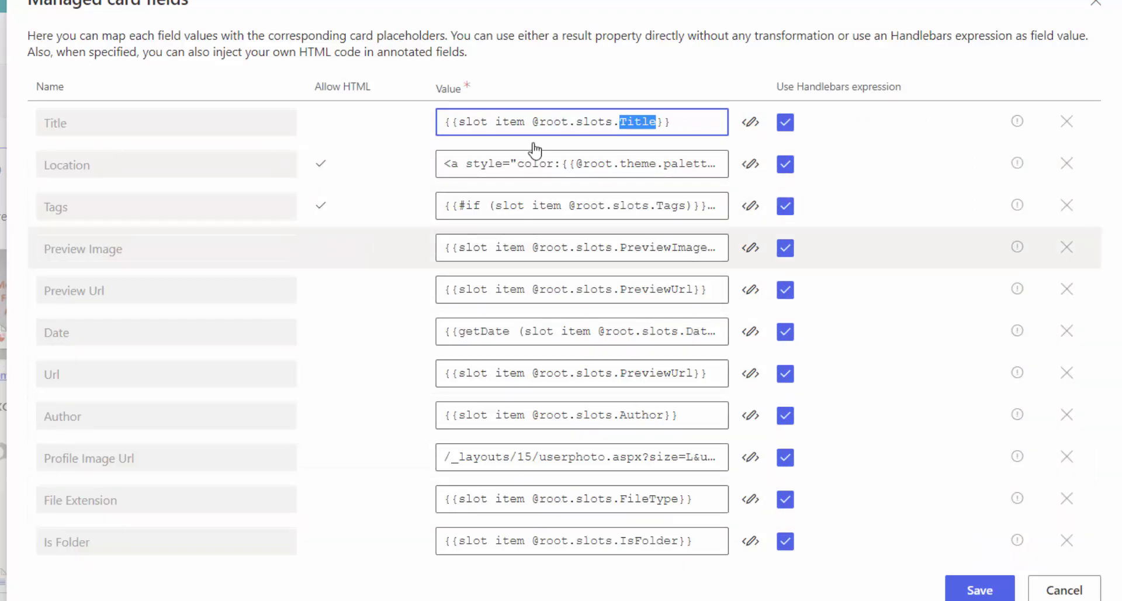
left_click(516, 122)
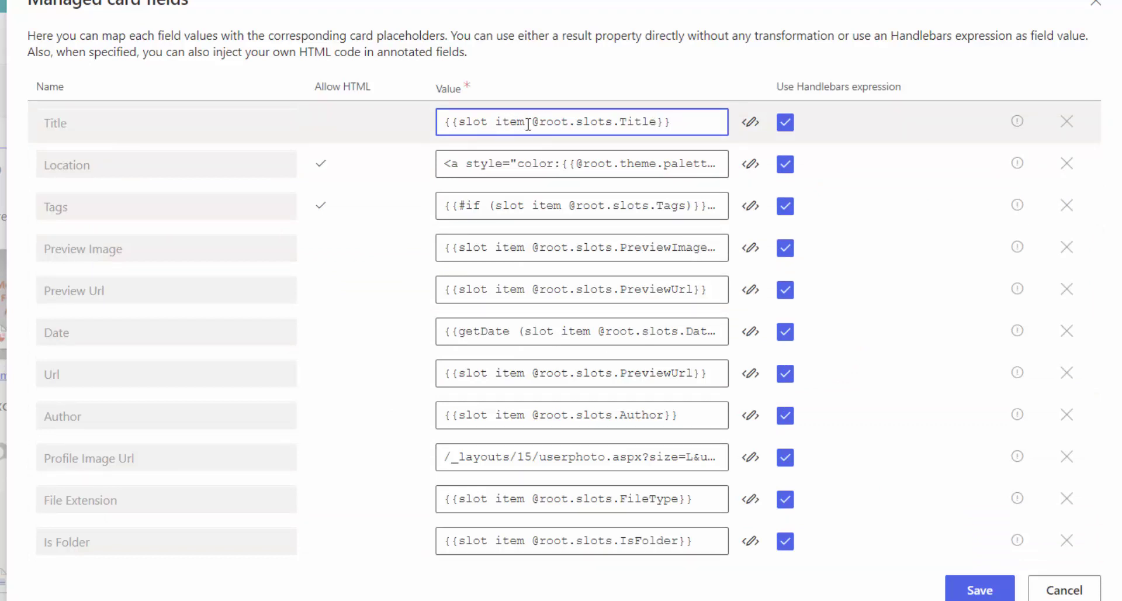
left_click_drag(532, 121, 653, 119)
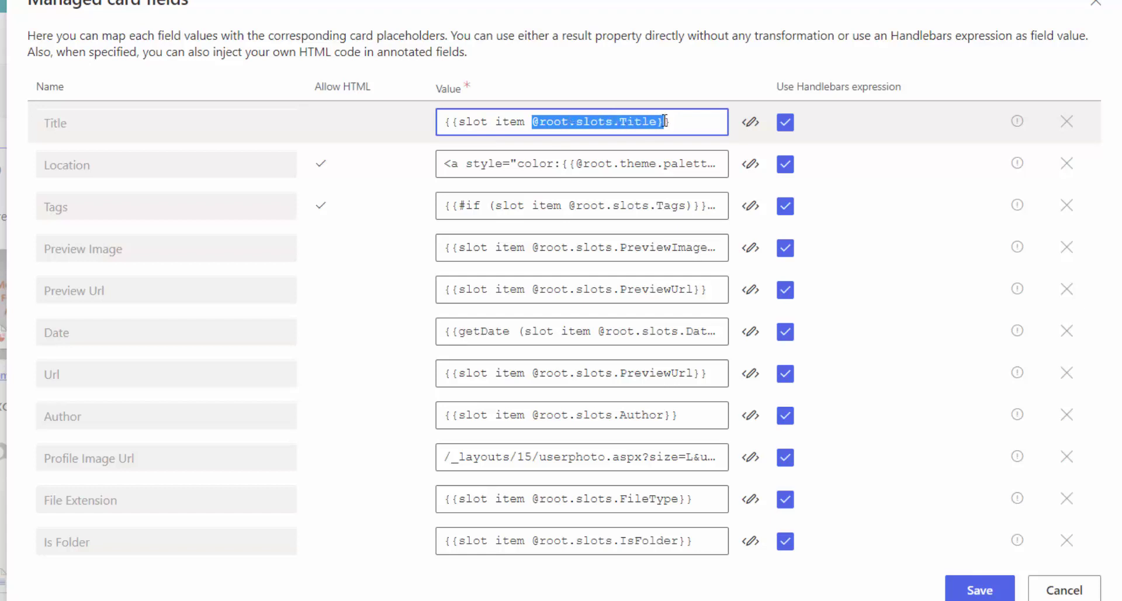
left_click(625, 117)
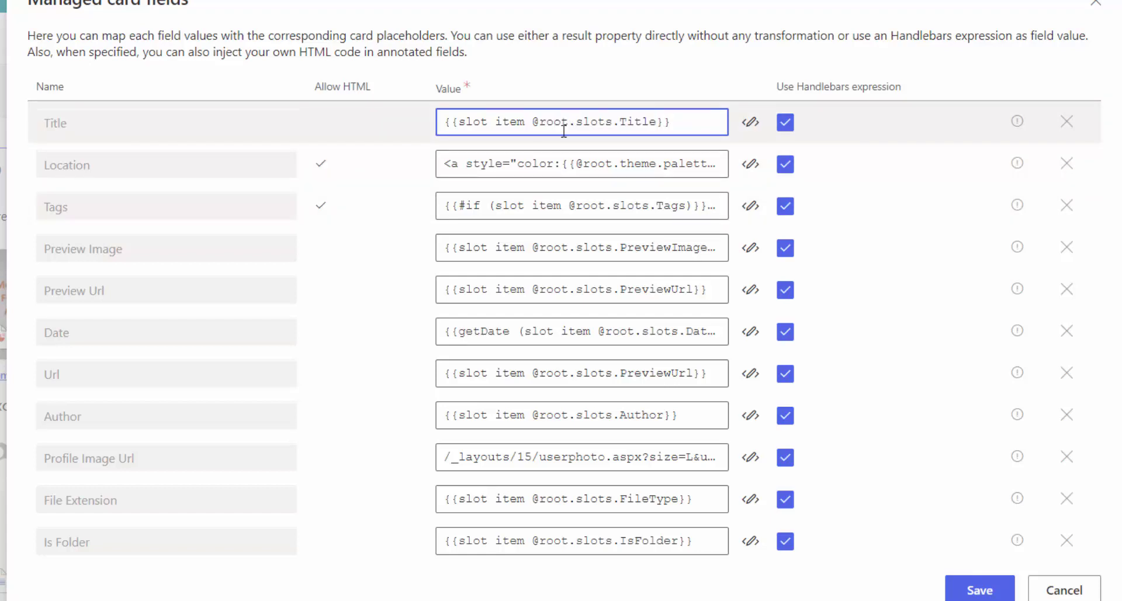
left_click_drag(614, 117, 537, 121)
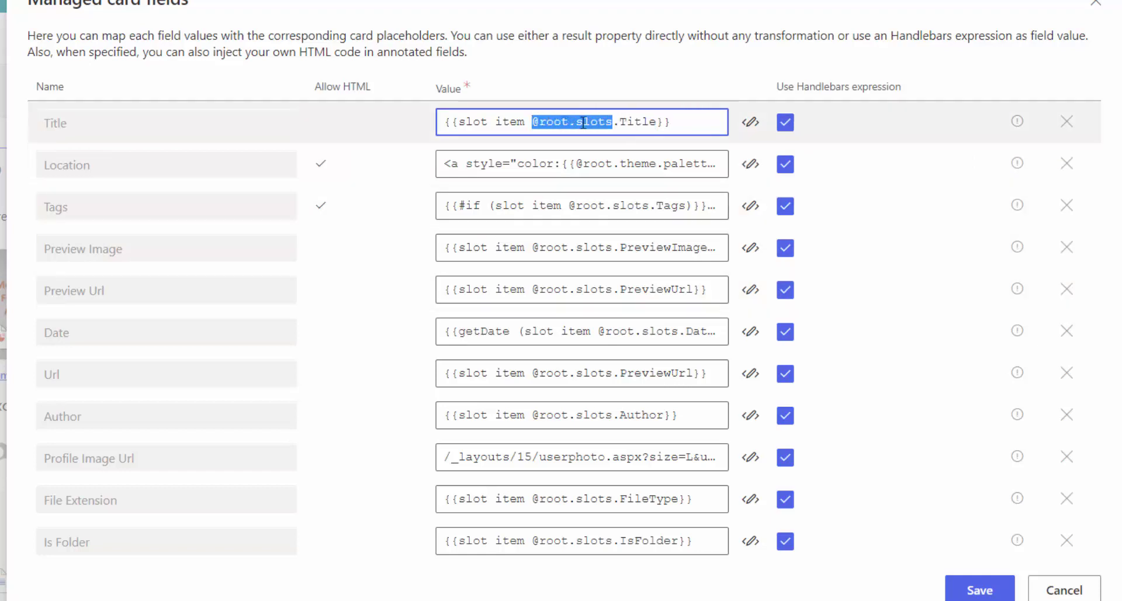
left_click(649, 124)
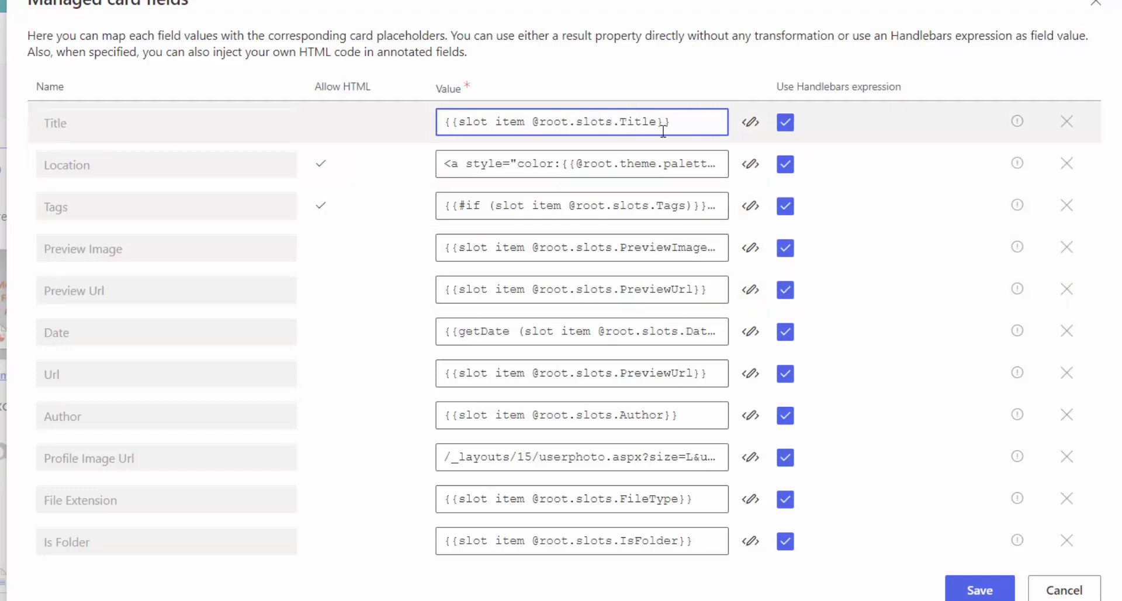
left_click(1078, 591)
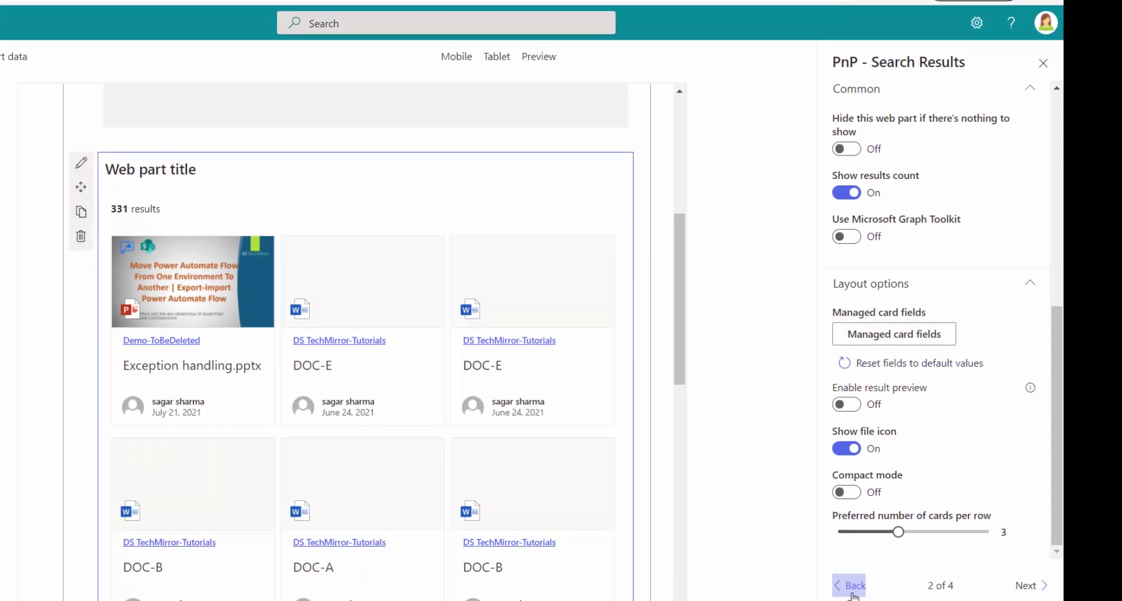
Open the layout slots of the SharePoint Search data source and examine how slot names map to slot fields.
left_click(850, 585)
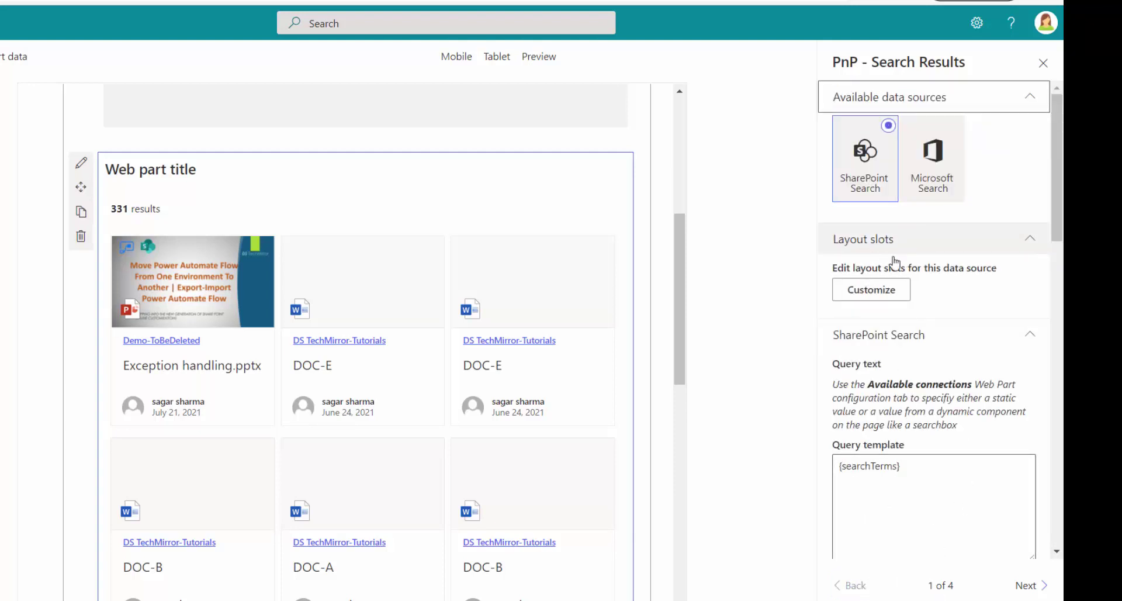
left_click(880, 293)
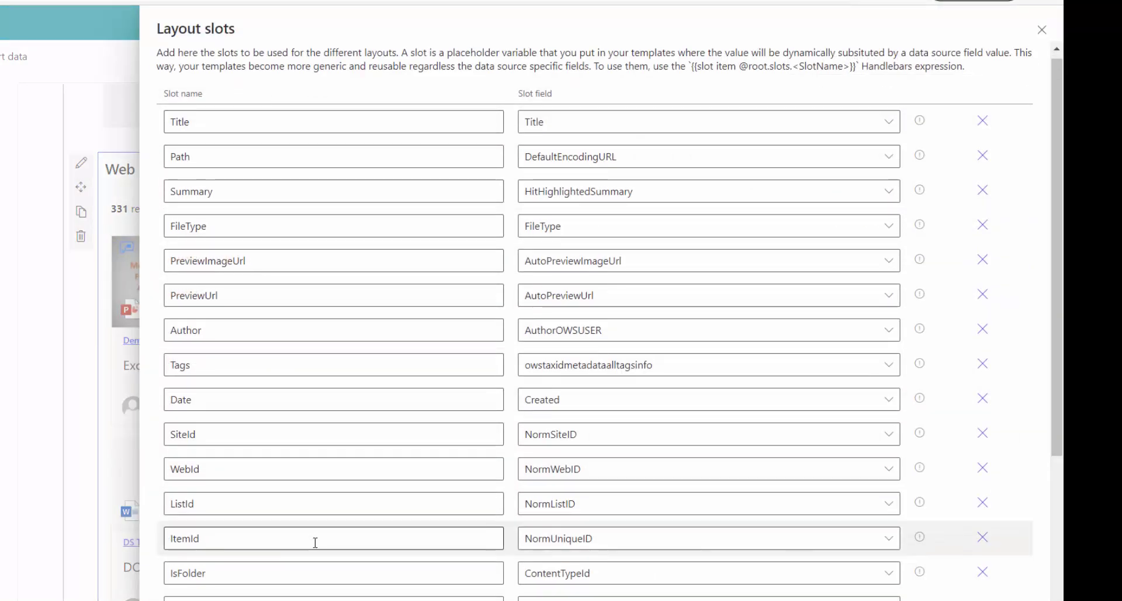
scroll(315, 542, "down", 4)
scroll(316, 539, "up", 5)
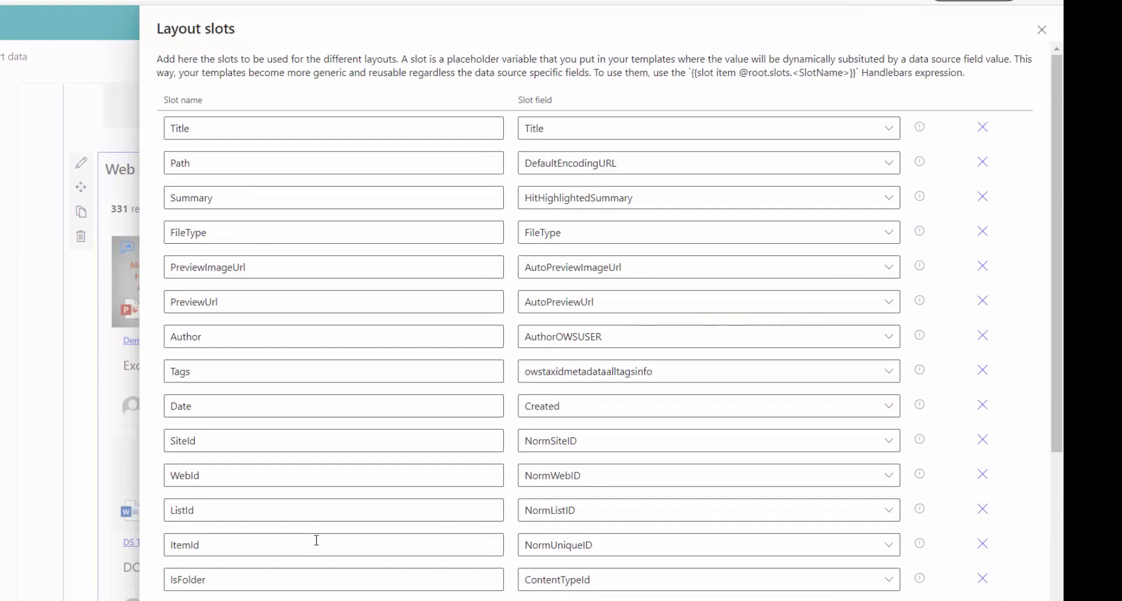
double_click(178, 129)
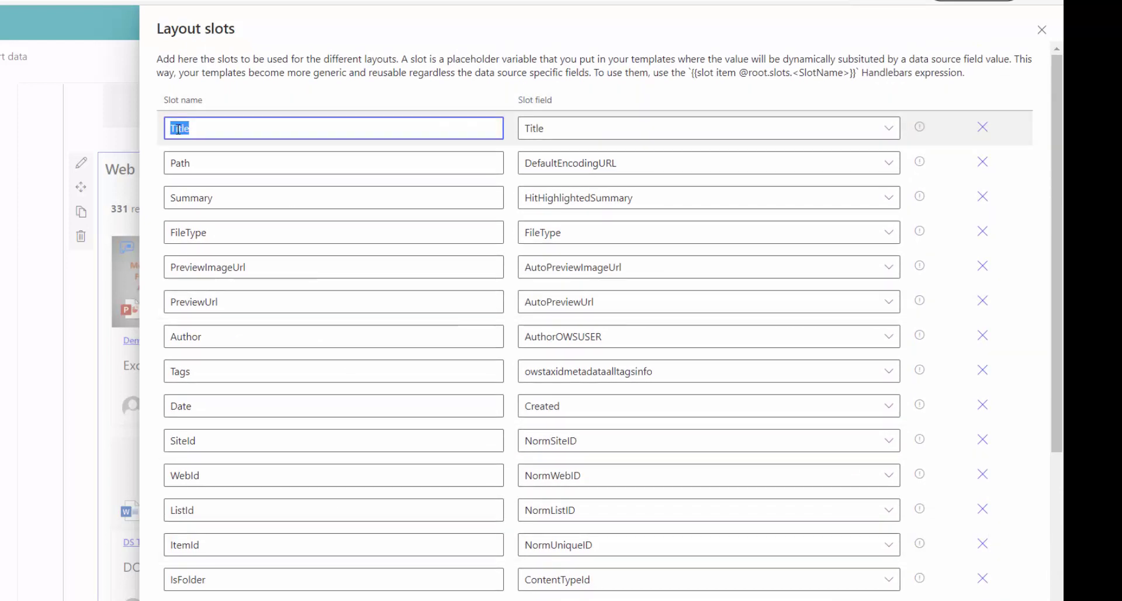
double_click(534, 128)
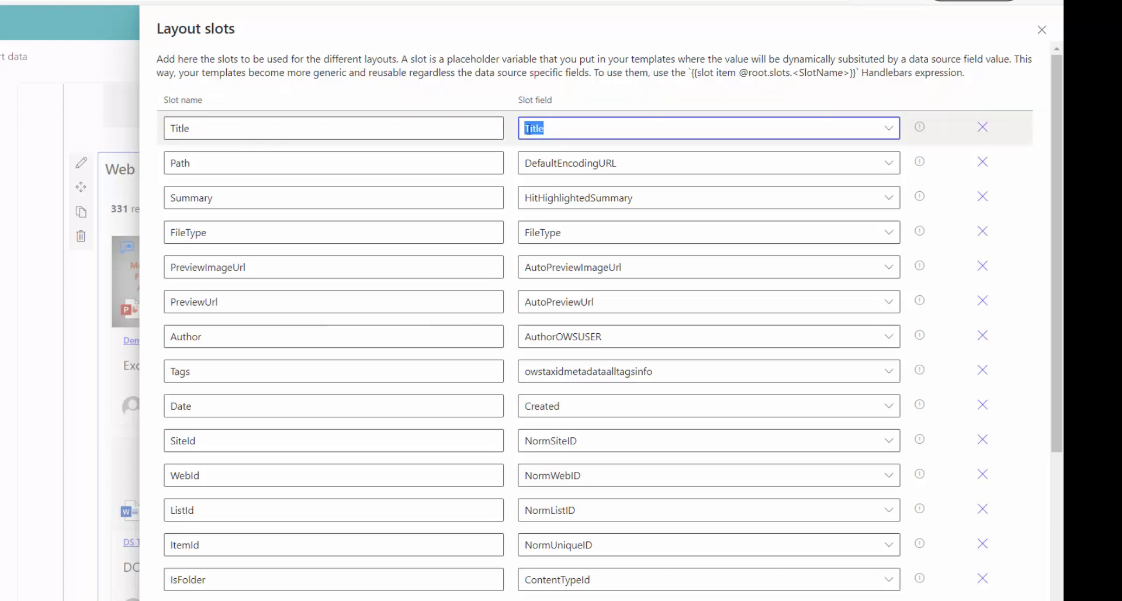
scroll(684, 366, "down", 3)
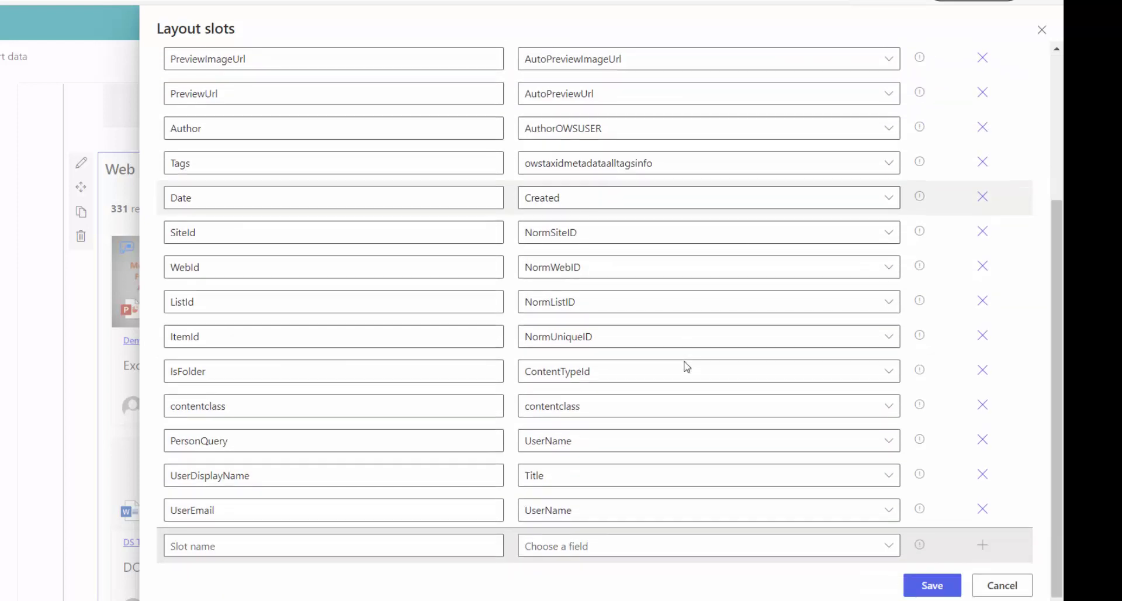
scroll(803, 468, "up", 2)
scroll(803, 467, "up", 2)
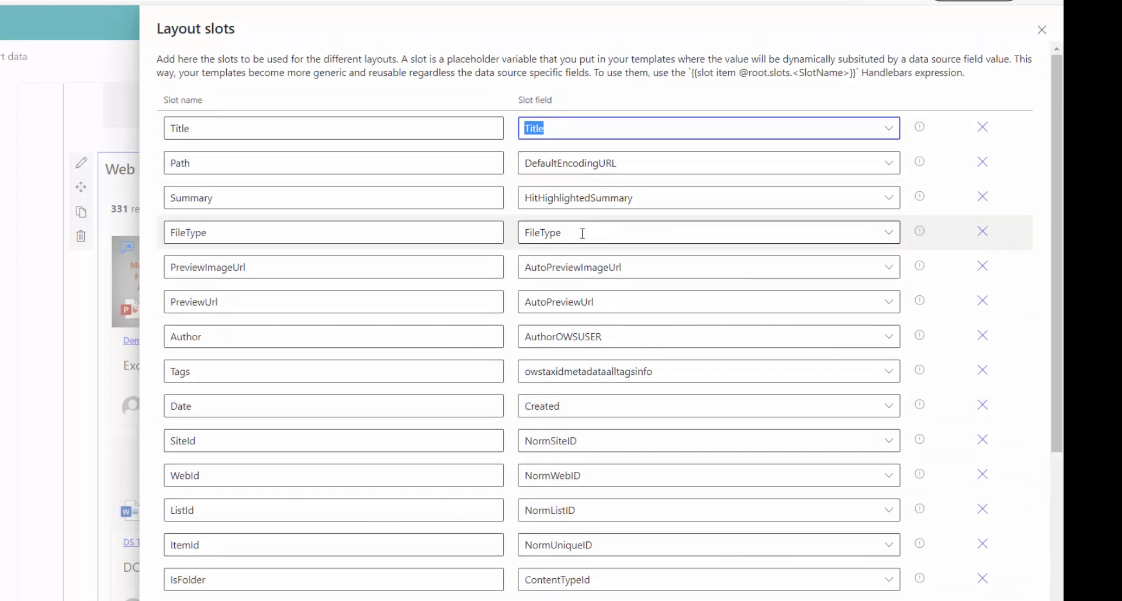
View the fields available for the FileType slot and leave its mapping as it is.
left_click(664, 233)
left_click(889, 233)
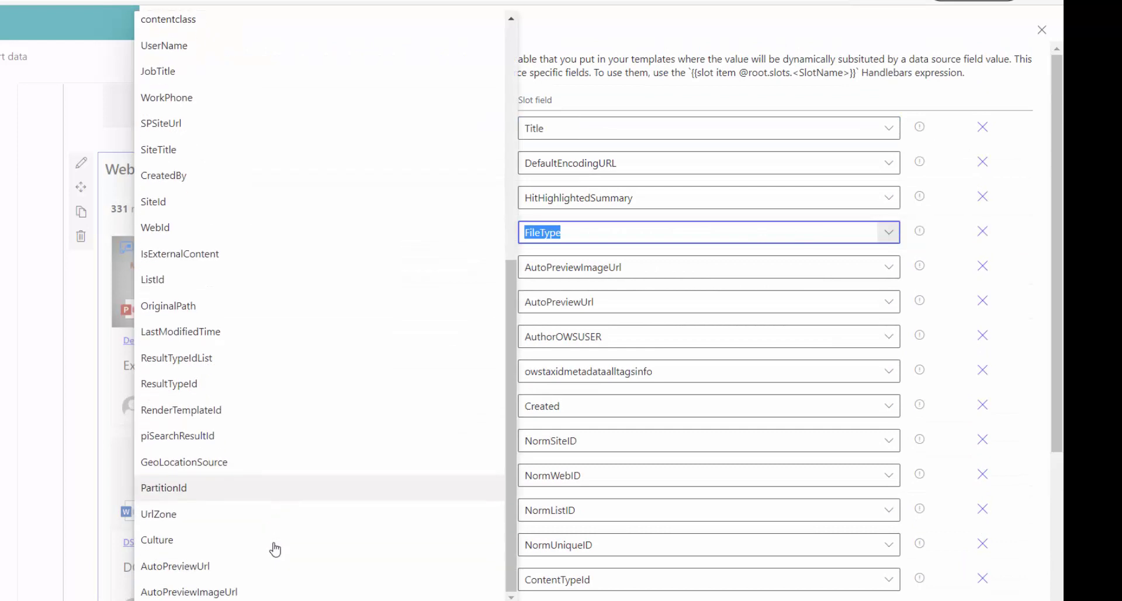
scroll(275, 545, "up", 6)
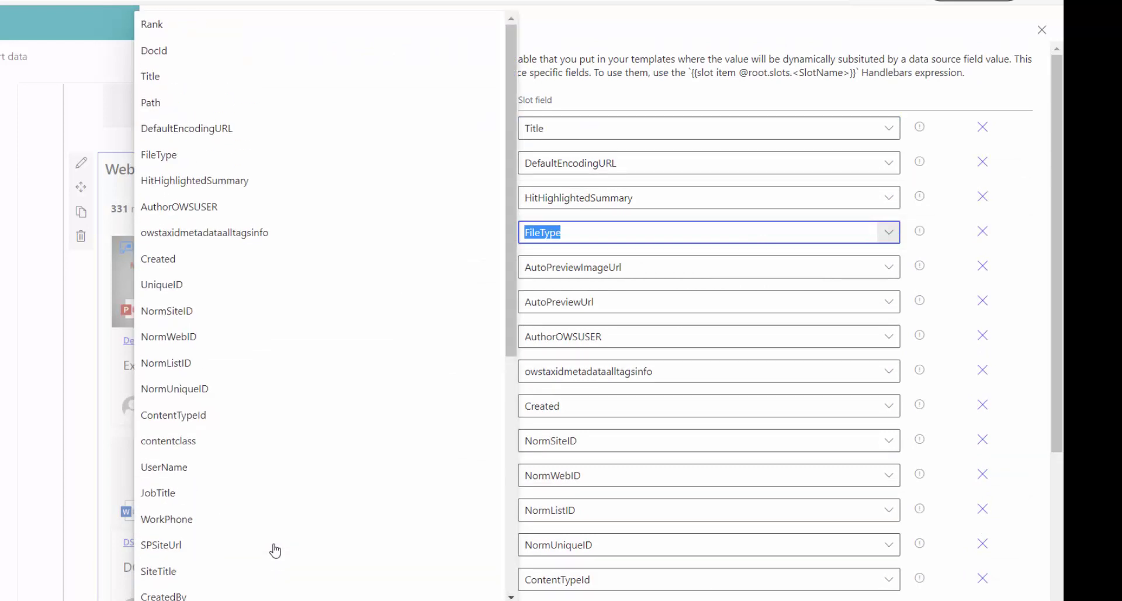
left_click(666, 250)
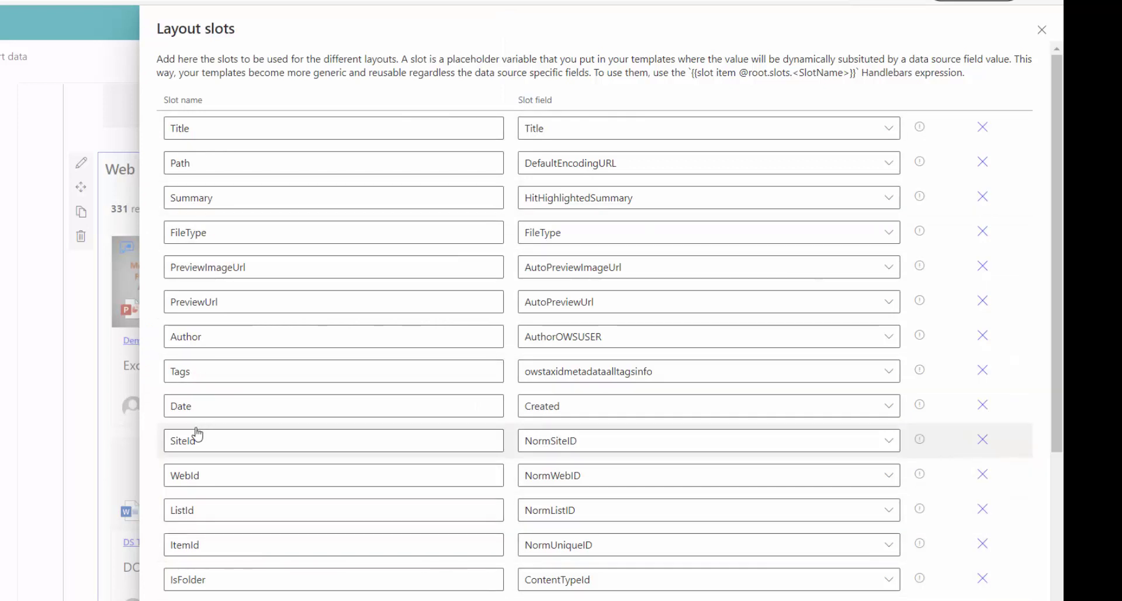
Review the Author, PreviewUrl, PreviewImageUrl and FileType slot names, then close the layout slots without saving.
left_click(193, 336)
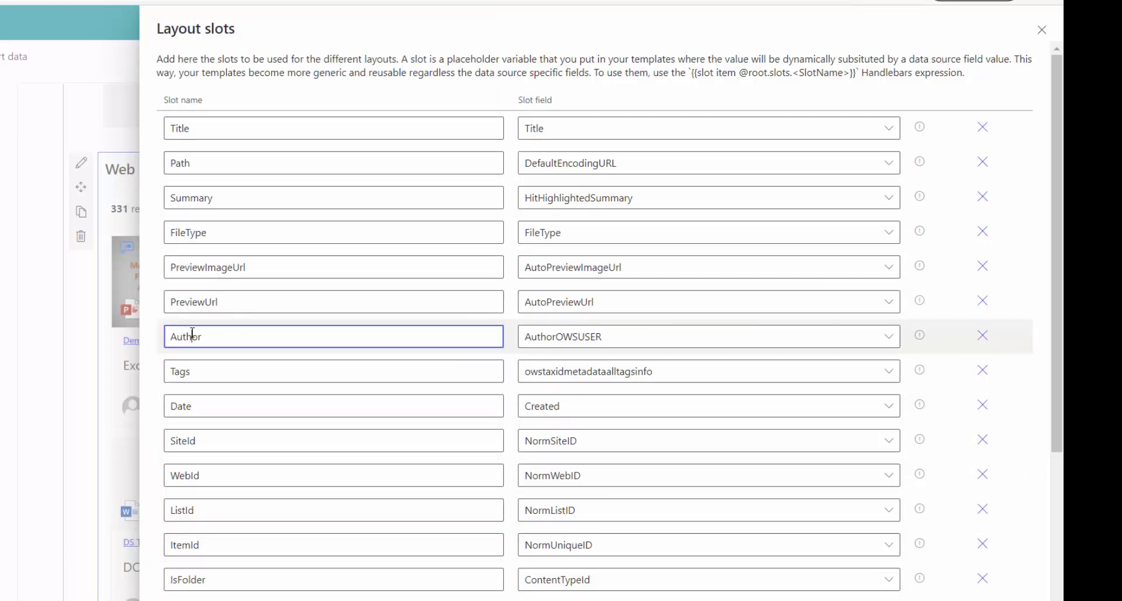
left_click(190, 302)
left_click(191, 267)
left_click(186, 232)
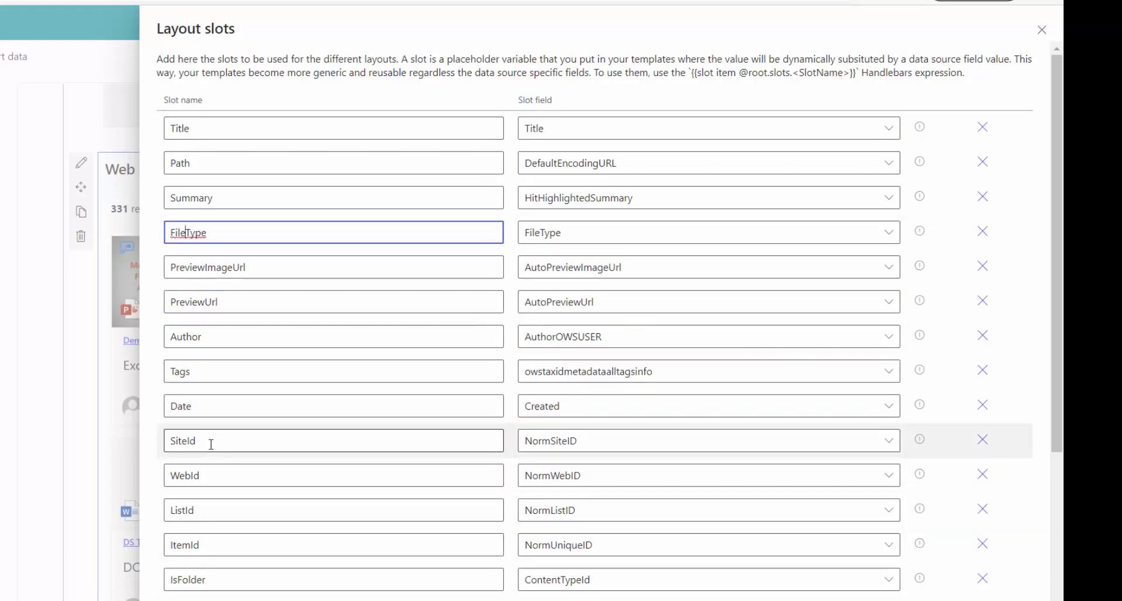
left_click(1015, 77)
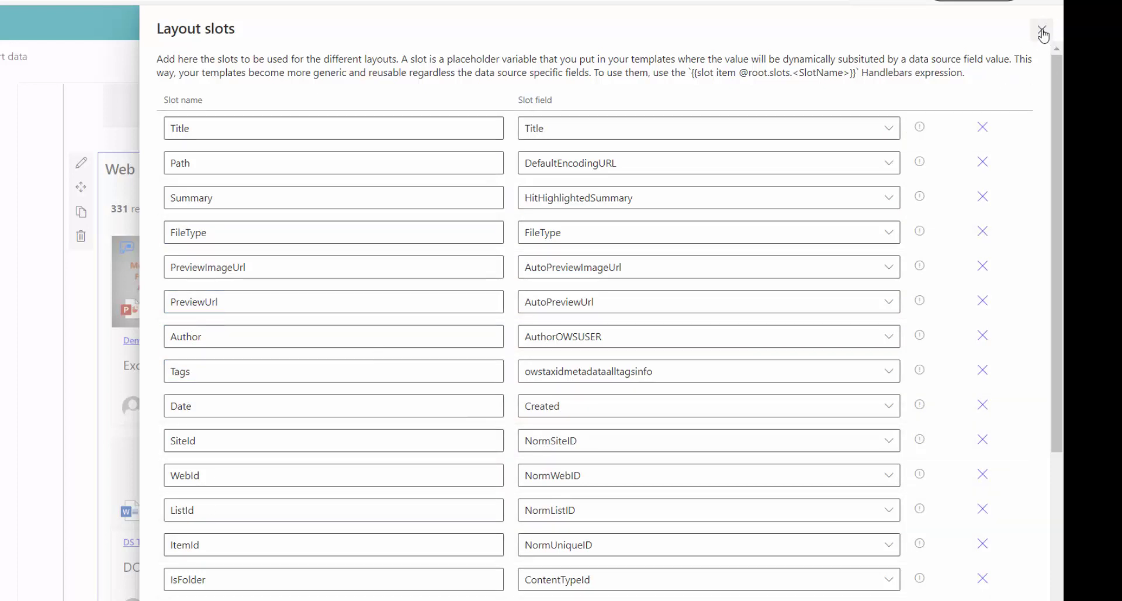
left_click(1042, 30)
Try different values for the preferred number of cards per row in the Cards layout options, including 5.
scroll(985, 462, "down", 8)
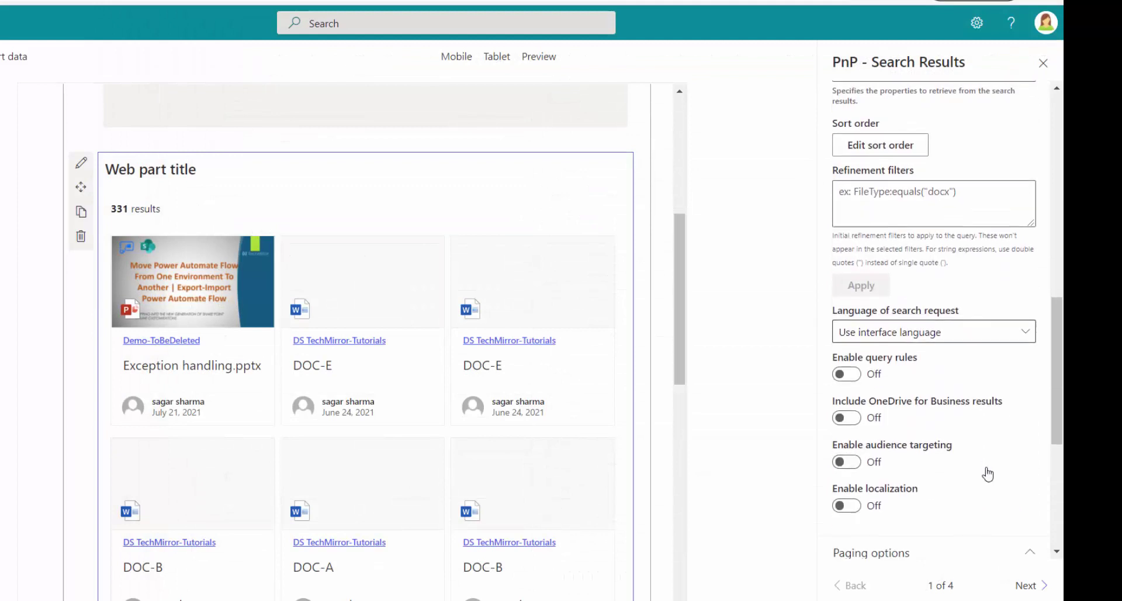
scroll(987, 473, "down", 5)
left_click(1028, 585)
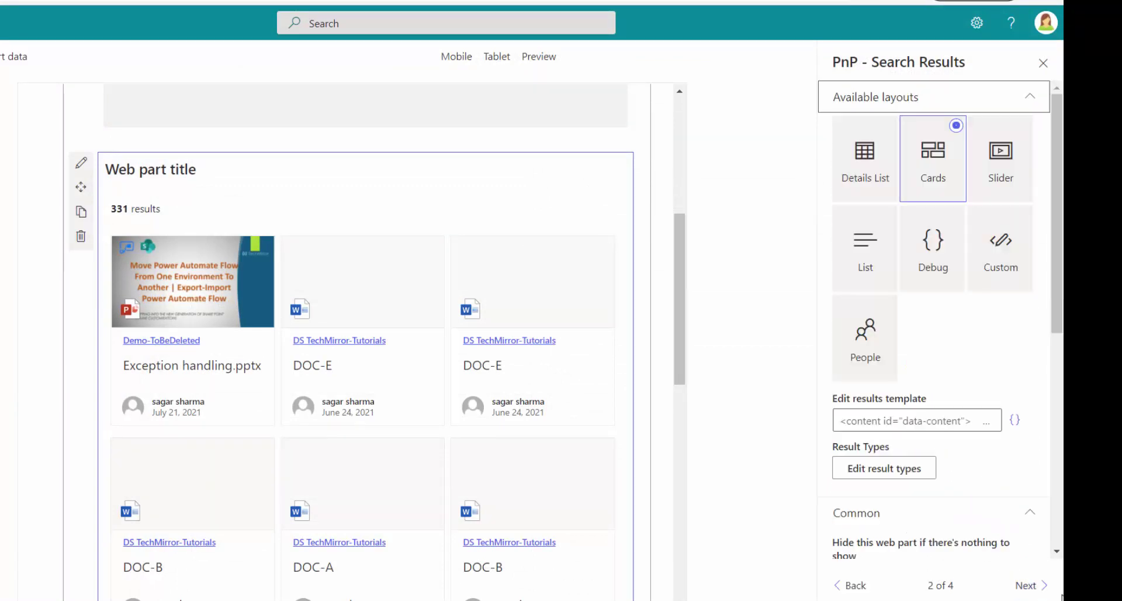
scroll(967, 397, "down", 4)
scroll(970, 403, "down", 2)
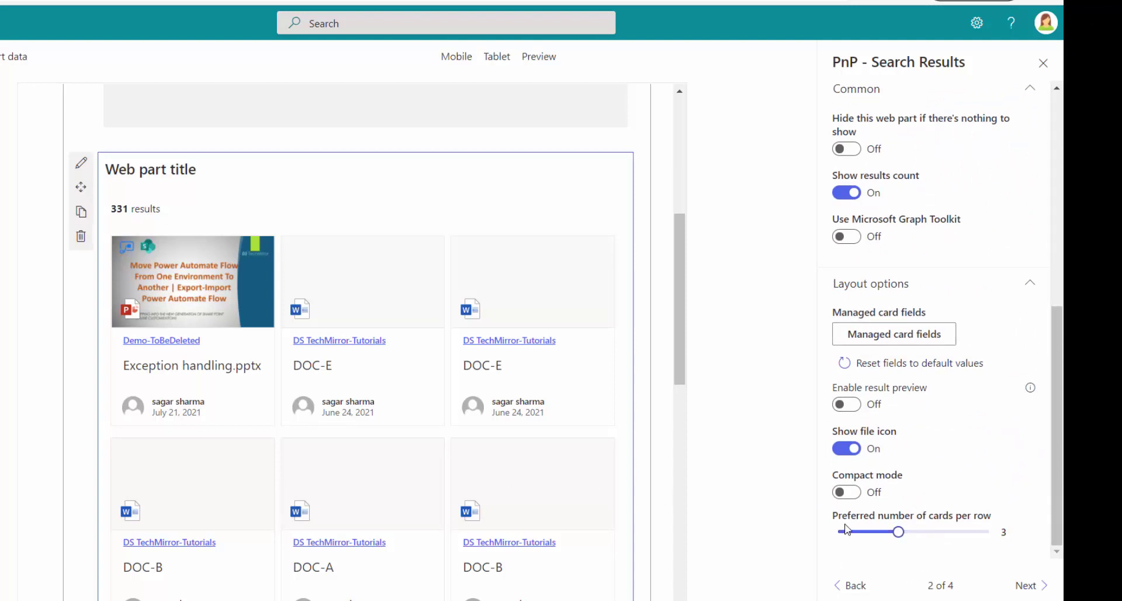
left_click(936, 533)
key("Right")
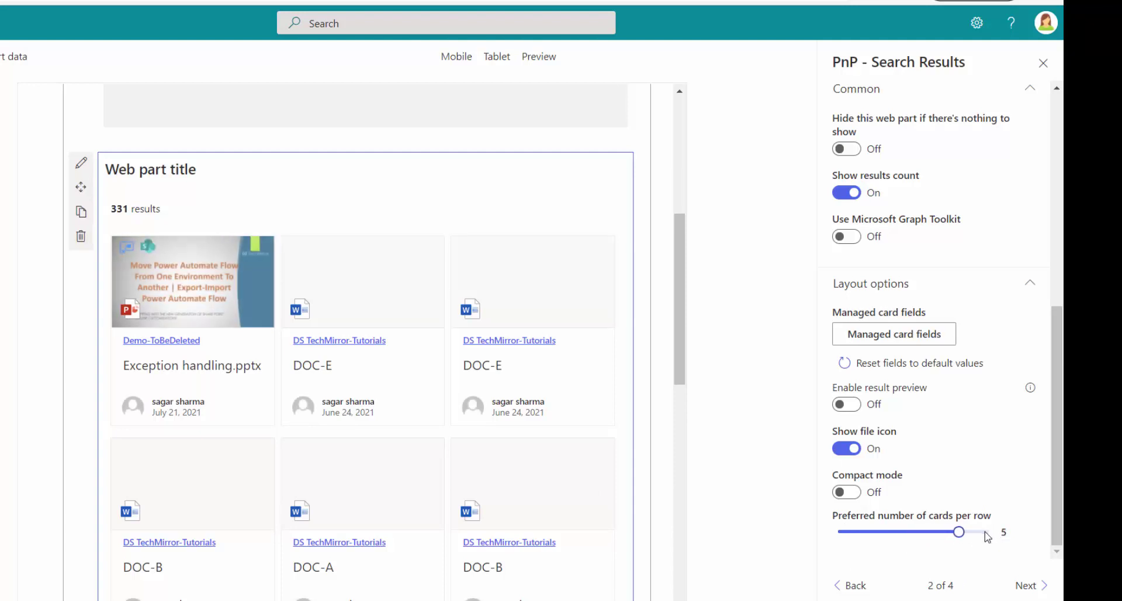
left_click(858, 533)
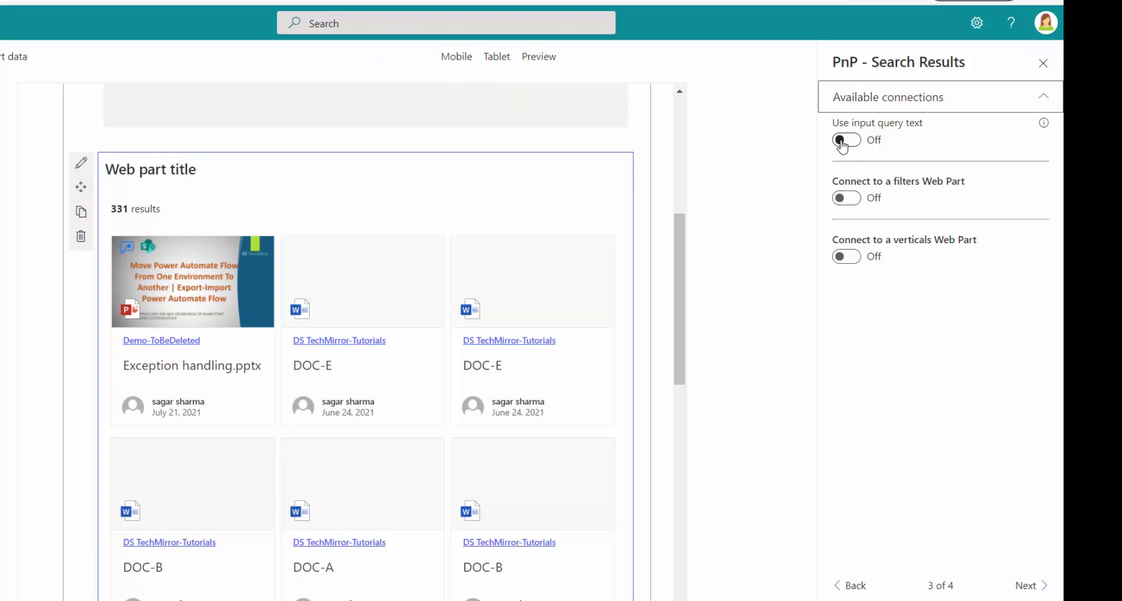
Look at the settings of the Search Box and Search Filters web parts on the page.
scroll(179, 410, "up", 3)
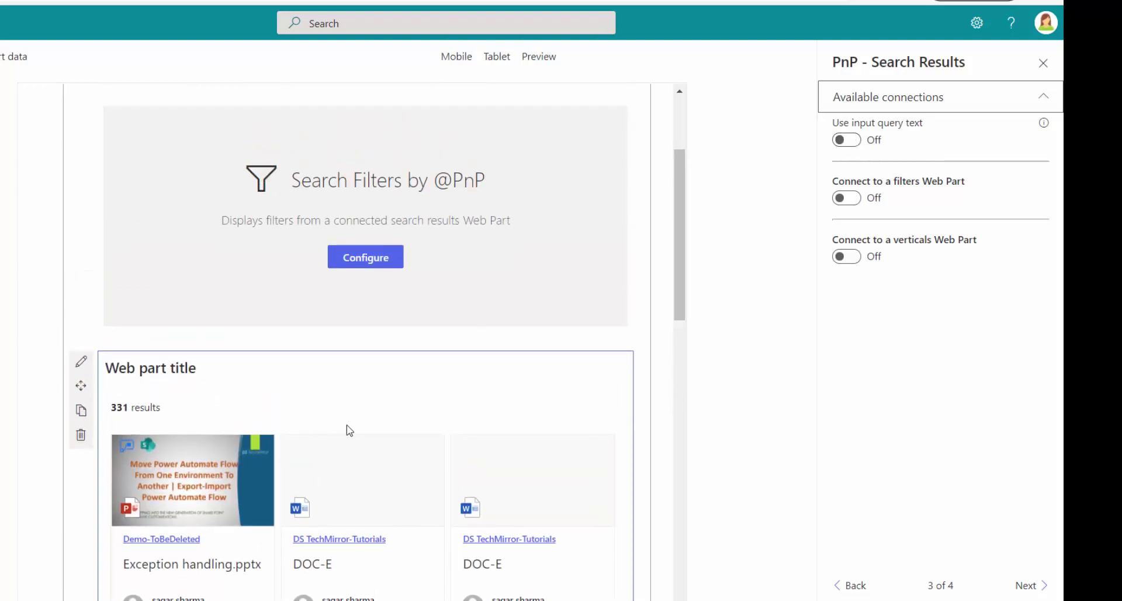
scroll(678, 248, "up", 3)
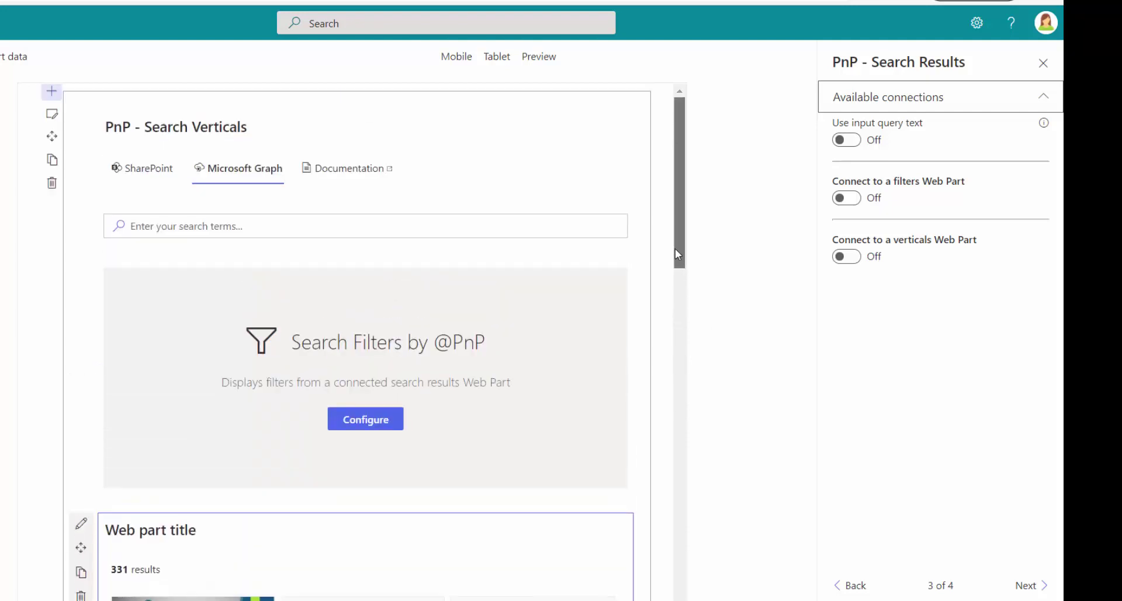
left_click(143, 228)
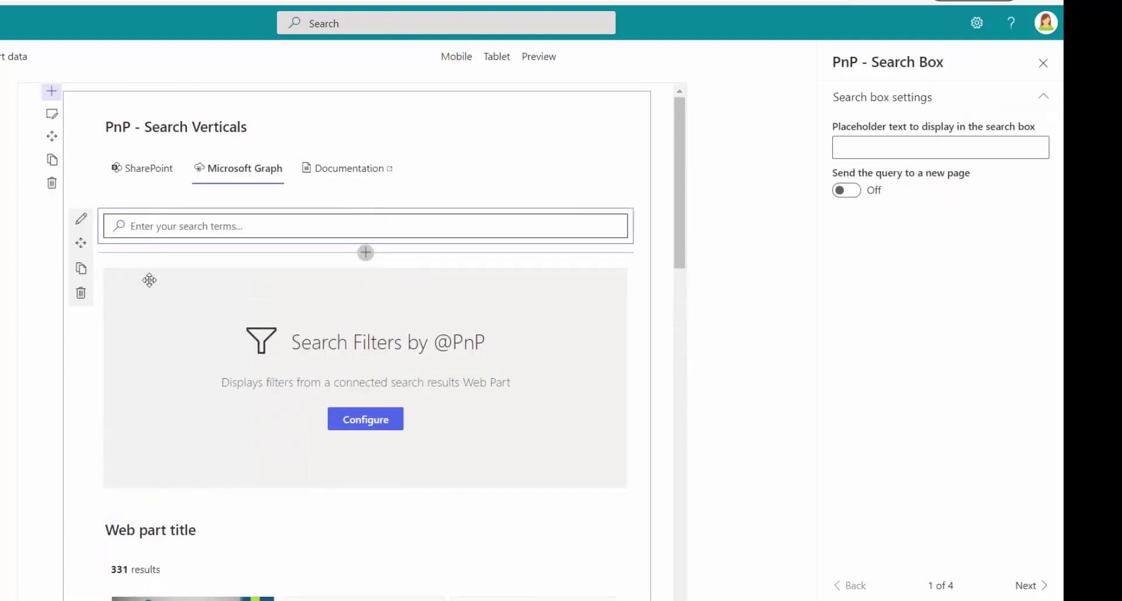
left_click(164, 397)
scroll(366, 270, "down", 7)
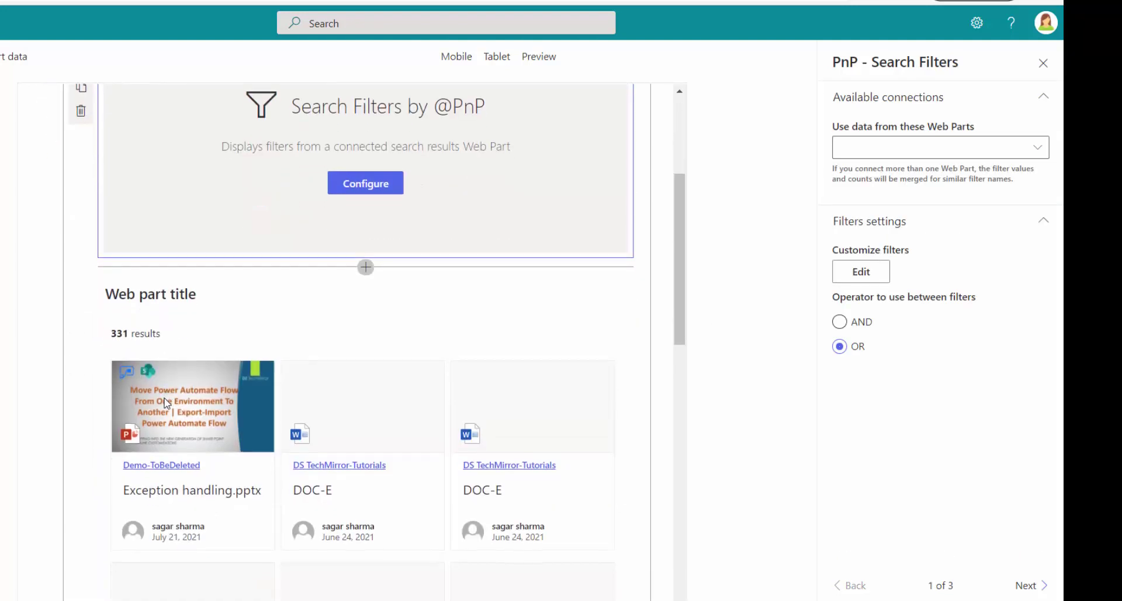
Turn on input query text for the Search Results web part and connect its dynamic value to the PnP - Search Box's Search query.
left_click(448, 263)
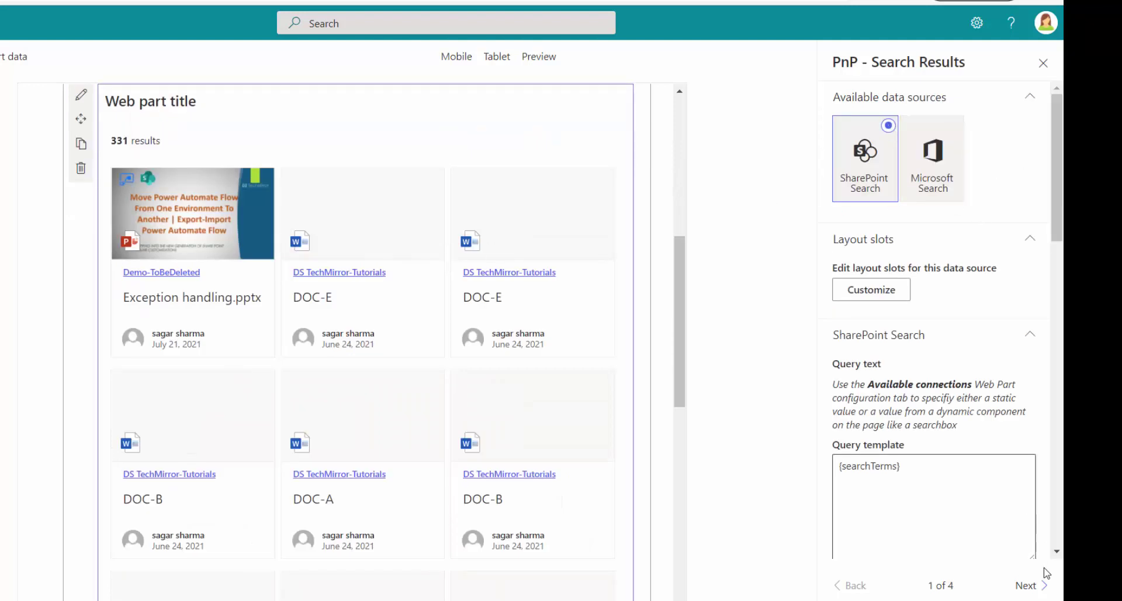
left_click(1036, 586)
left_click(1037, 587)
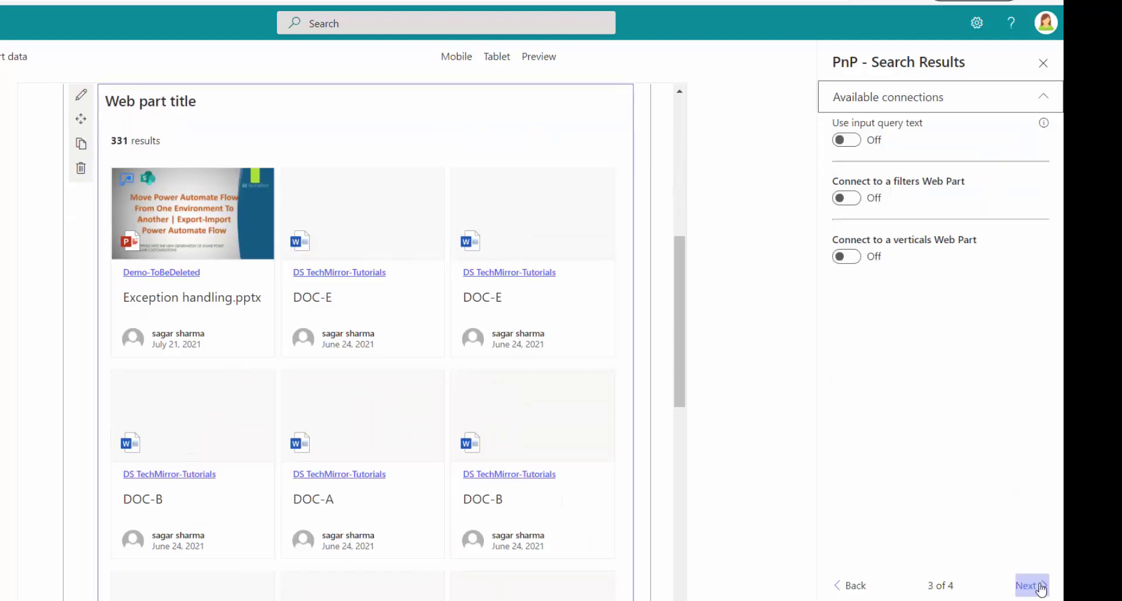
left_click(846, 140)
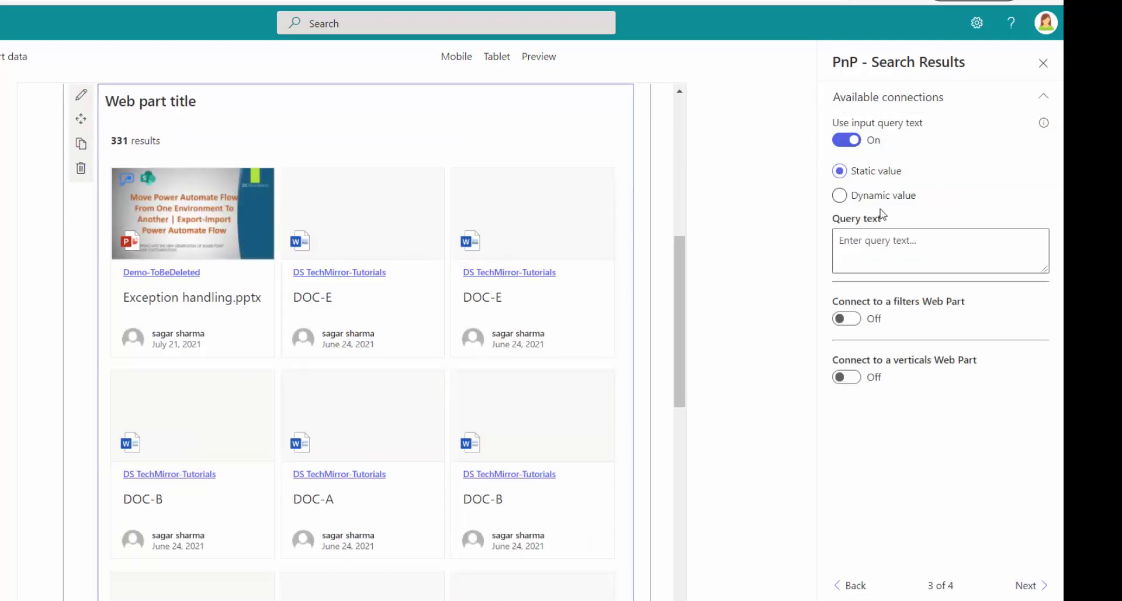
left_click(865, 195)
left_click(876, 249)
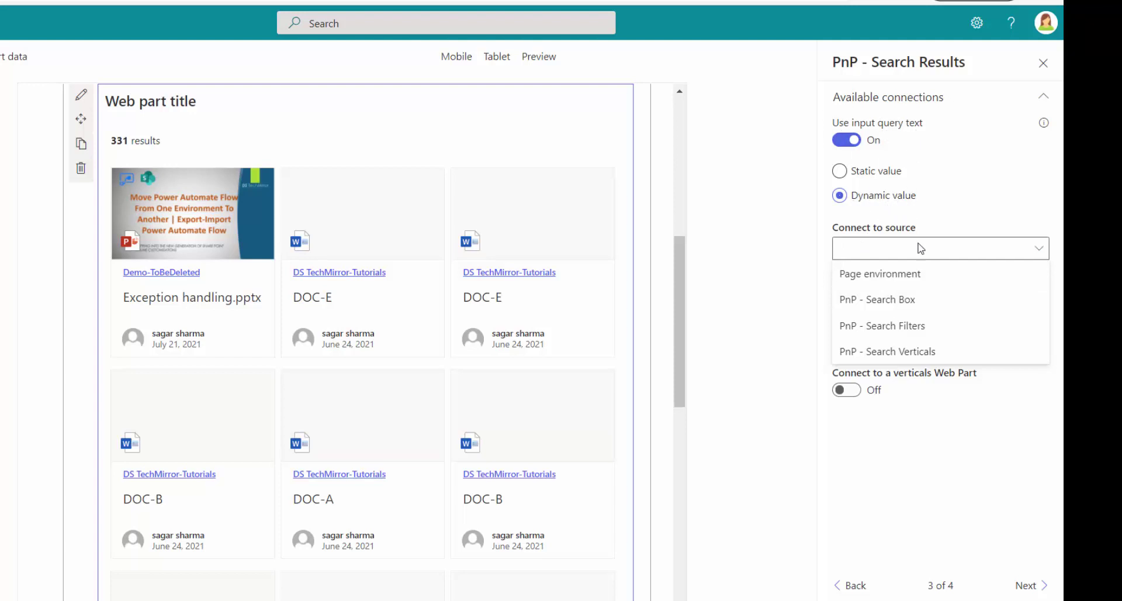
left_click(908, 301)
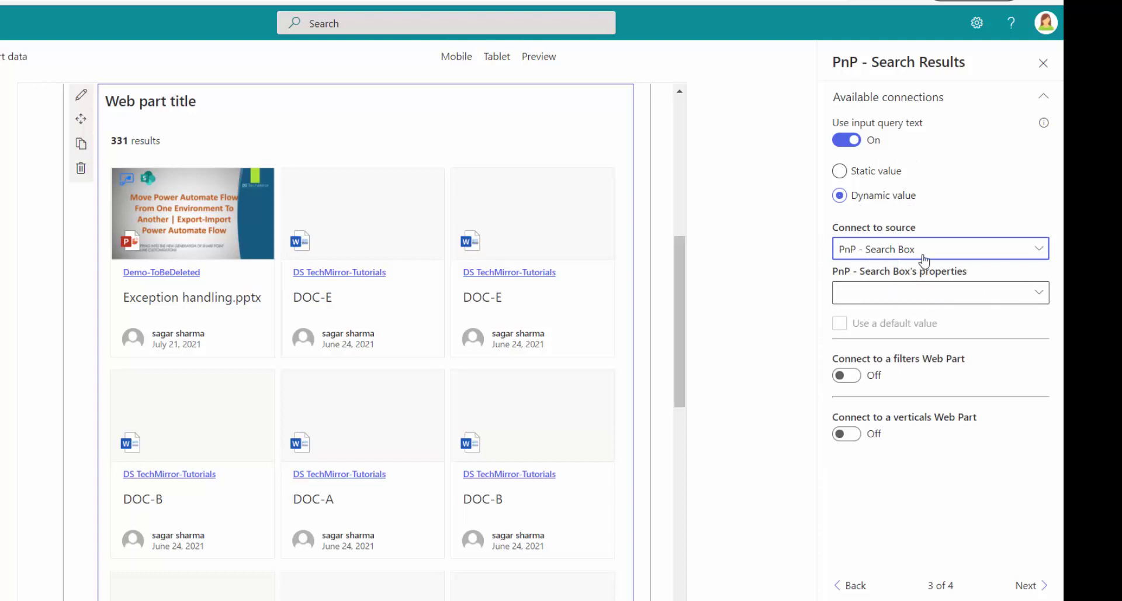
left_click(950, 292)
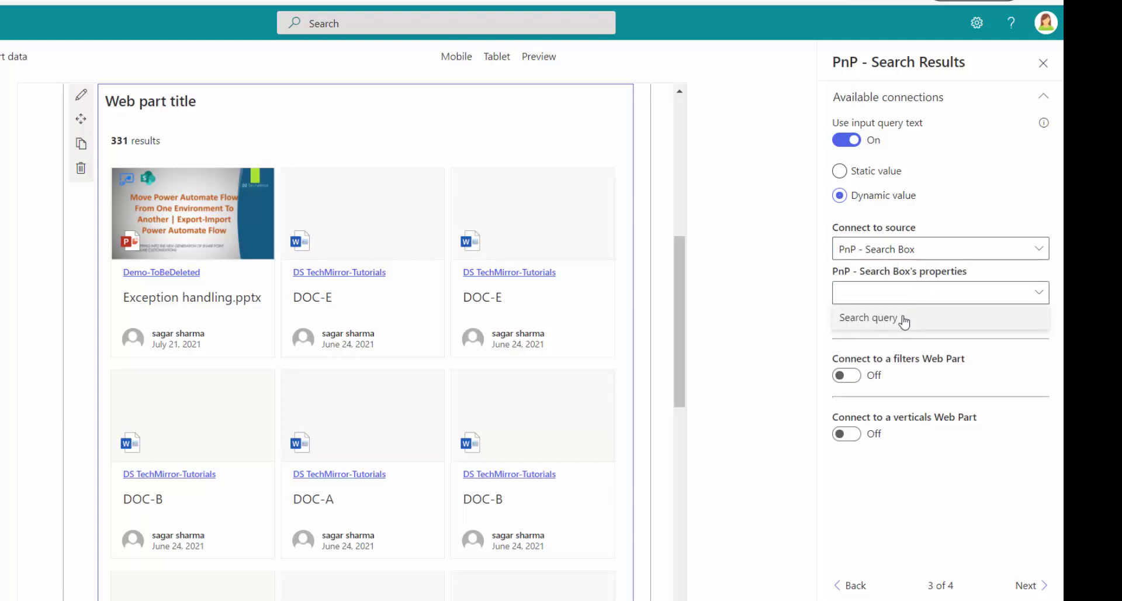
left_click(964, 325)
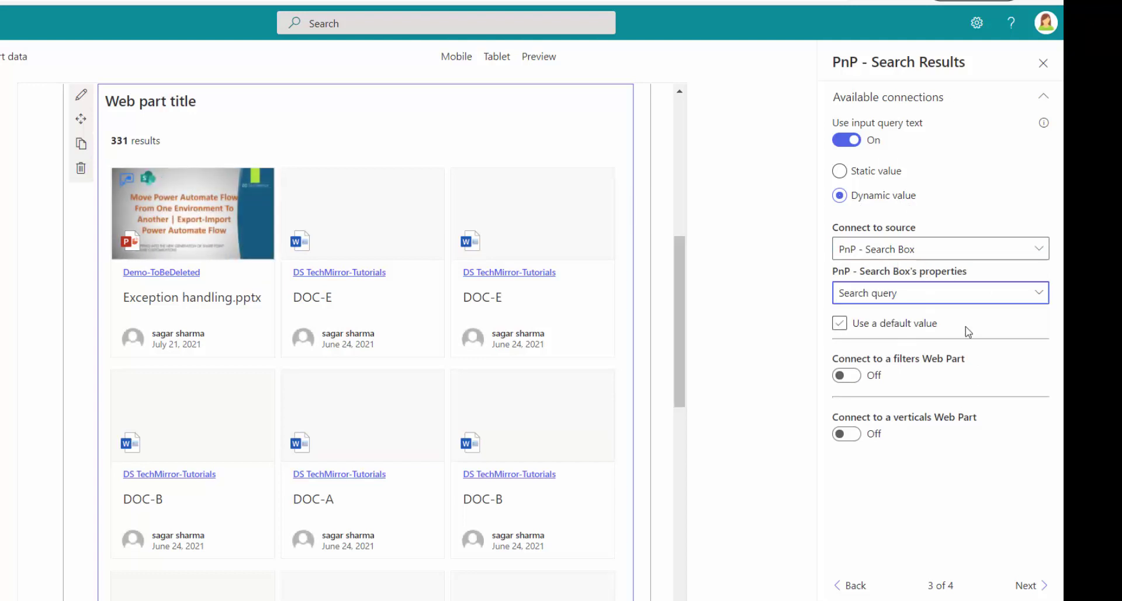
Enable a default value for the query text connection and set it to "*".
left_click(840, 323)
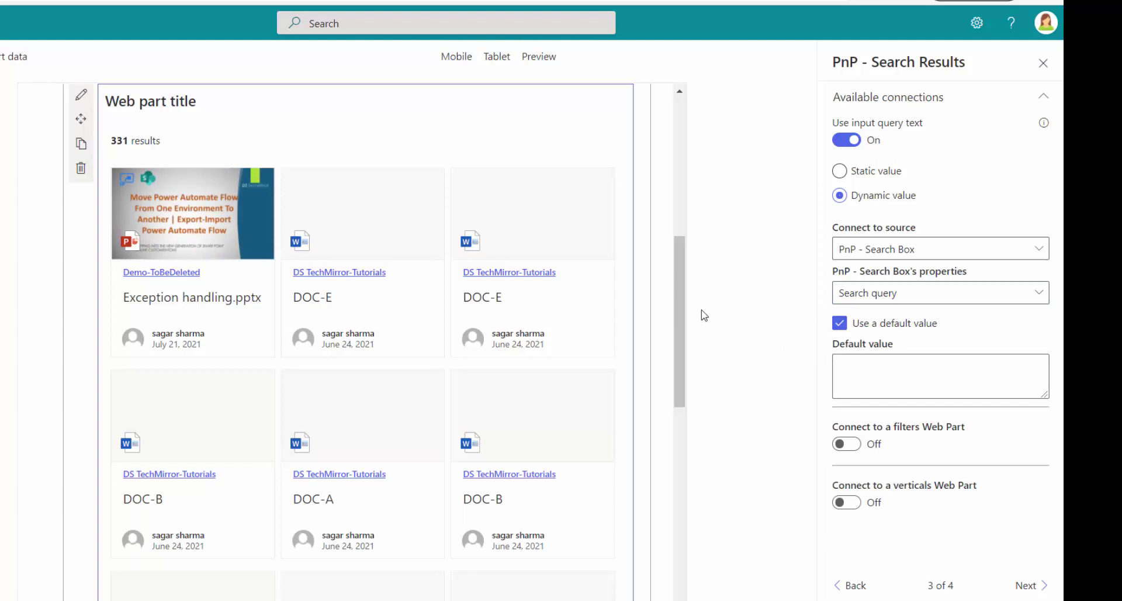
scroll(678, 303, "up", 7)
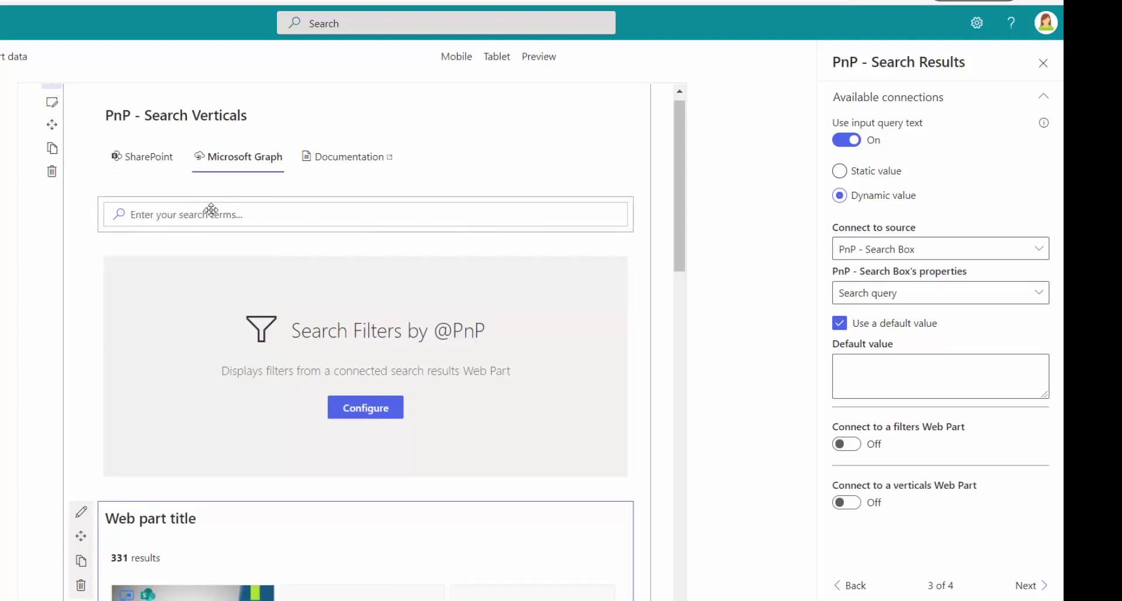
left_click_drag(678, 126, 721, 283)
left_click(841, 374)
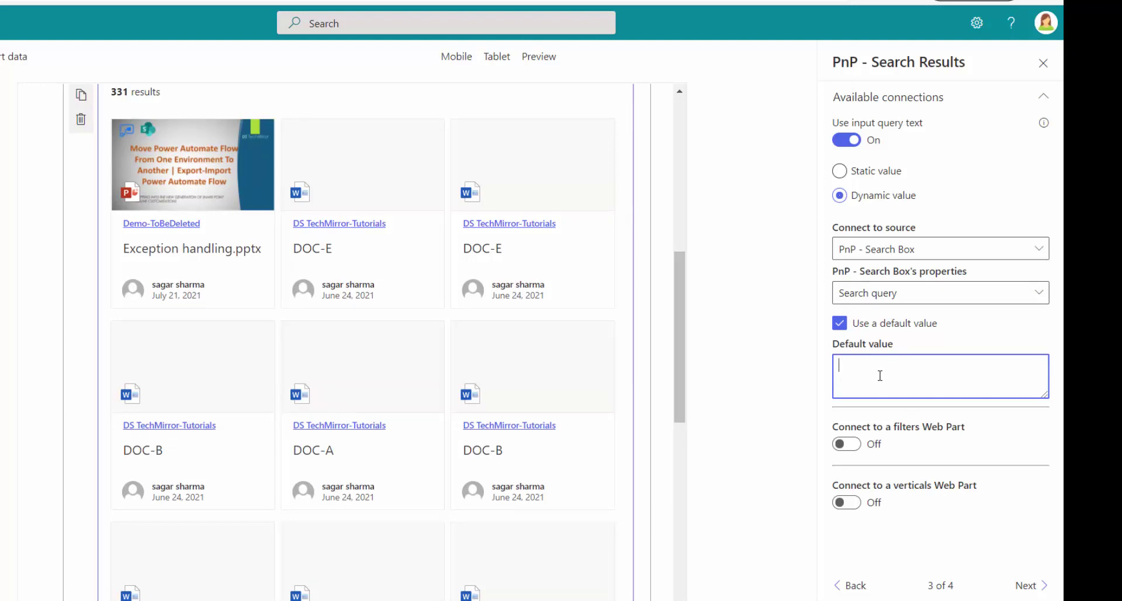
type("*")
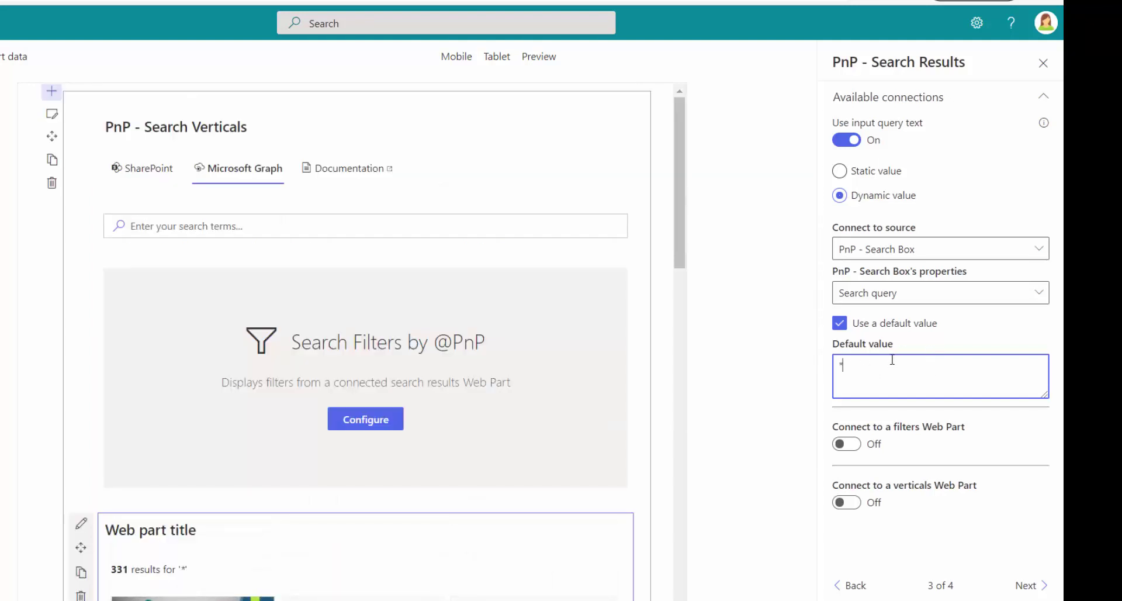
scroll(421, 357, "down", 10)
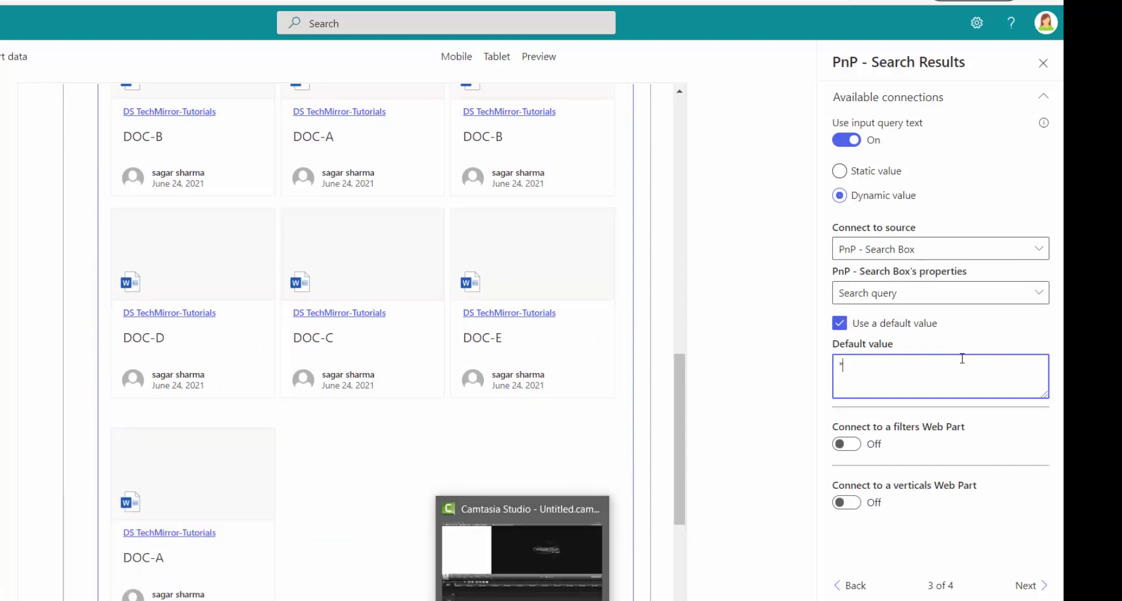
Turn on the connection to a filters web part and use the filters from the Search Filters Web Part.
left_click(854, 449)
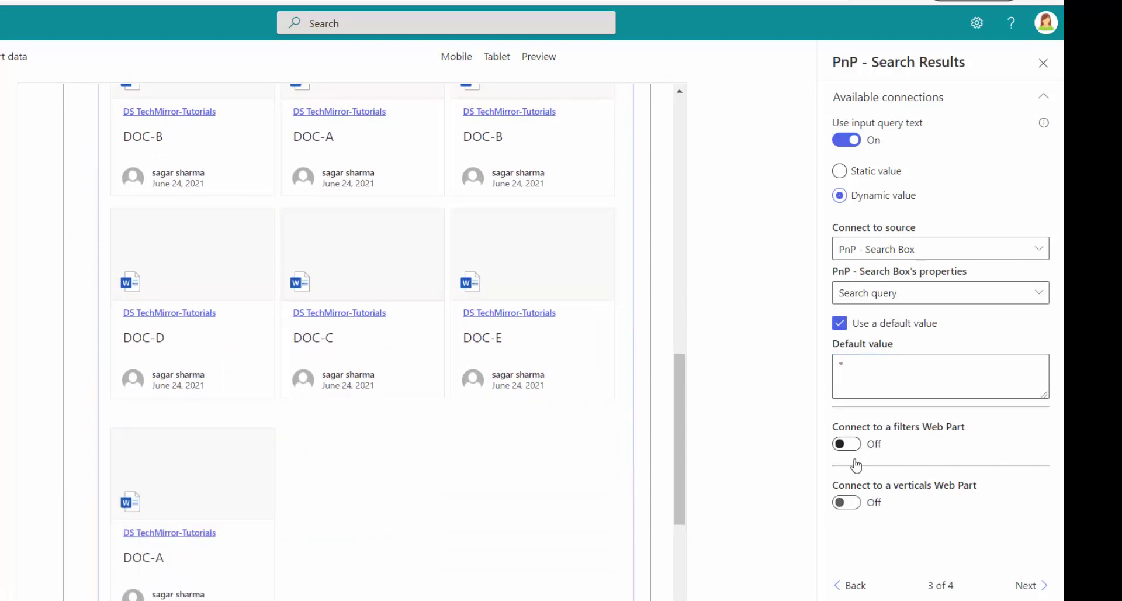
left_click(849, 444)
scroll(975, 489, "down", 1)
left_click(963, 476)
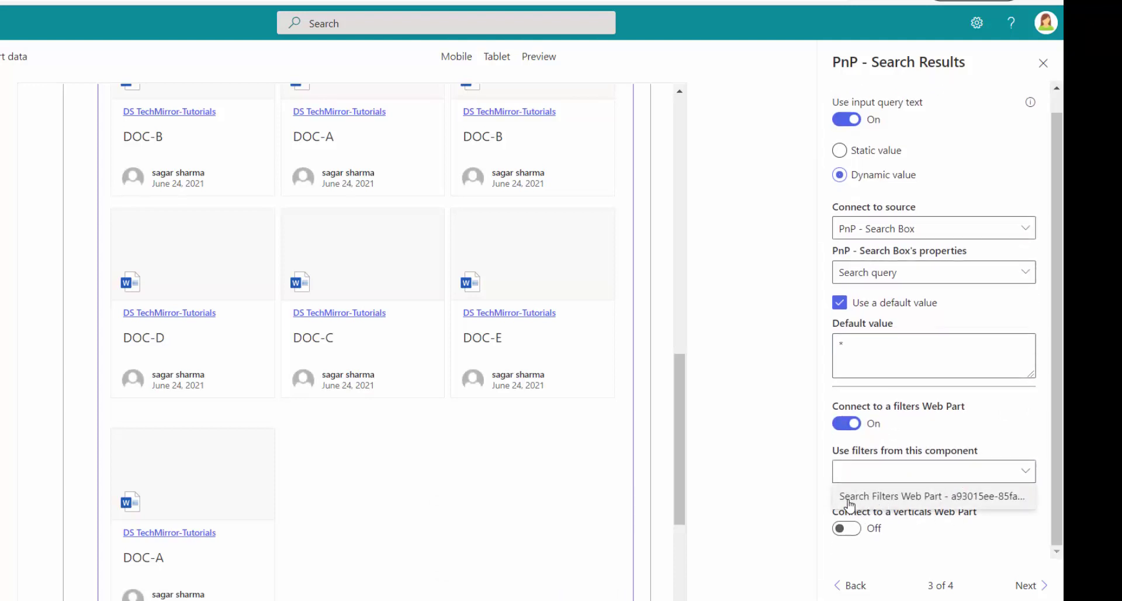
left_click(892, 502)
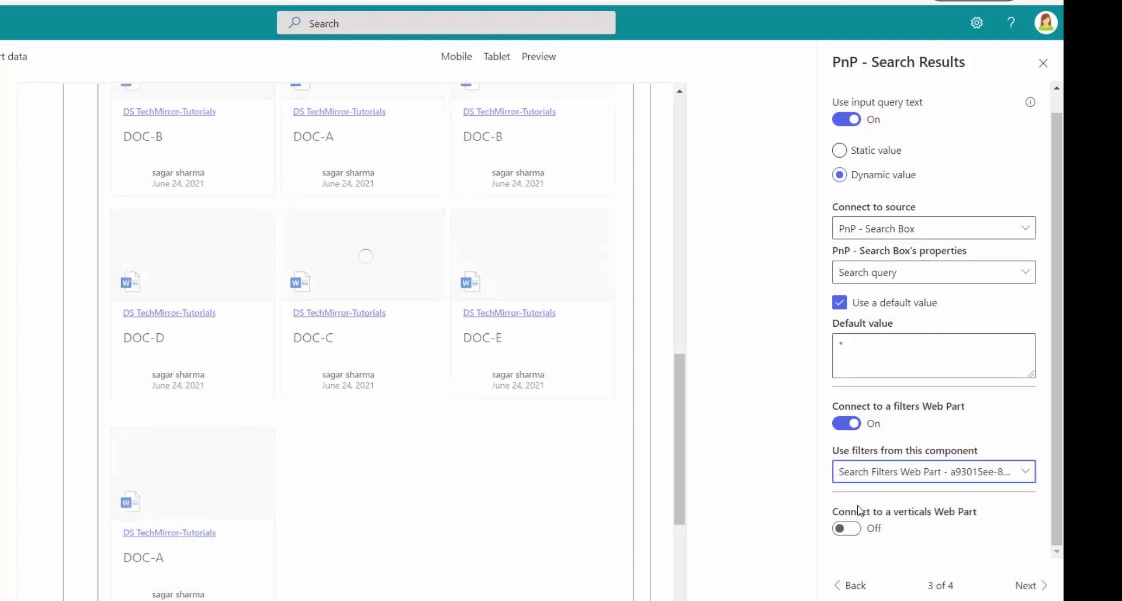
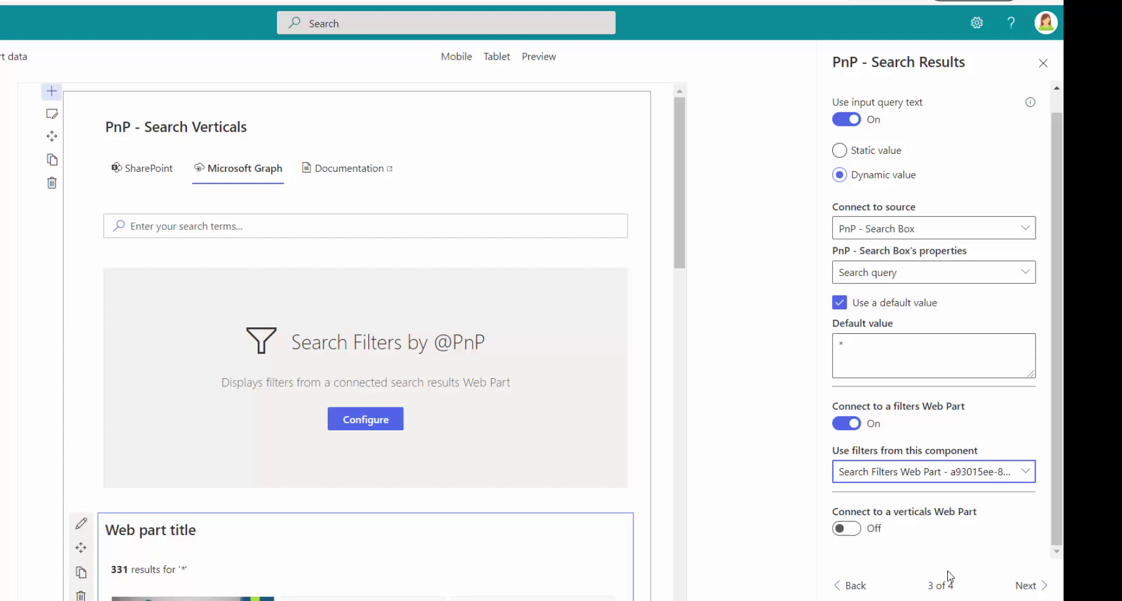
Look over the Search Results about page, extensibility and import/export settings, available layouts and the results on the page.
left_click(1030, 584)
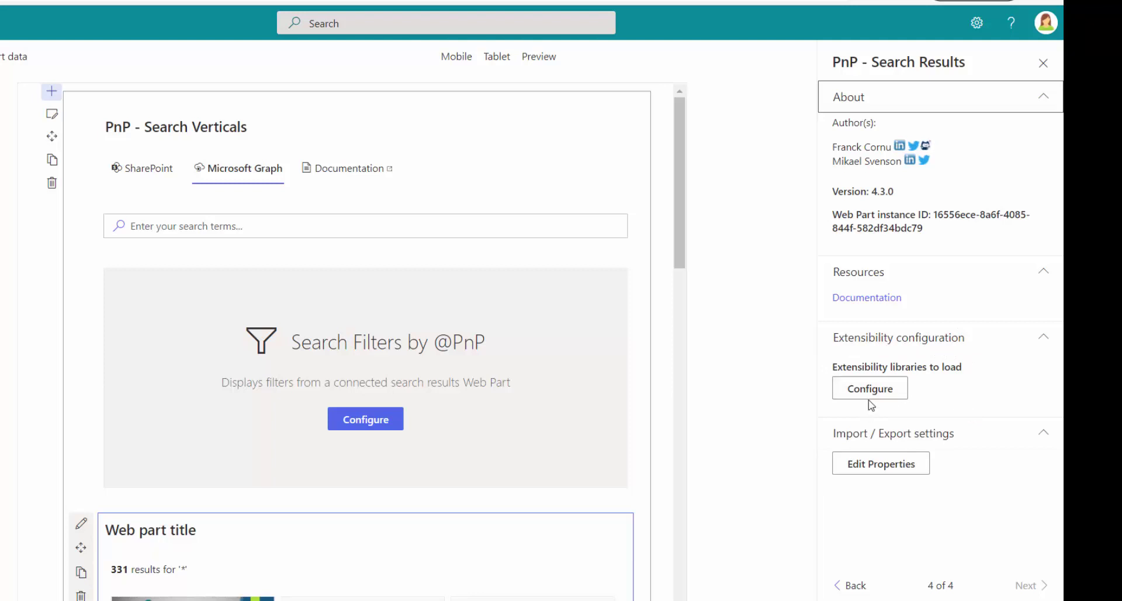
left_click_drag(675, 201, 685, 323)
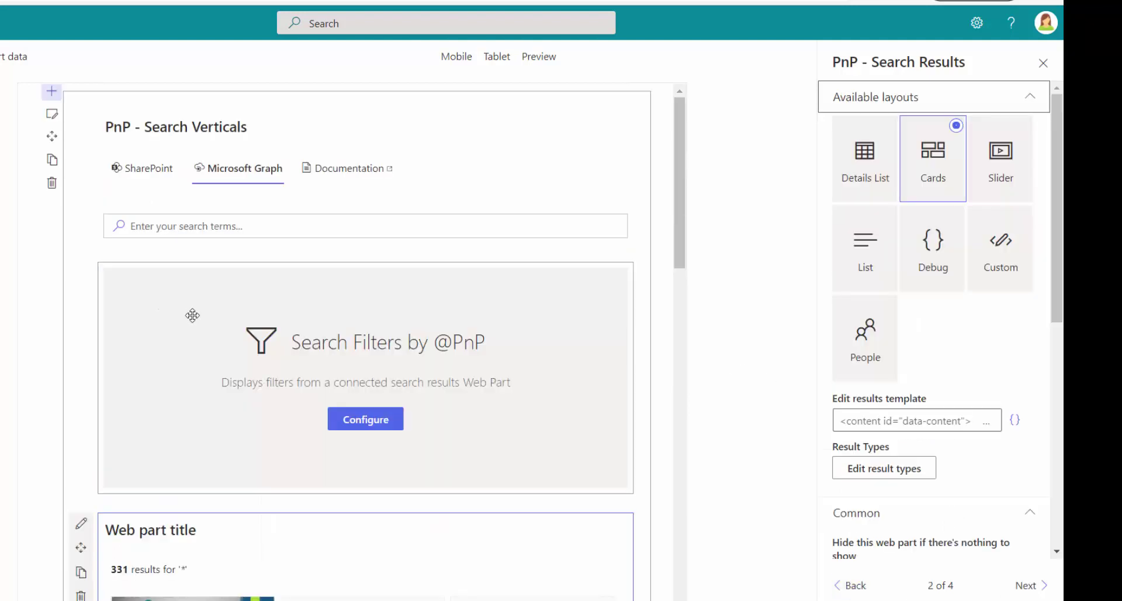
scroll(486, 476, "down", 5)
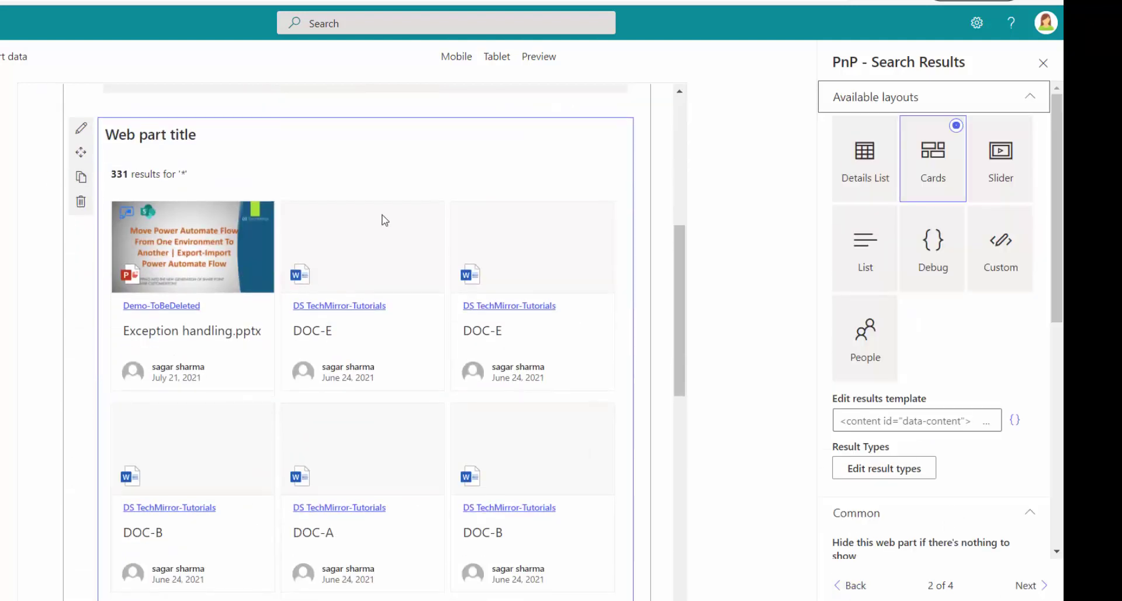
scroll(321, 443, "up", 6)
Look at the filter editor of the Search Filters web part and close it without adding a filter.
left_click(166, 311)
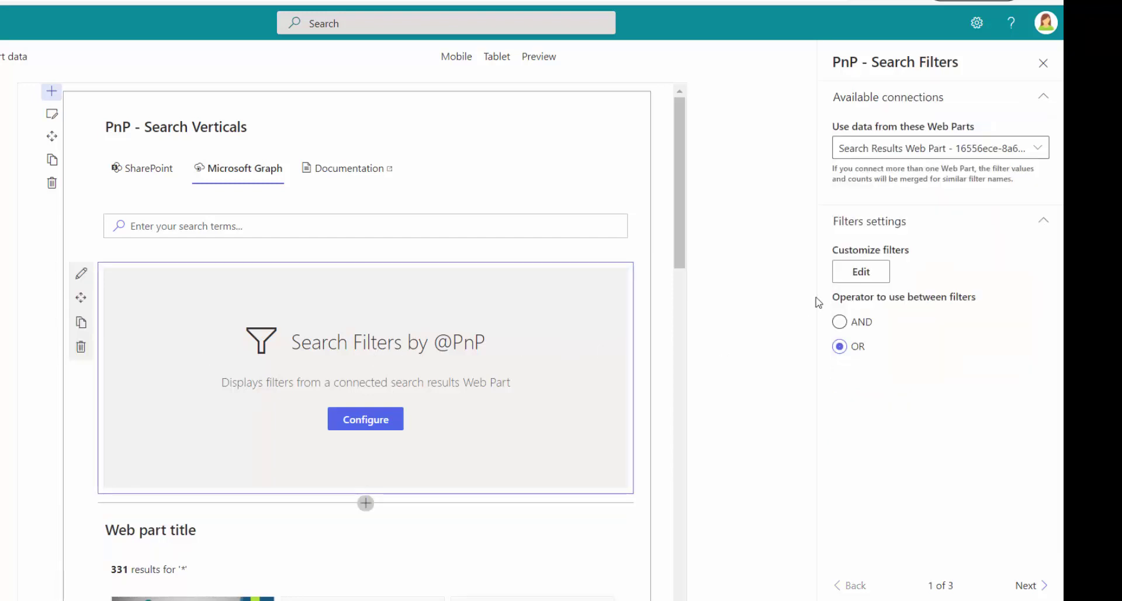
left_click(868, 275)
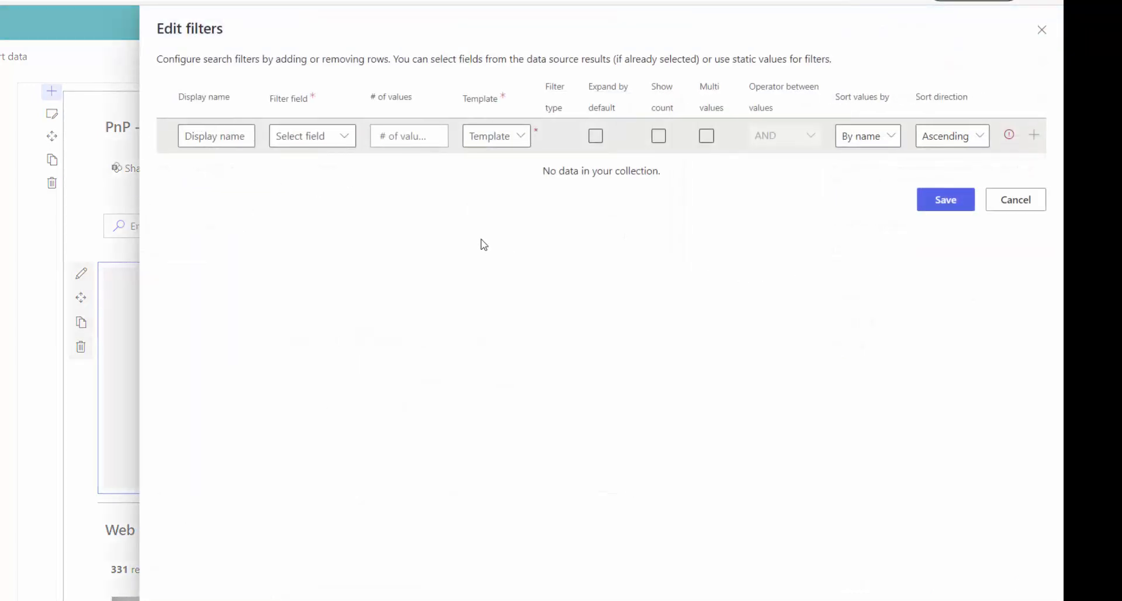
left_click(1041, 30)
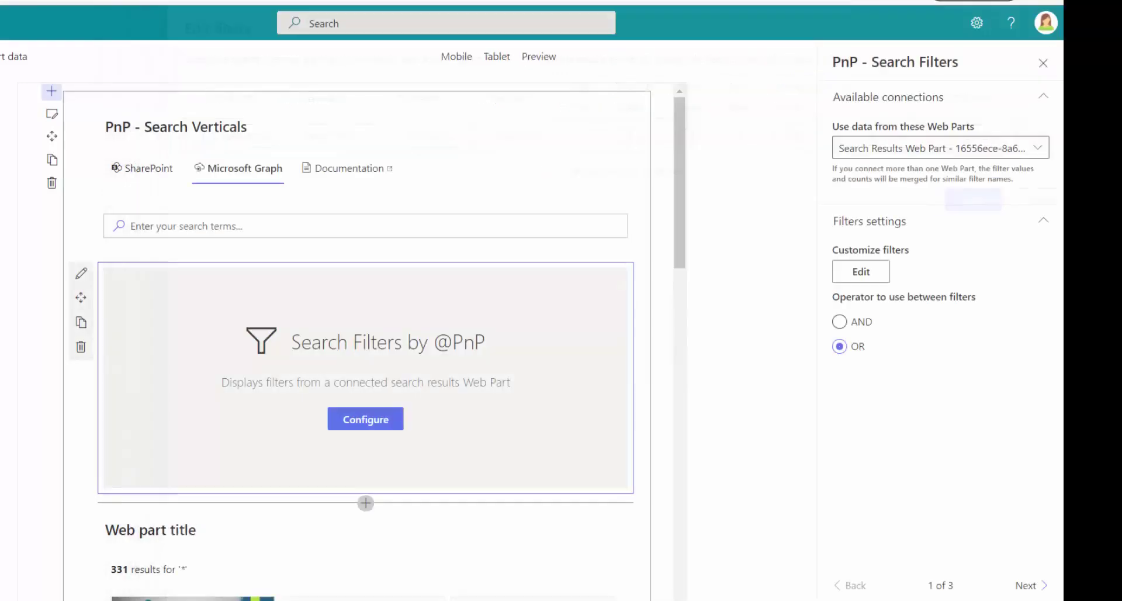
Clear and reselect the Search Results Web Part as the data source of the Search Filters web part.
left_click(1037, 147)
left_click(846, 172)
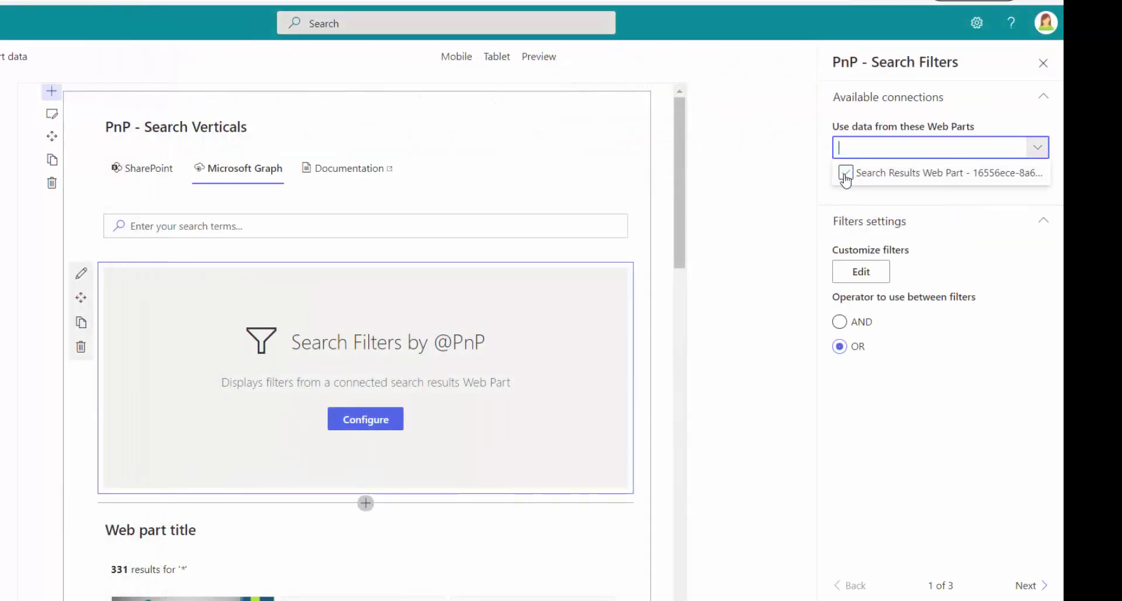
left_click(845, 172)
left_click(984, 228)
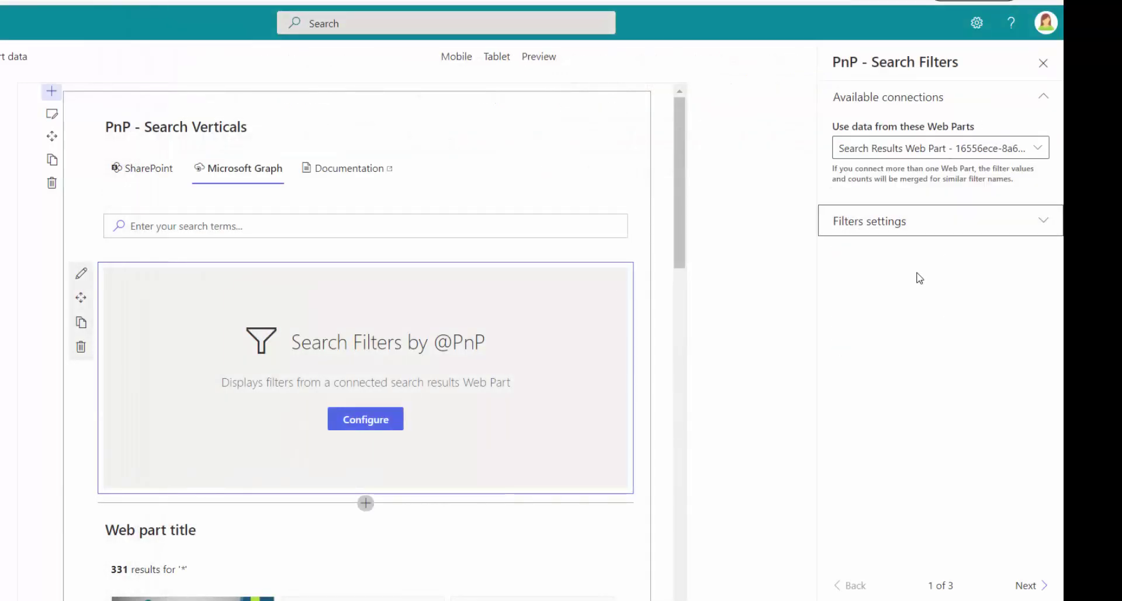
left_click(927, 223)
Open the filter editor and review its columns, including the number of values, show count and multi values options.
left_click(869, 278)
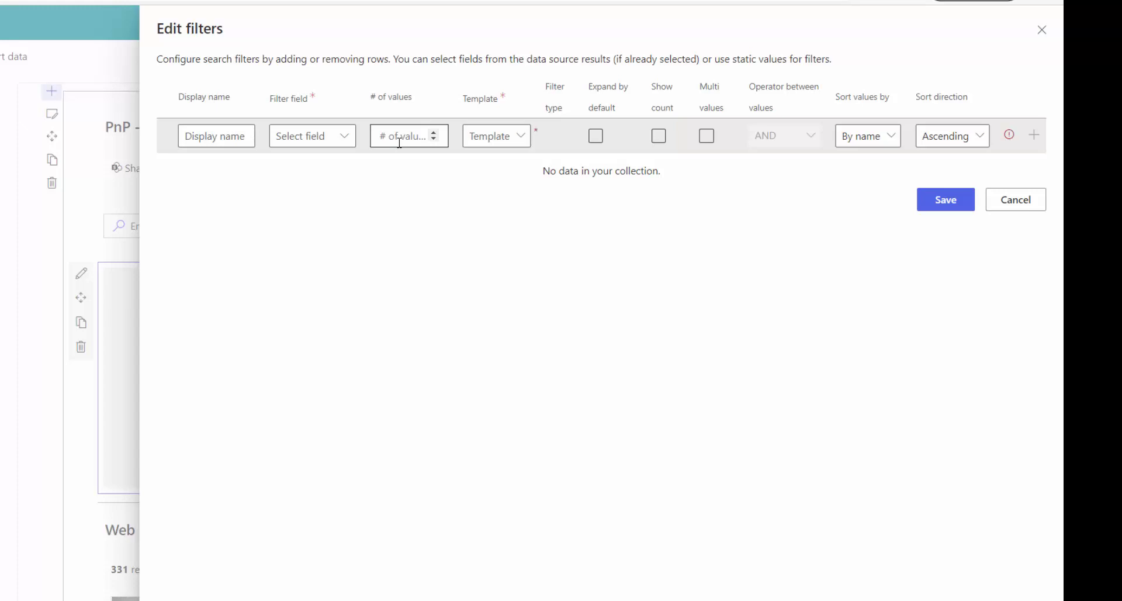
triple_click(395, 98)
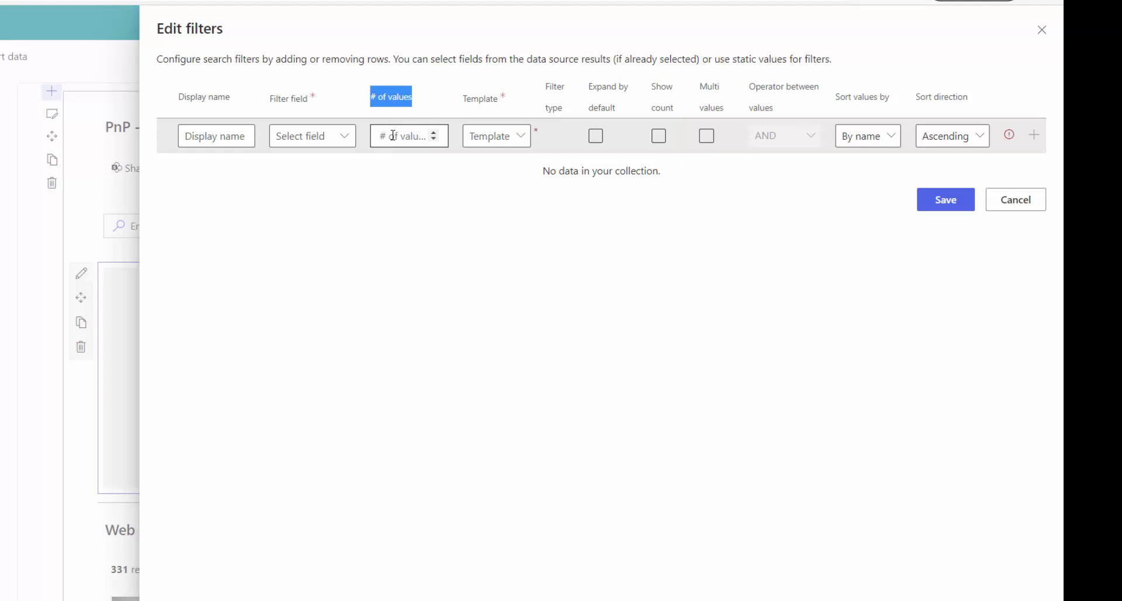
left_click(538, 229)
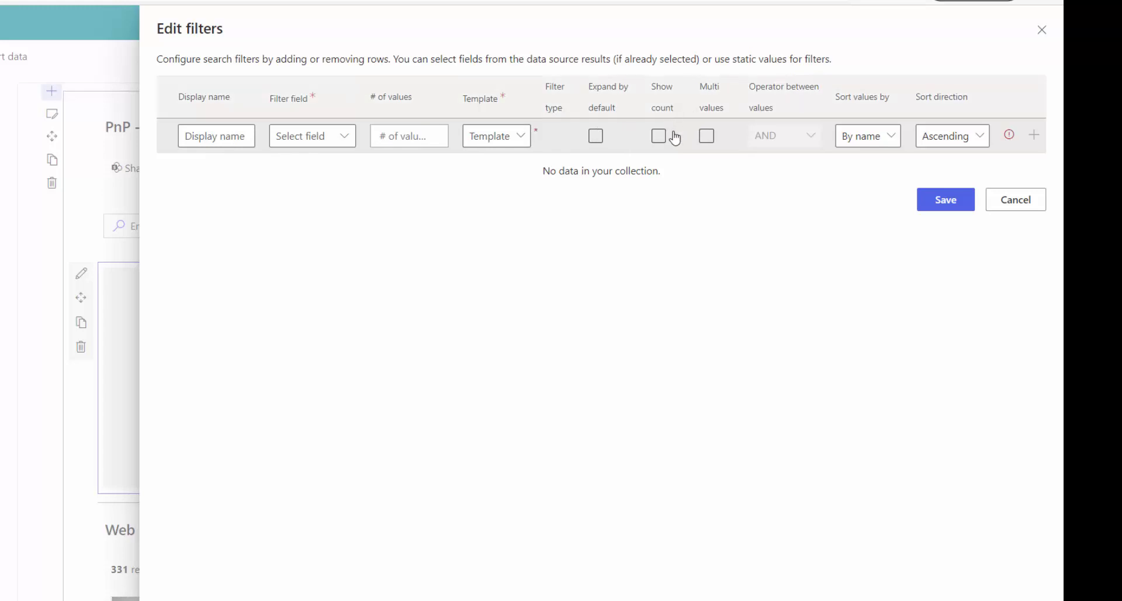
left_click(707, 136)
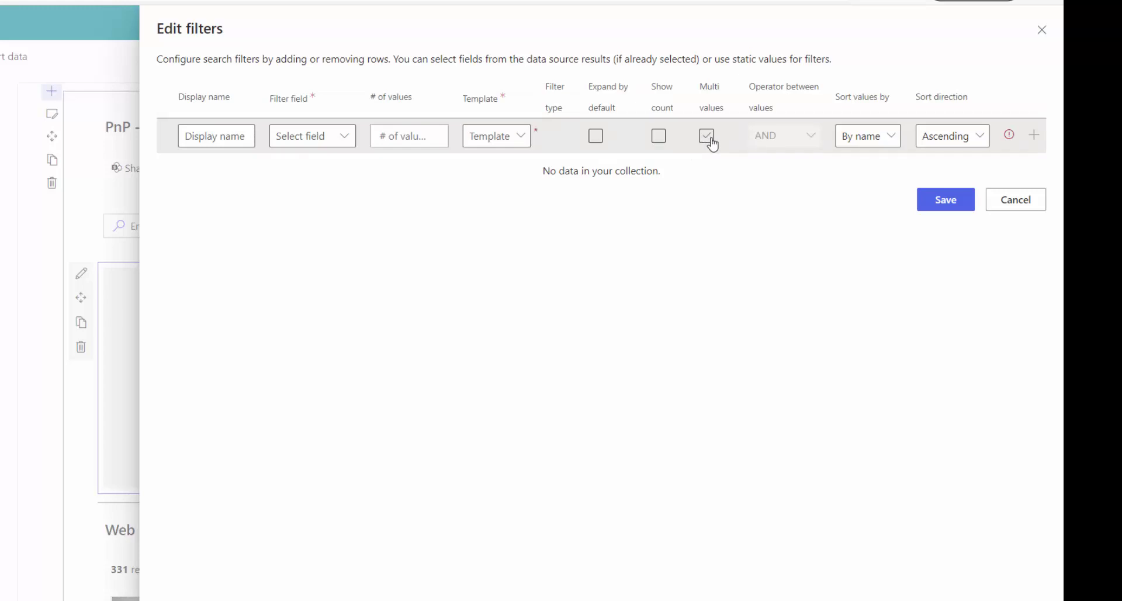
Choose FileType as the field of the new filter and give it the display name "Type of Document".
left_click(346, 141)
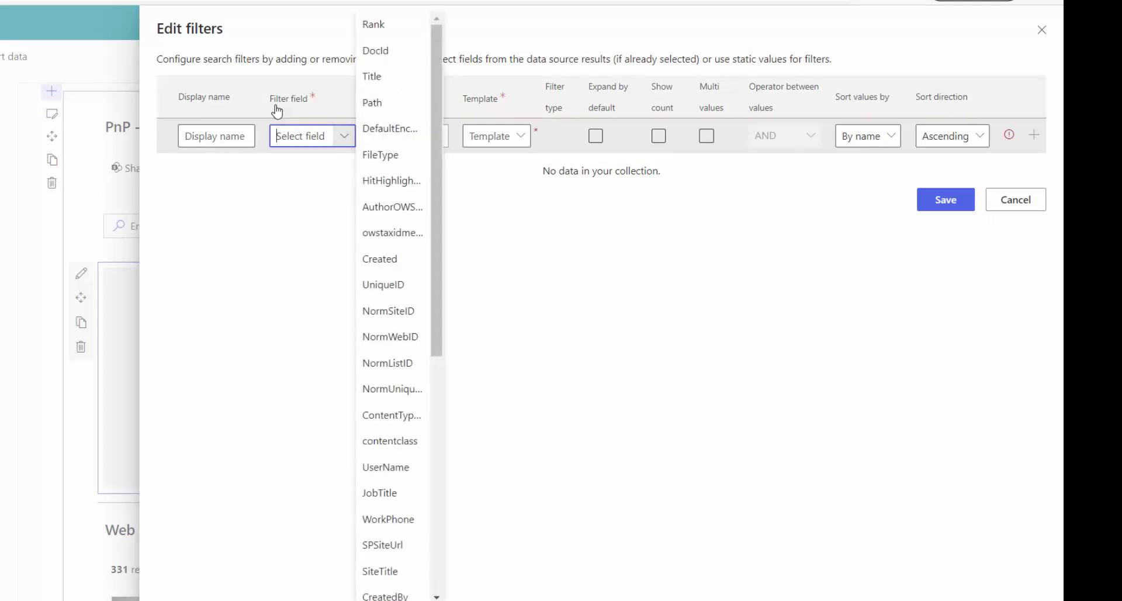
scroll(408, 465, "down", 5)
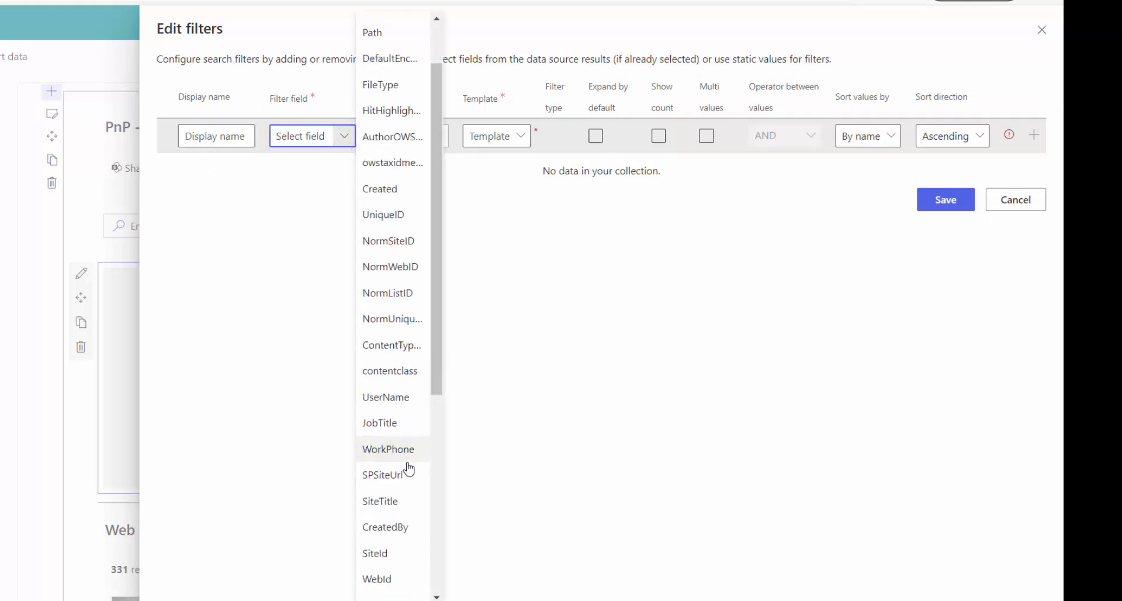
scroll(408, 458, "up", 5)
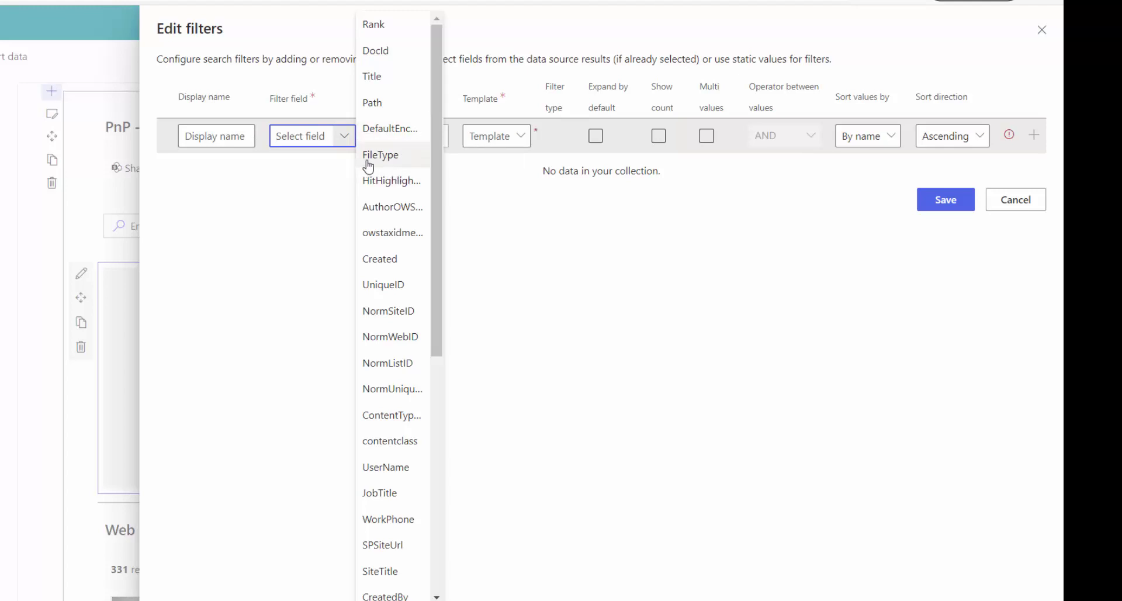
left_click(397, 159)
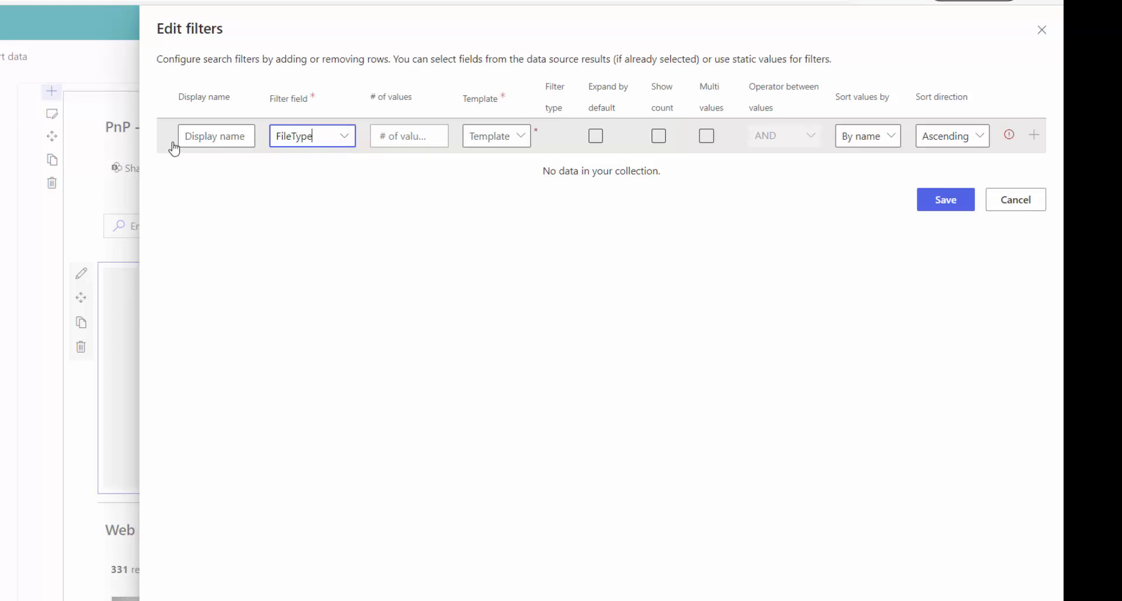
left_click(215, 141)
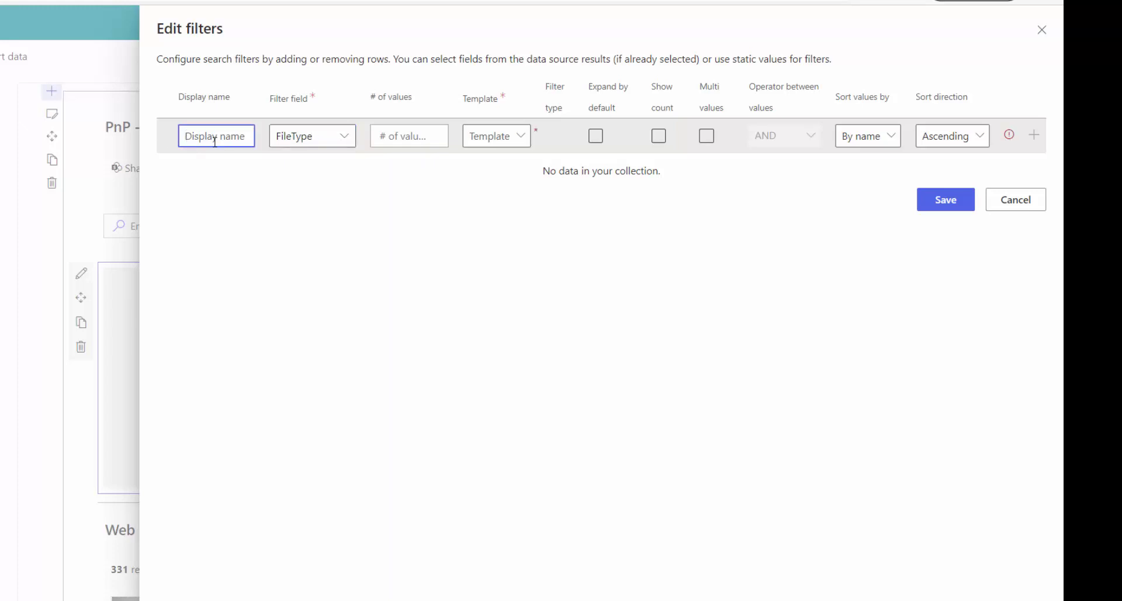
type("Type o")
type("f Document")
Give the Type of Document filter the Check box template and enable expand by default, show count and multi values.
left_click(439, 135)
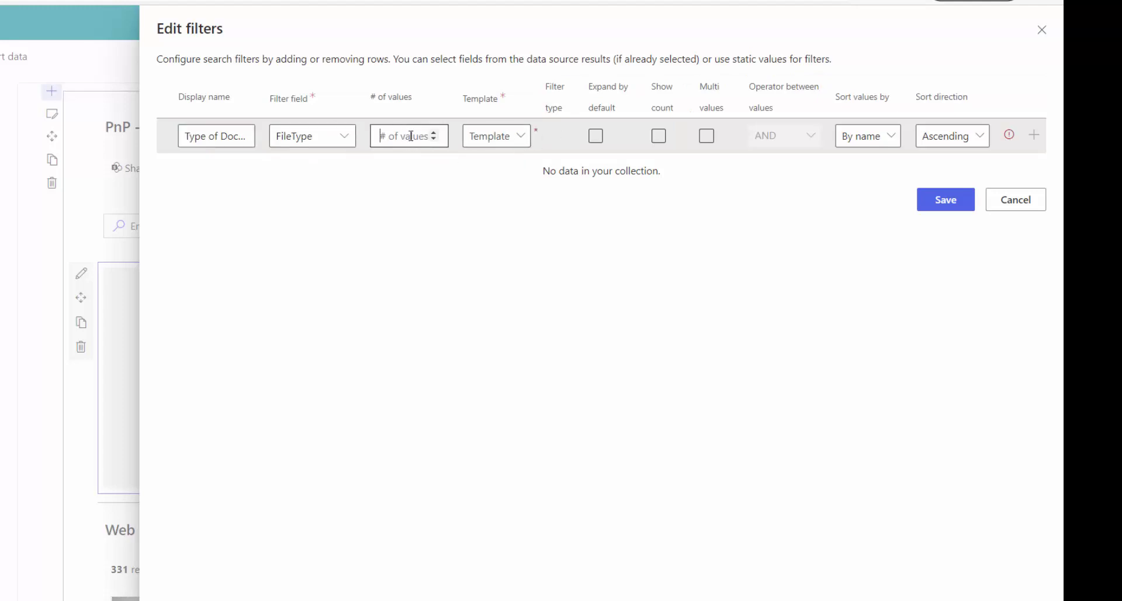
left_click(524, 137)
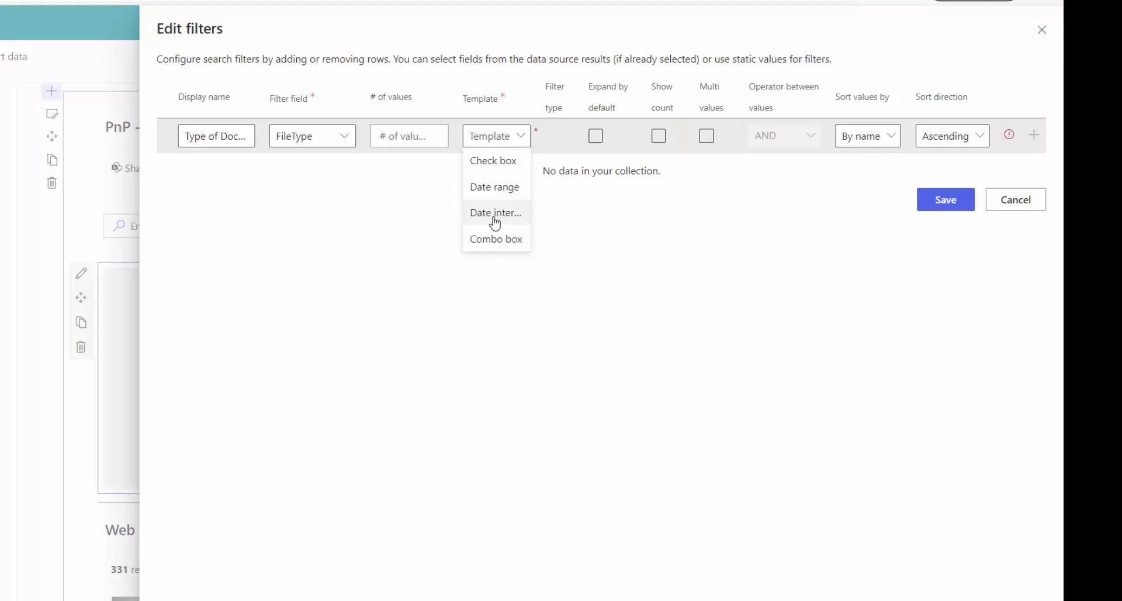
left_click(492, 167)
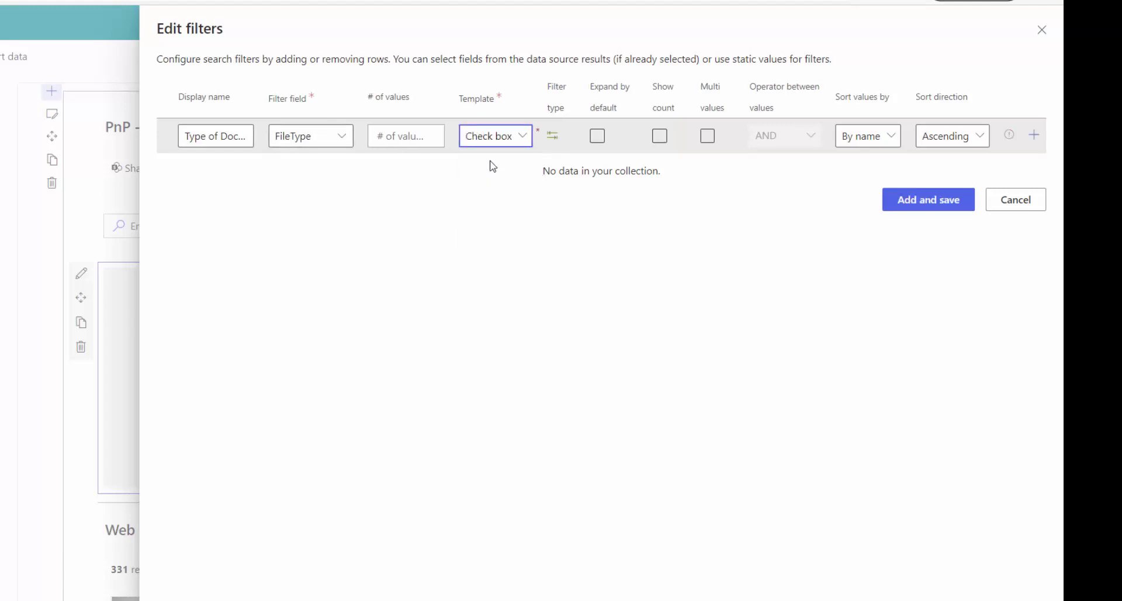
left_click(598, 136)
left_click(660, 136)
left_click(708, 136)
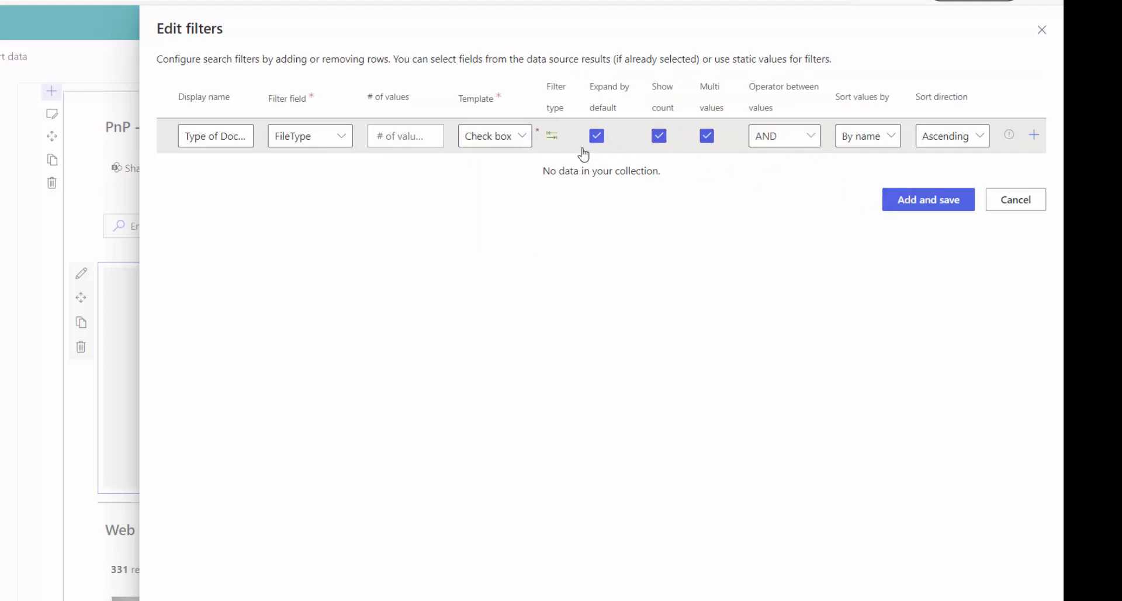
Set the operator between values of the Type of Document filter to OR and save the filter.
left_click(812, 140)
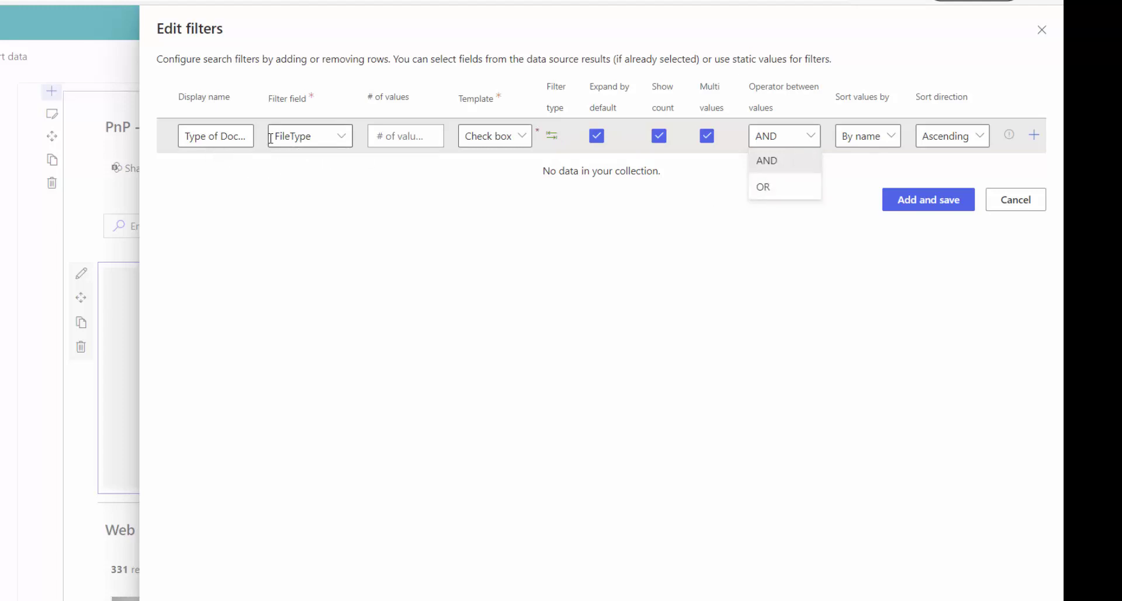
left_click(776, 190)
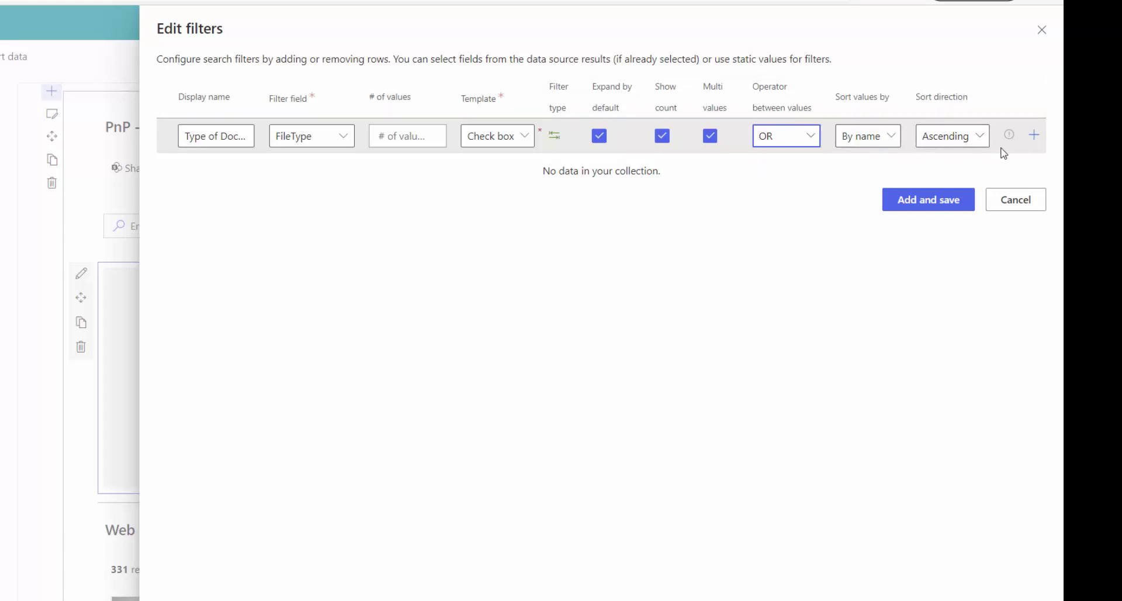
left_click(909, 205)
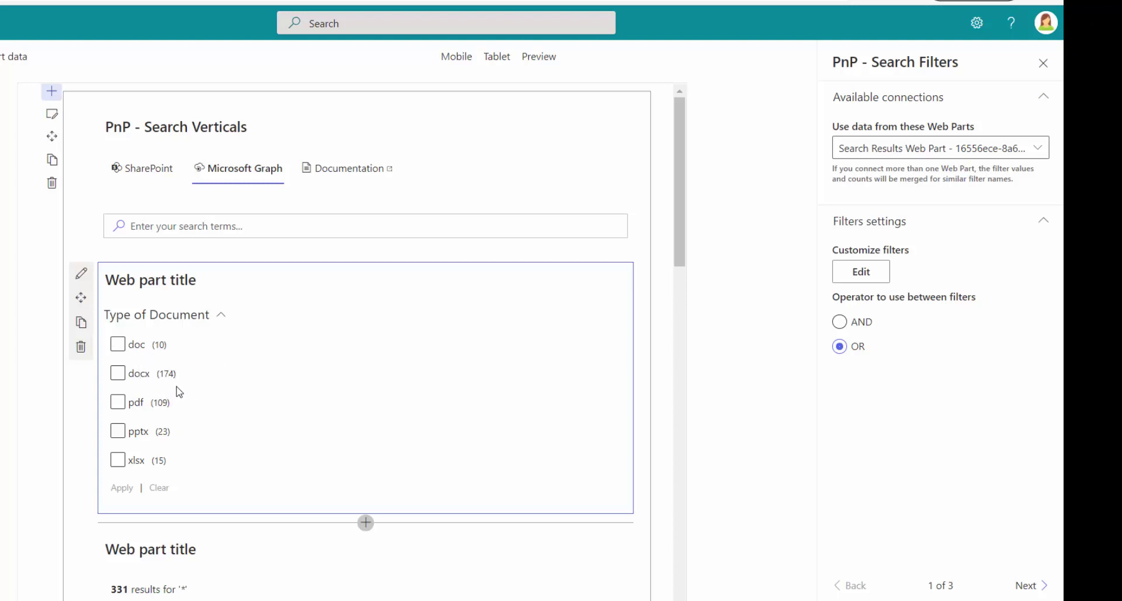
left_click(157, 381)
scroll(148, 419, "down", 3)
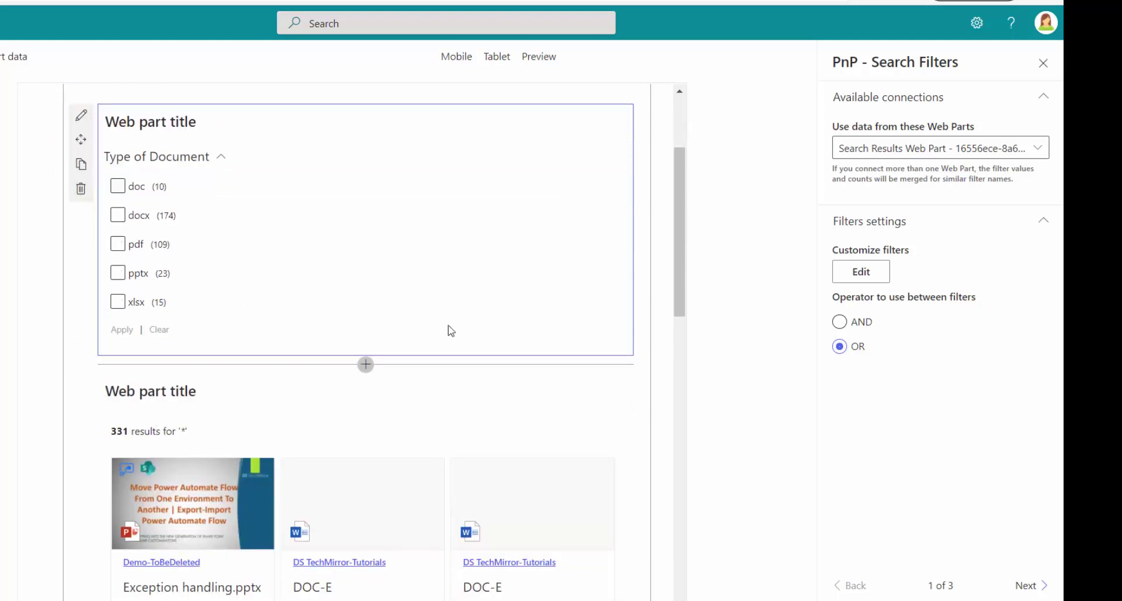
Compare the Vertical and Horizontal layouts of the Search Filters web part and choose Horizontal.
left_click(1030, 585)
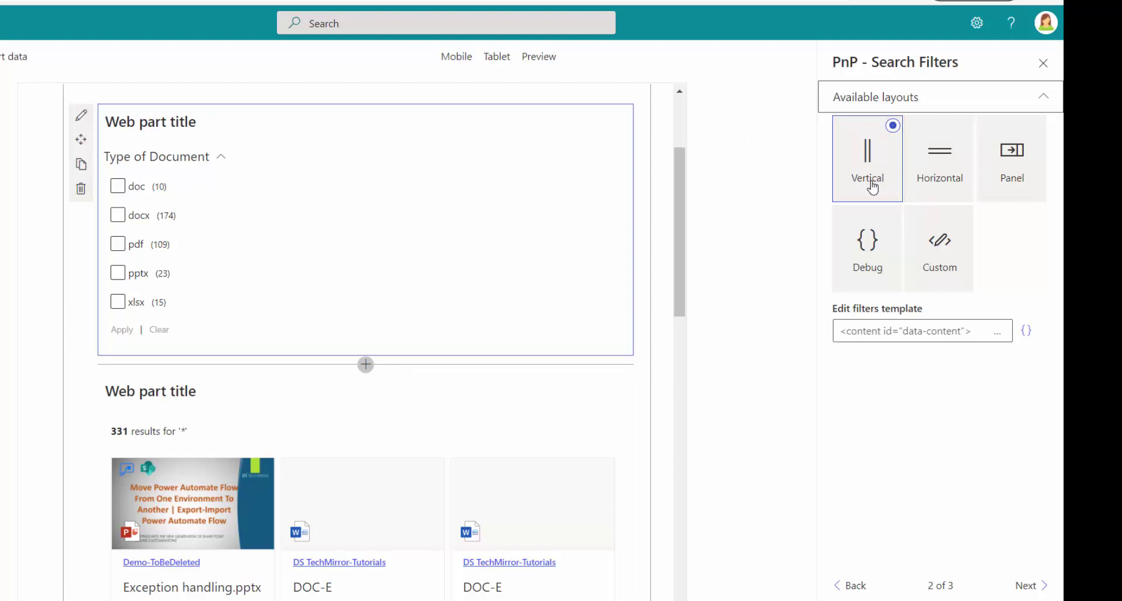
left_click(940, 175)
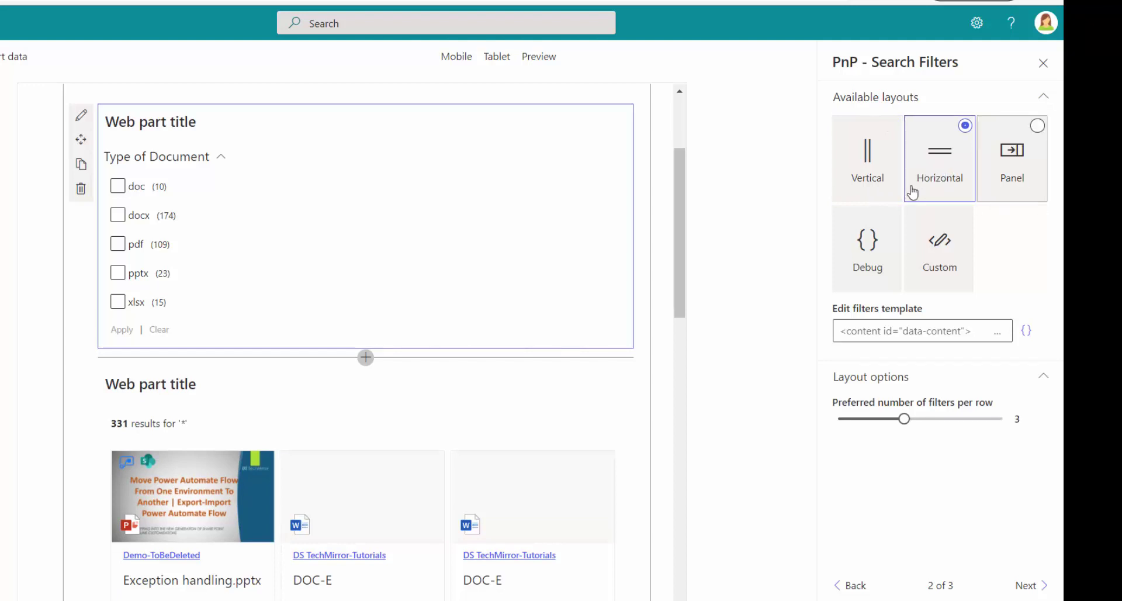
left_click(877, 172)
left_click(945, 177)
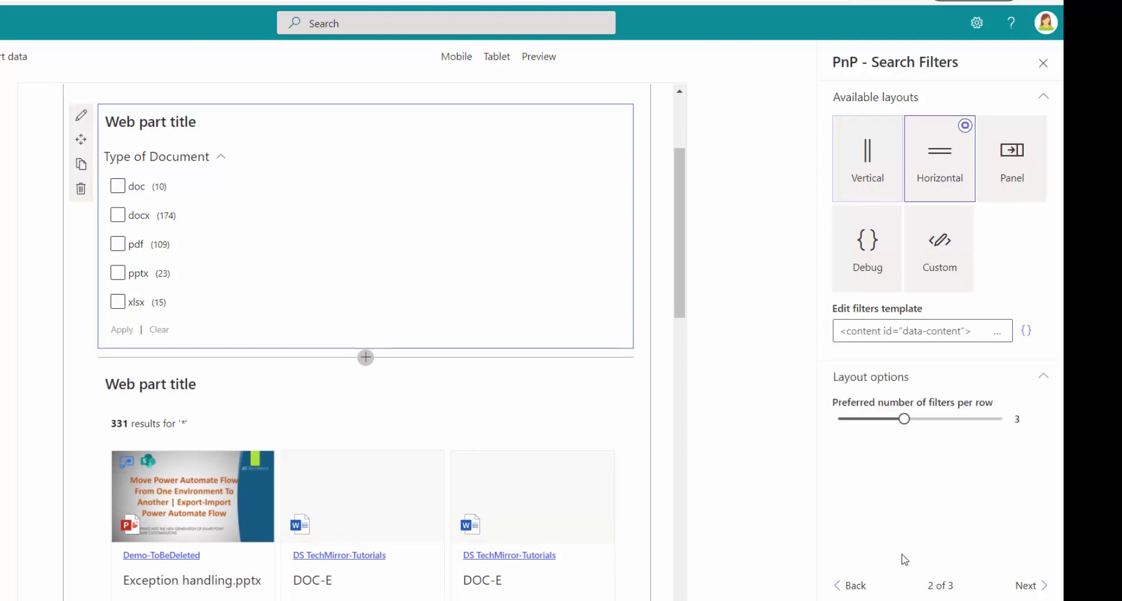
Add a second filter on the Created field with the display name "Date".
left_click(850, 585)
left_click(869, 277)
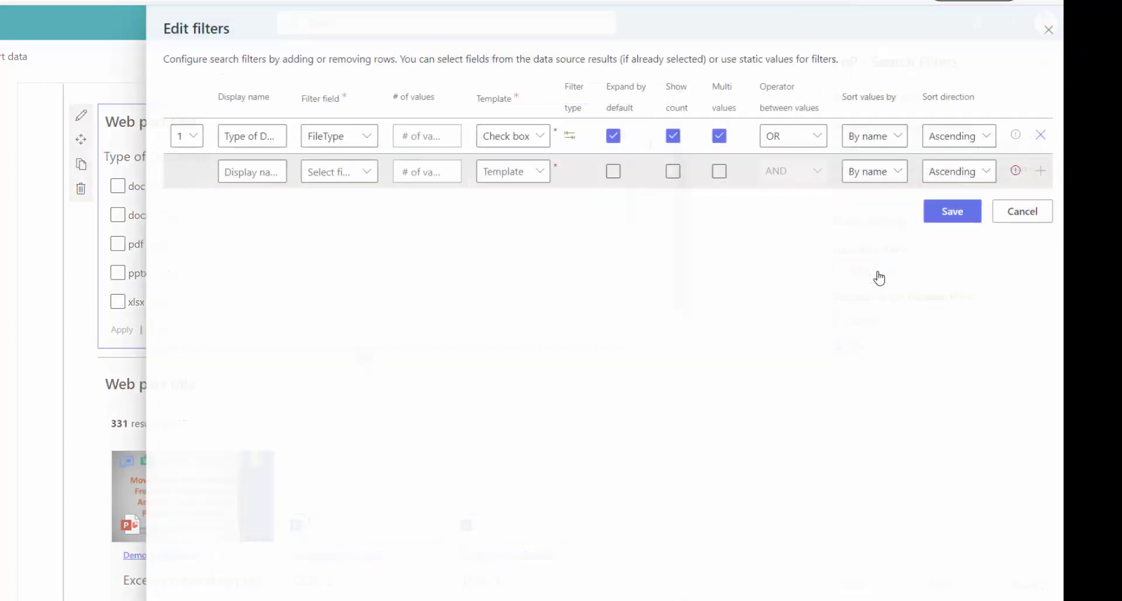
left_click(361, 173)
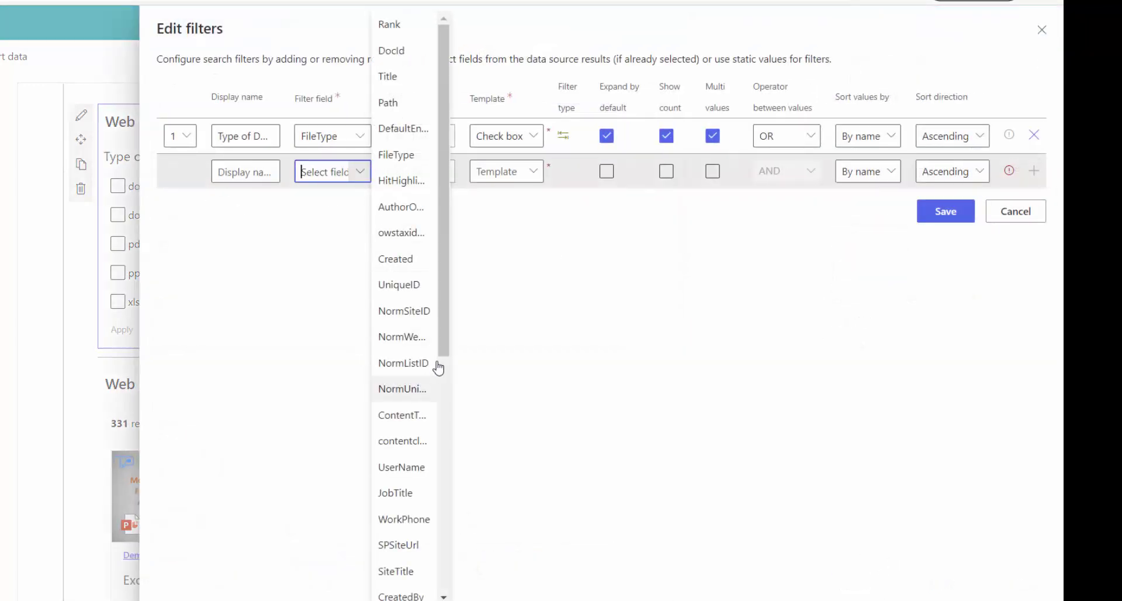
left_click(409, 261)
left_click(231, 171)
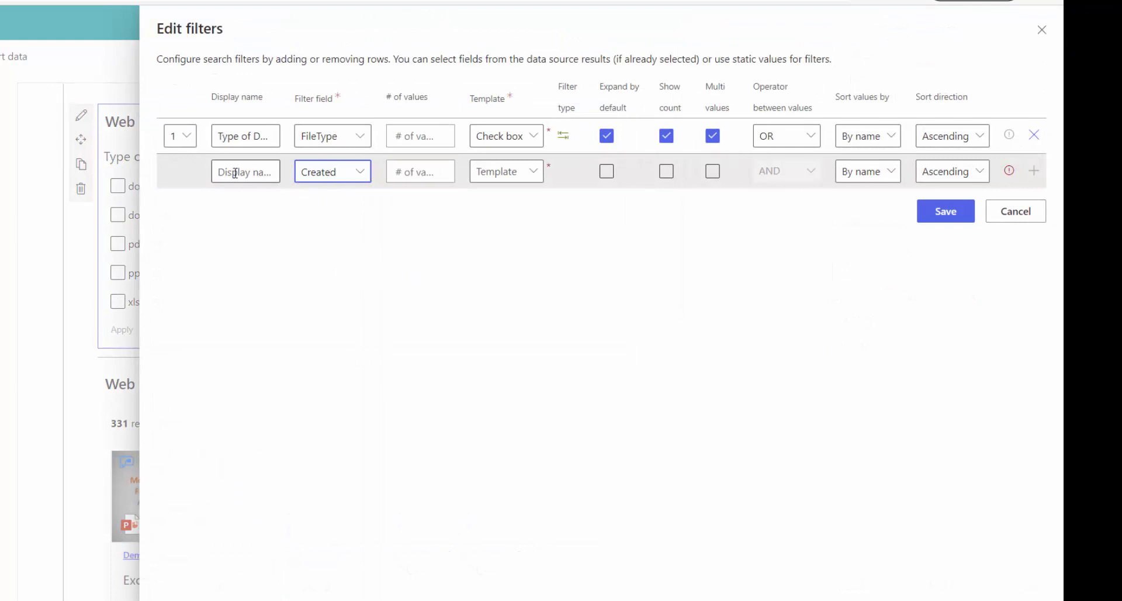
type("D")
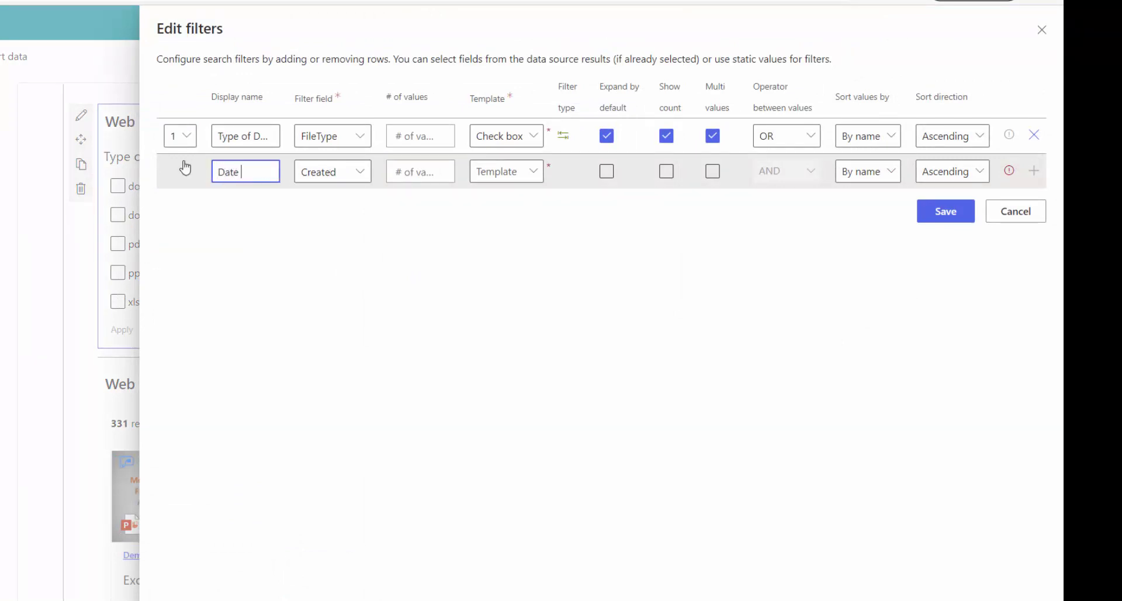
type("ate")
Give the Date filter the Date range template, expand it by default and save the filters.
left_click(436, 171)
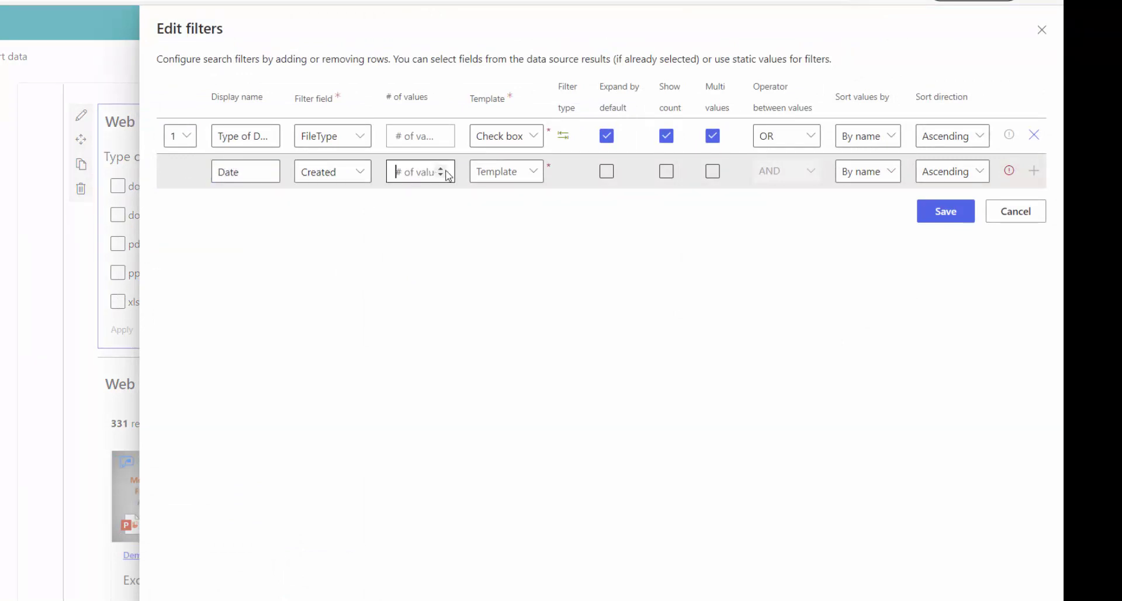
left_click(485, 172)
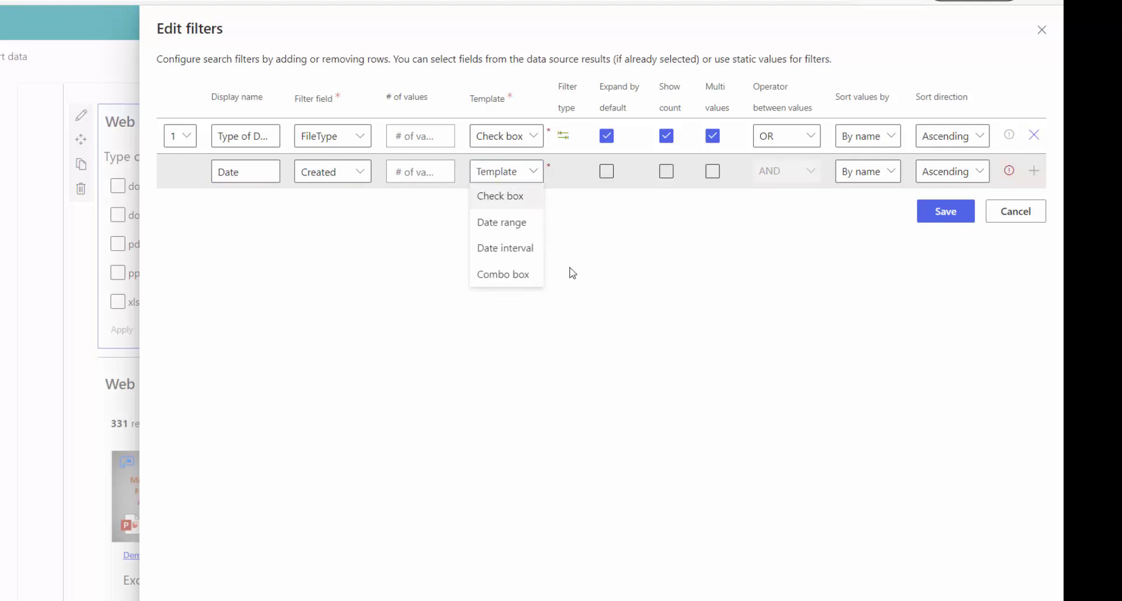
left_click(510, 227)
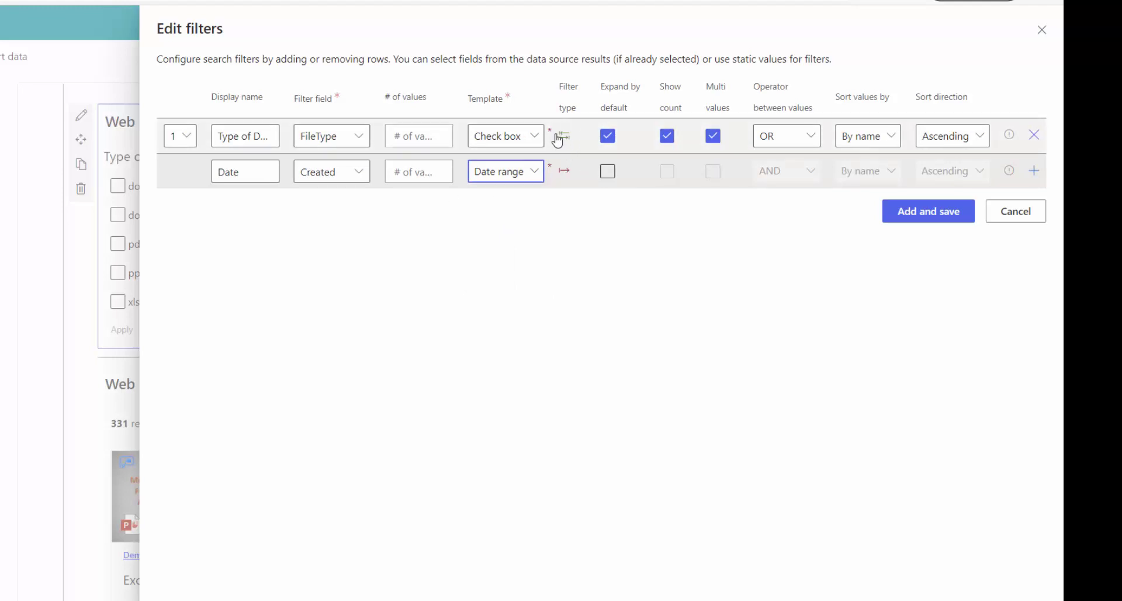
mouse_move(567, 143)
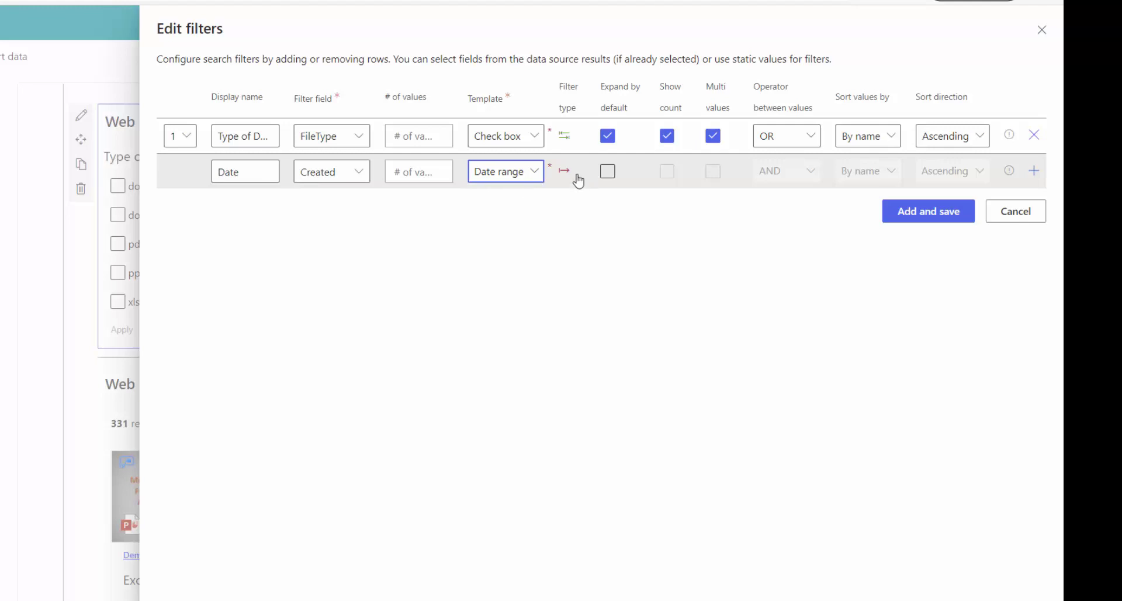
mouse_move(565, 176)
left_click(608, 171)
left_click(929, 211)
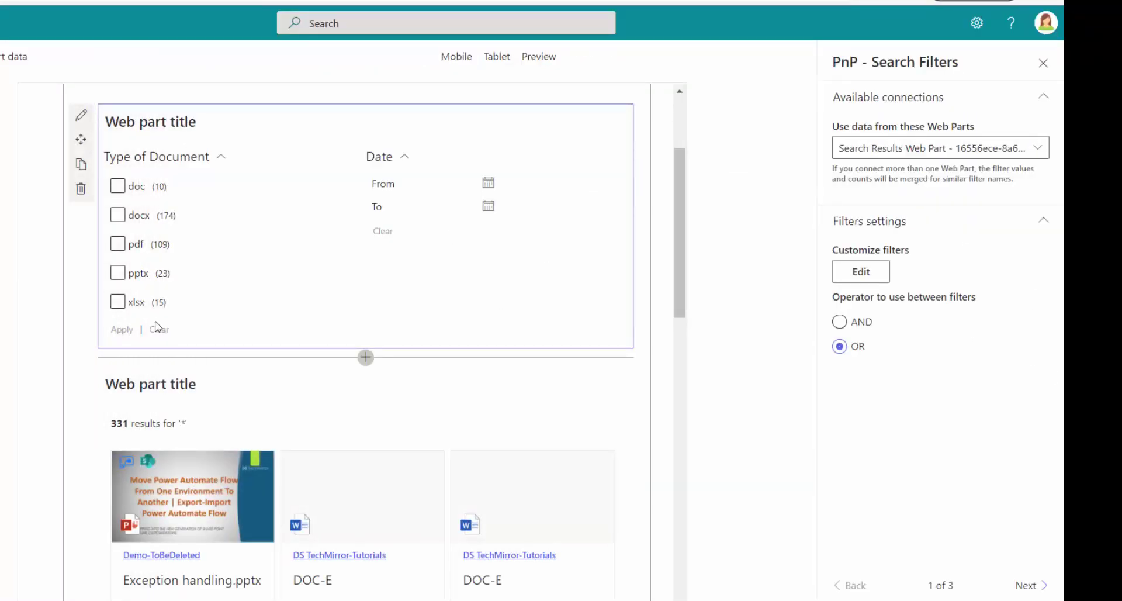
scroll(509, 374, "down", 1)
scroll(508, 374, "up", 2)
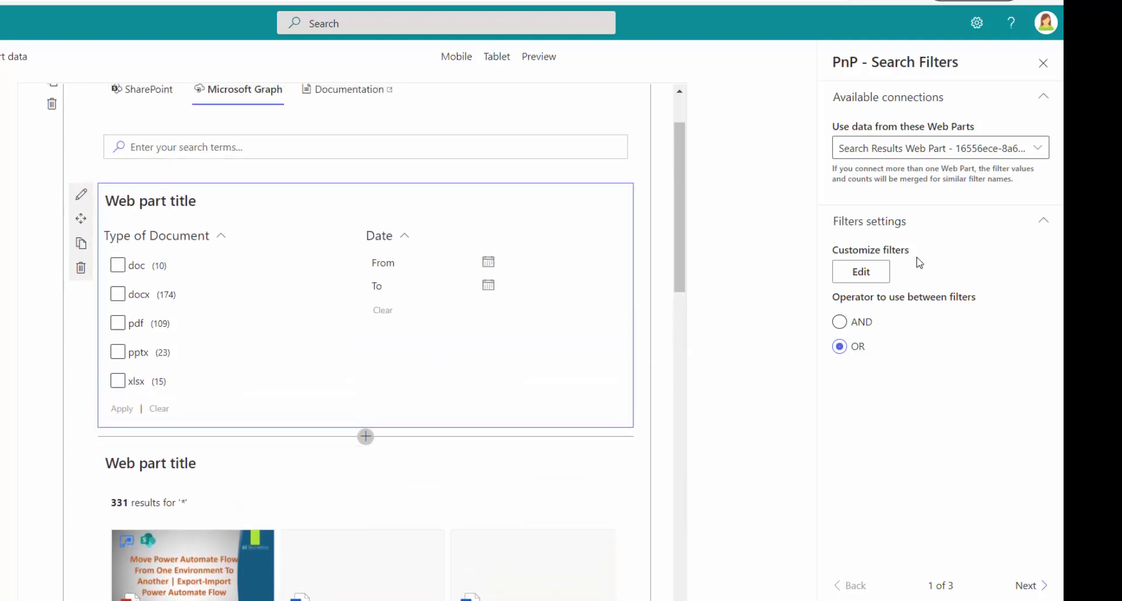
Try the Vertical and Horizontal layouts with both the Type of Document and Date filters.
left_click(1030, 585)
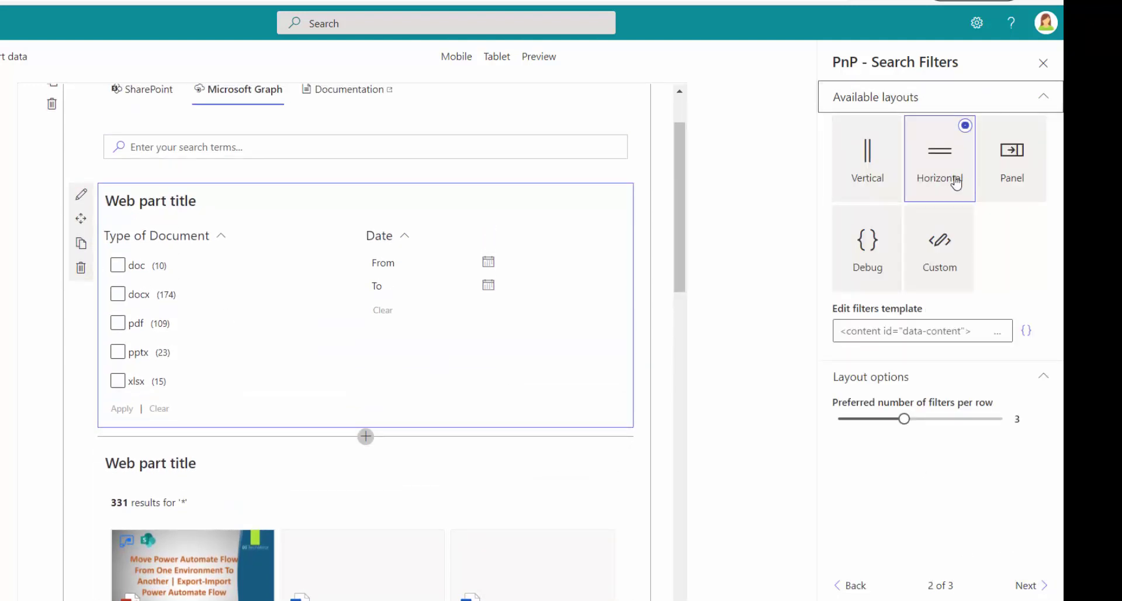
left_click(877, 156)
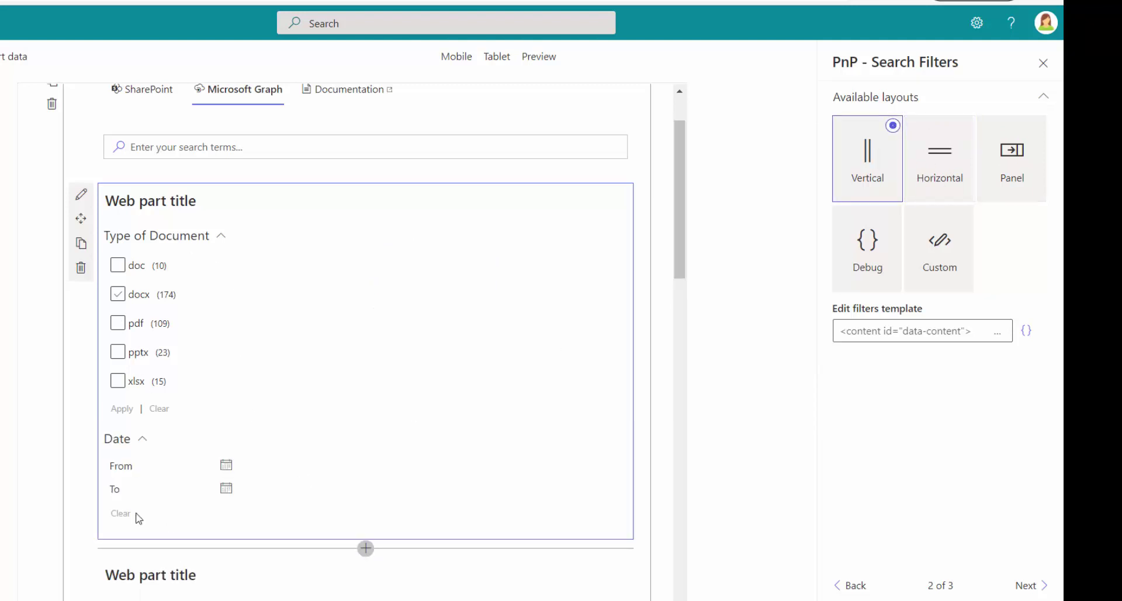
left_click(941, 178)
Try the Panel layout for the filters, open the filters pane to inspect it and close it.
left_click(1010, 169)
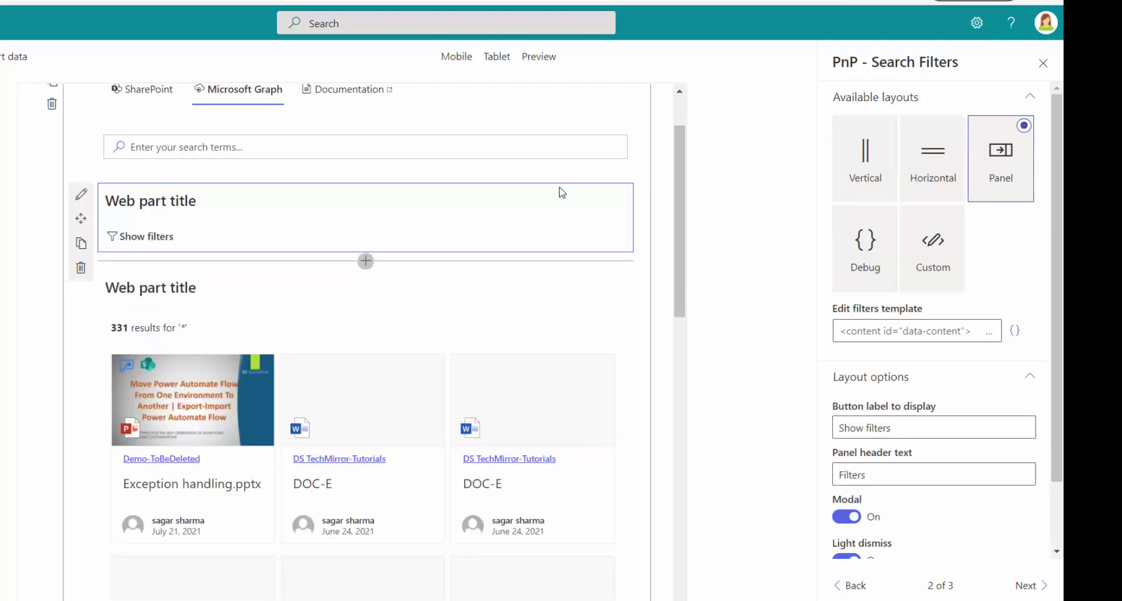
left_click(136, 240)
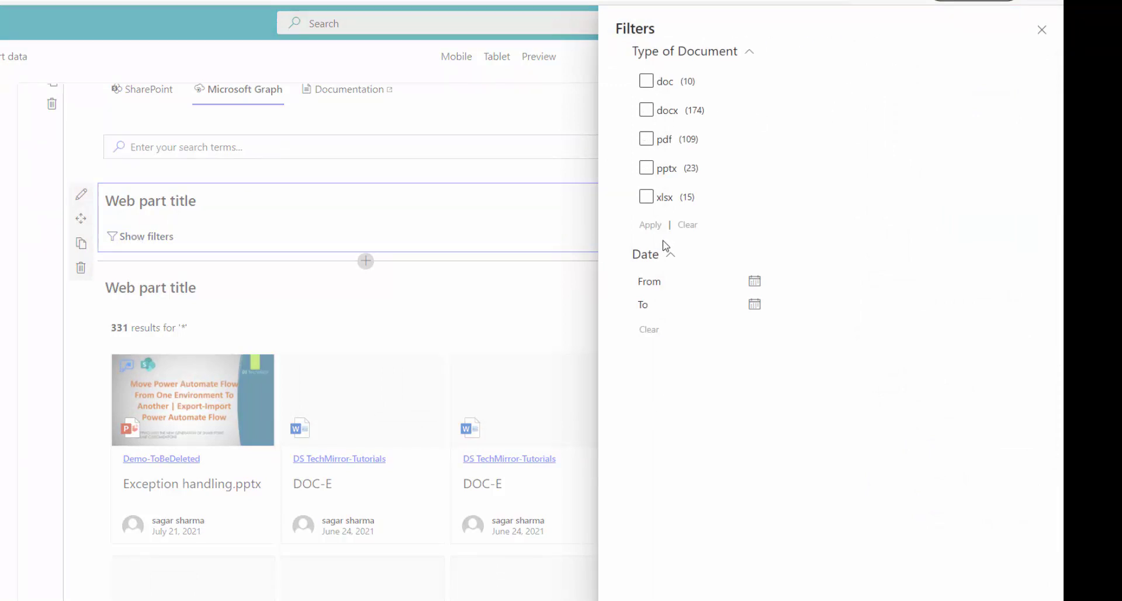
left_click(647, 81)
left_click(1046, 37)
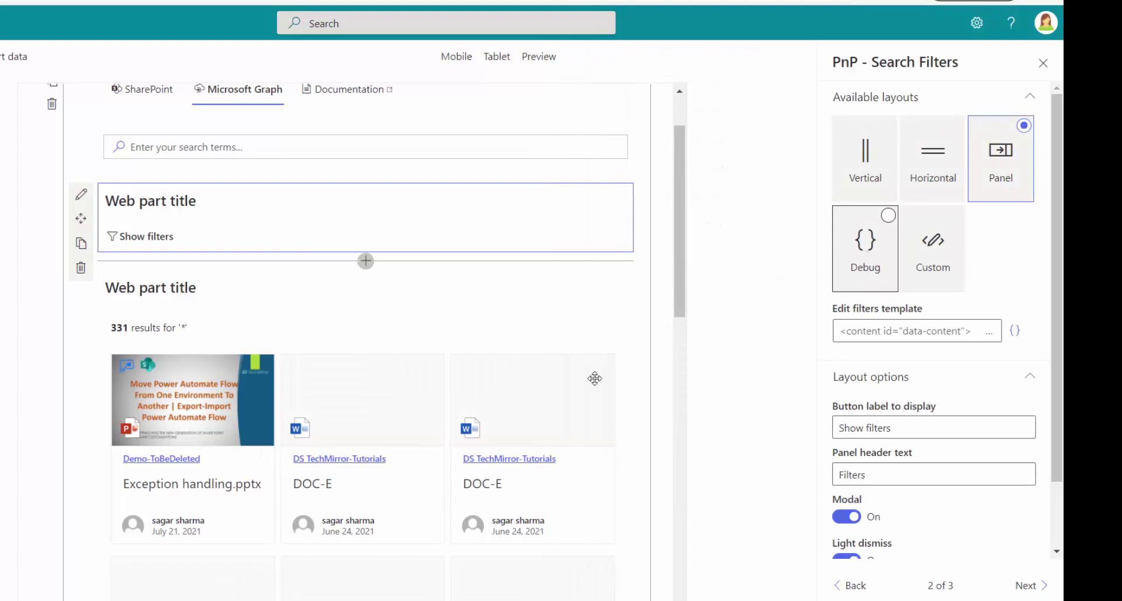
Try the Debug layout and review the JSON definition of the Type of Document and Date filters.
left_click(872, 255)
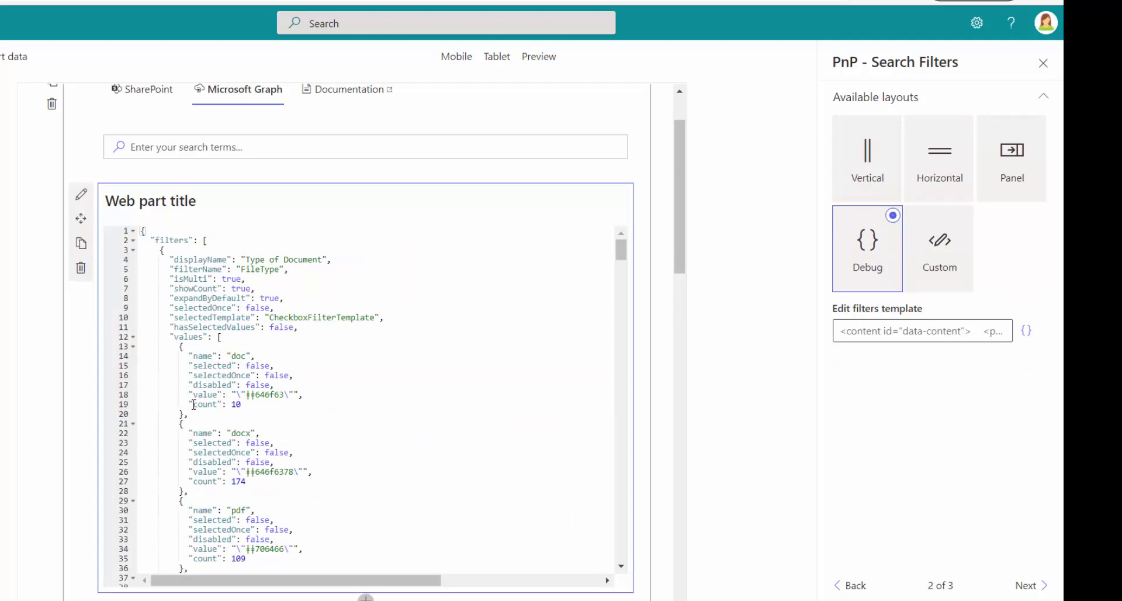
scroll(193, 405, "down", 10)
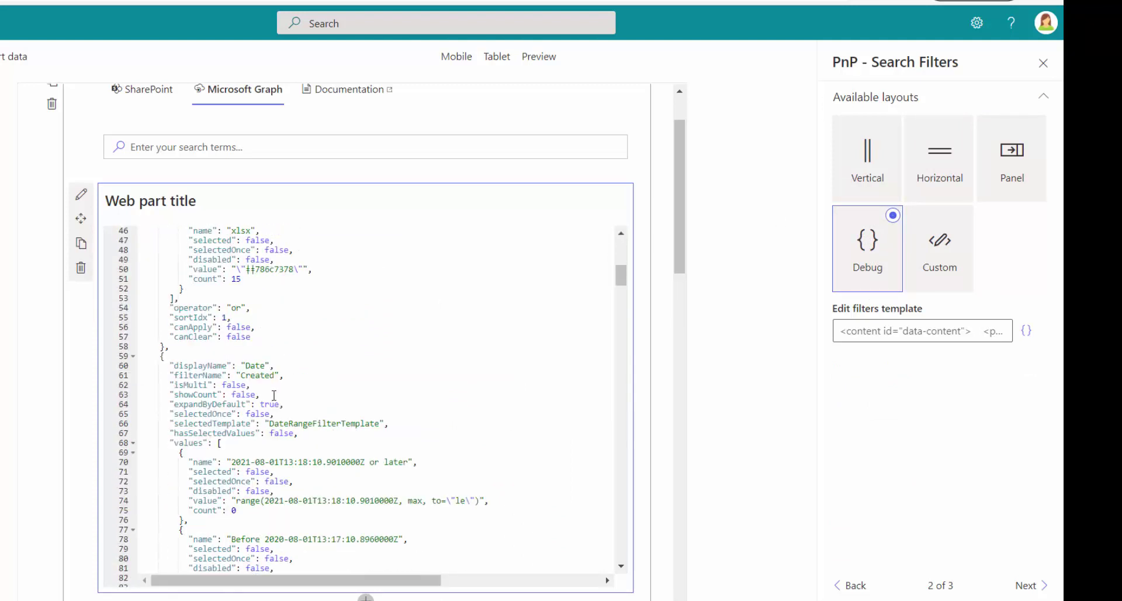
scroll(274, 395, "down", 4)
scroll(258, 518, "down", 9)
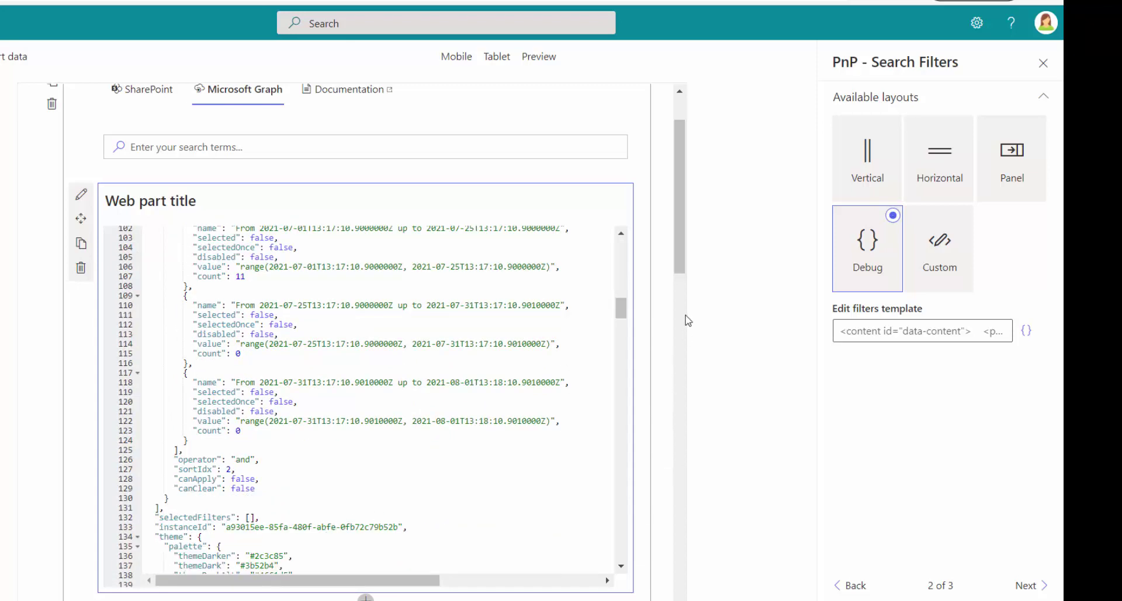
left_click_drag(676, 261, 674, 236)
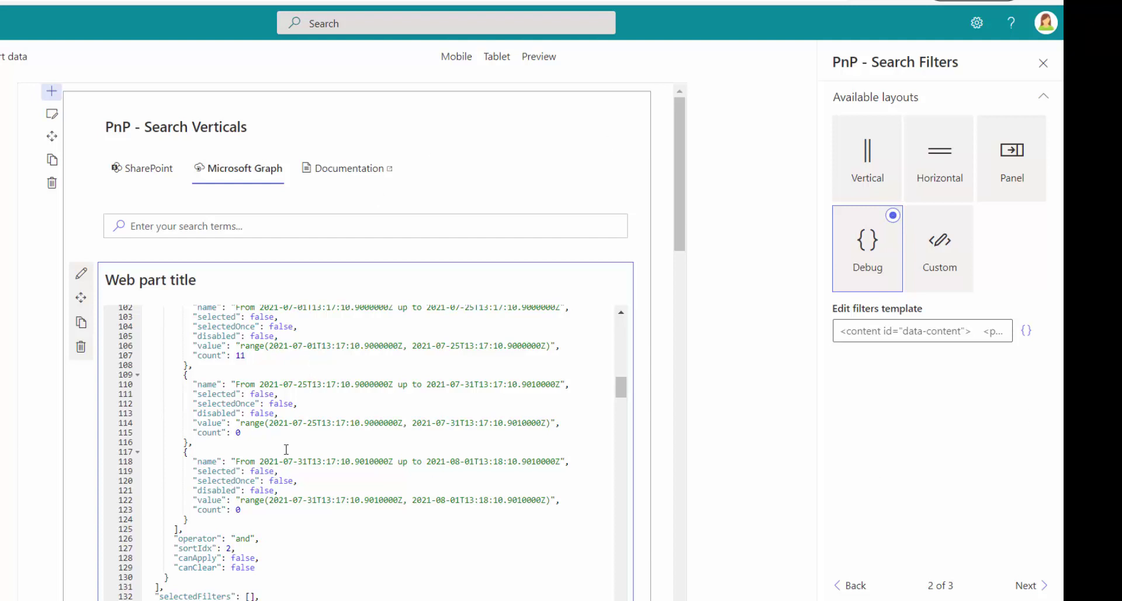
scroll(326, 459, "up", 5)
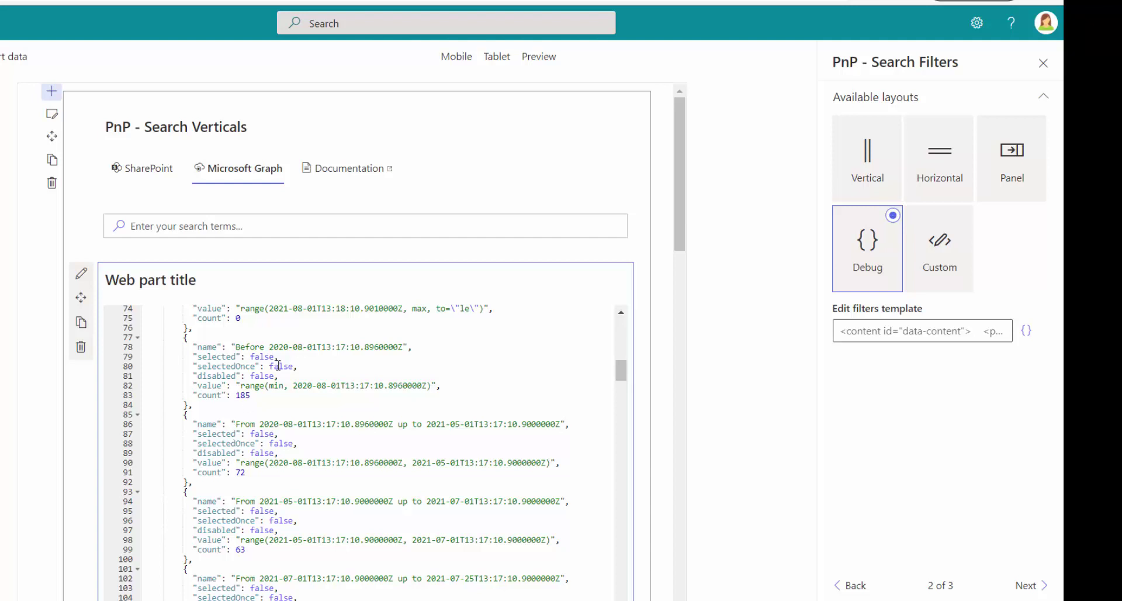
Choose the Custom layout, inspect its filters template without changing it and go to the external template URL setting.
left_click(935, 245)
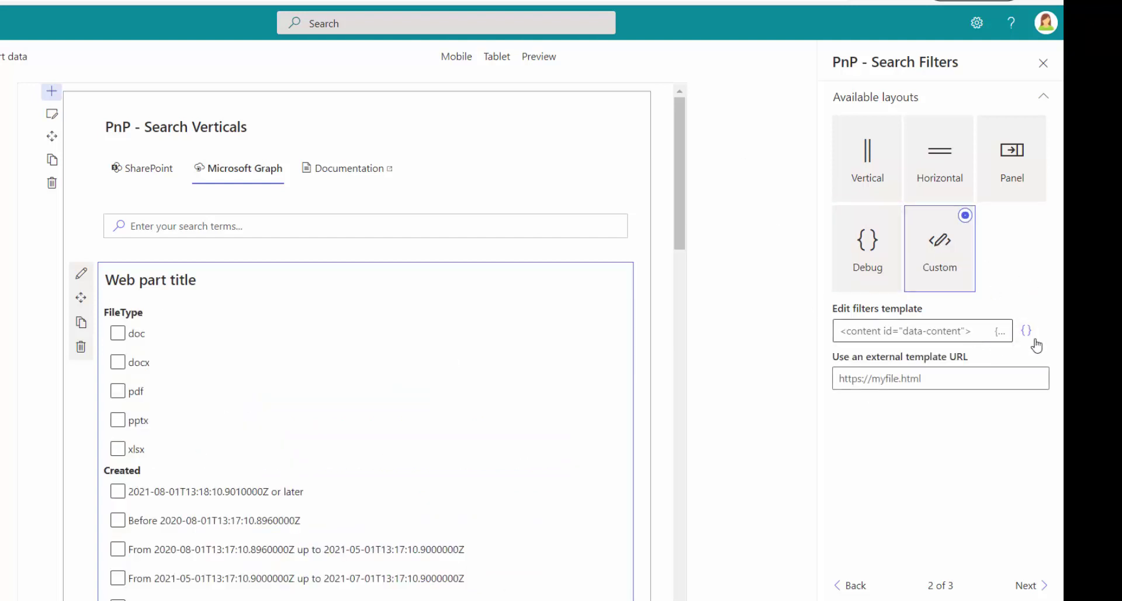
left_click(1002, 331)
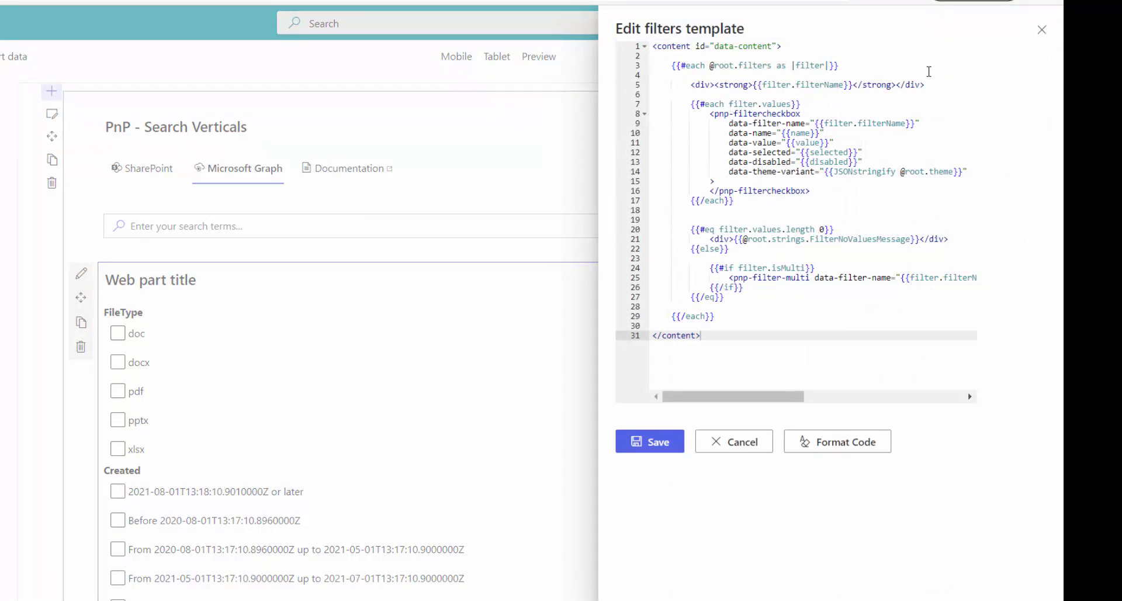
left_click(1042, 29)
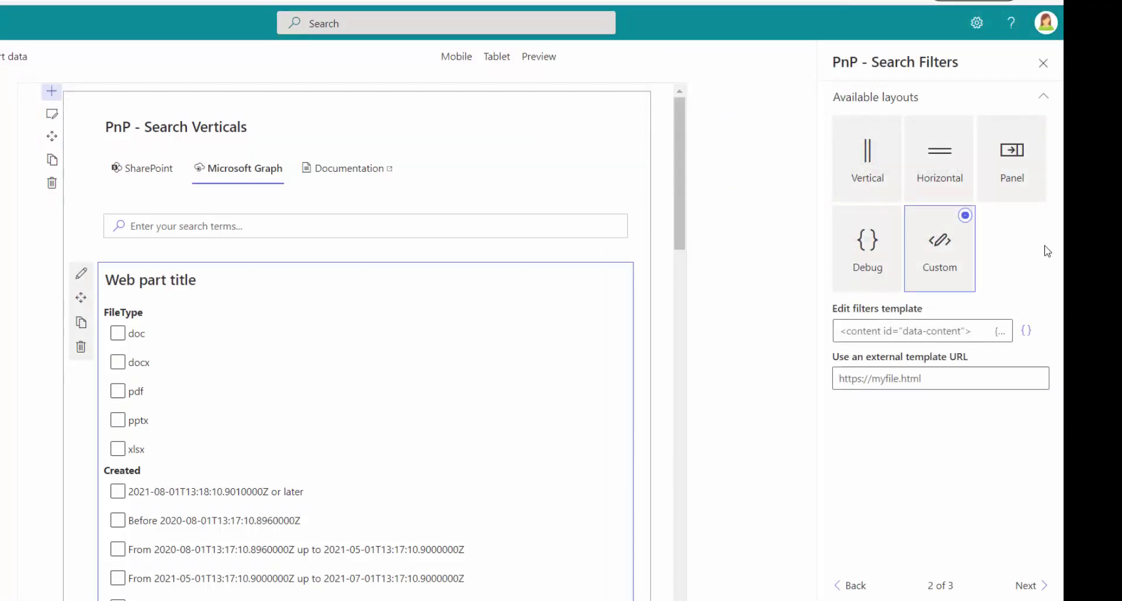
left_click(934, 381)
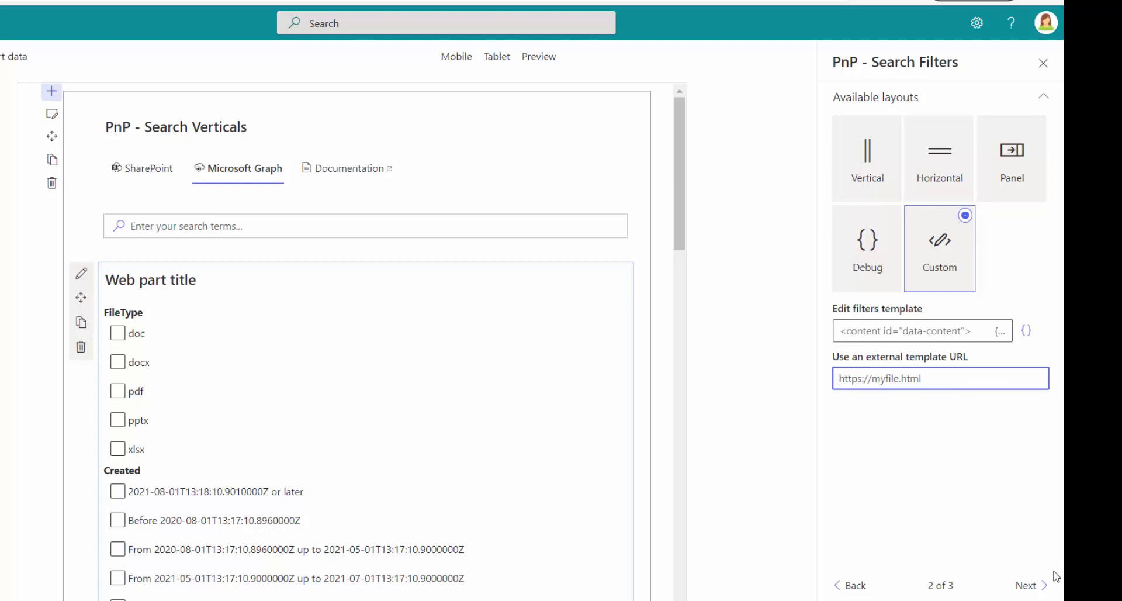
Switch the Search Filters web part to the Horizontal layout, keep 3 preferred filters per row and continue to its About page.
scroll(503, 473, "down", 5)
scroll(503, 473, "up", 4)
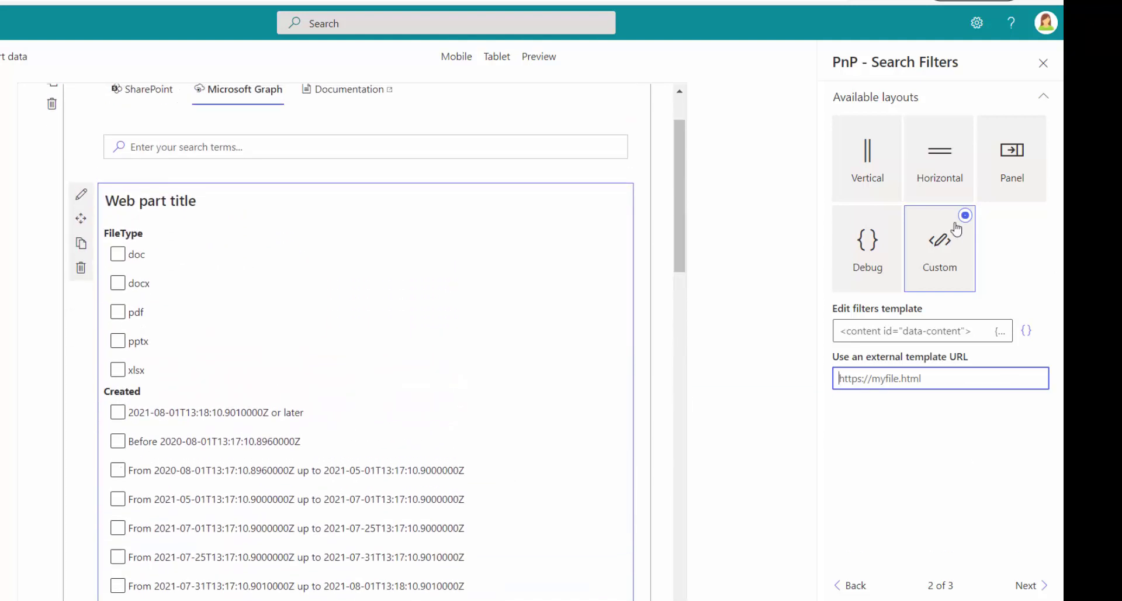
left_click(952, 161)
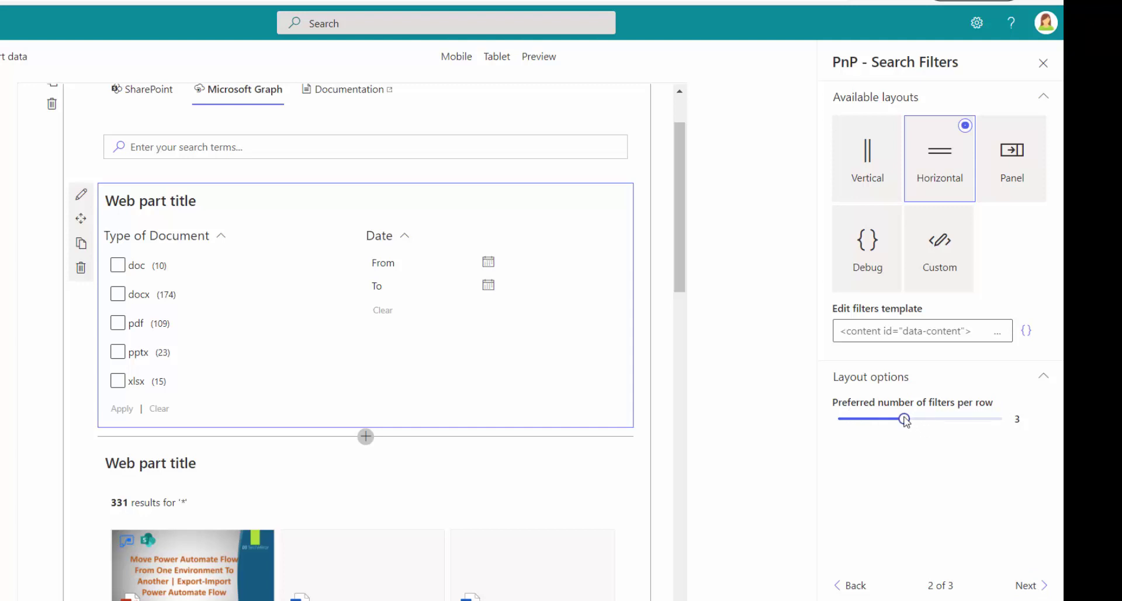
mouse_move(905, 421)
left_mouse_down()
mouse_move(1009, 421)
mouse_move(855, 425)
mouse_move(896, 425)
left_mouse_up()
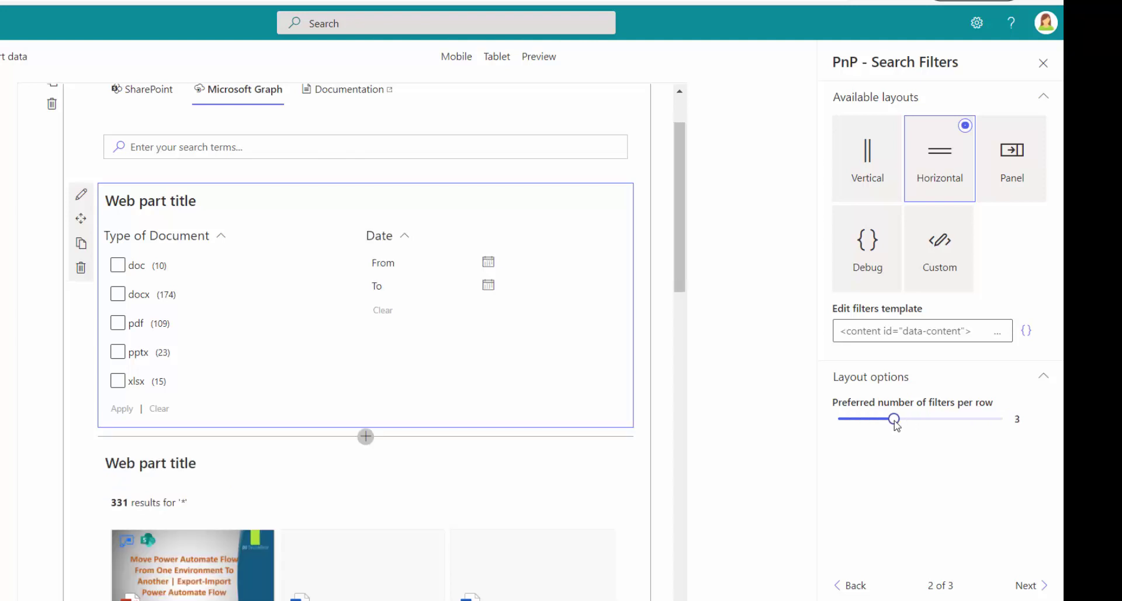
left_click(1028, 585)
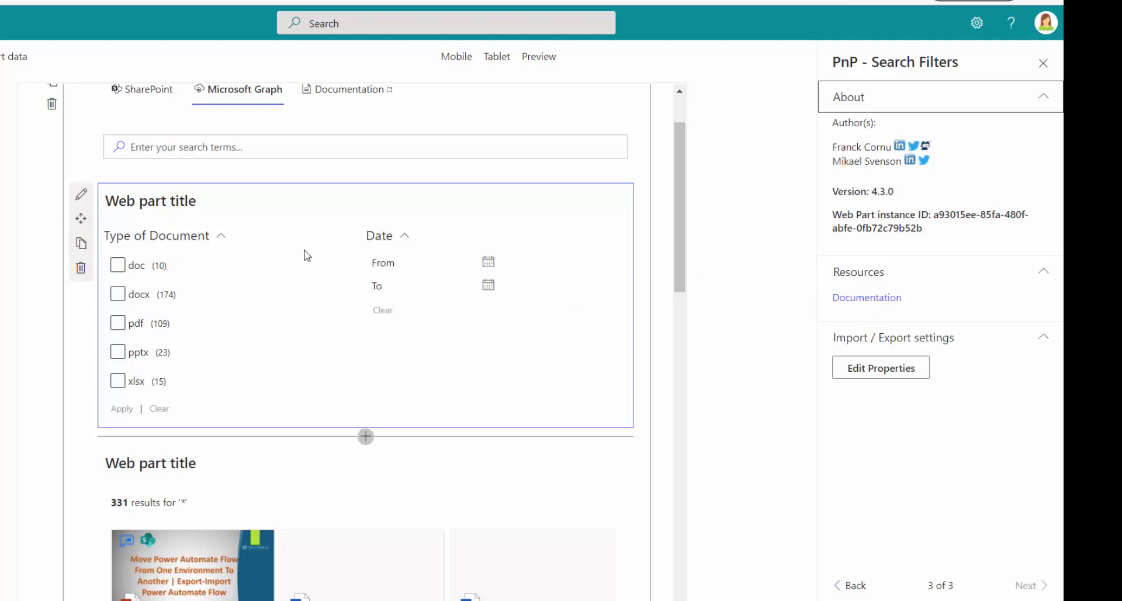
Open the settings of the Search Results web part, go through its configuration pages up to About and close them.
scroll(309, 263, "down", 3)
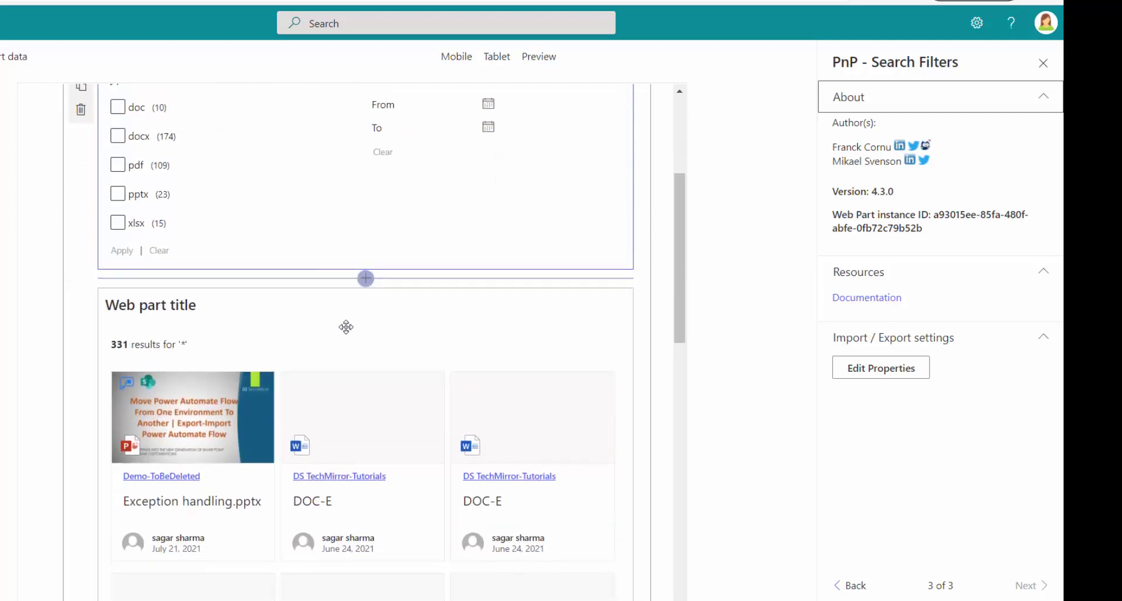
left_click(310, 322)
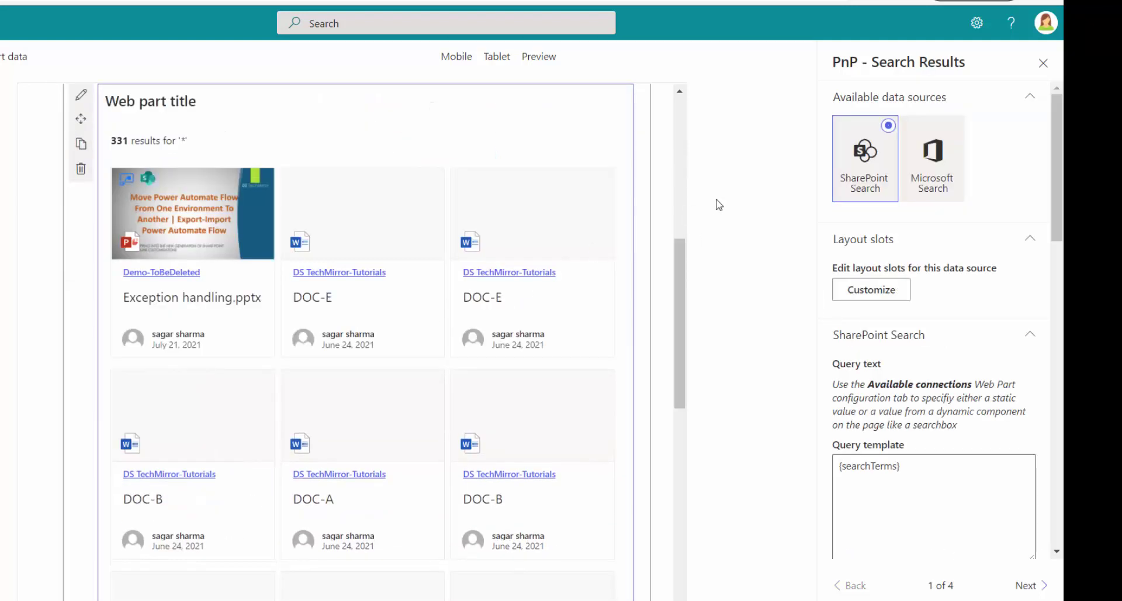
left_click(1028, 585)
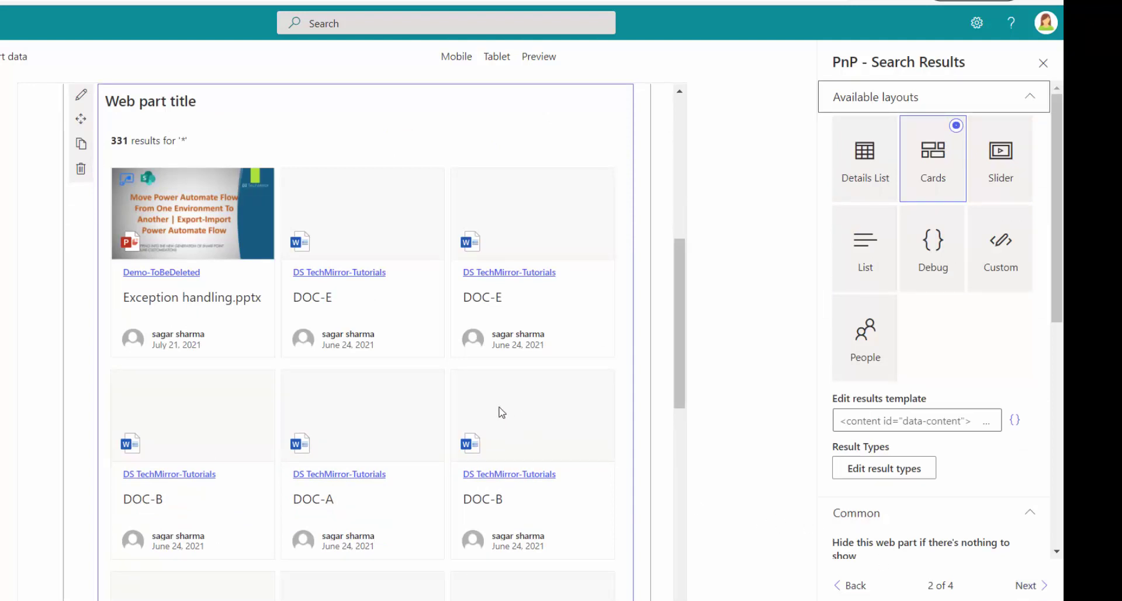
scroll(625, 431, "up", 5)
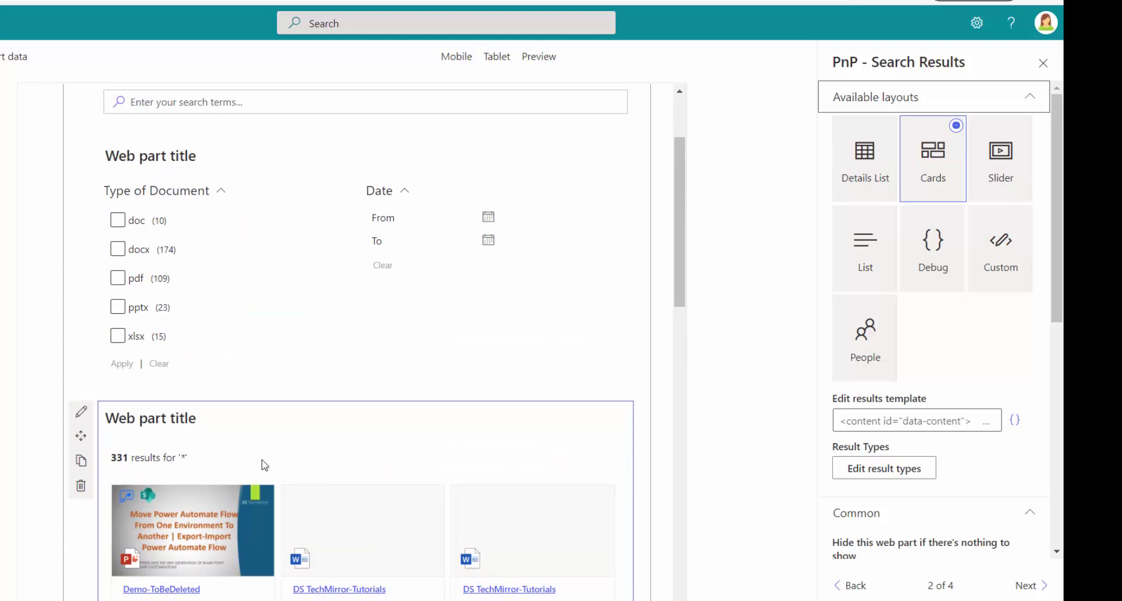
scroll(413, 461, "down", 5)
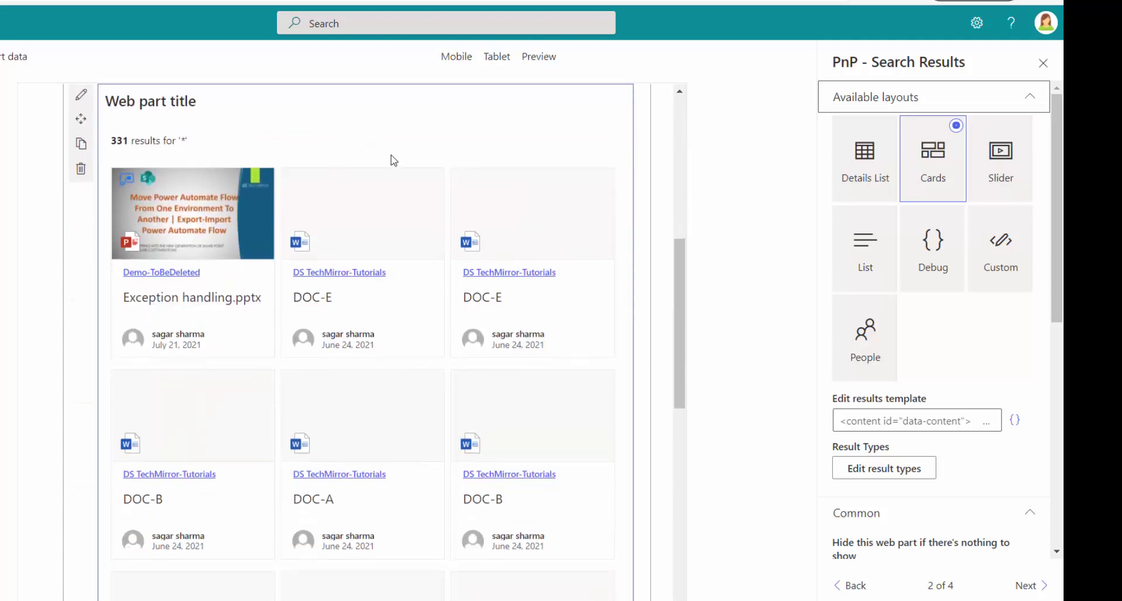
left_click(1052, 595)
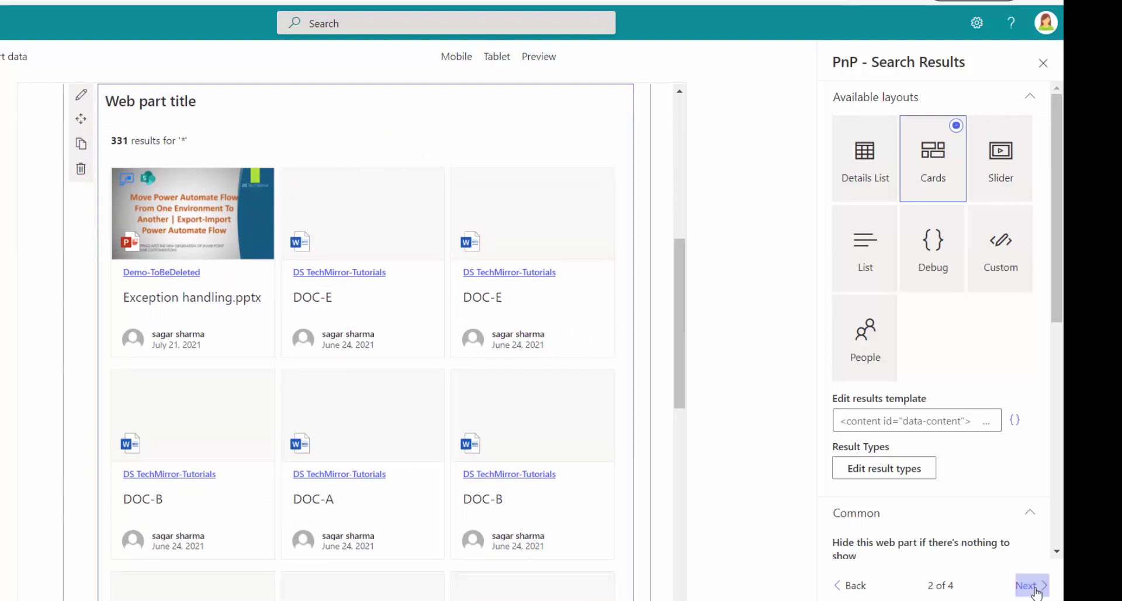
left_click(1033, 587)
left_click(1031, 585)
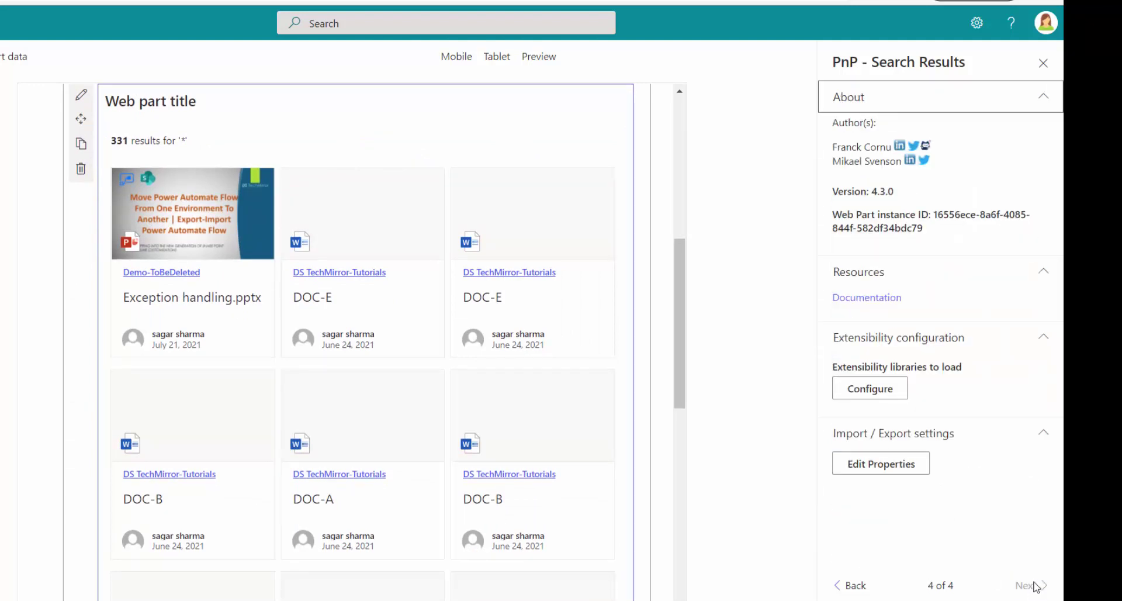
left_click(744, 421)
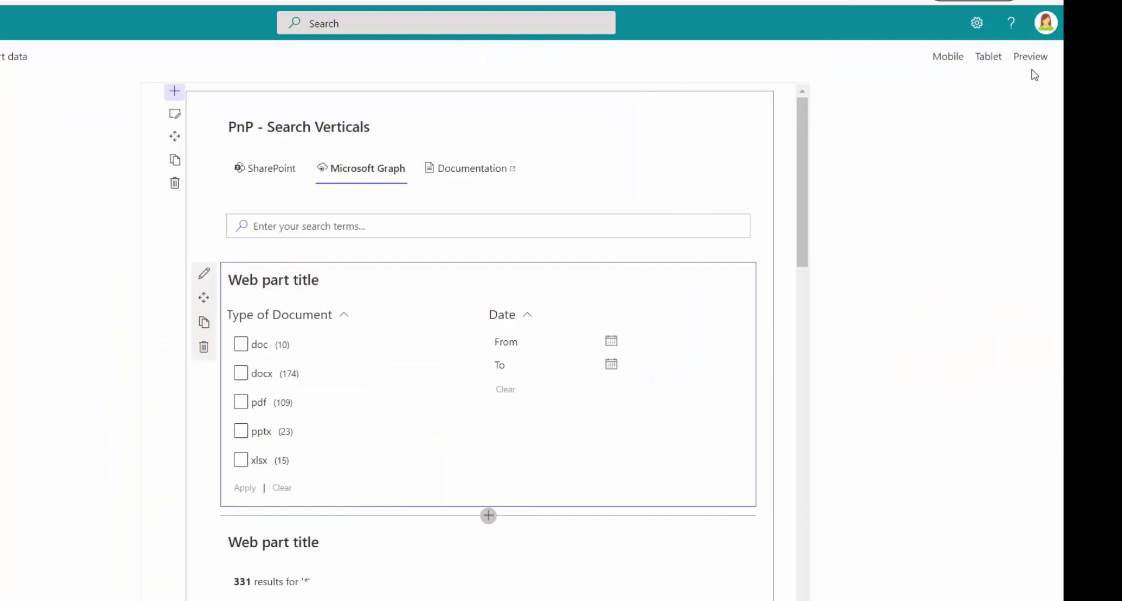
Preview the page and examine the Type of Document and Date filters together with the result cards.
left_click(1038, 65)
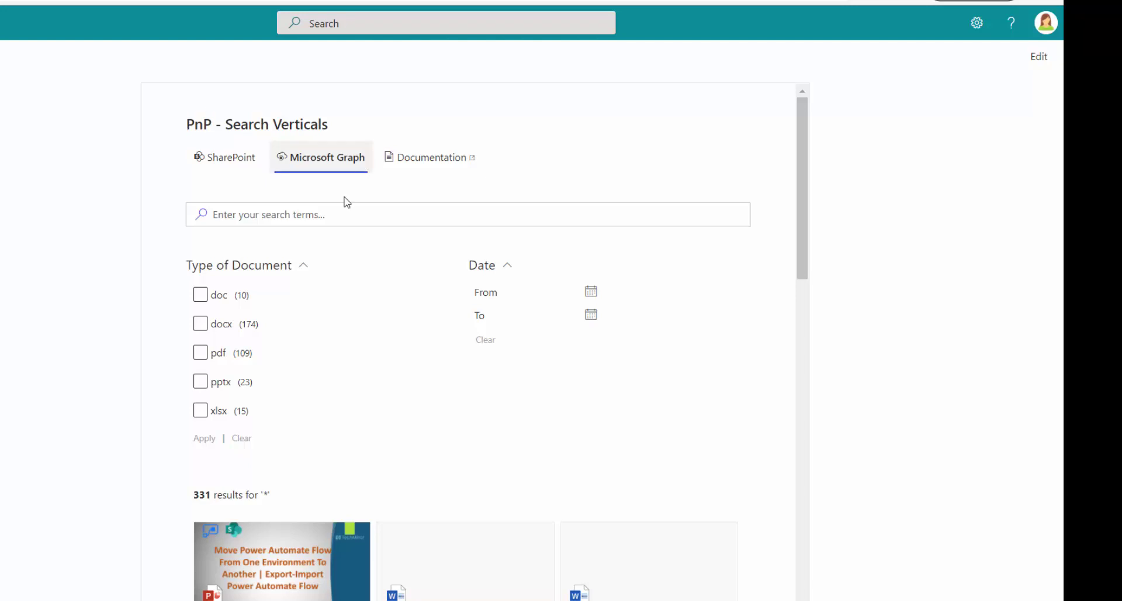
scroll(267, 309, "down", 3)
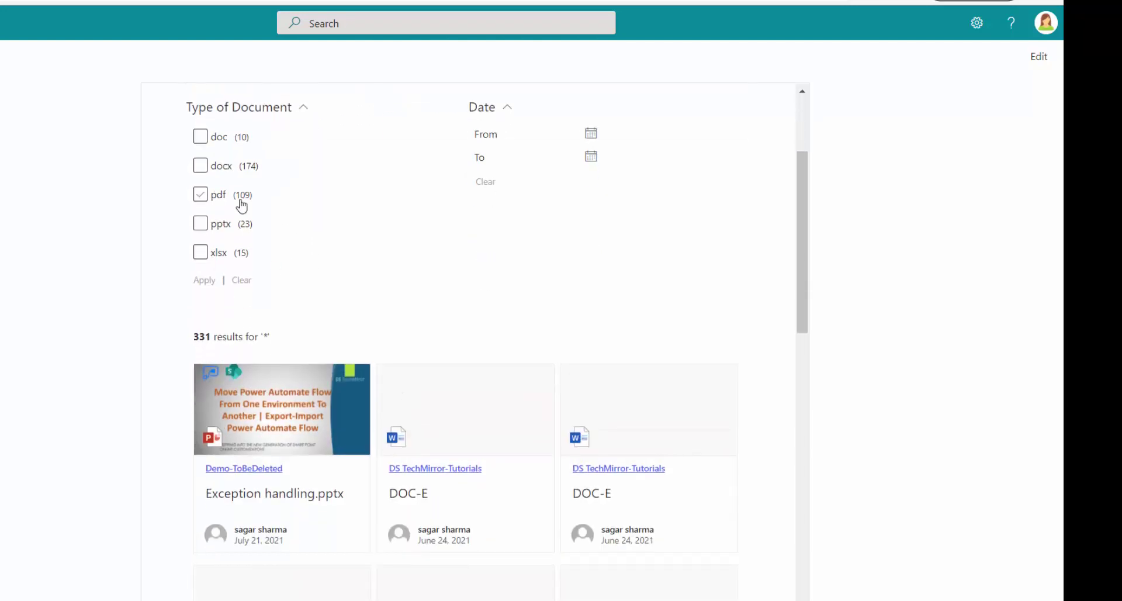
scroll(263, 364, "down", 4)
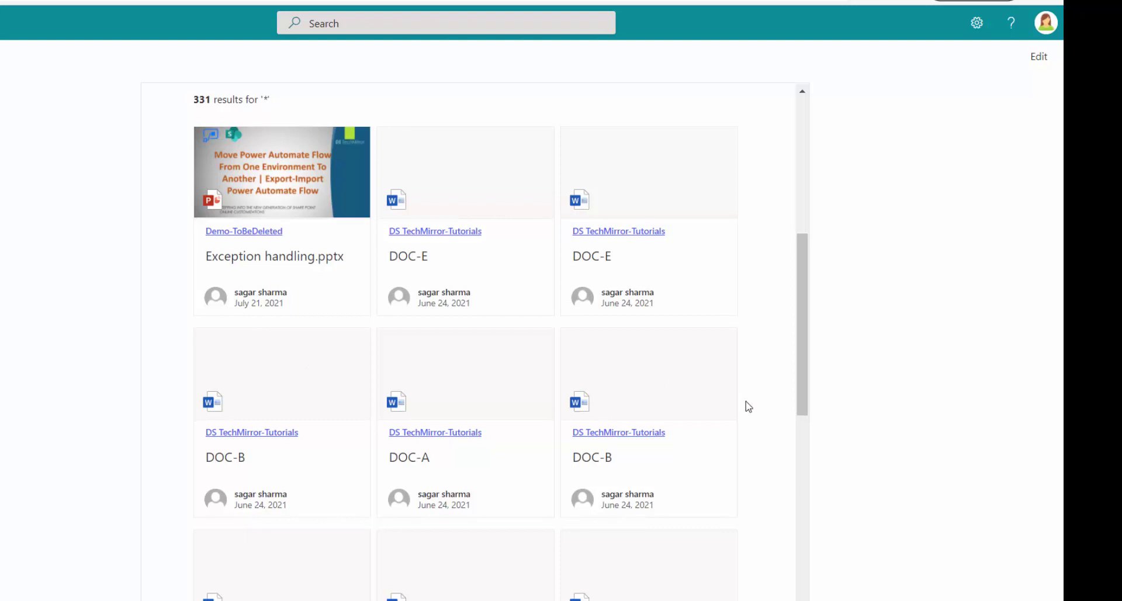
scroll(728, 403, "up", 7)
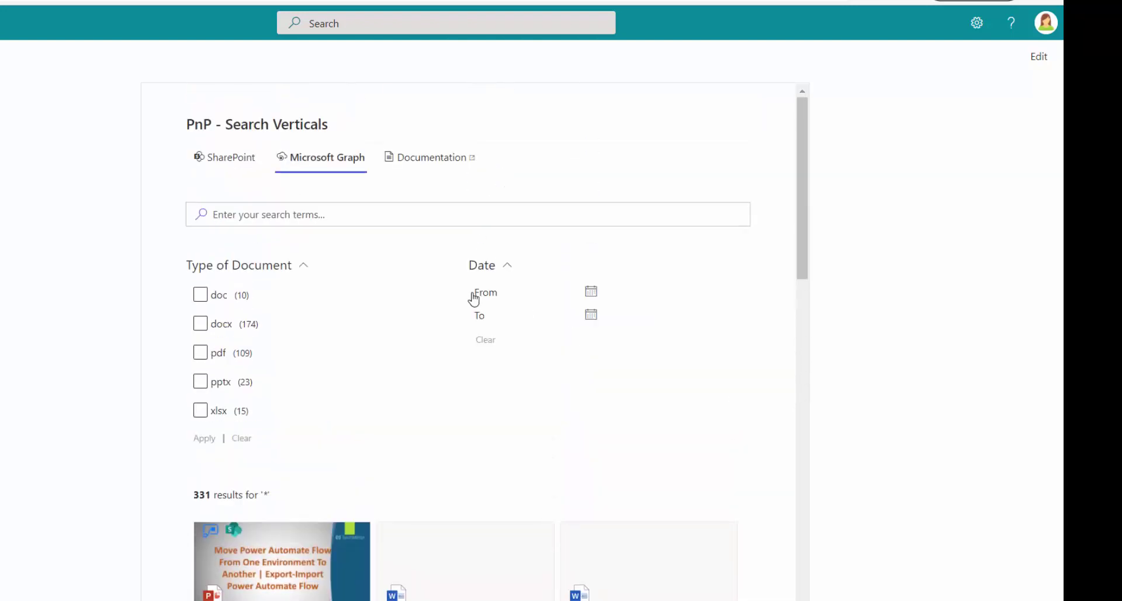
scroll(623, 410, "down", 7)
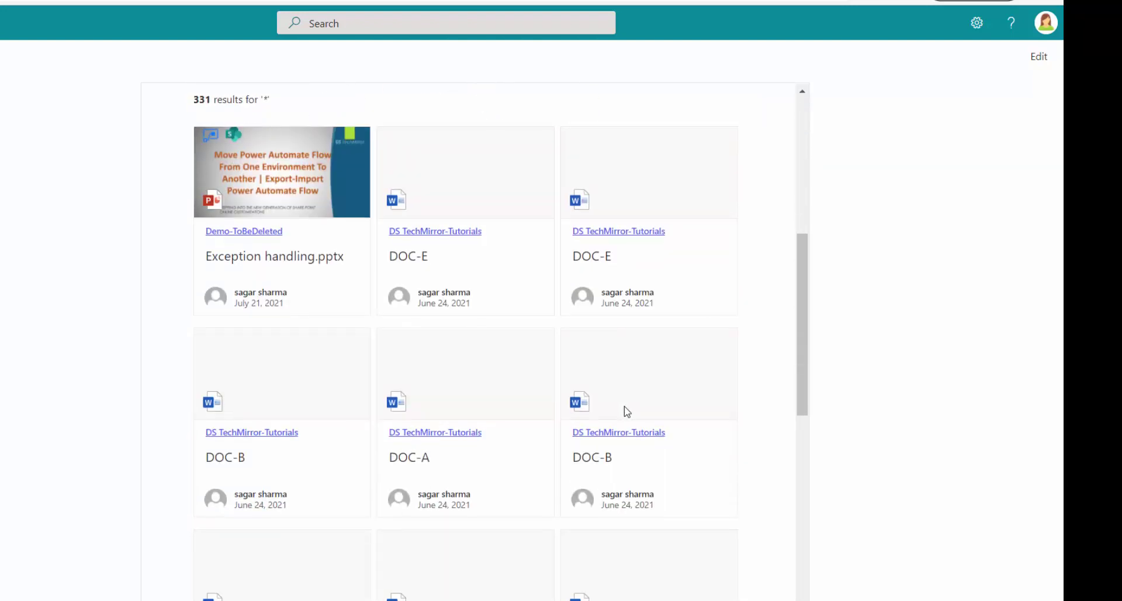
scroll(616, 394, "down", 4)
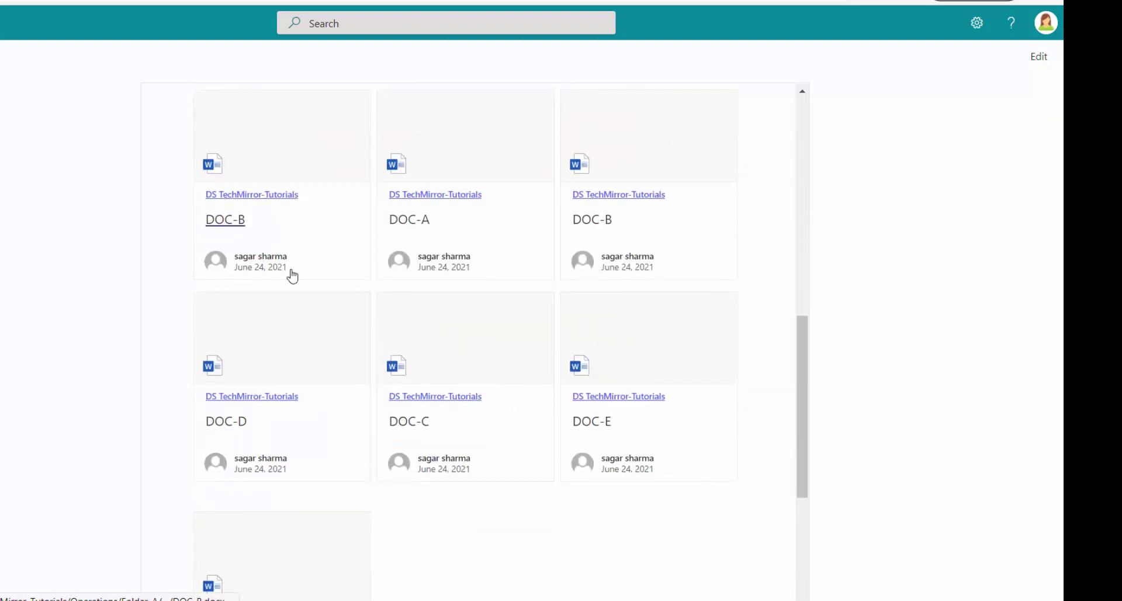
scroll(394, 377, "up", 7)
scroll(394, 377, "up", 4)
Search for "doc" in the page's search box and check the result cards against the search term.
left_click(299, 217)
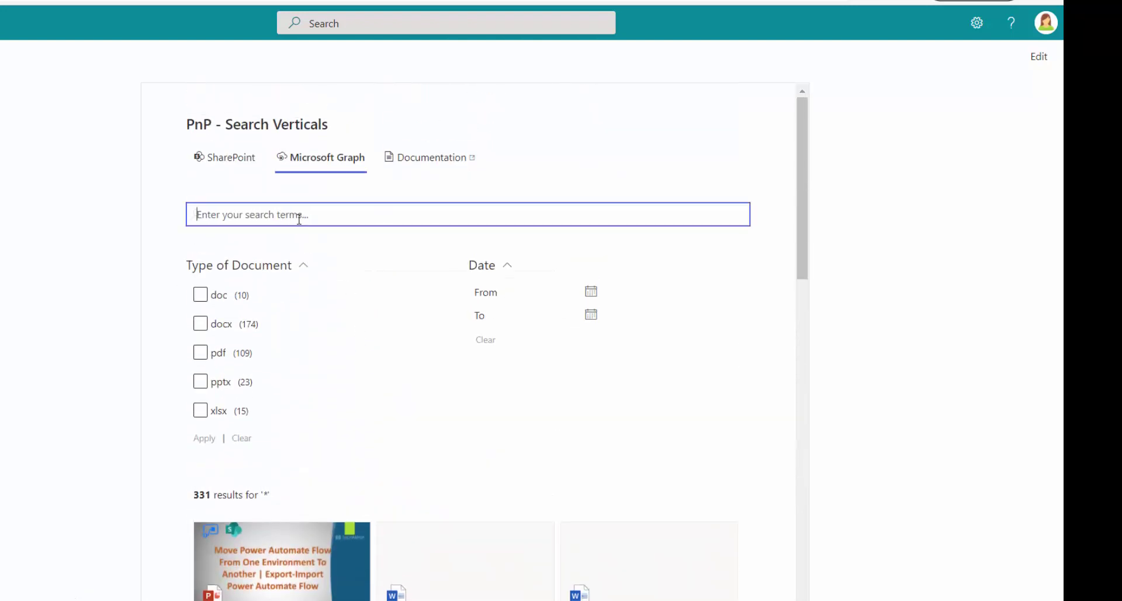
type("do")
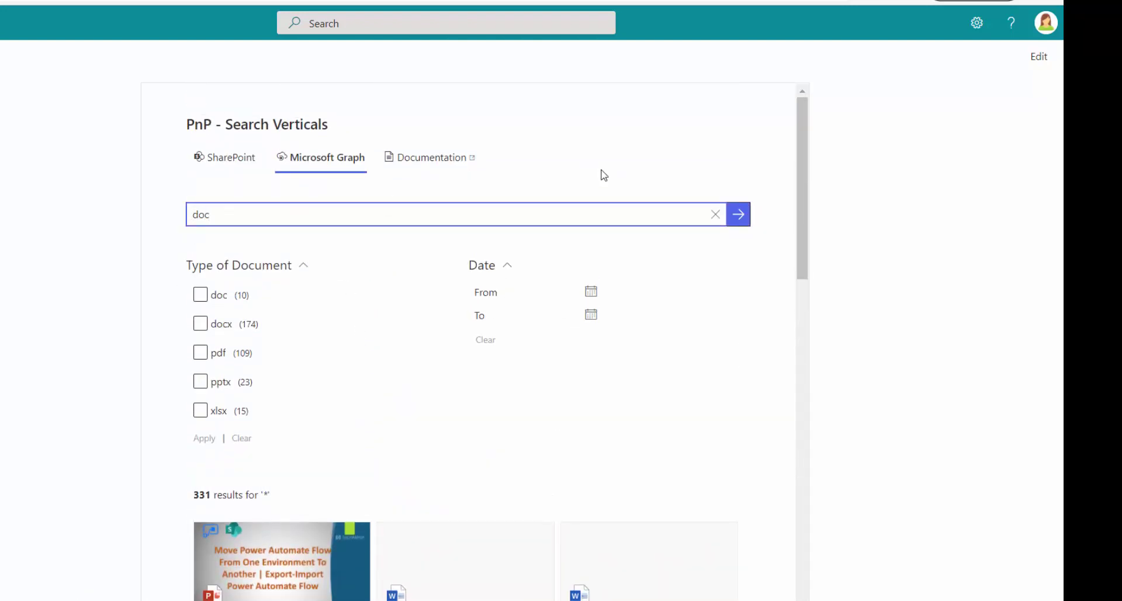
type("c")
scroll(156, 193, "down", 2)
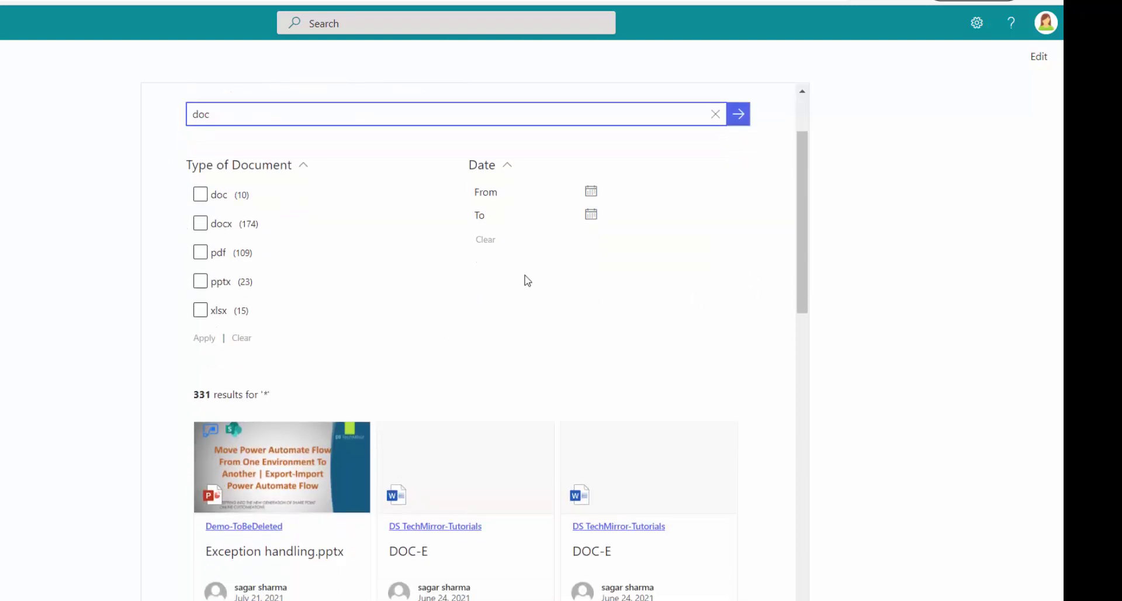
scroll(538, 293, "down", 8)
scroll(276, 252, "up", 3)
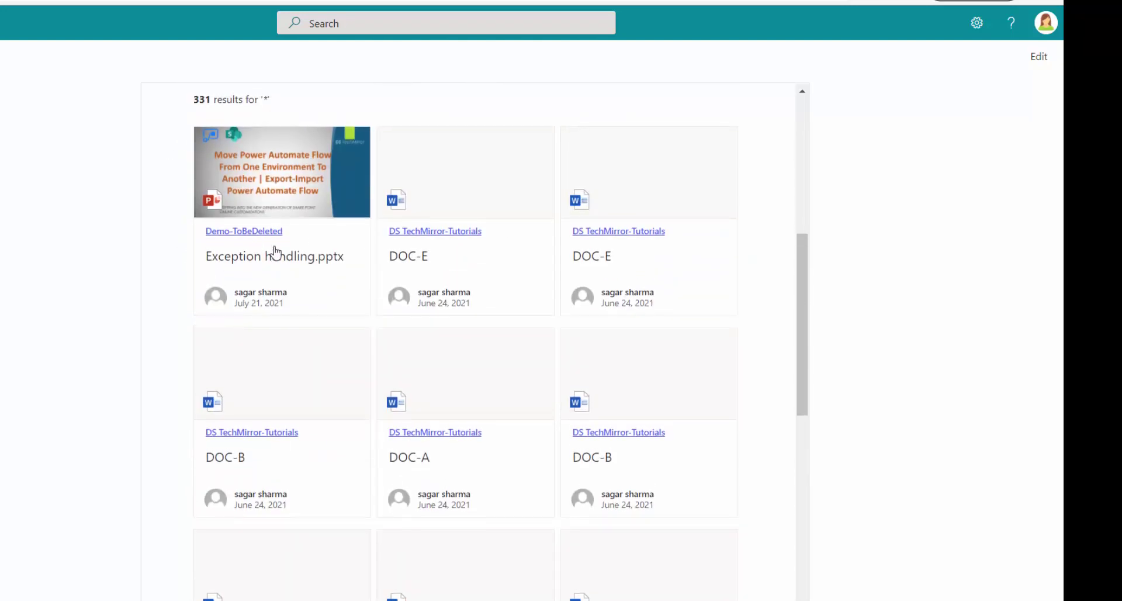
scroll(668, 363, "down", 8)
scroll(750, 372, "up", 10)
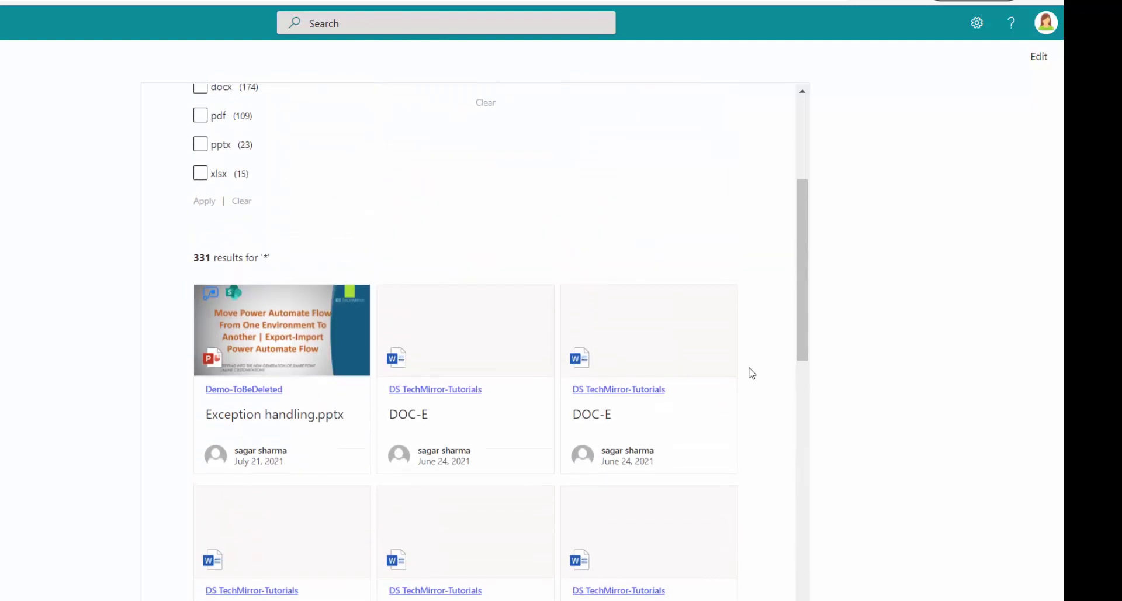
scroll(752, 373, "down", 6)
scroll(751, 373, "up", 2)
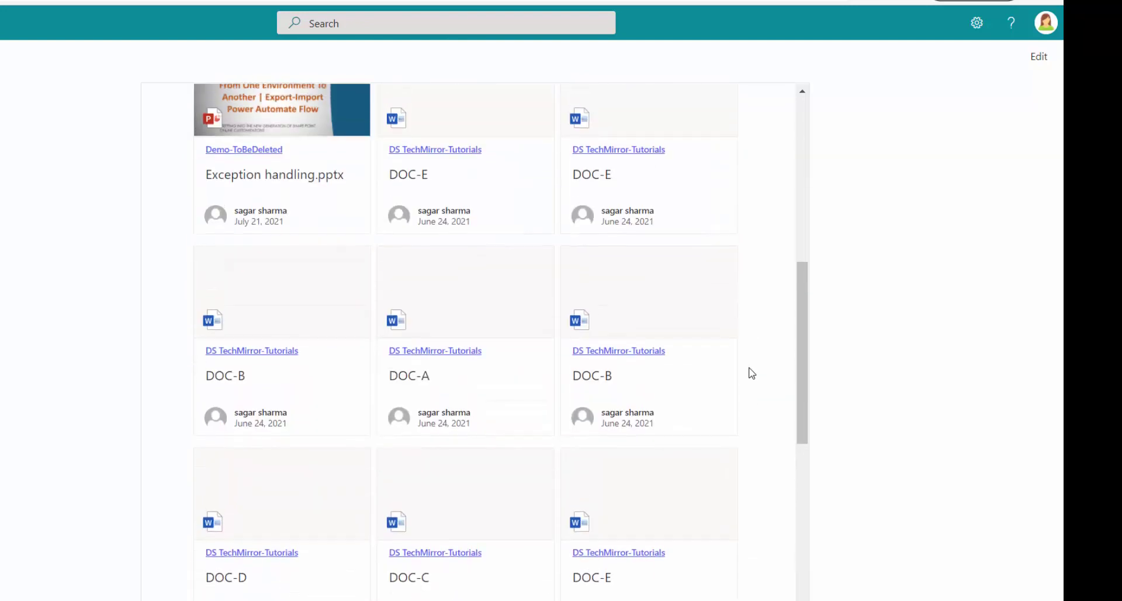
scroll(752, 373, "up", 8)
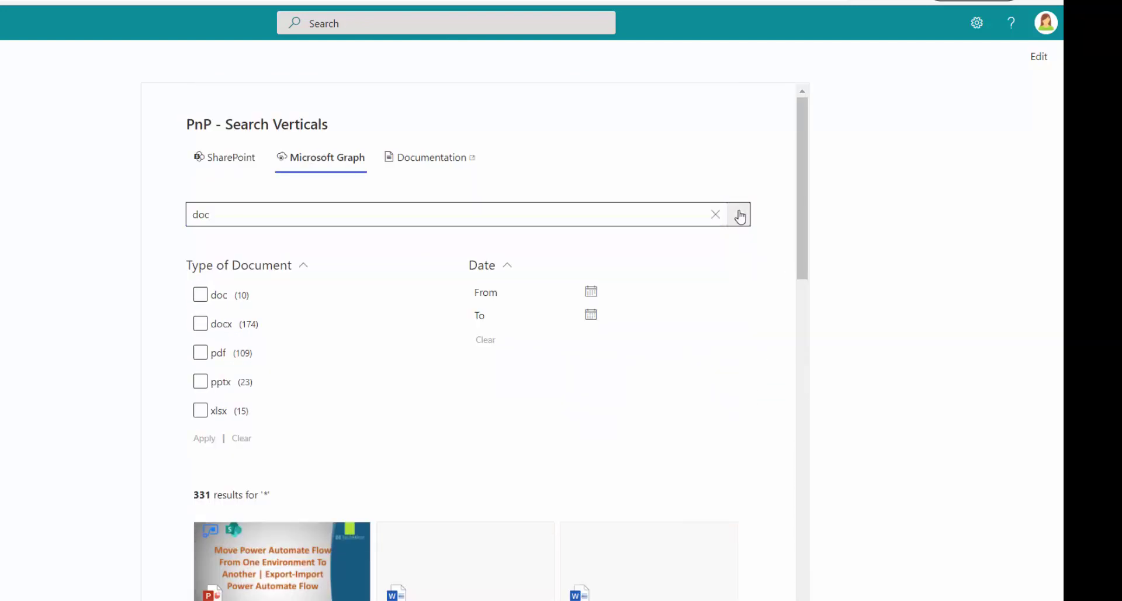
left_click(740, 217)
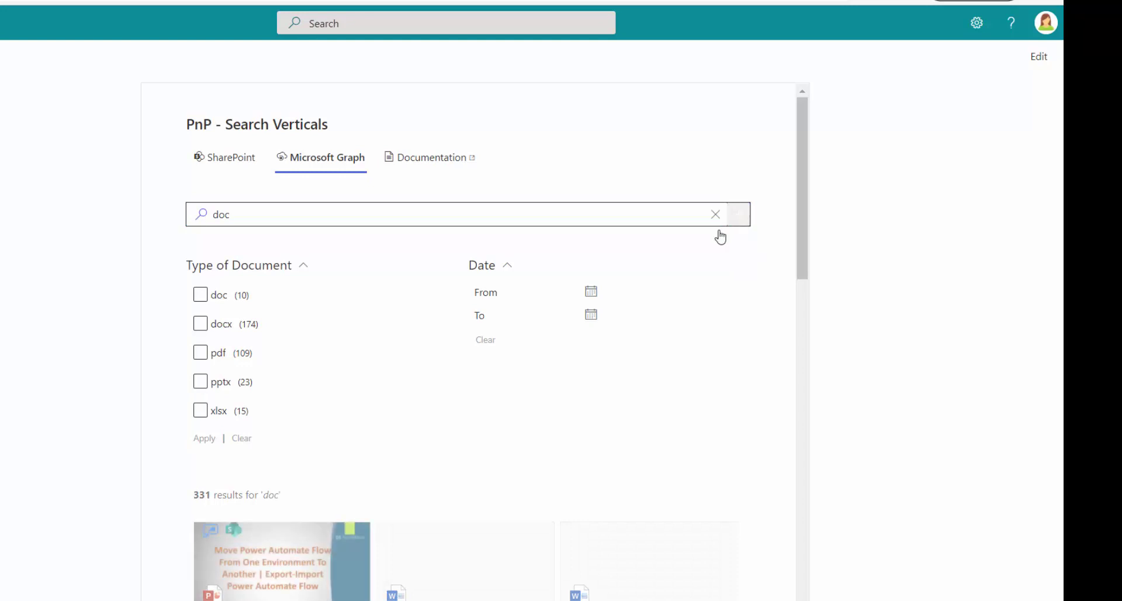
scroll(783, 569, "down", 8)
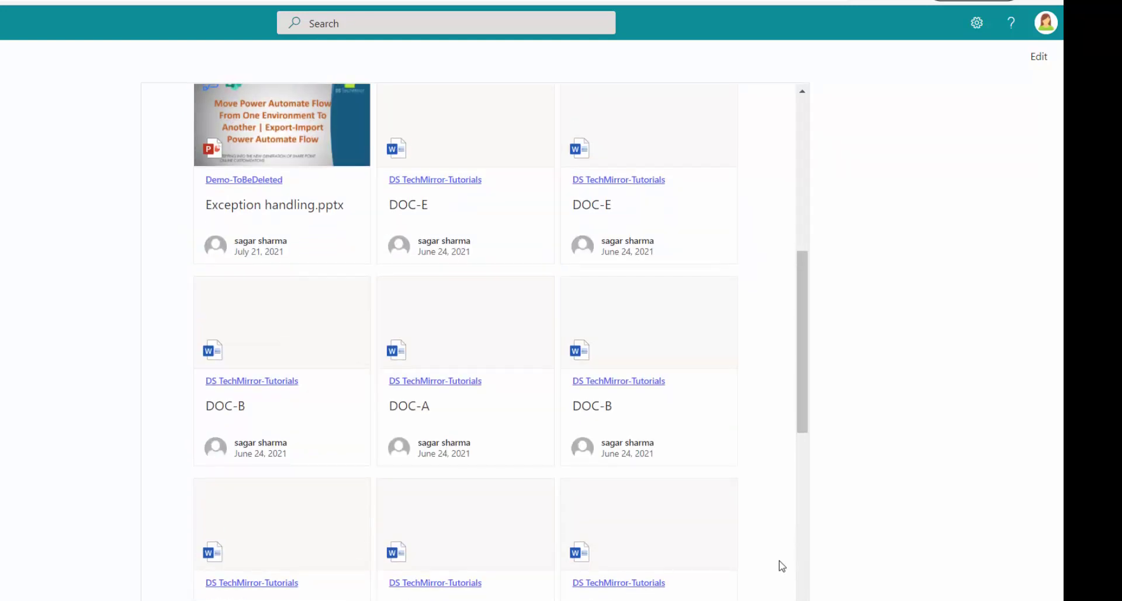
scroll(782, 565, "up", 8)
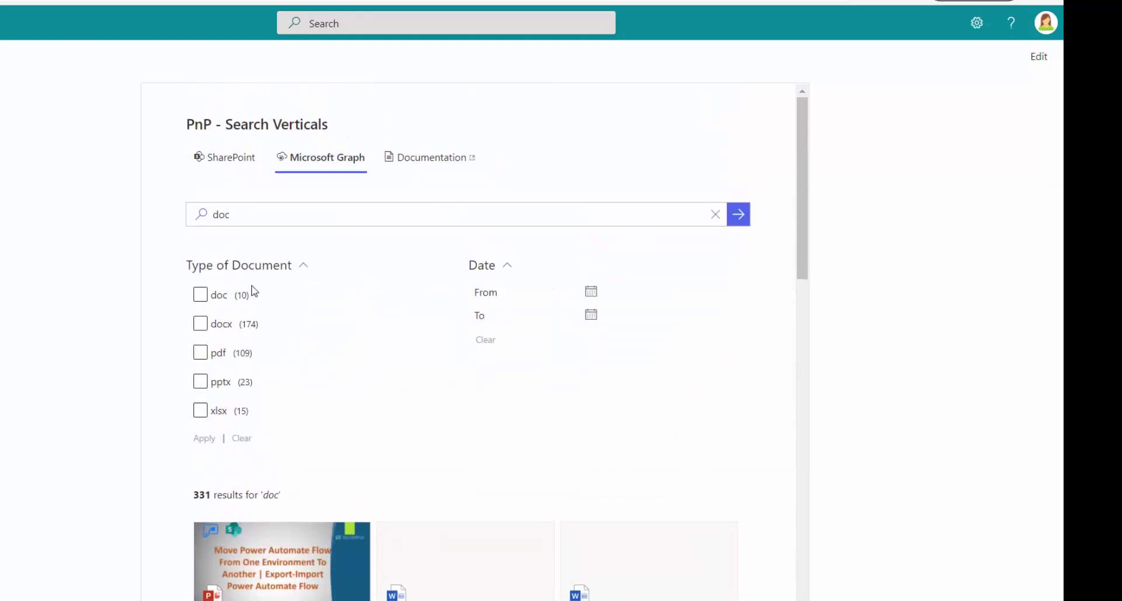
Replace the search term with "DOC-B", run the search and check the results.
left_click_drag(244, 215, 191, 219)
type("DOC-B")
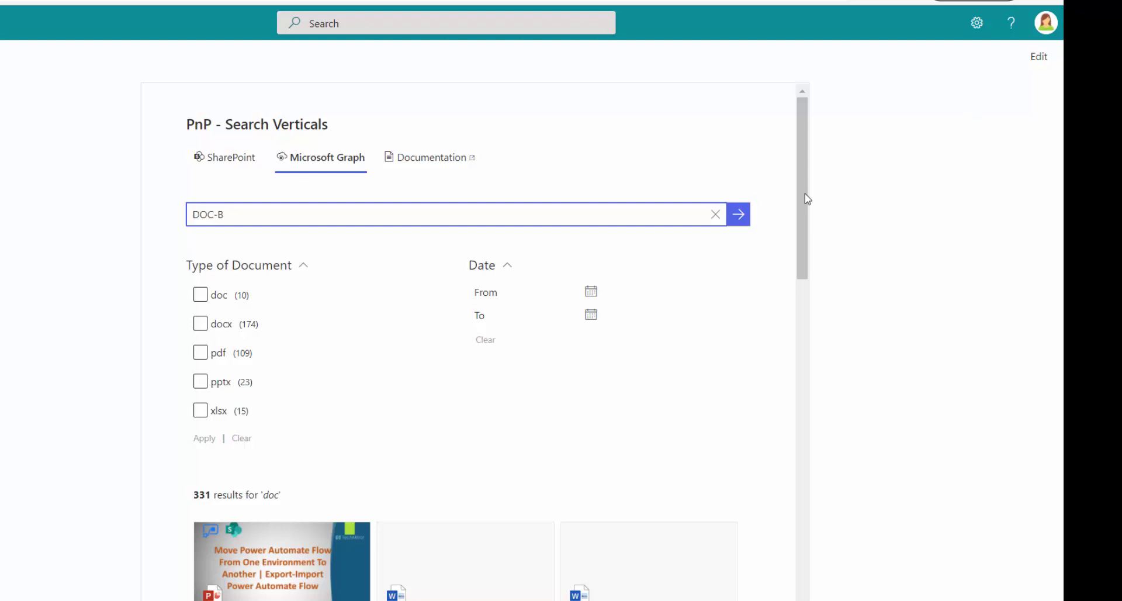
left_click(741, 216)
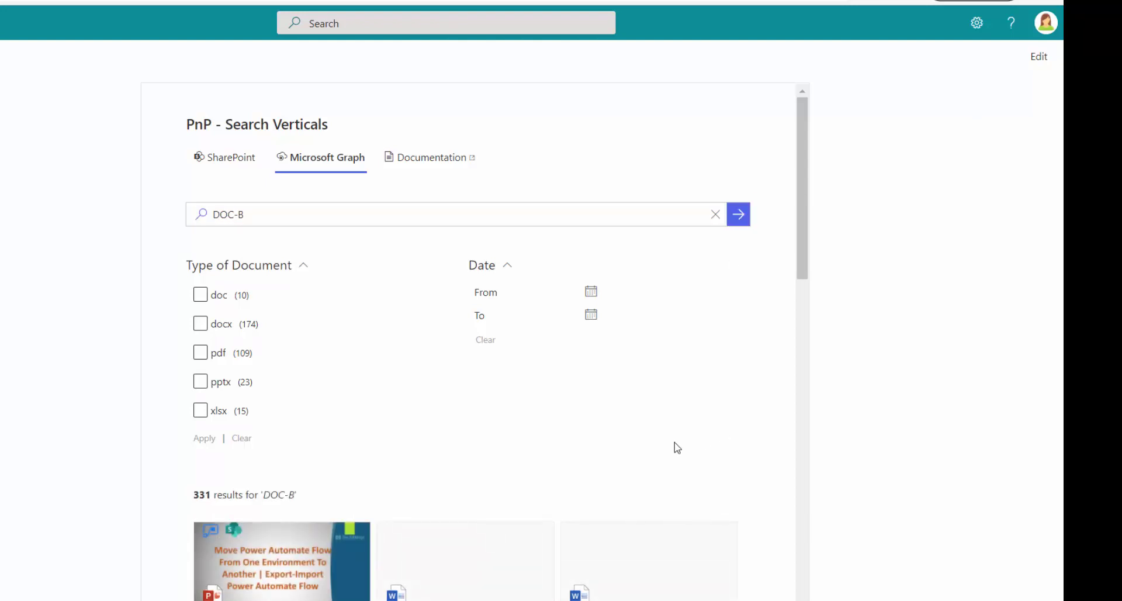
scroll(673, 446, "down", 3)
scroll(673, 447, "up", 3)
scroll(675, 447, "down", 1)
scroll(676, 448, "down", 2)
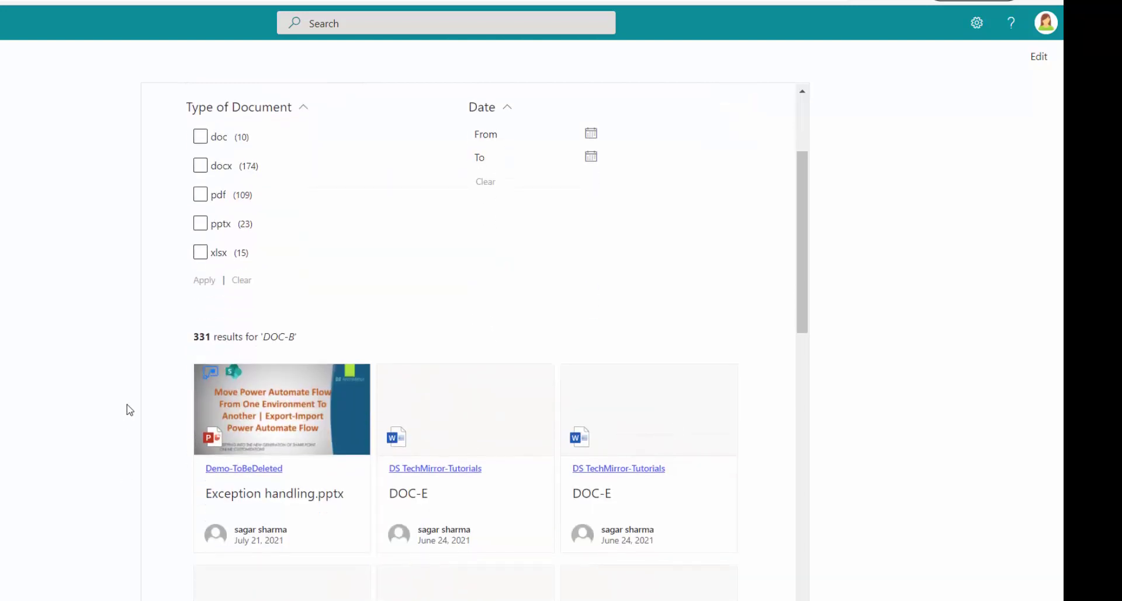
Reopen the page for editing and review the Search Results web part's settings, including its layouts and the available Result source ID options.
left_click(1055, 60)
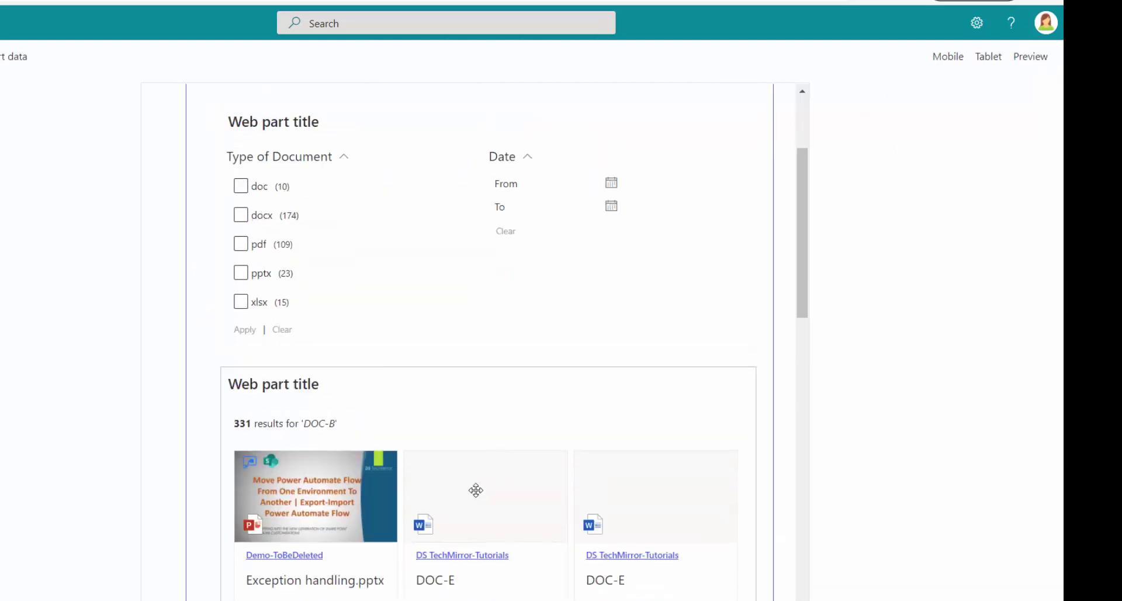
scroll(202, 339, "down", 5)
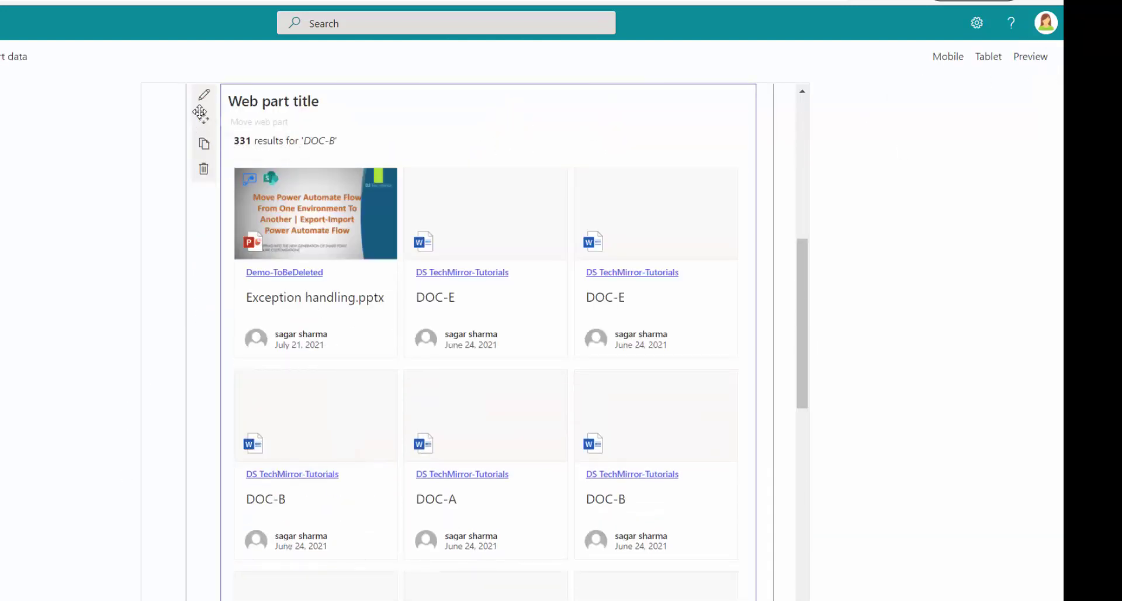
left_click(204, 94)
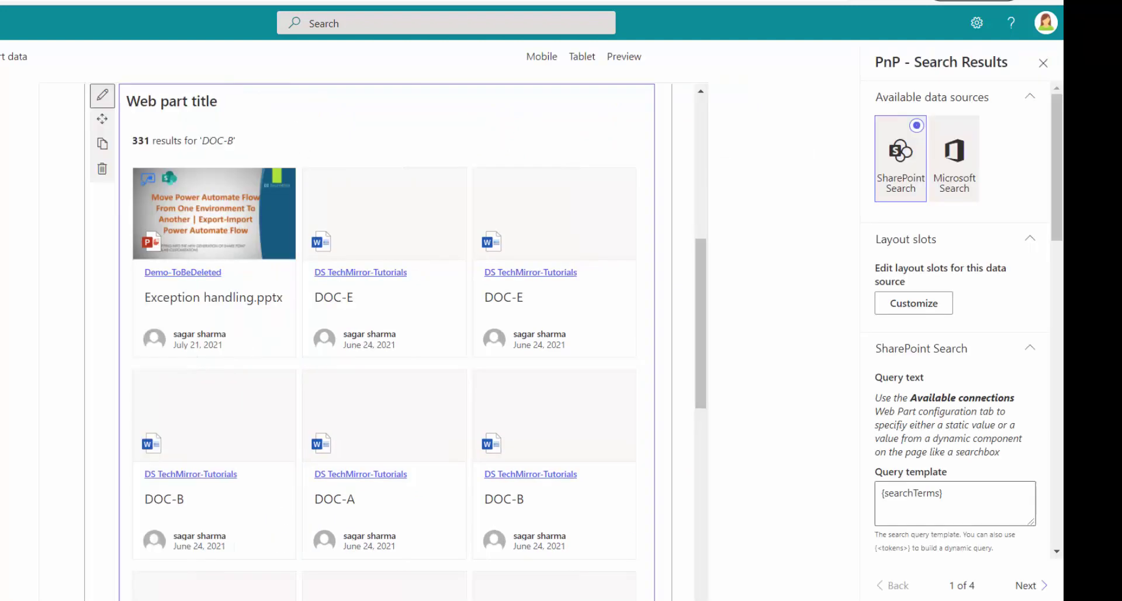
left_click_drag(1061, 174, 1062, 469)
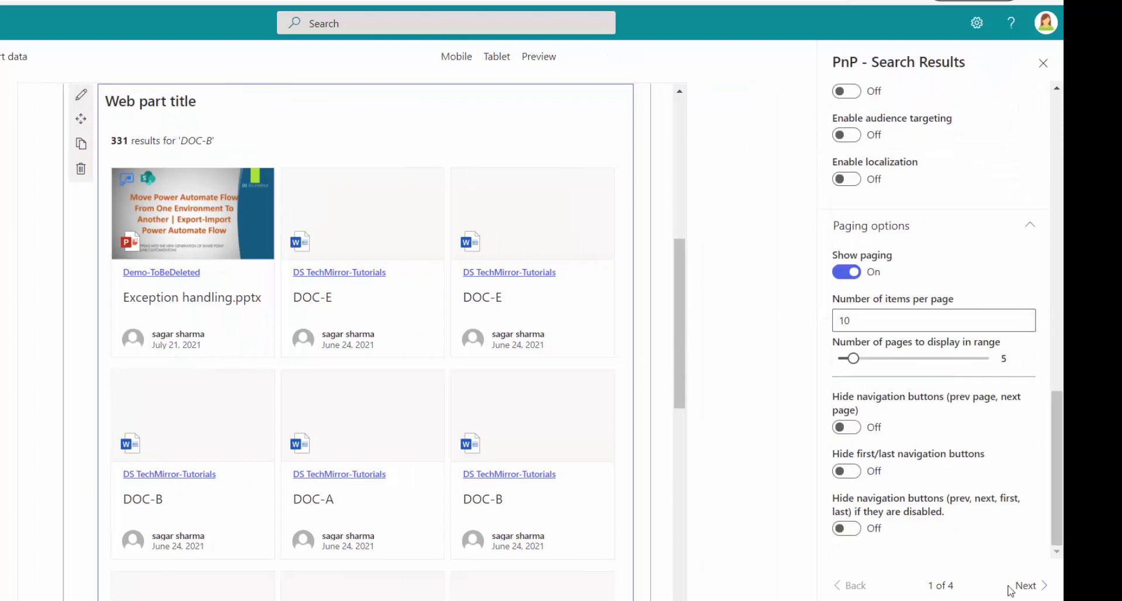
left_click(1026, 585)
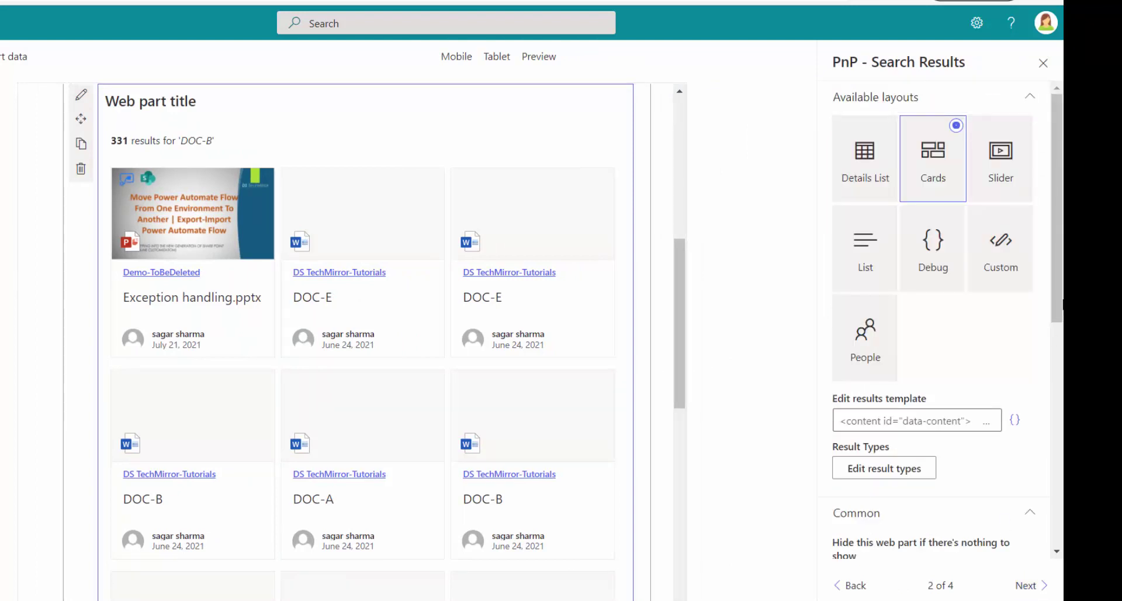
left_click_drag(1061, 321, 1062, 301)
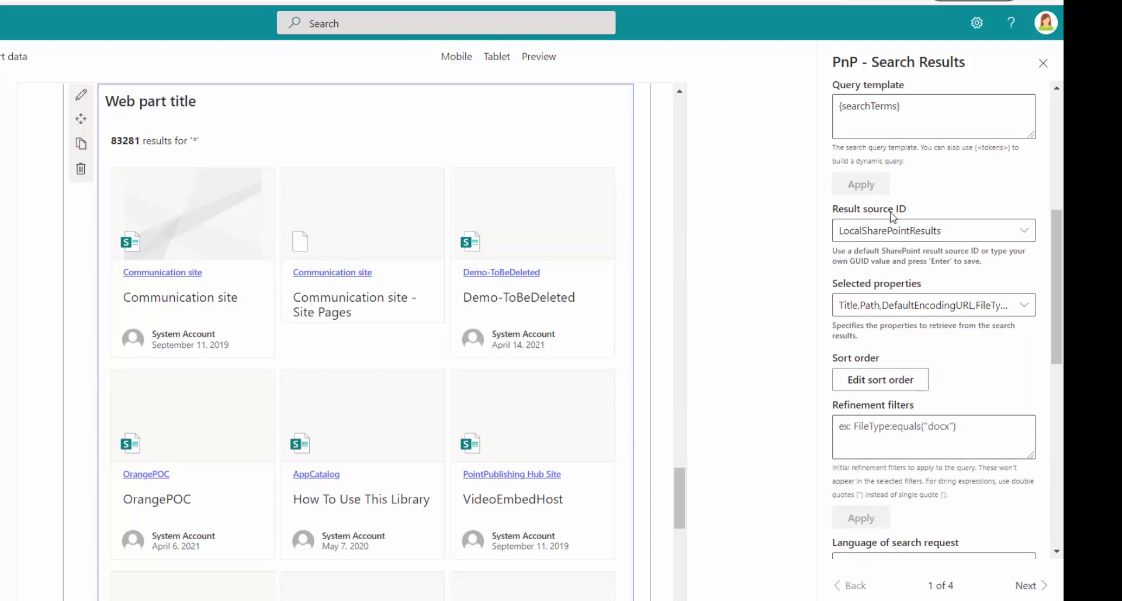
left_click(1024, 230)
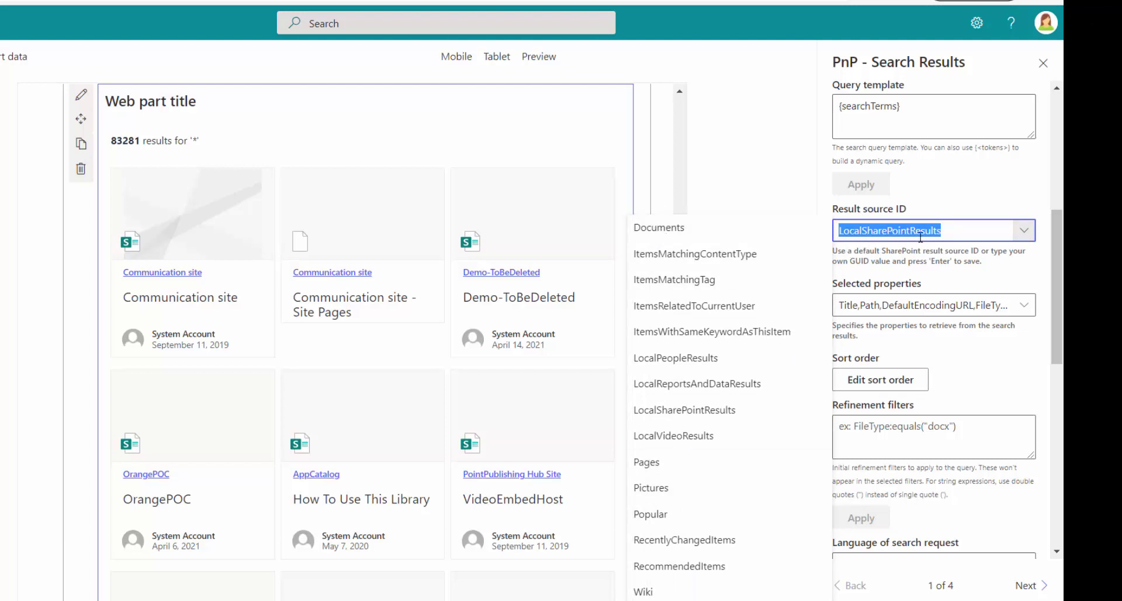
left_click(948, 204)
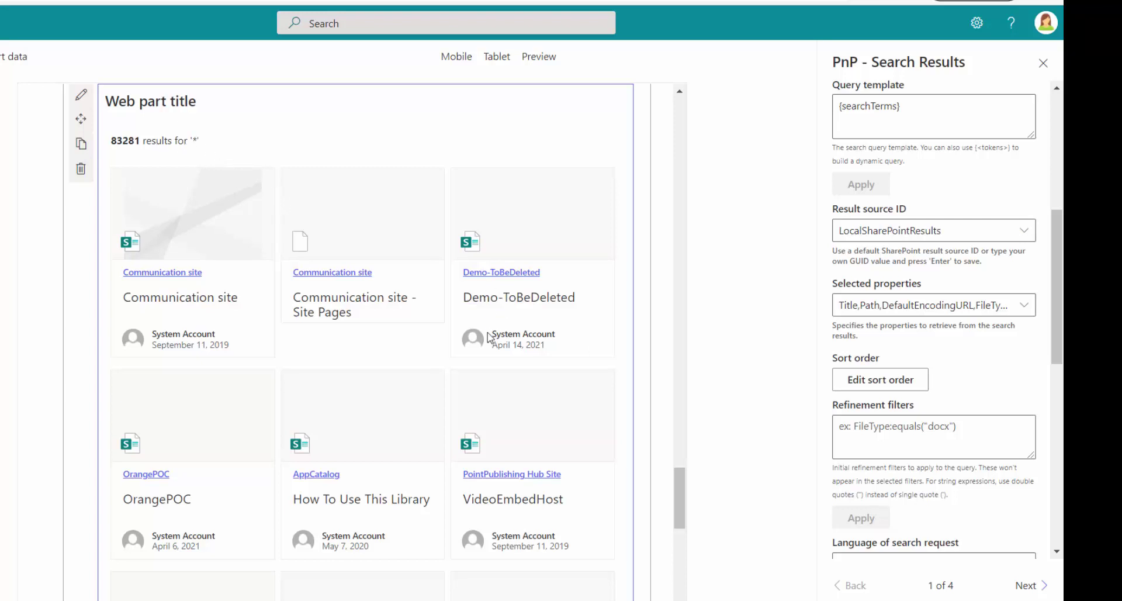
Limit the Type of Document filter in the Search Filters web part to 10 values and save the filter configuration.
scroll(330, 358, "up", 11)
scroll(330, 358, "up", 10)
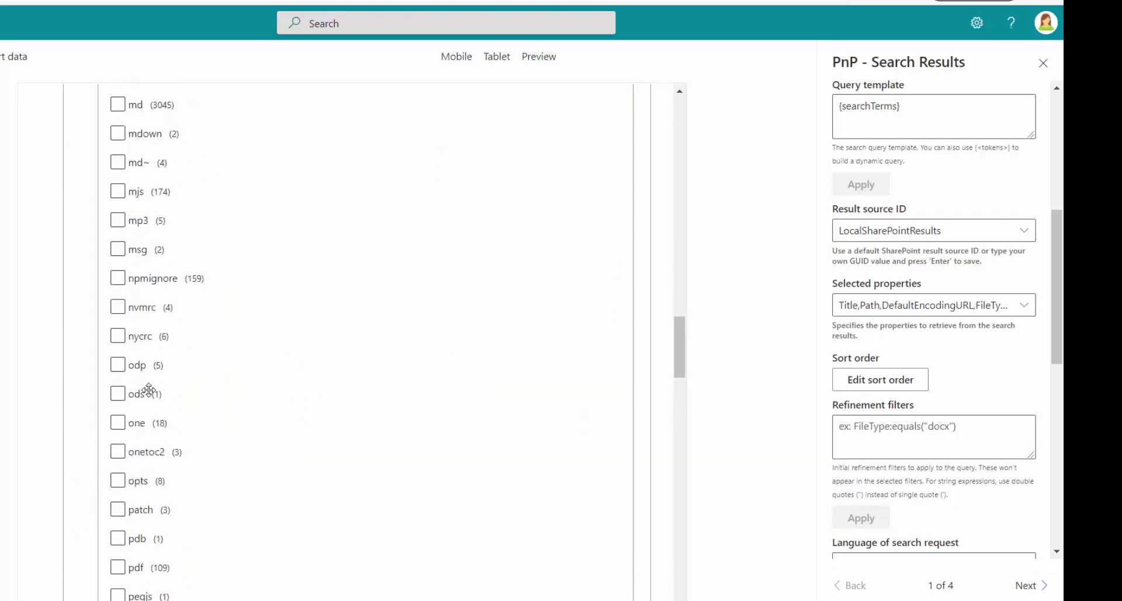
scroll(210, 383, "up", 12)
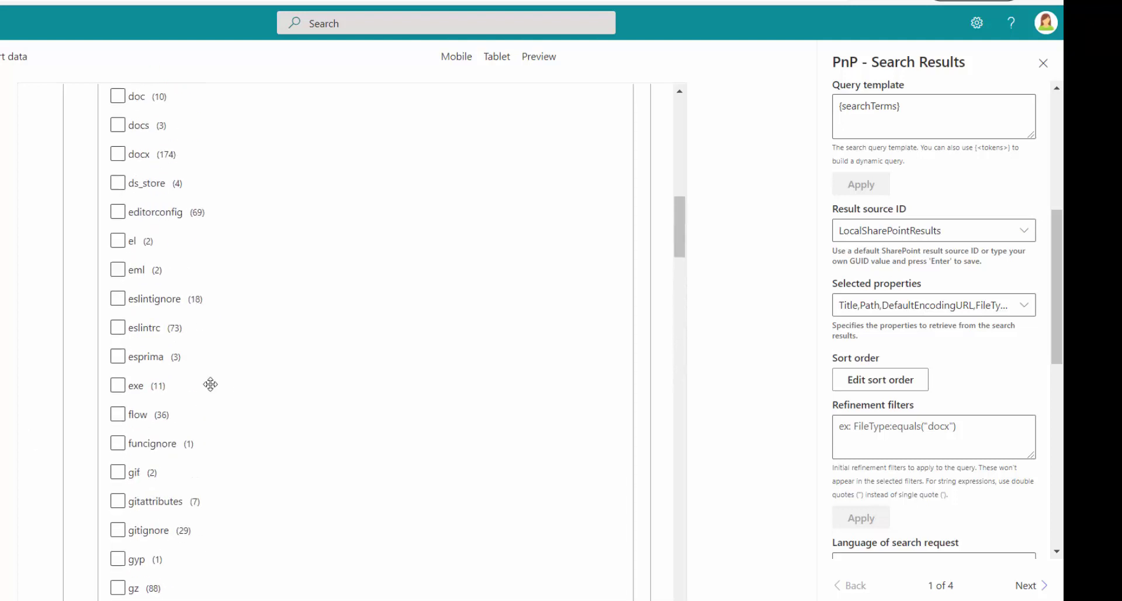
scroll(211, 382, "up", 3)
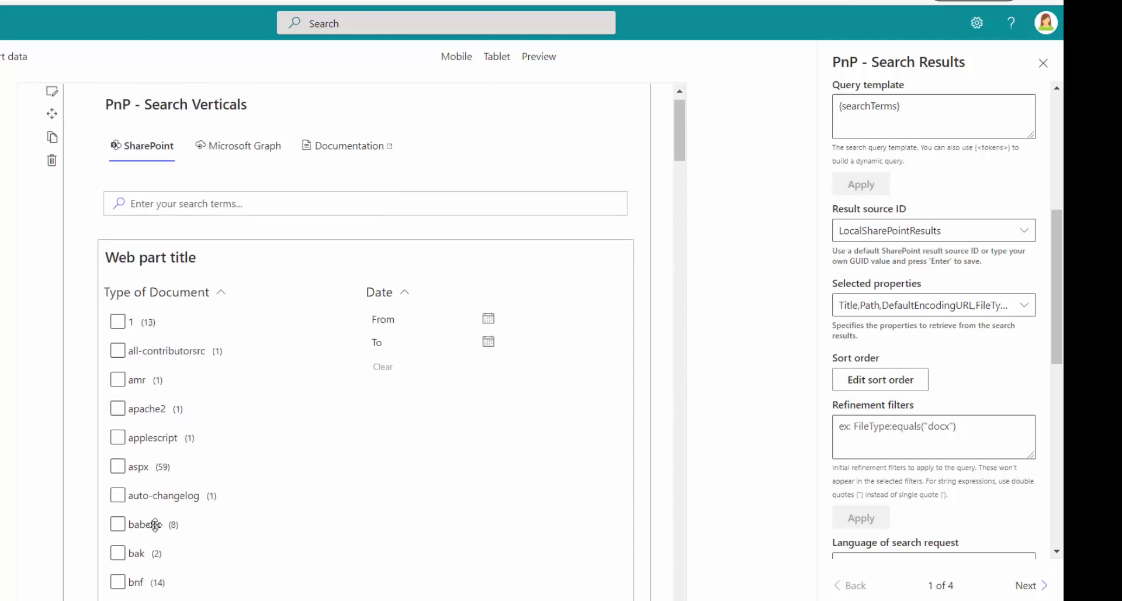
left_click(121, 245)
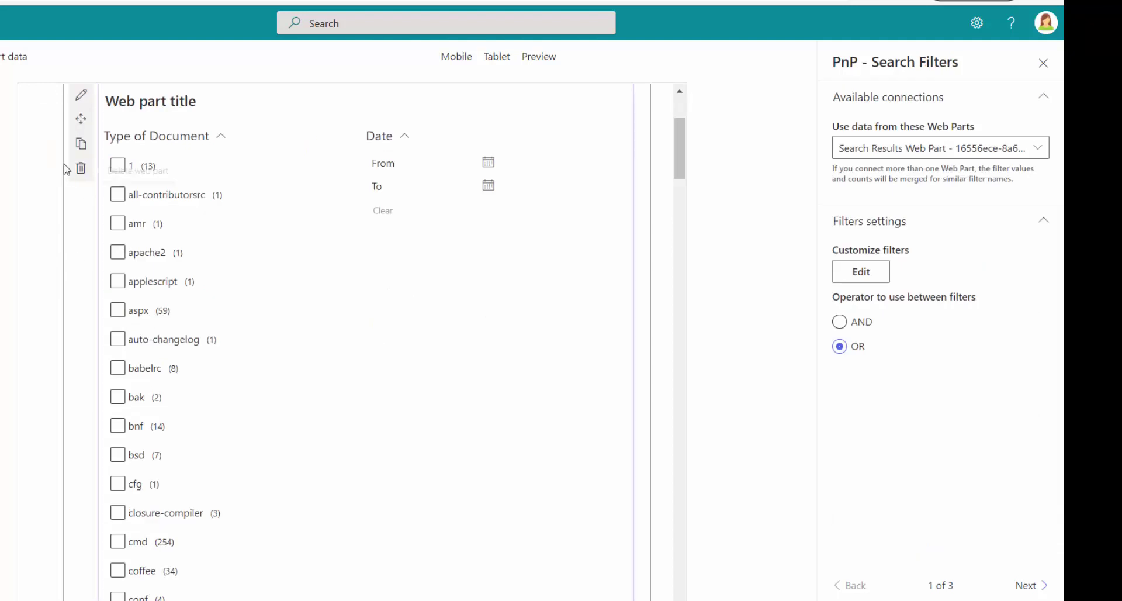
left_click(85, 100)
left_click(839, 273)
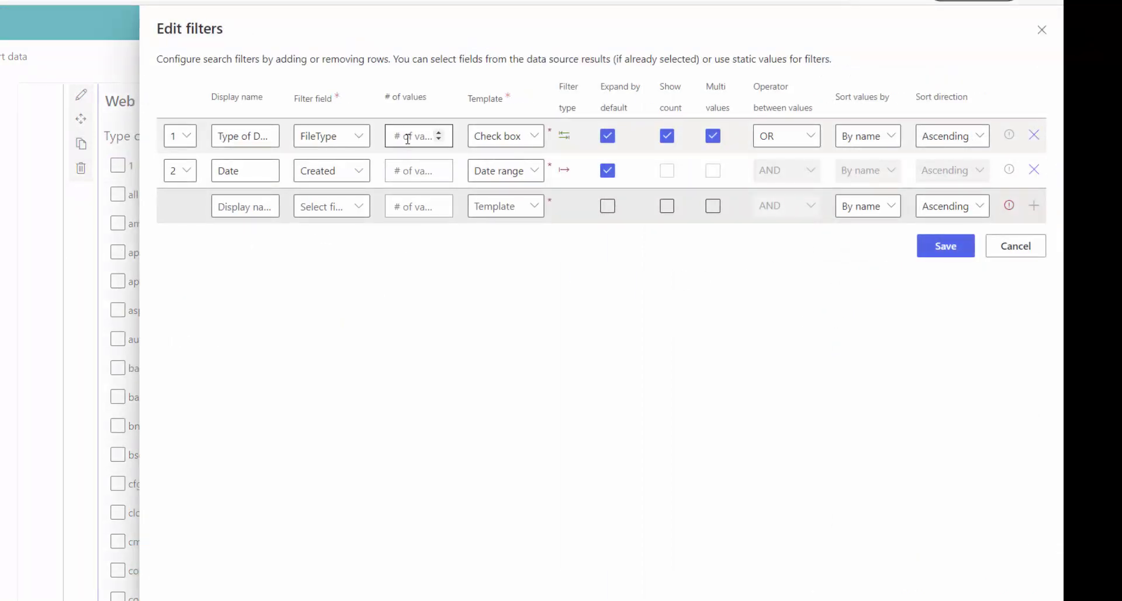
left_click(439, 134)
left_click(439, 134)
double_click(400, 135)
left_click(953, 251)
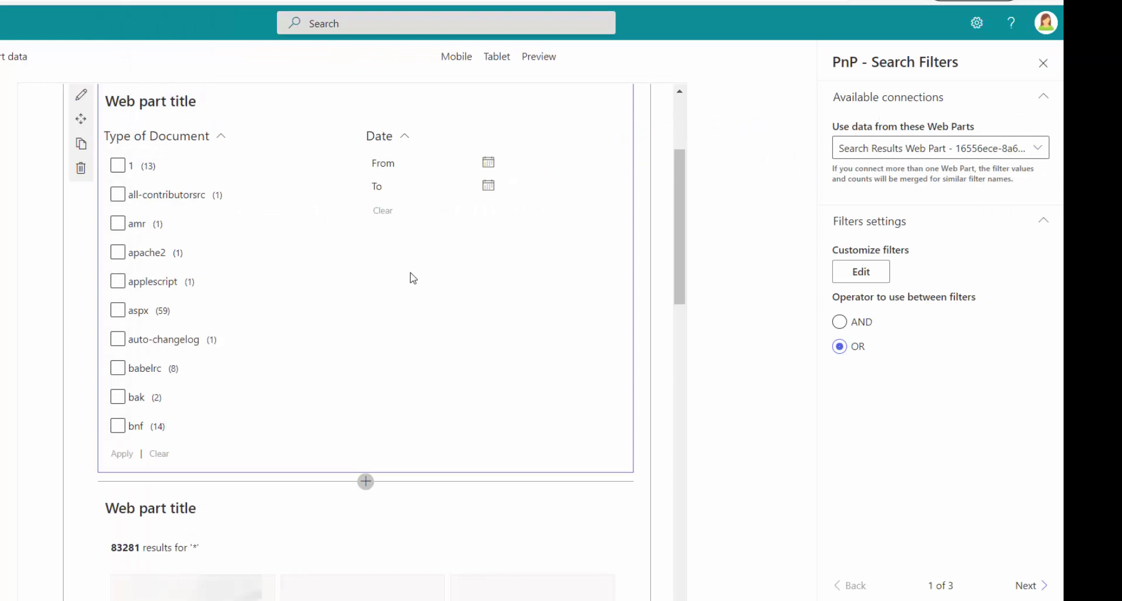
Preview the page and examine the limited Type of Document list, the Date filter and the result cards.
left_click(133, 165)
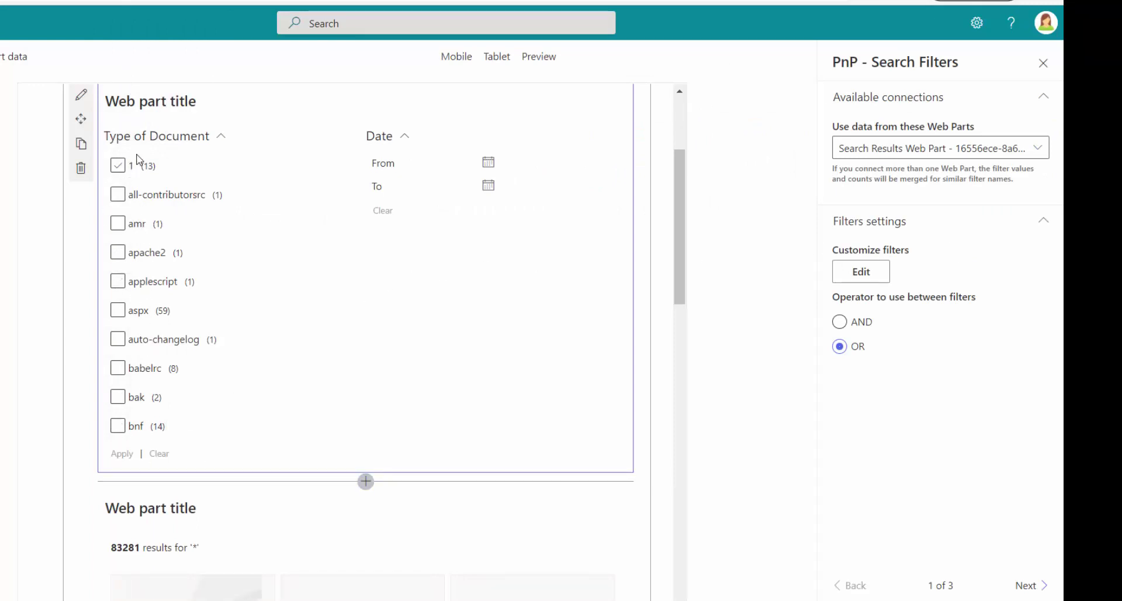
scroll(141, 335, "up", 3)
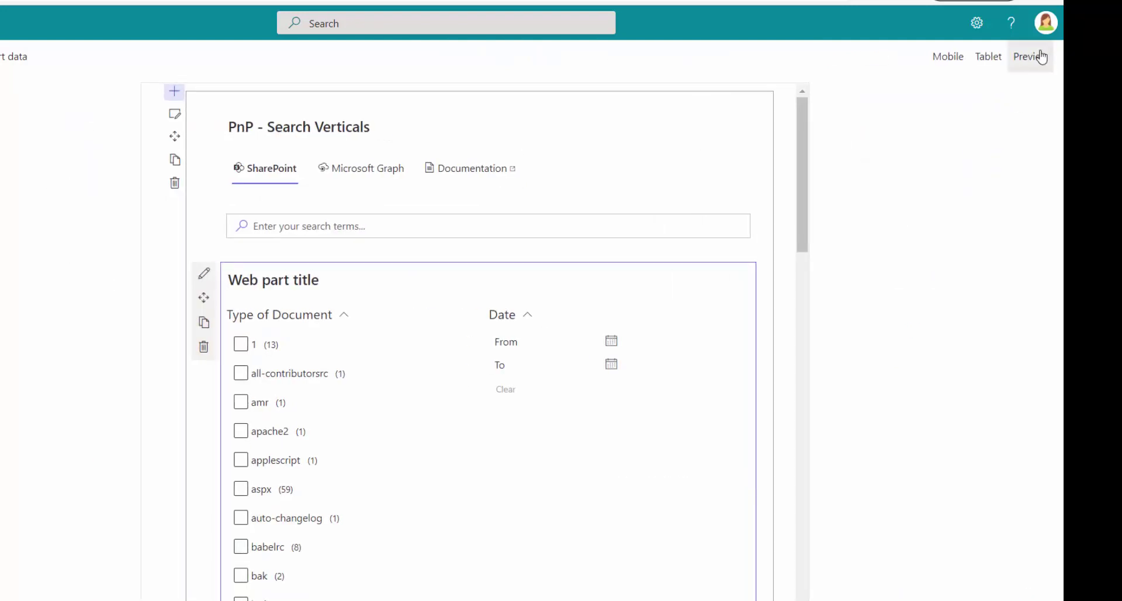
left_click(1036, 56)
scroll(641, 447, "down", 15)
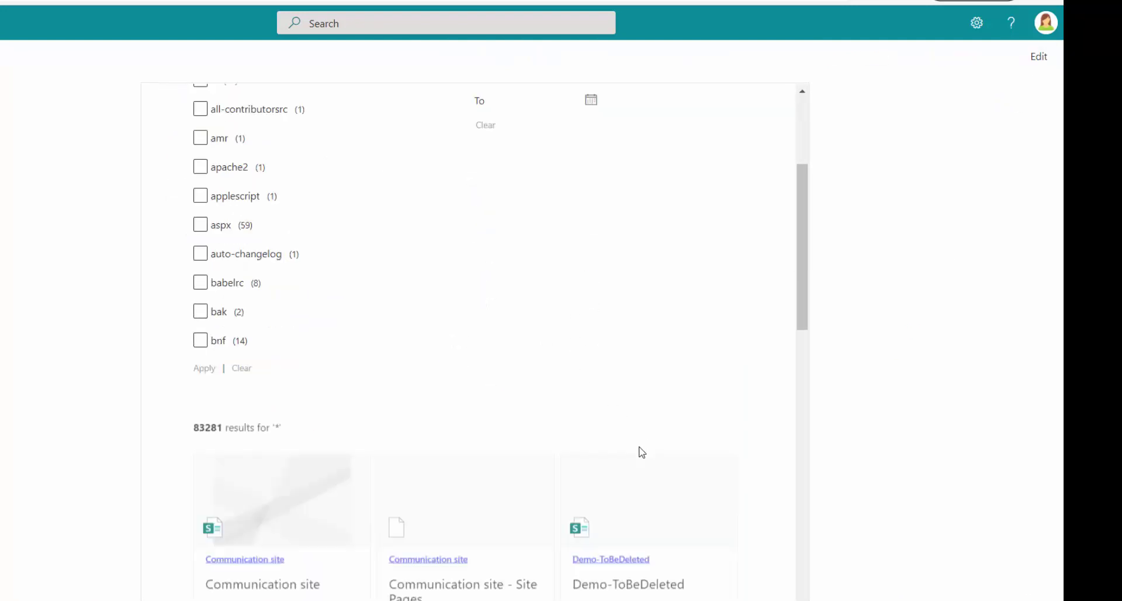
scroll(641, 452, "up", 15)
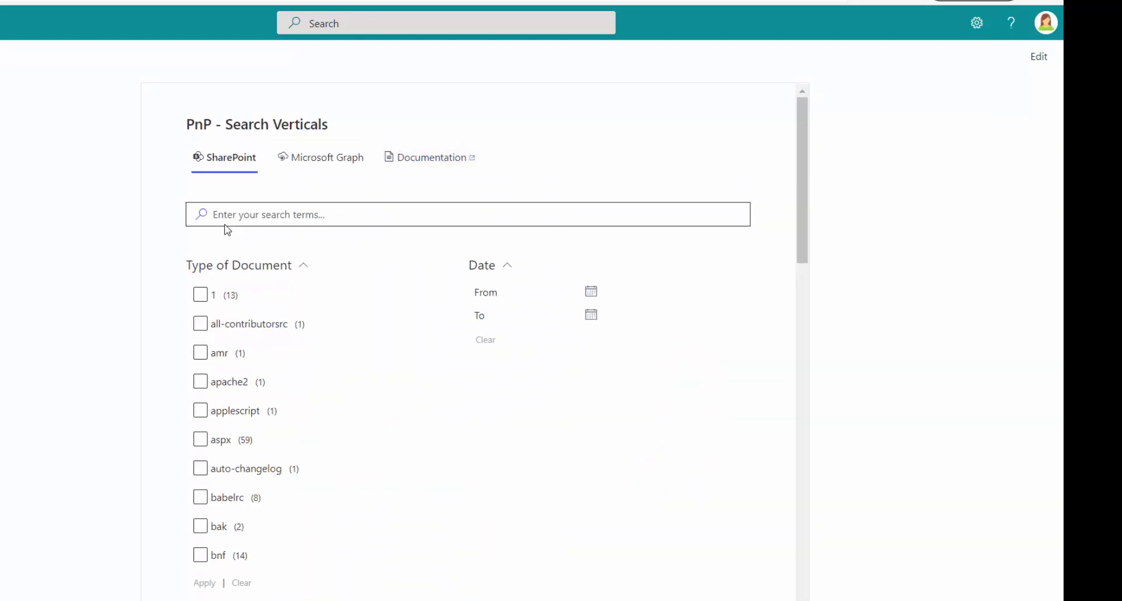
scroll(316, 298, "down", 3)
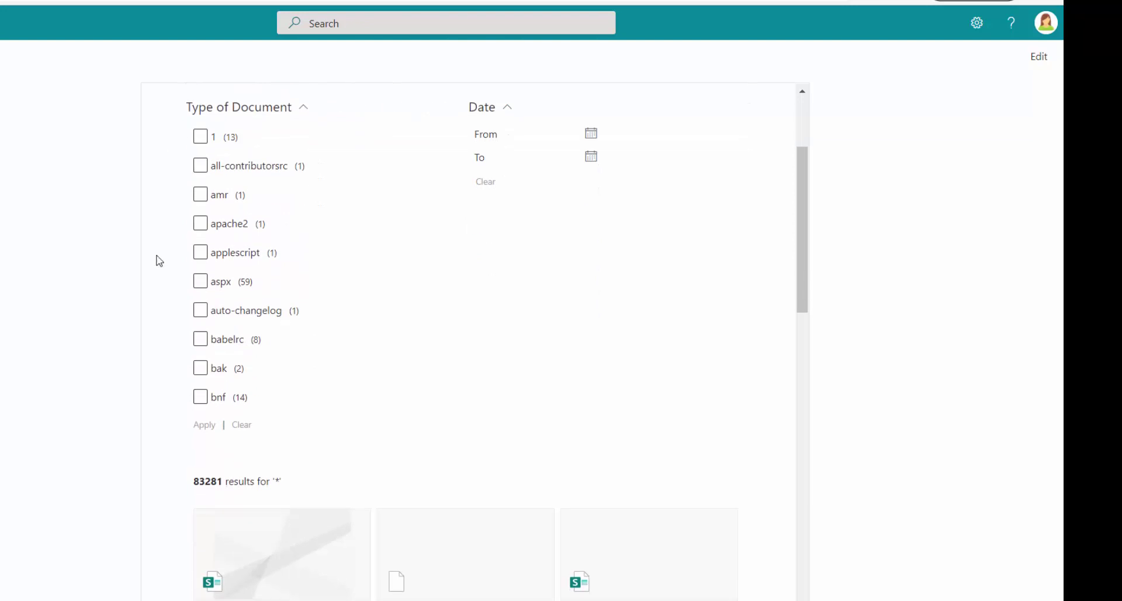
scroll(582, 404, "down", 6)
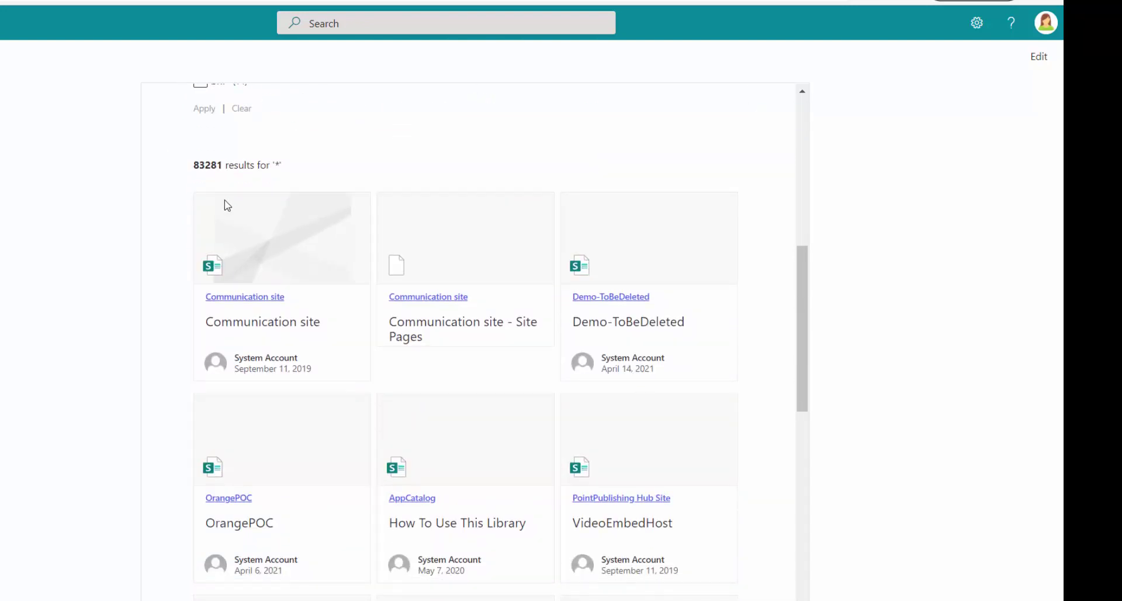
scroll(510, 465, "up", 9)
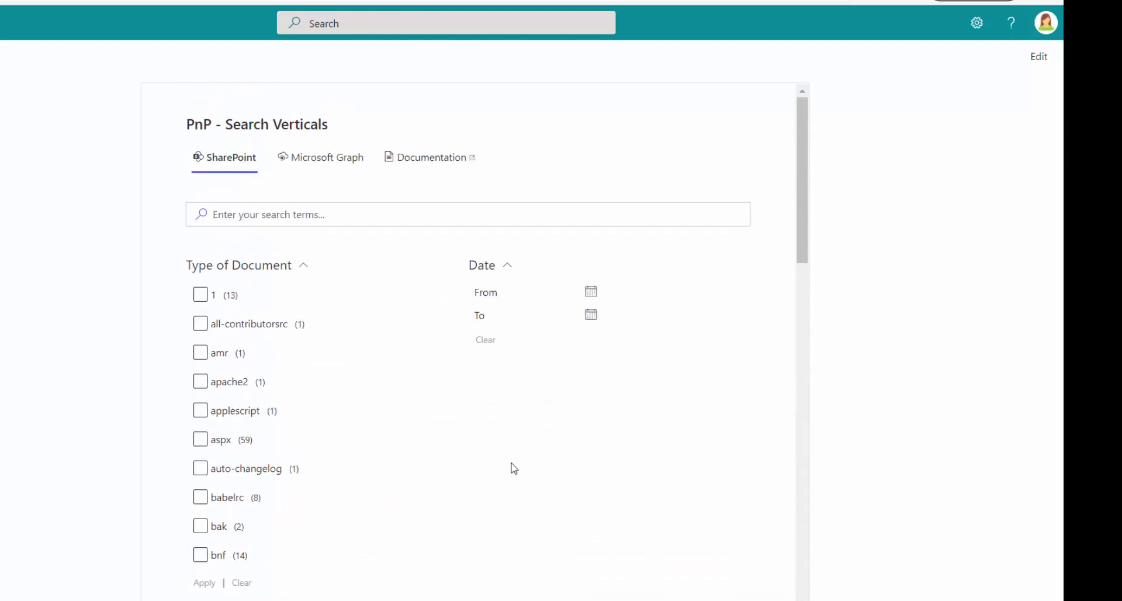
Search for "demo" in the page's search box and check the filter options and result cards.
left_click(255, 211)
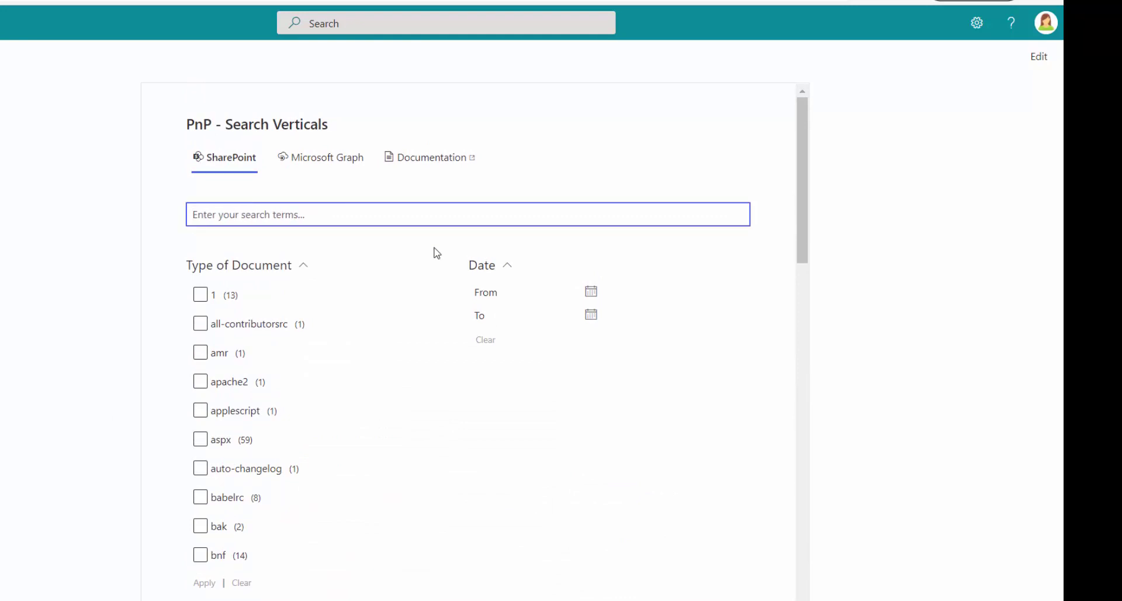
type("demo")
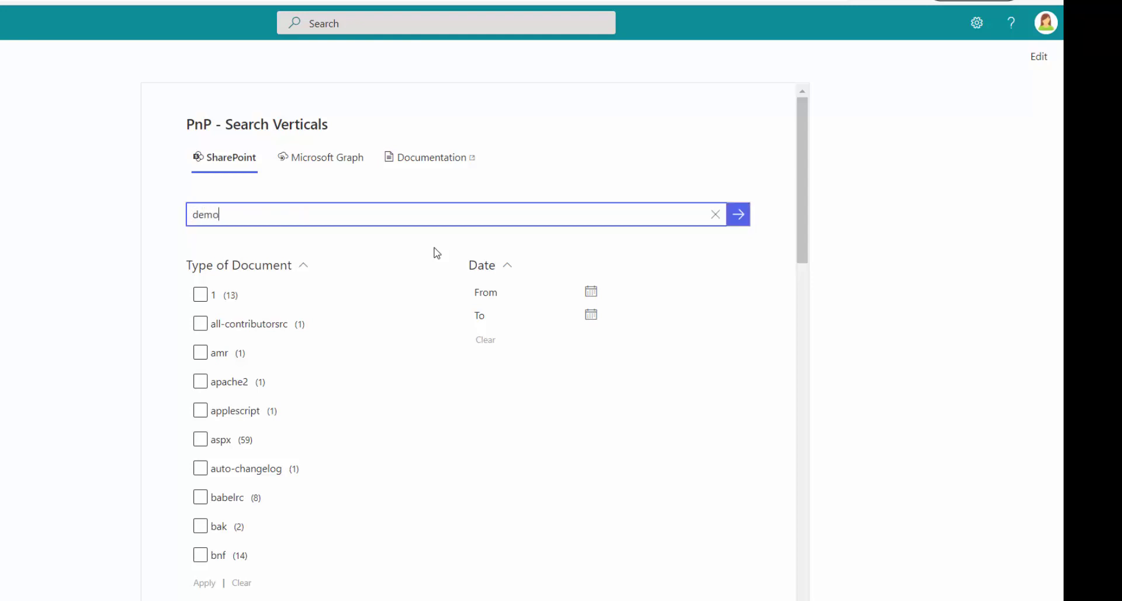
left_click(738, 215)
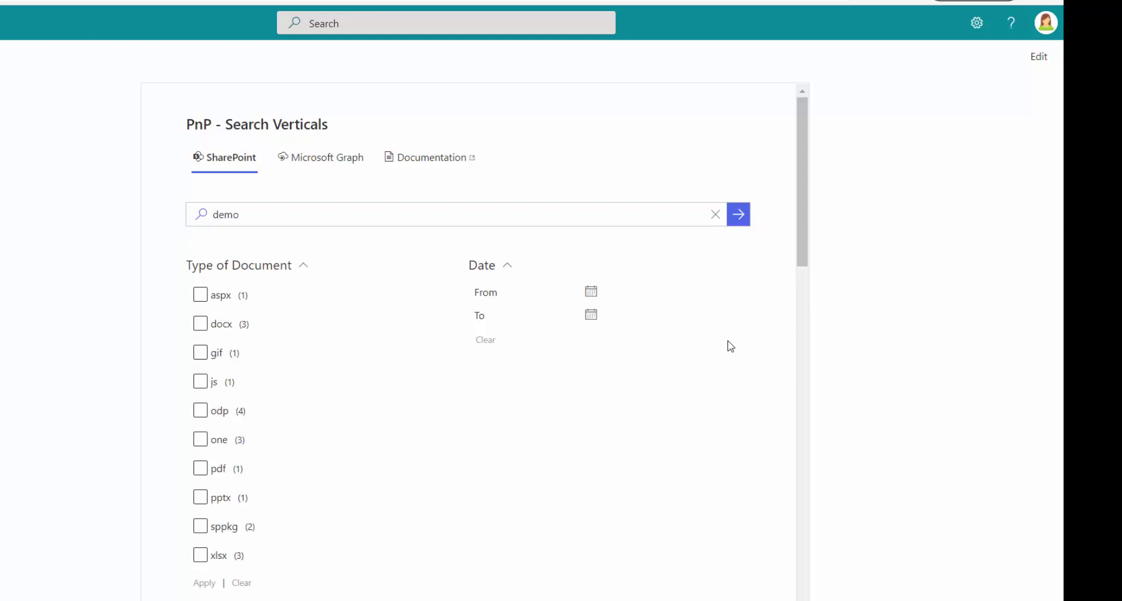
scroll(727, 345, "down", 6)
scroll(650, 357, "down", 2)
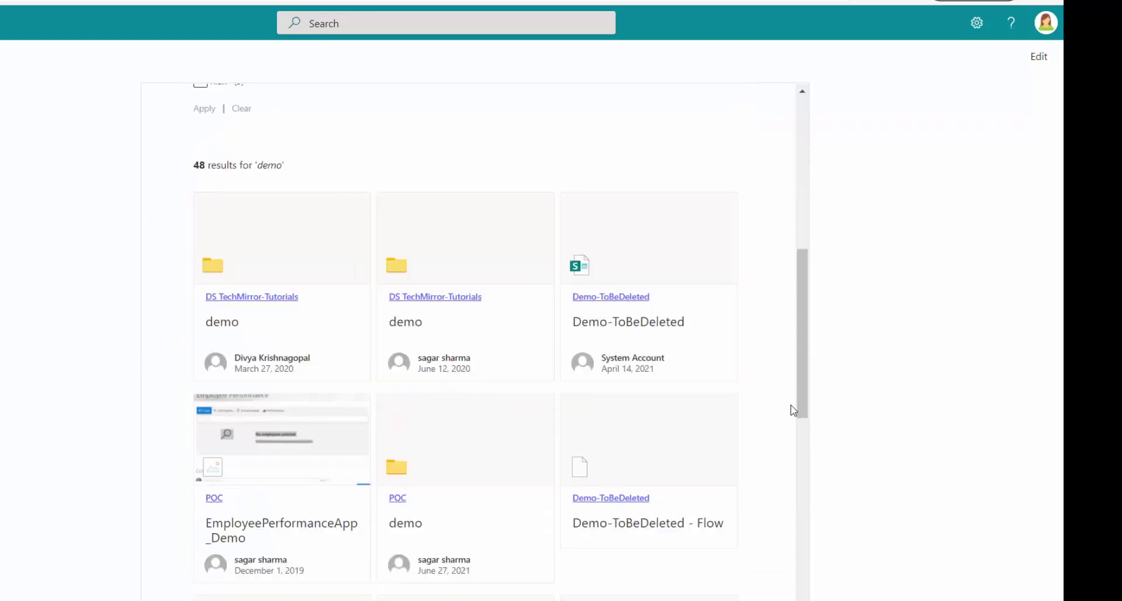
scroll(537, 506, "up", 8)
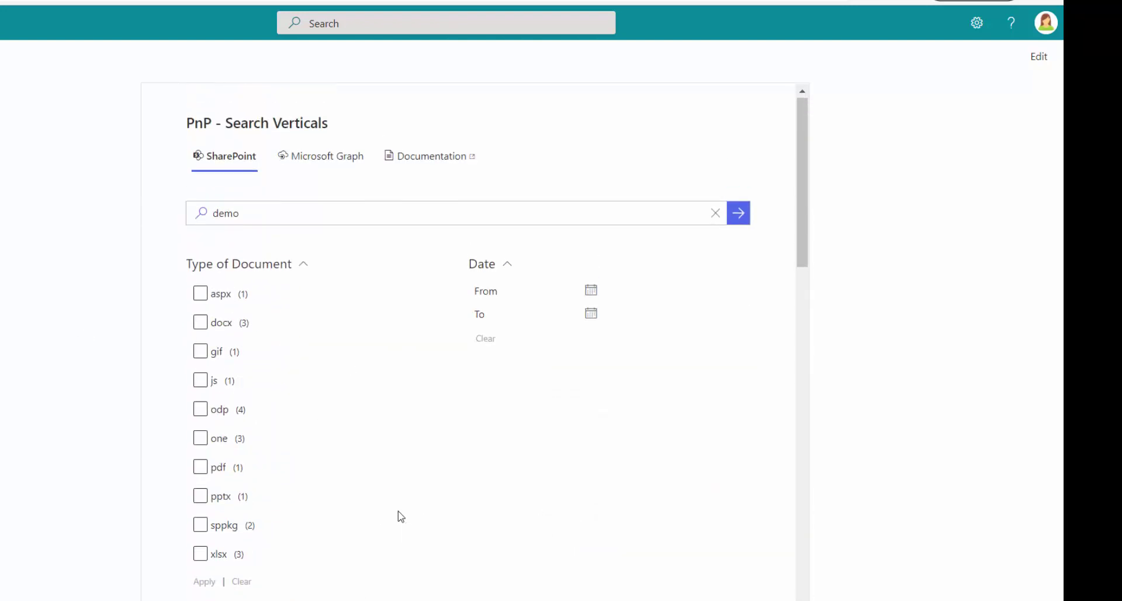
Examine the file types offered in the Type of Document filter for the "demo" search alongside its result cards.
scroll(358, 495, "down", 3)
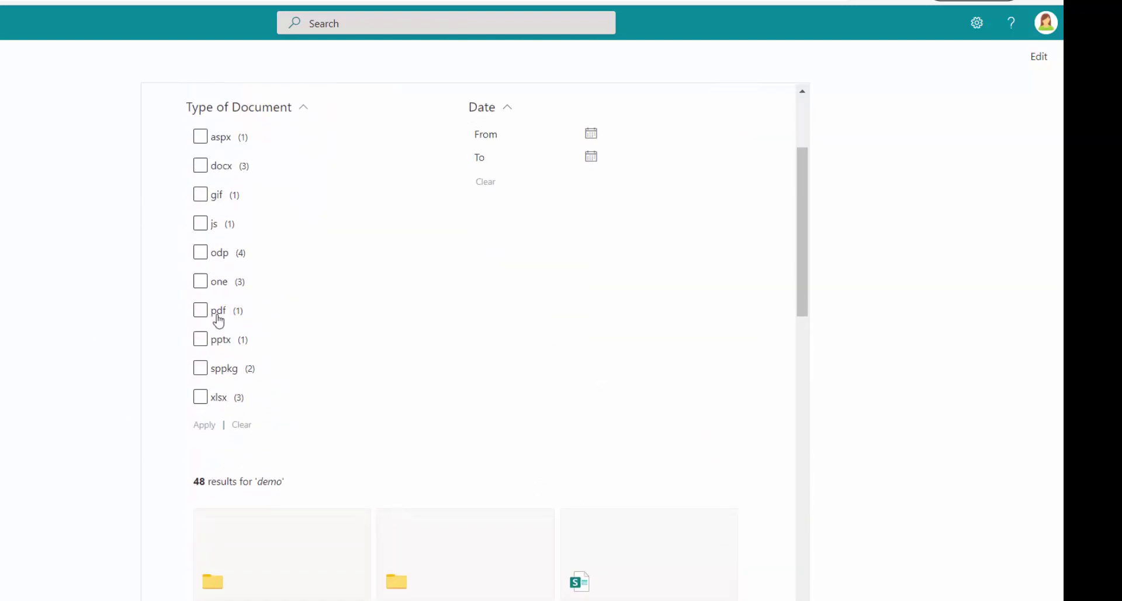
left_click(219, 397)
left_click(225, 399)
left_click(212, 198)
scroll(325, 546, "down", 2)
scroll(325, 546, "up", 4)
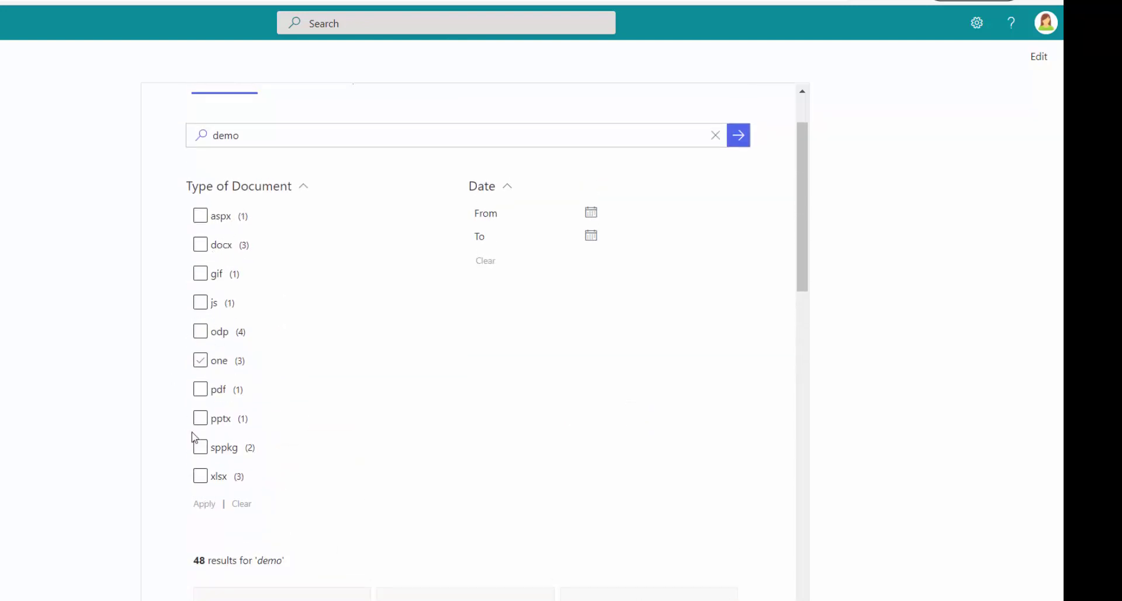
scroll(321, 461, "down", 4)
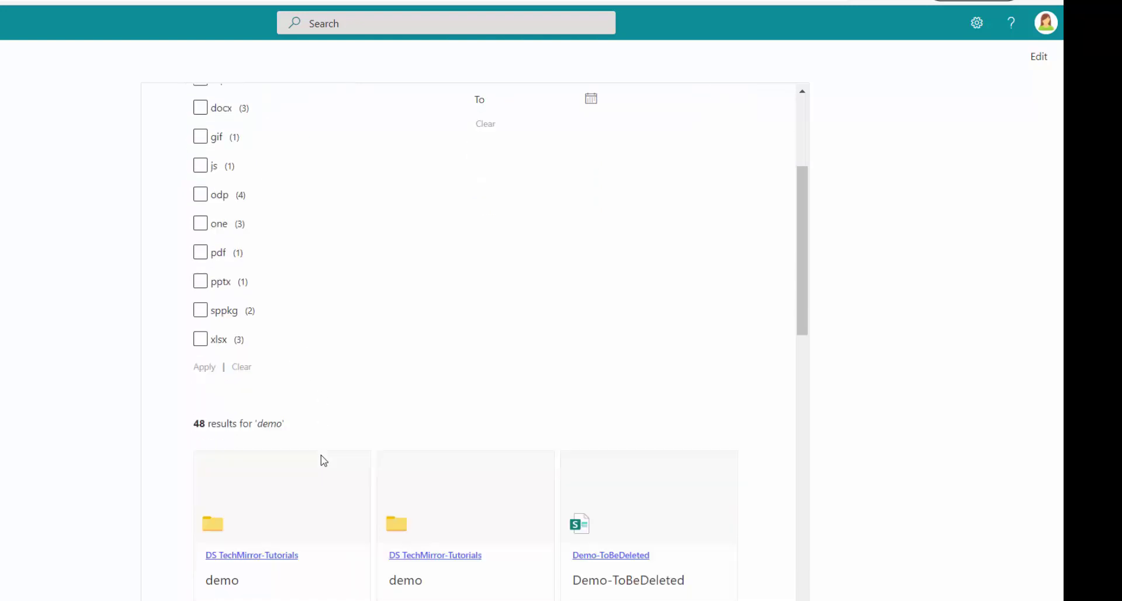
scroll(325, 555, "up", 5)
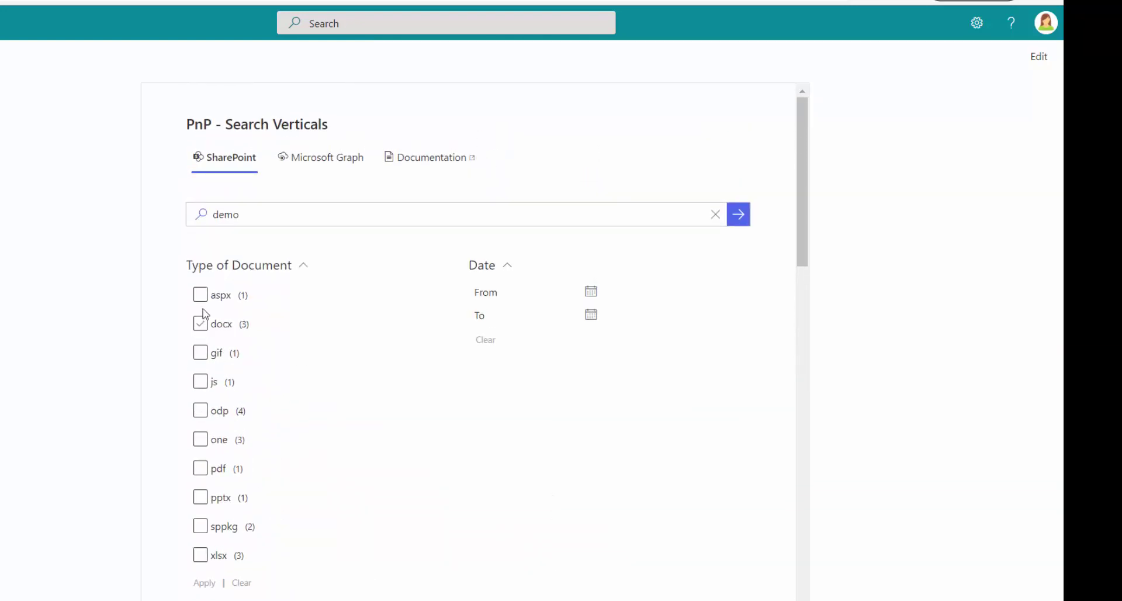
Filter the "demo" results to the aspx, docx and pptx document types and check the filtered cards.
left_click(202, 298)
left_click(205, 332)
left_click(250, 504)
scroll(564, 469, "down", 3)
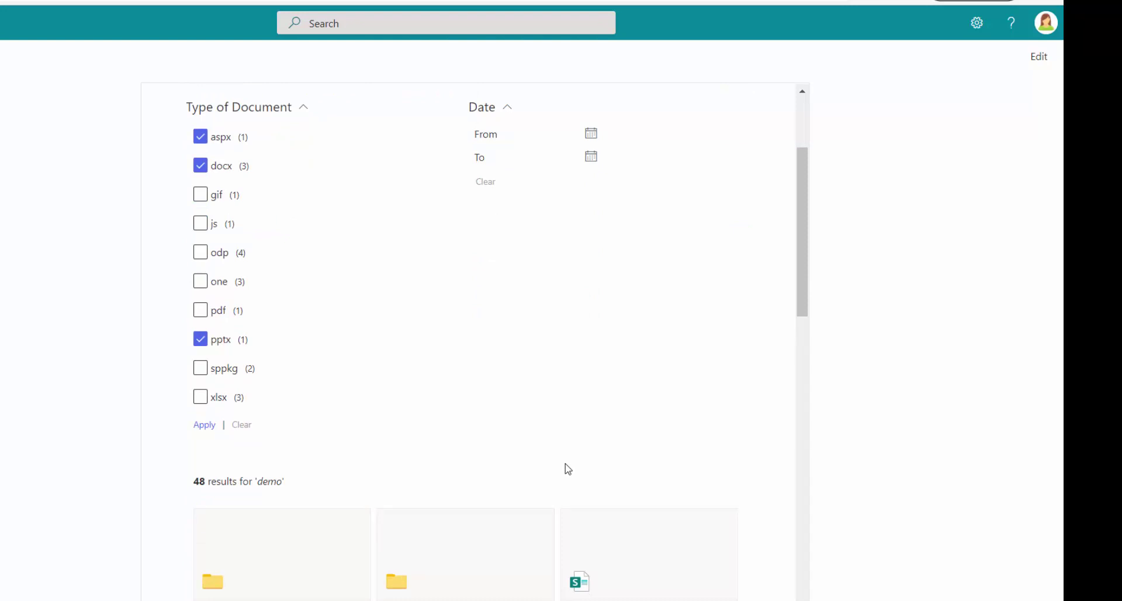
left_click(201, 432)
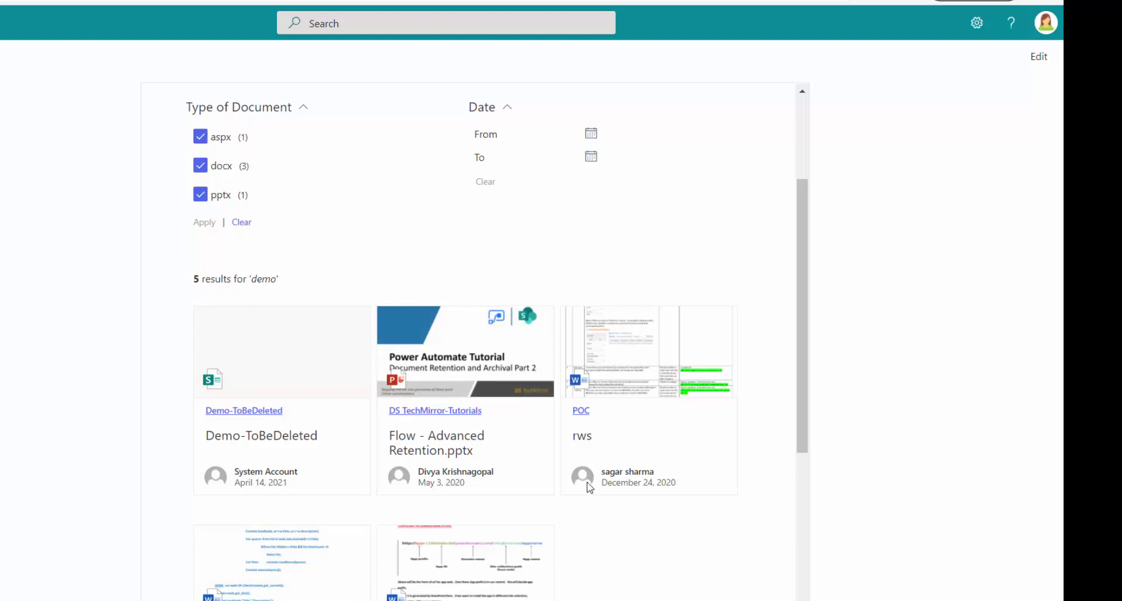
scroll(589, 488, "down", 4)
scroll(587, 489, "up", 5)
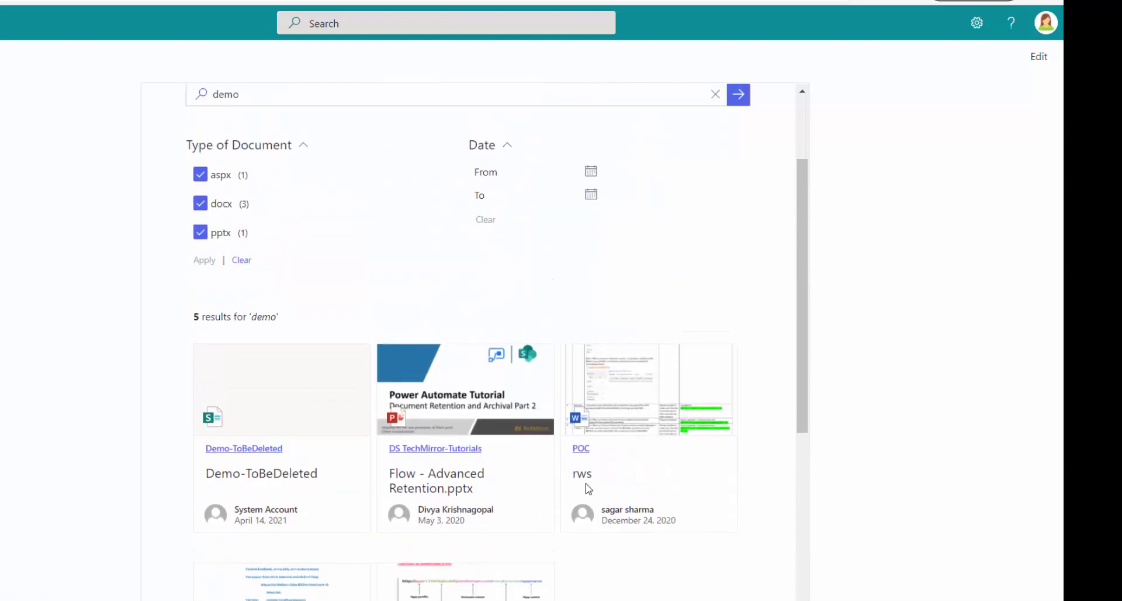
scroll(588, 489, "up", 2)
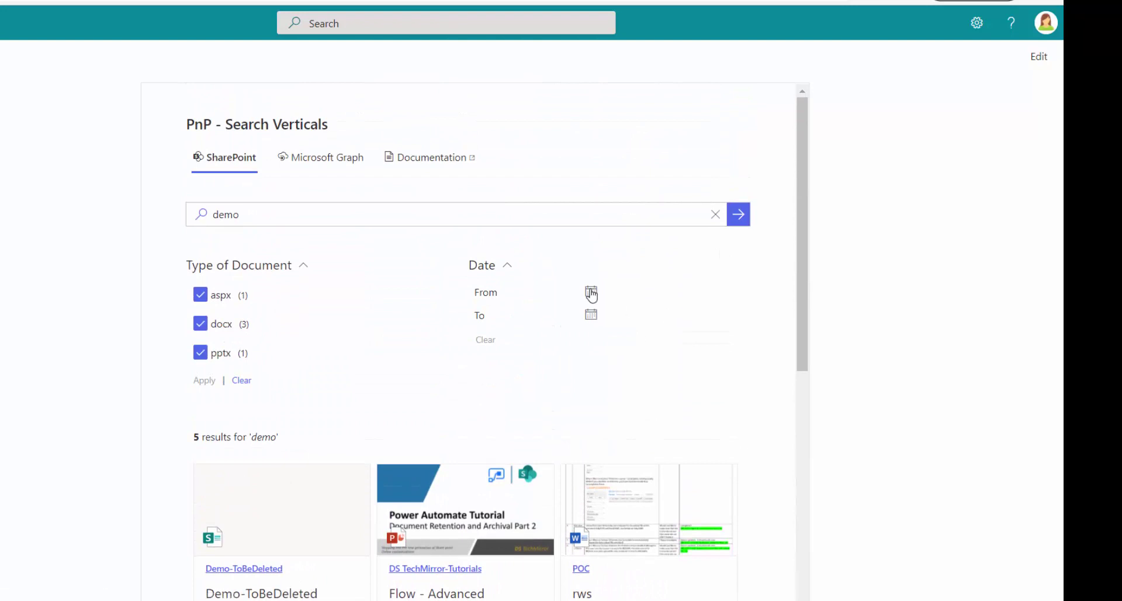
scroll(560, 378, "down", 3)
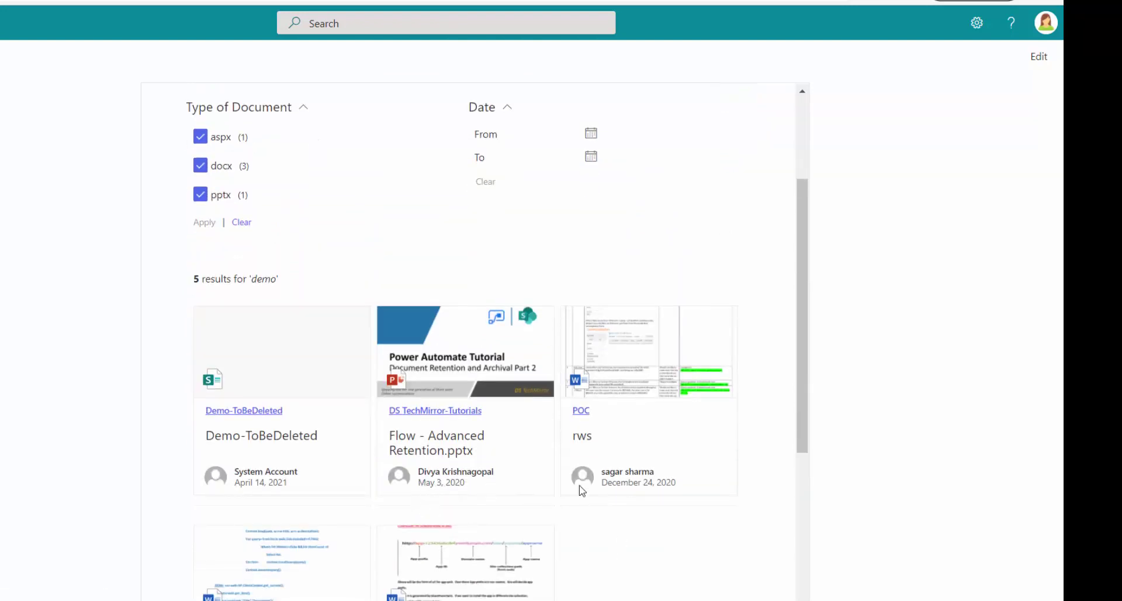
Set the Date filter's From date to April 30, 2020 for the "demo" results.
scroll(516, 475, "up", 3)
left_click(591, 292)
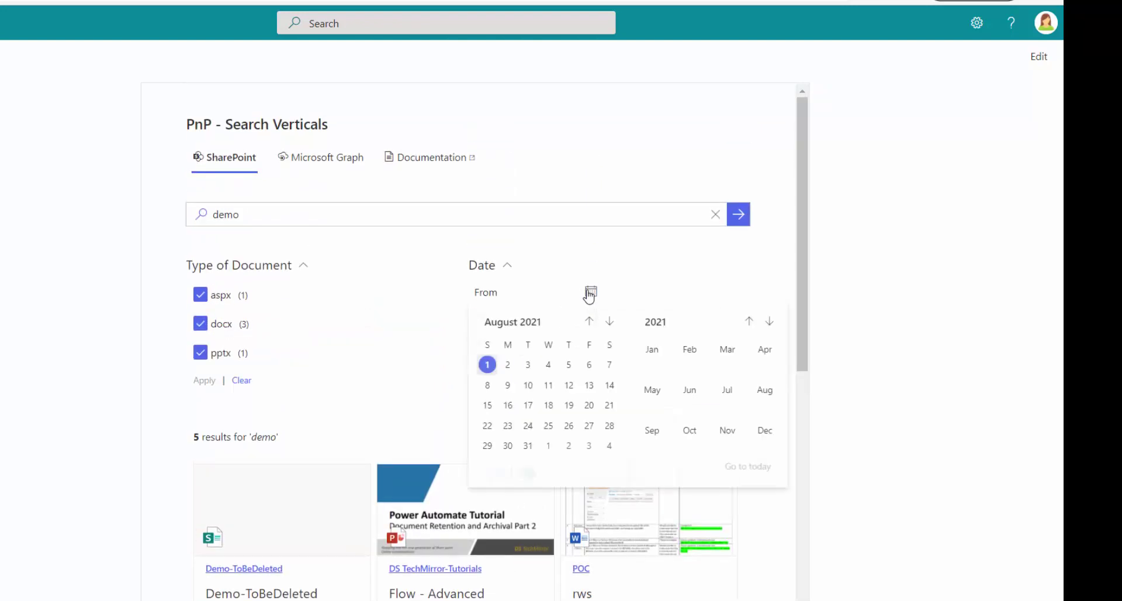
left_click(750, 323)
left_click(646, 390)
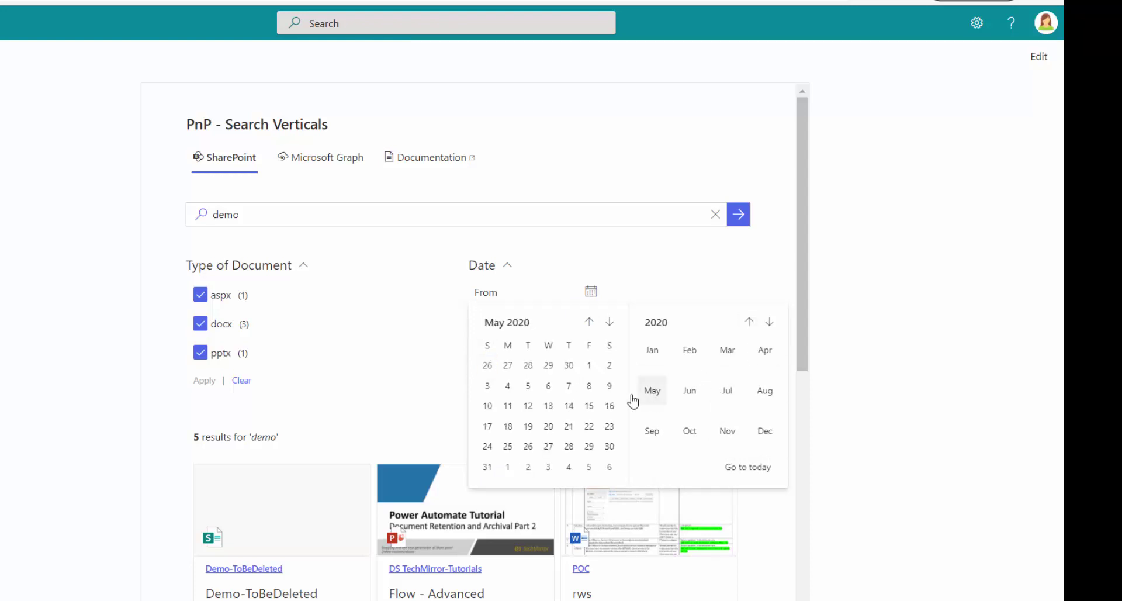
left_click(569, 365)
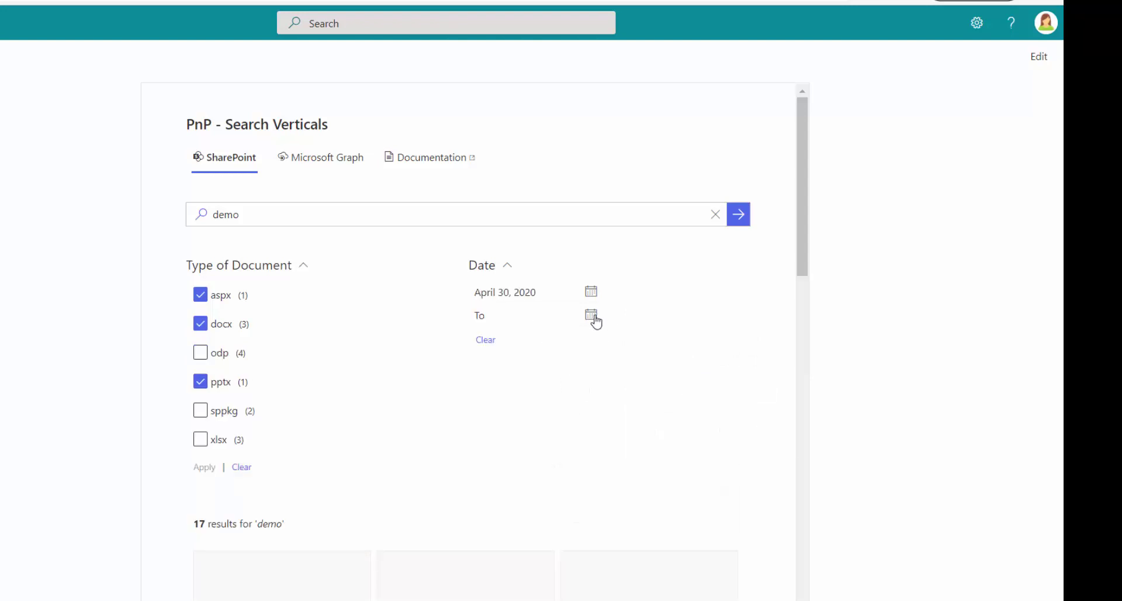
Set the Date filter's To date to May 4, 2020 and check the filtered result cards.
left_click(591, 316)
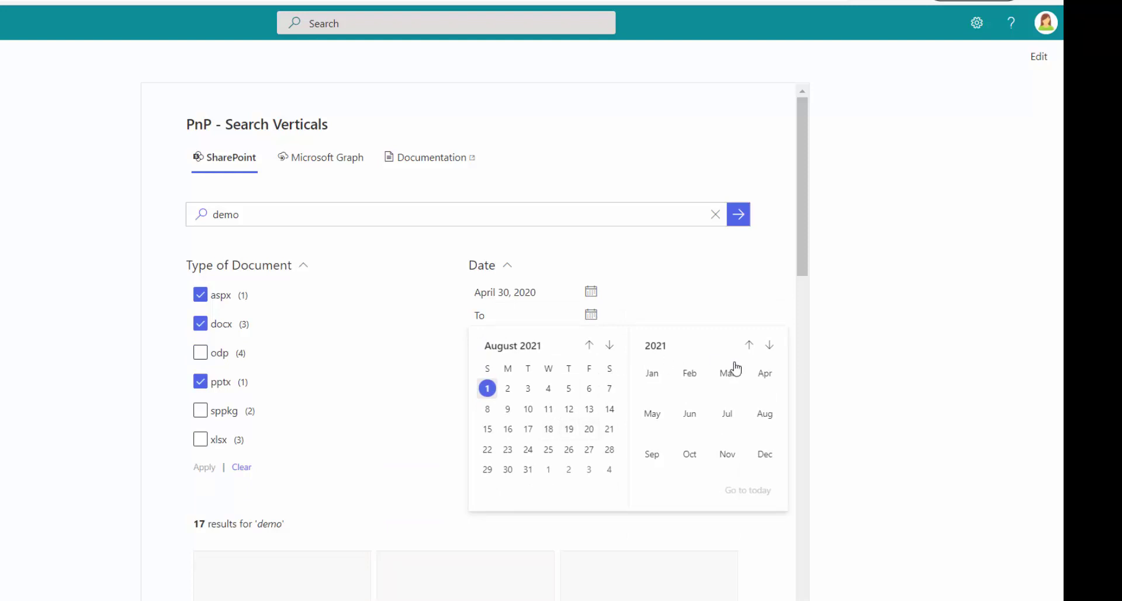
left_click(750, 346)
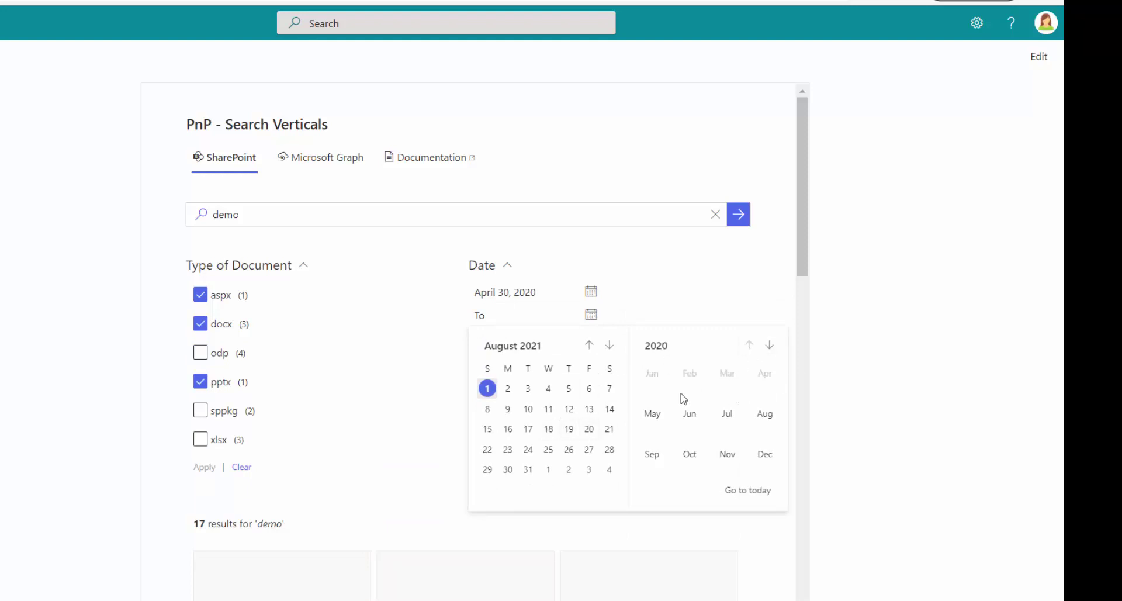
left_click(652, 414)
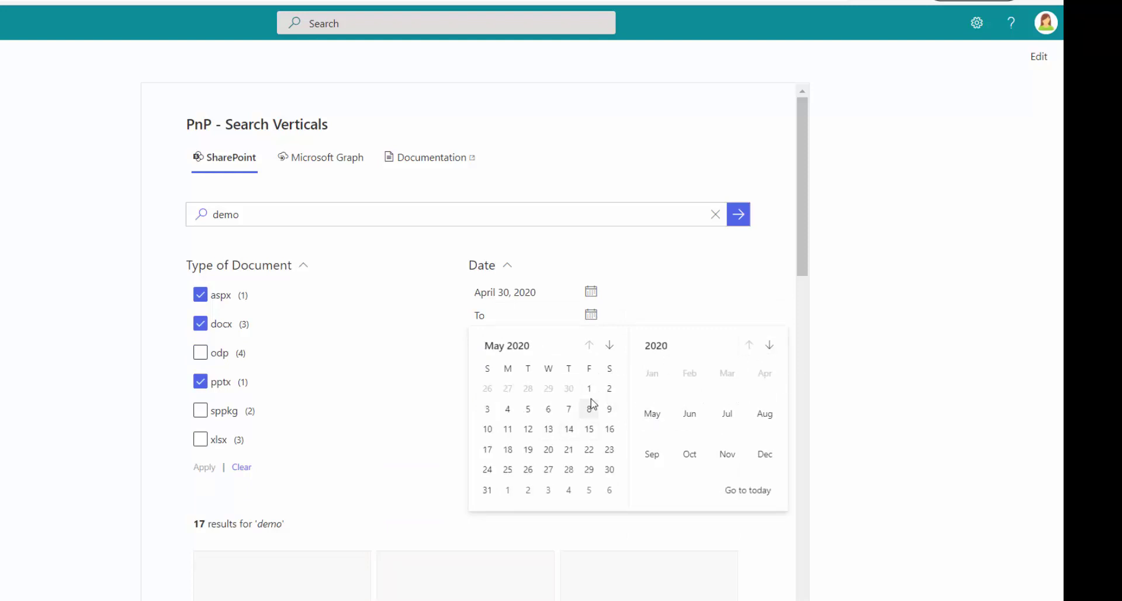
left_click(508, 409)
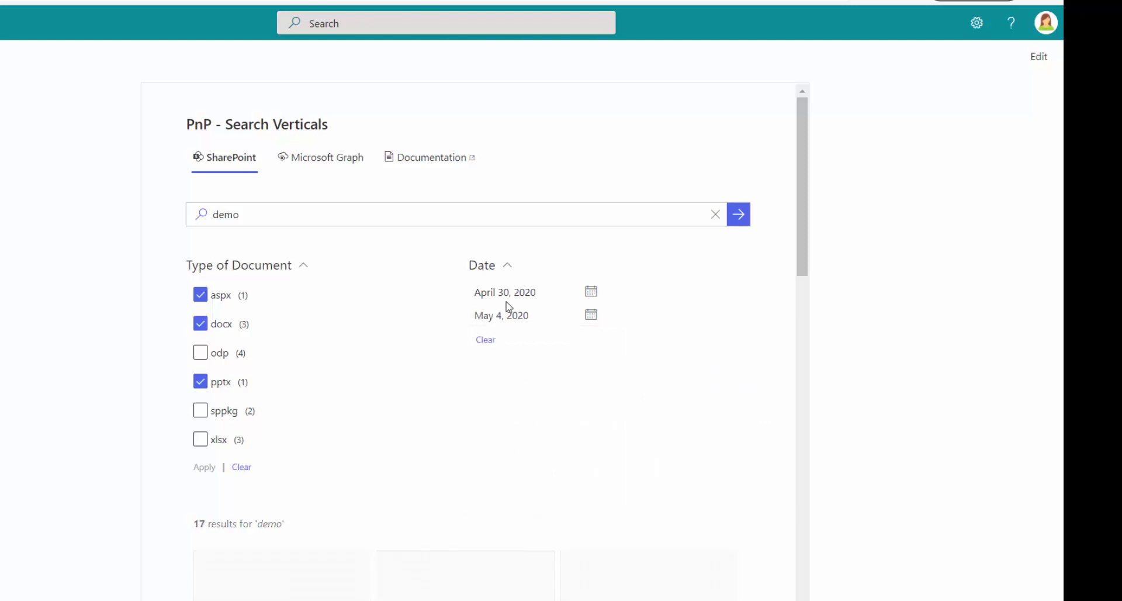
scroll(636, 374, "down", 10)
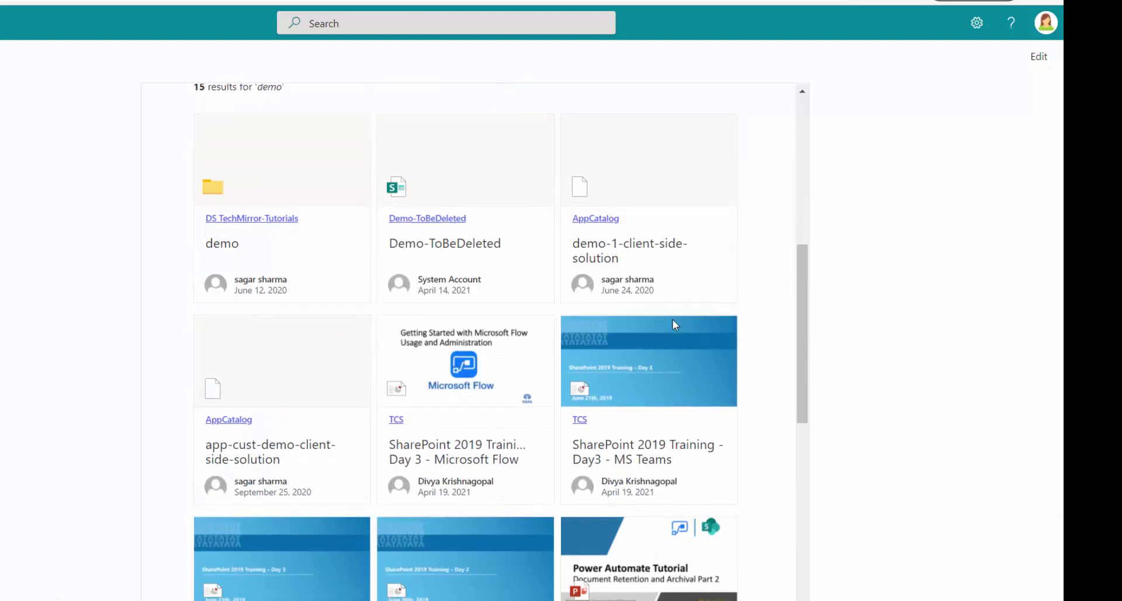
Put the page in edit mode and set the Search Filters web part's operator between filters to AND.
left_click(1039, 56)
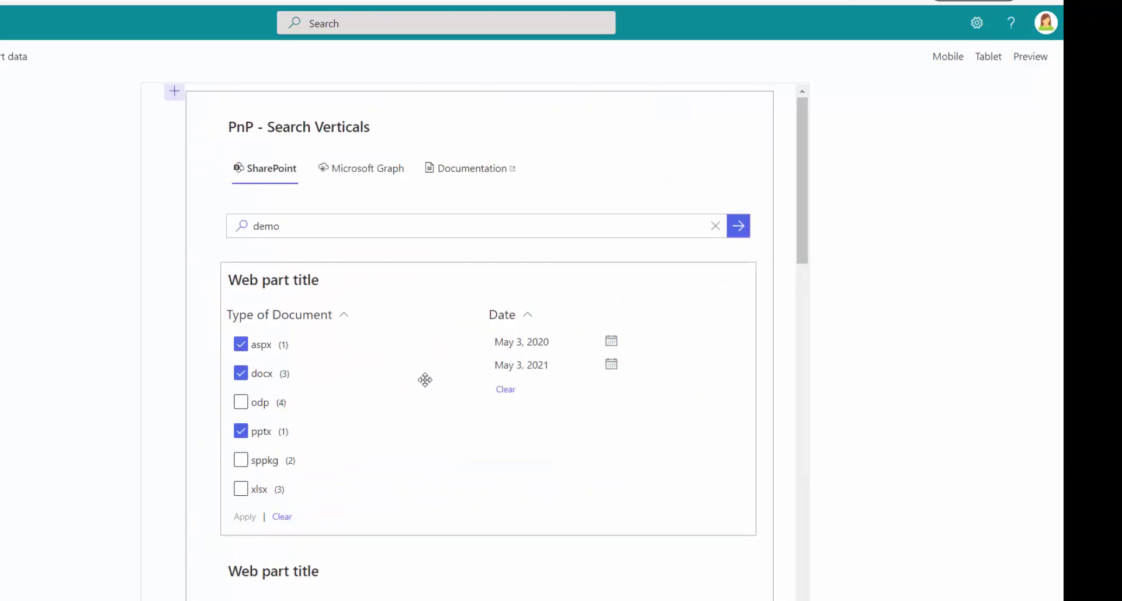
left_click(204, 273)
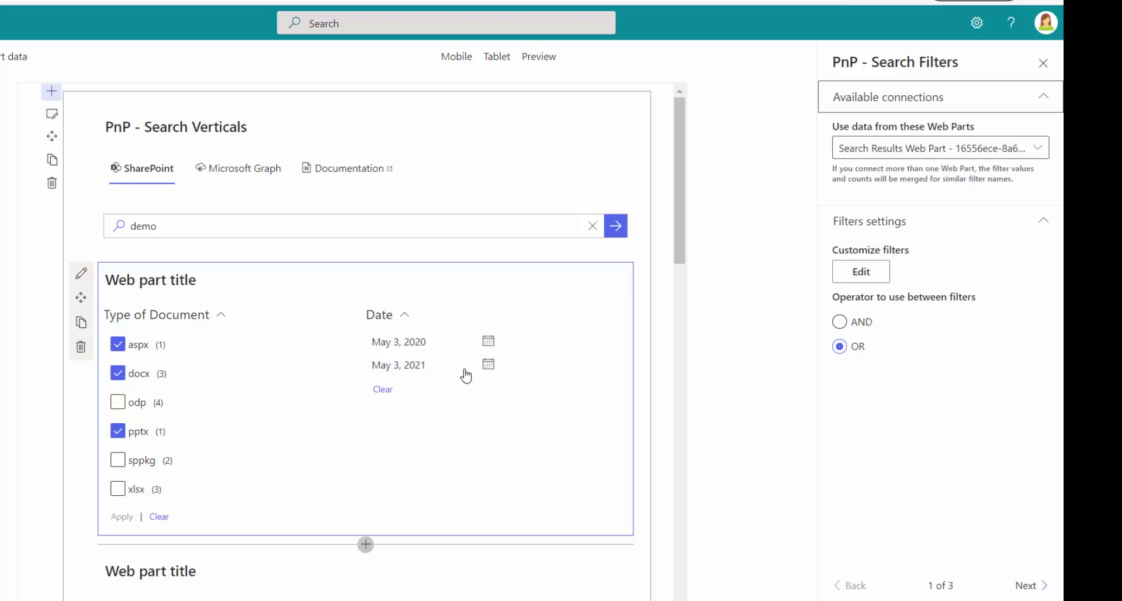
scroll(443, 415, "down", 4)
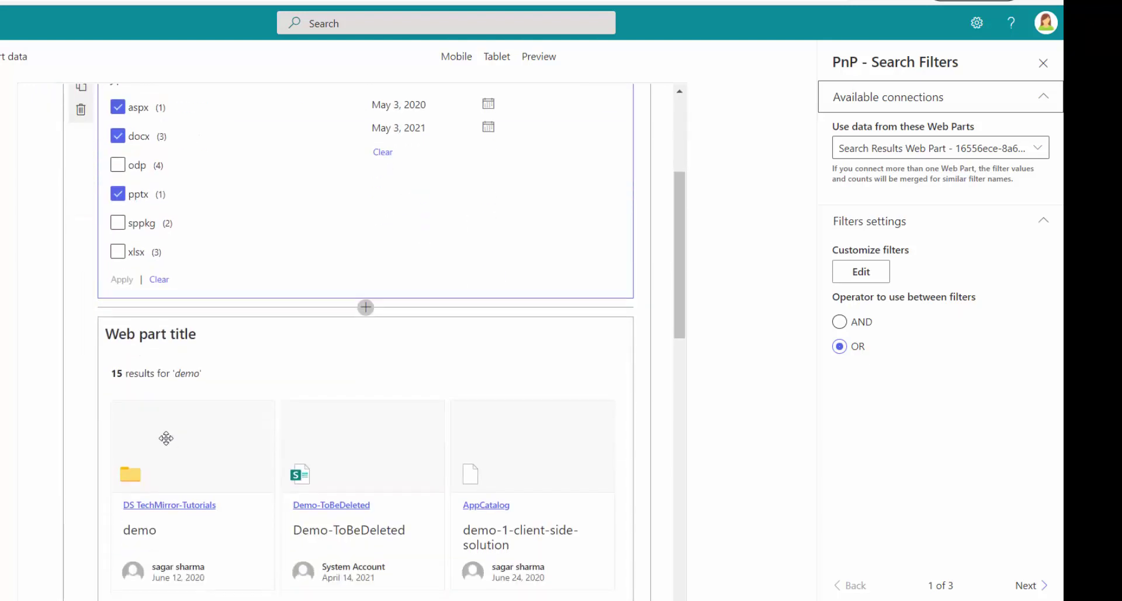
left_click(842, 321)
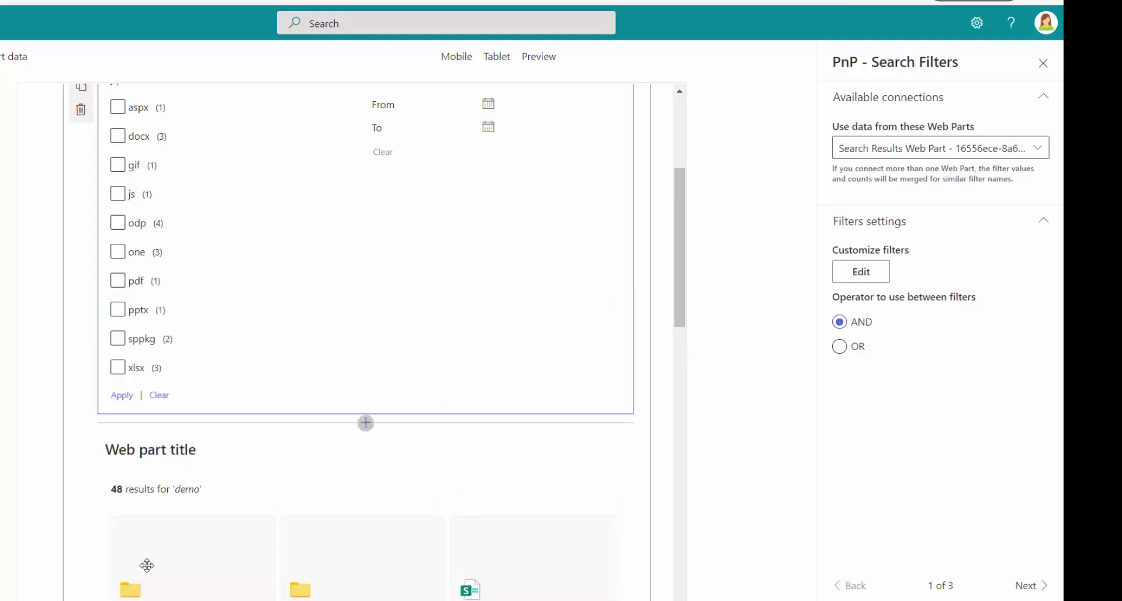
scroll(435, 390, "up", 4)
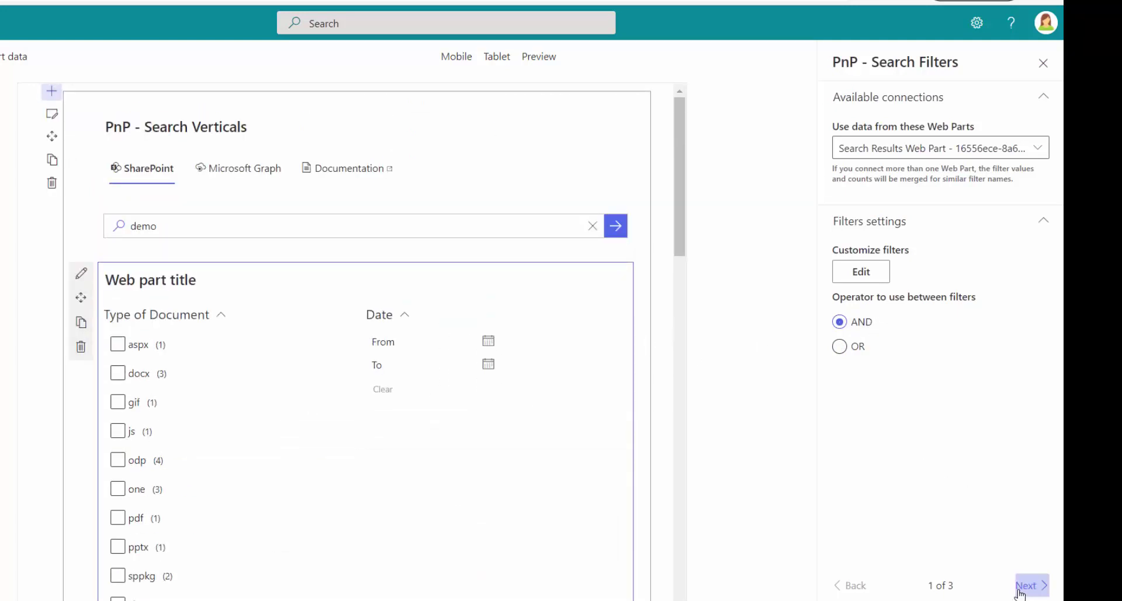
left_click(1043, 63)
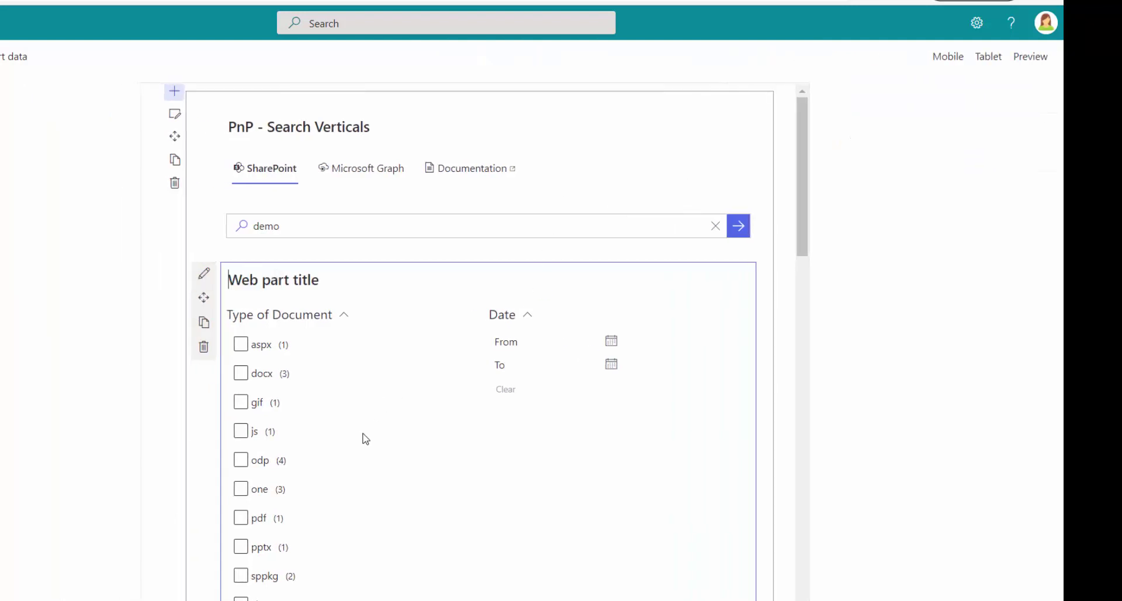
Filter the "demo" results to the docx, pdf and pptx document types.
scroll(363, 438, "down", 3)
left_click(241, 185)
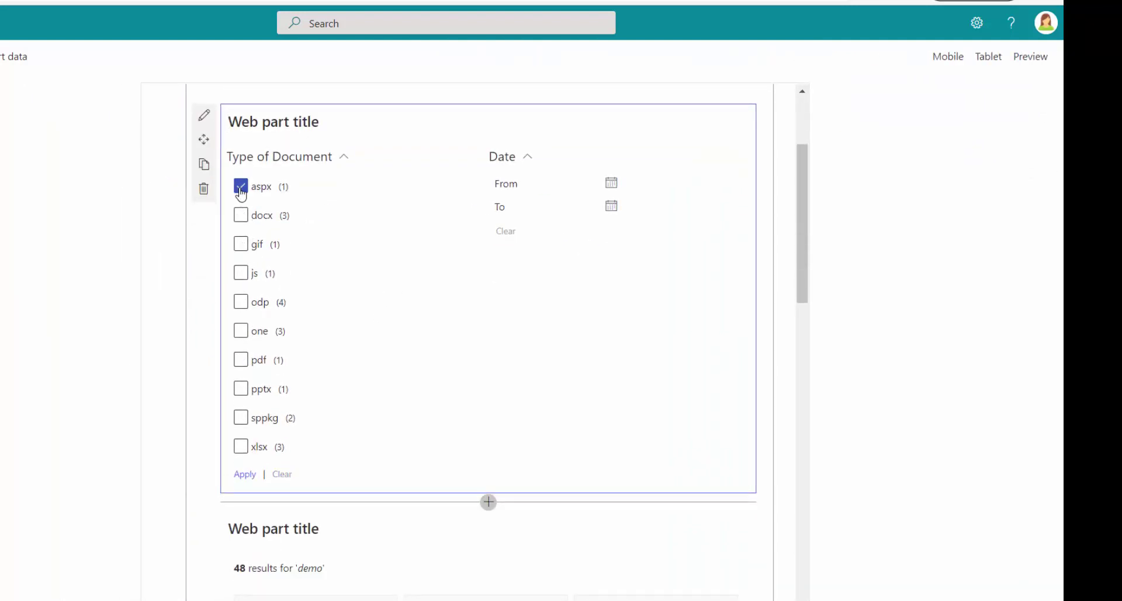
left_click(242, 187)
left_click(242, 216)
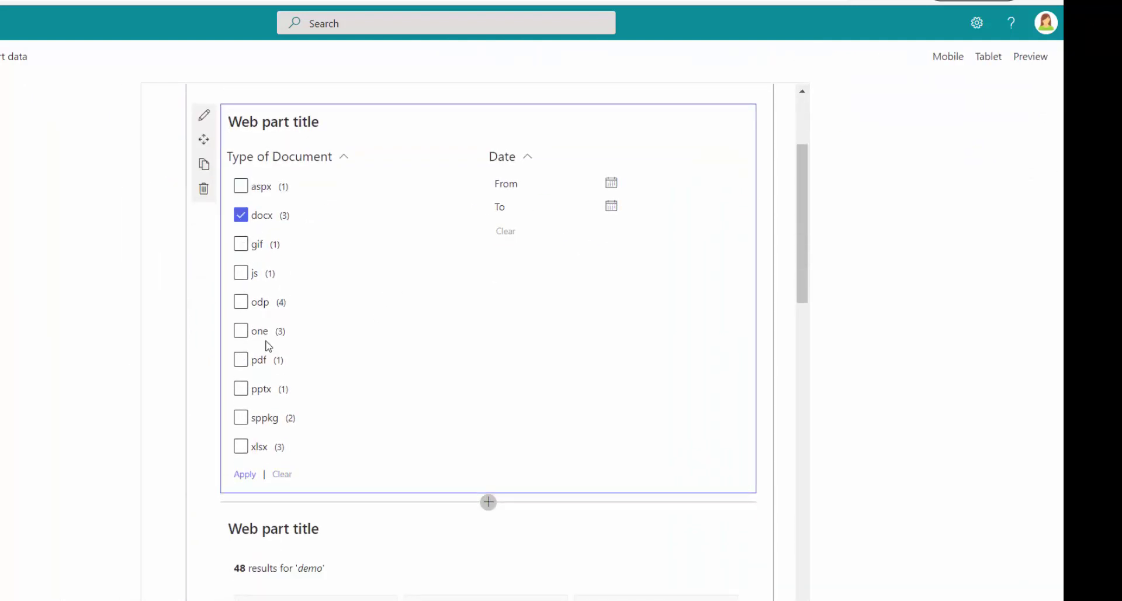
left_click(241, 361)
left_click(241, 390)
scroll(650, 440, "down", 1)
left_click(246, 397)
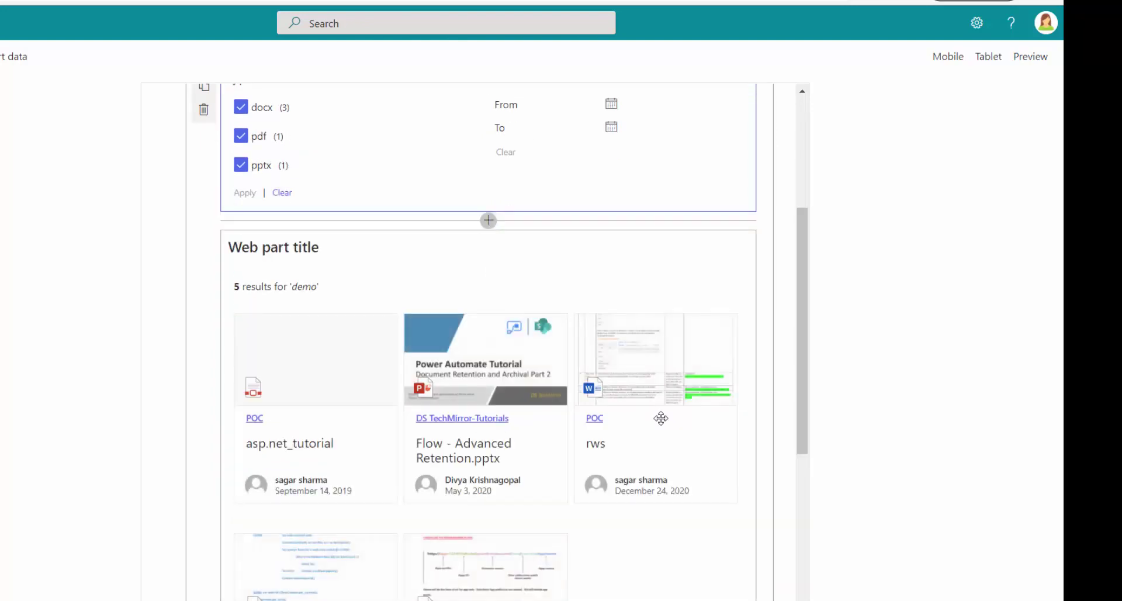
Check the type-filtered cards and set the Date filter's From date to May 3, 2020.
scroll(610, 377, "up", 4)
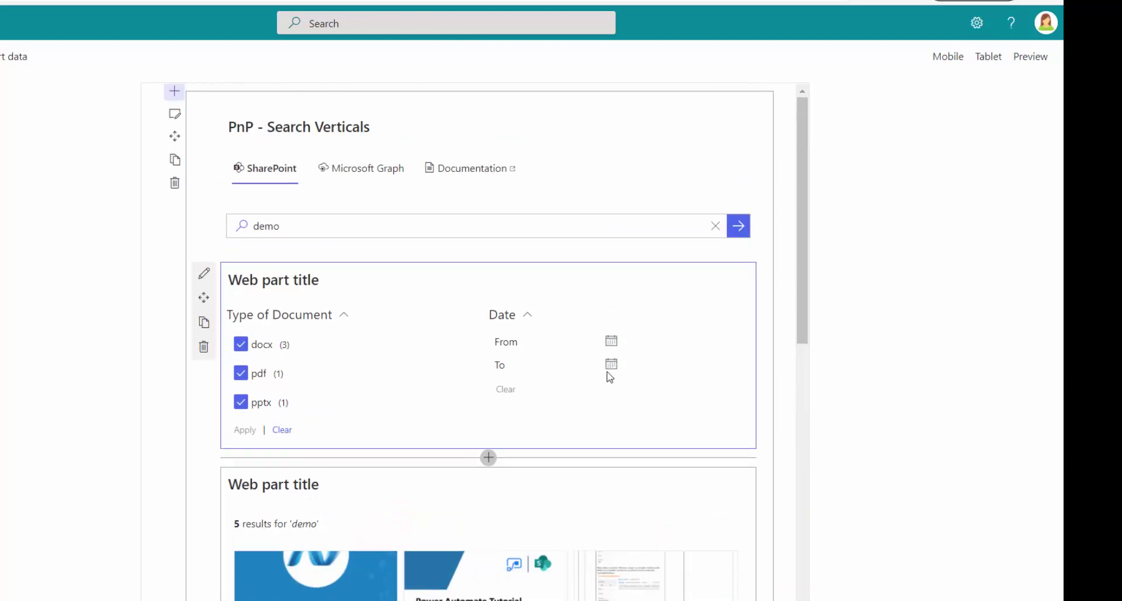
scroll(607, 405, "down", 4)
scroll(606, 245, "up", 3)
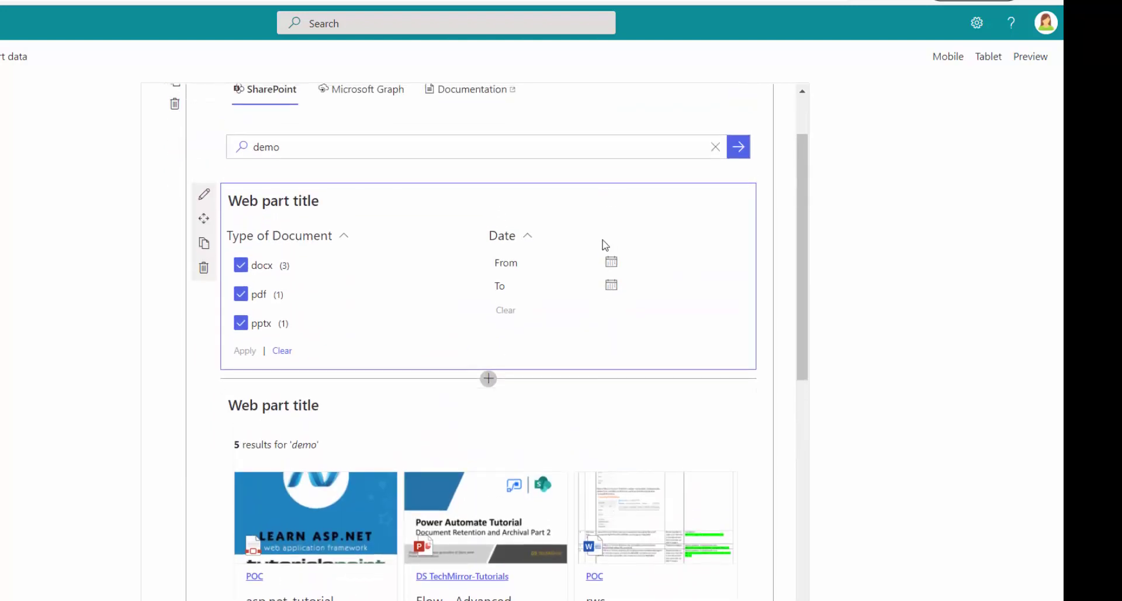
left_click(611, 262)
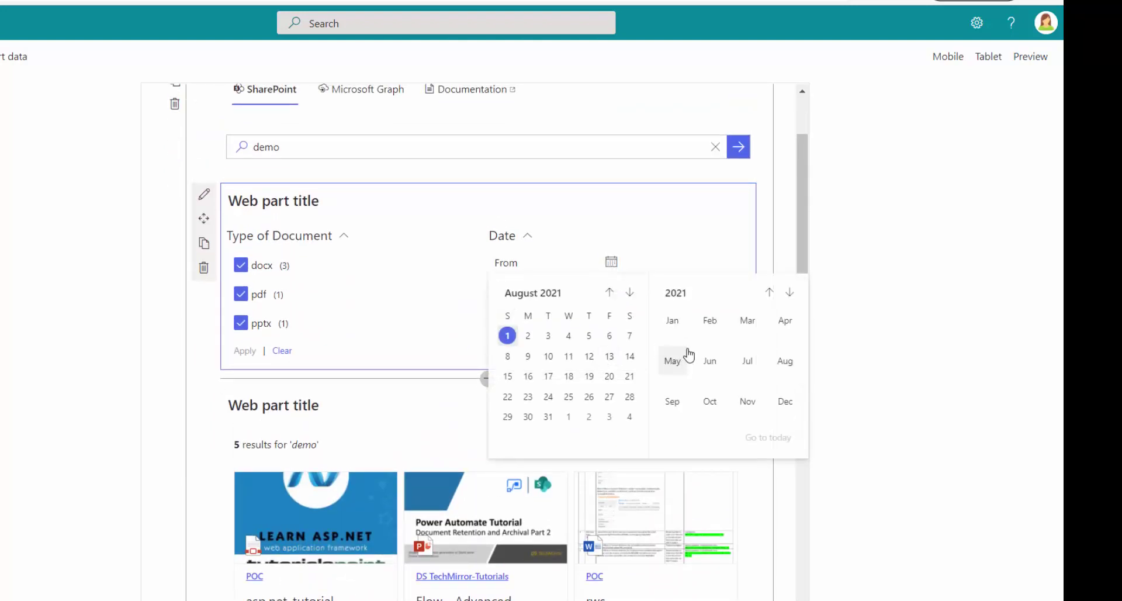
left_click(769, 292)
left_click(672, 361)
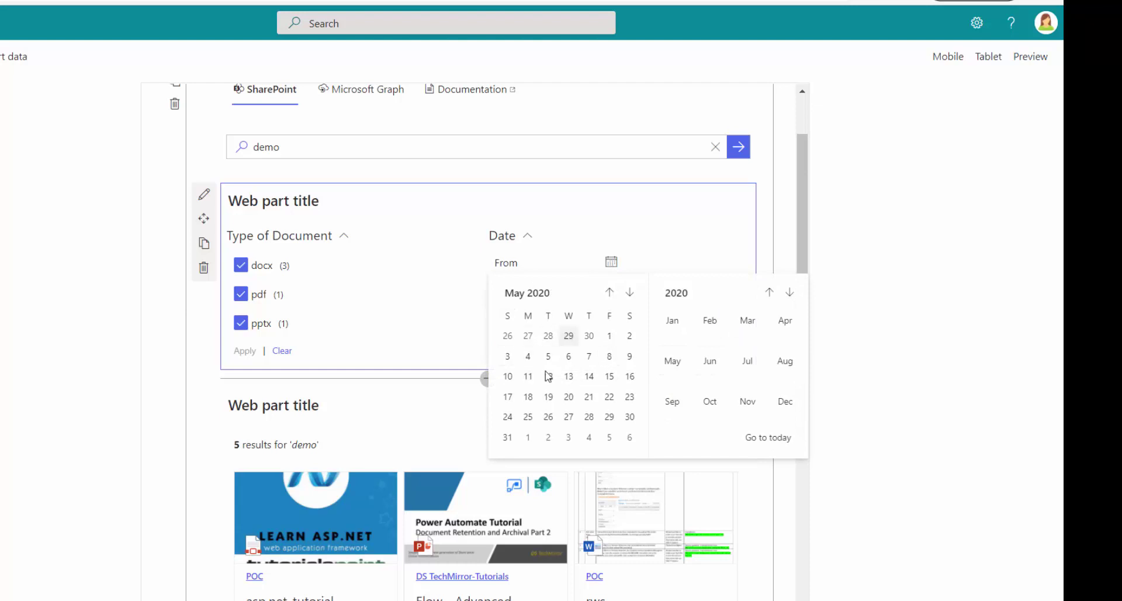
left_click(507, 356)
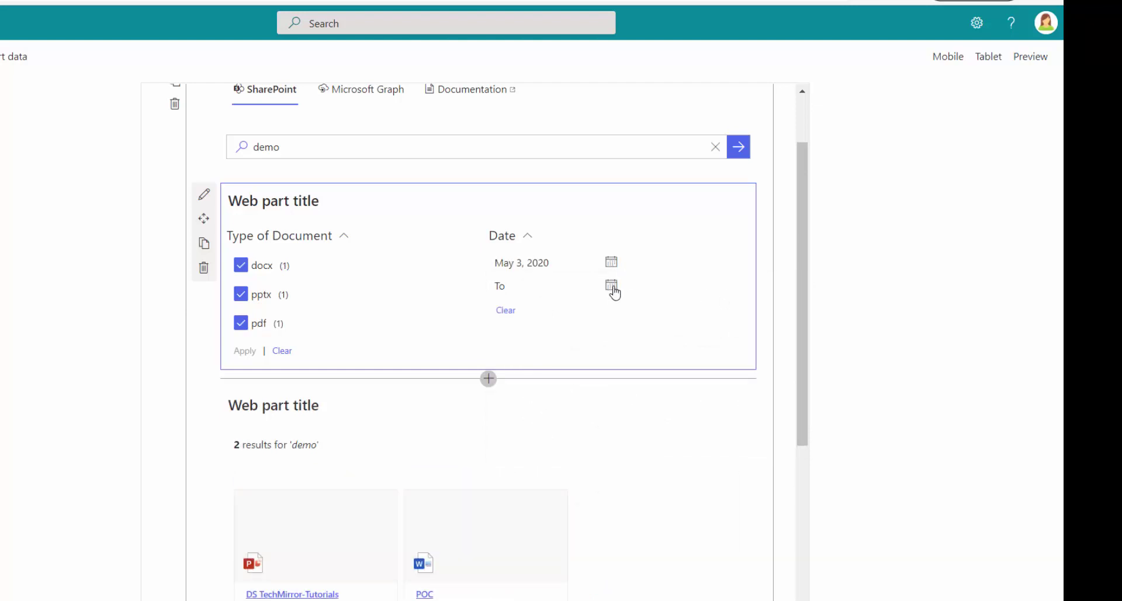
Set the Date filter's To date to May 3, 2021.
left_click(611, 285)
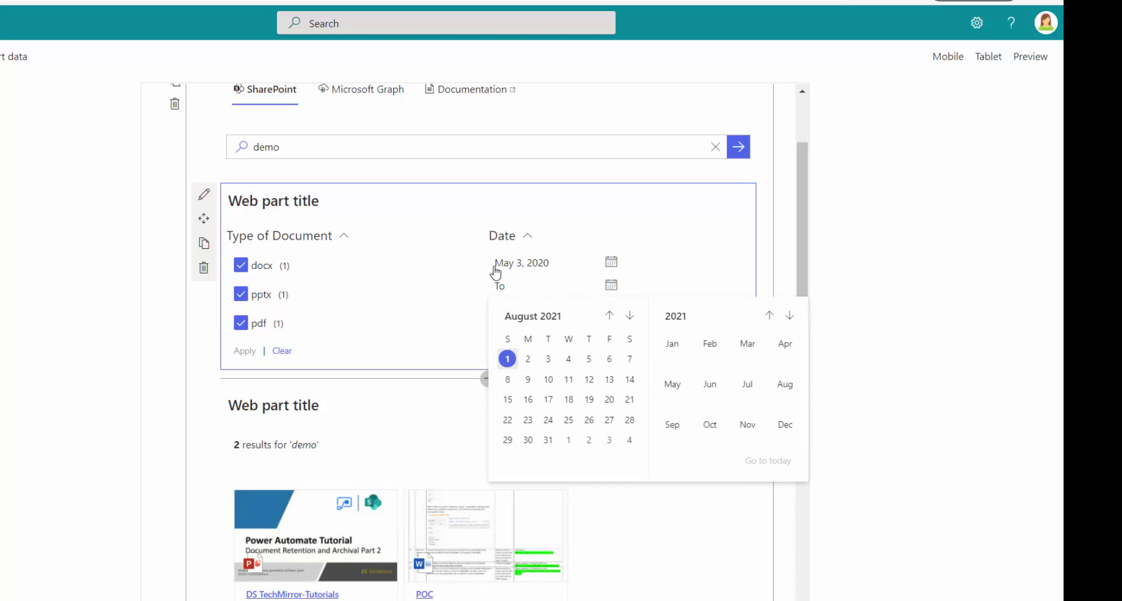
left_click(668, 386)
left_click(528, 380)
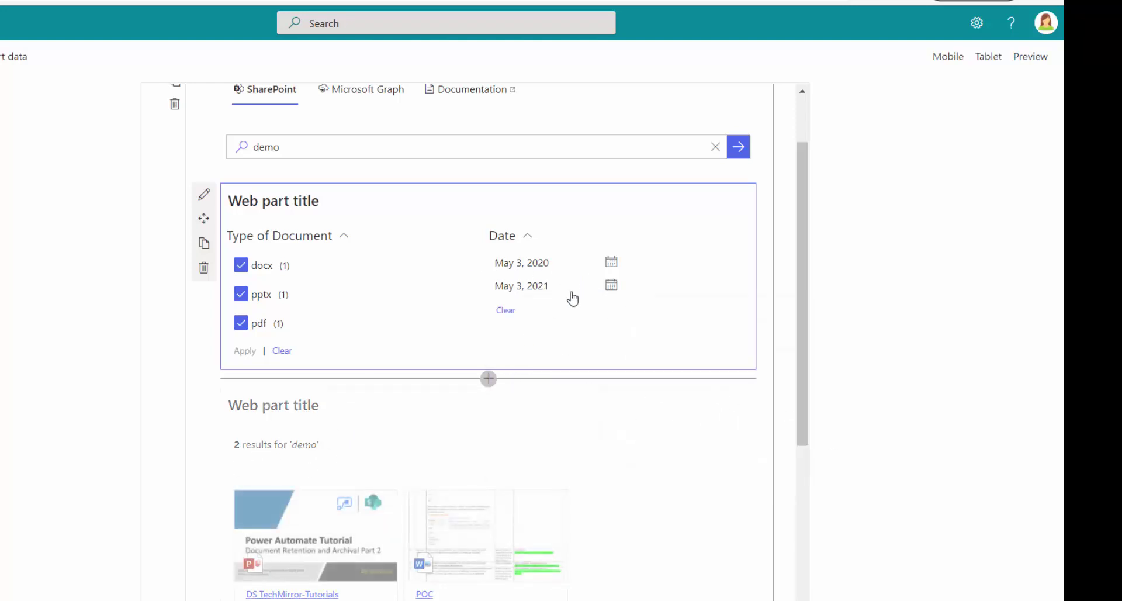
Change the Date filter's To date to May 4, 2020 and check the result cards.
left_click(612, 285)
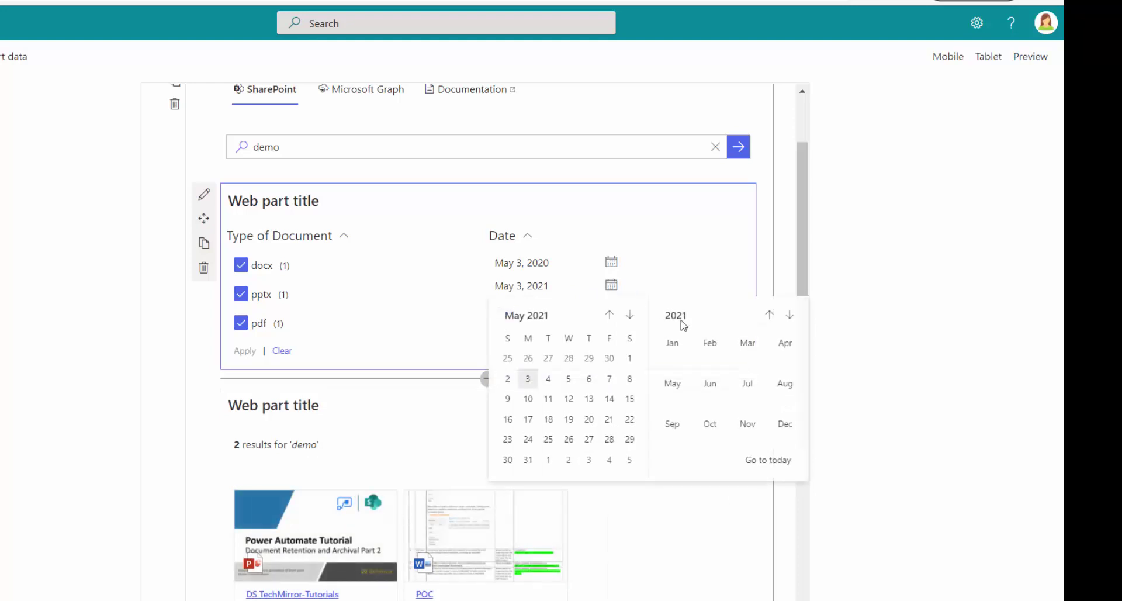
left_click(771, 316)
left_click(667, 386)
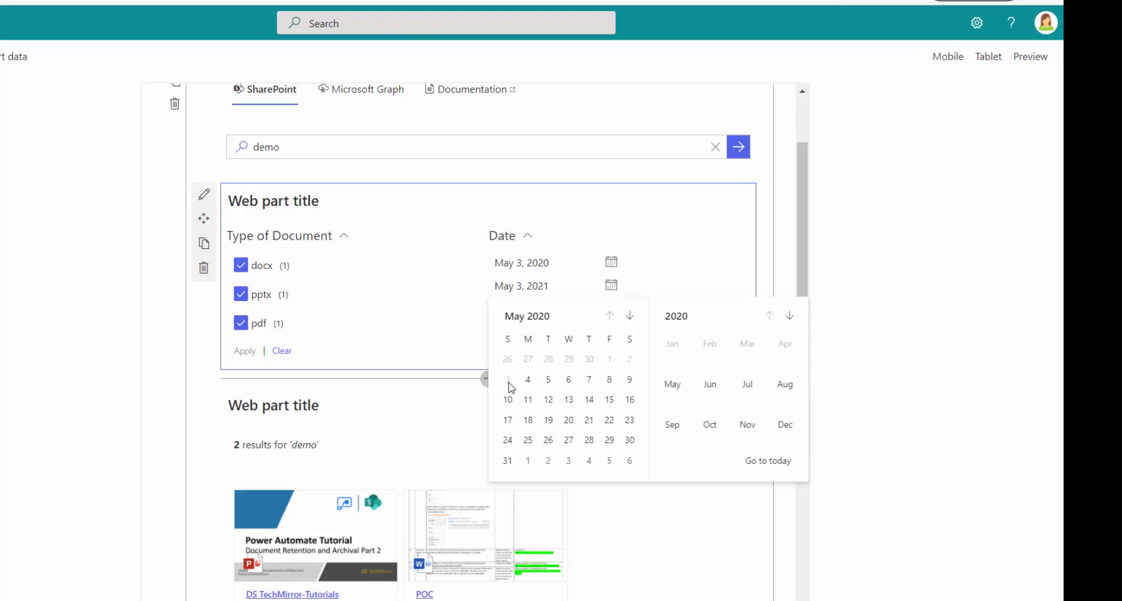
left_click(528, 379)
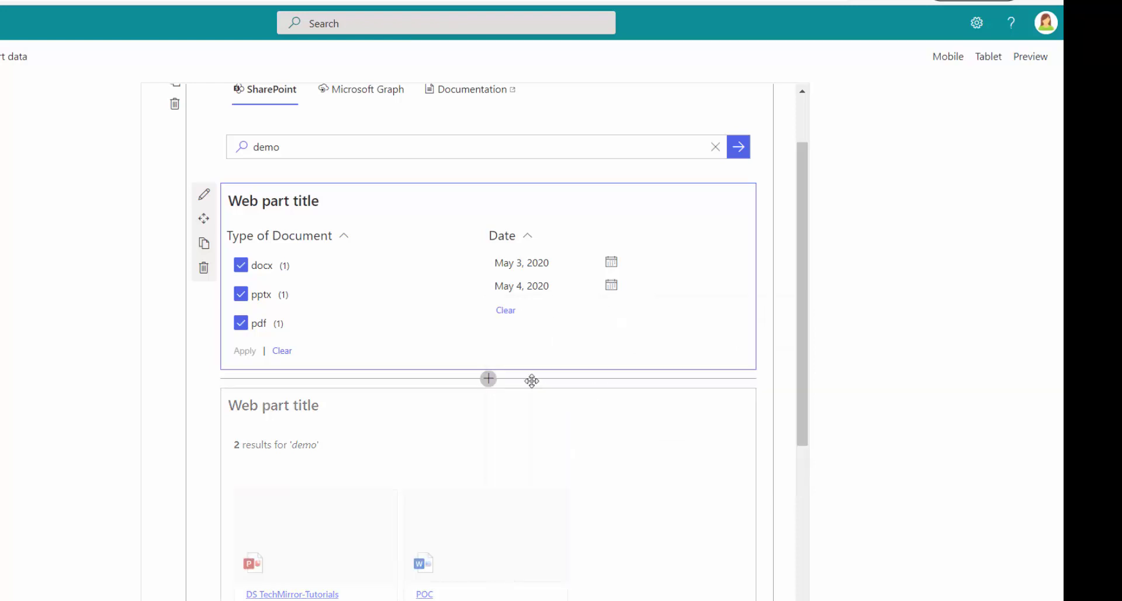
scroll(594, 445, "down", 4)
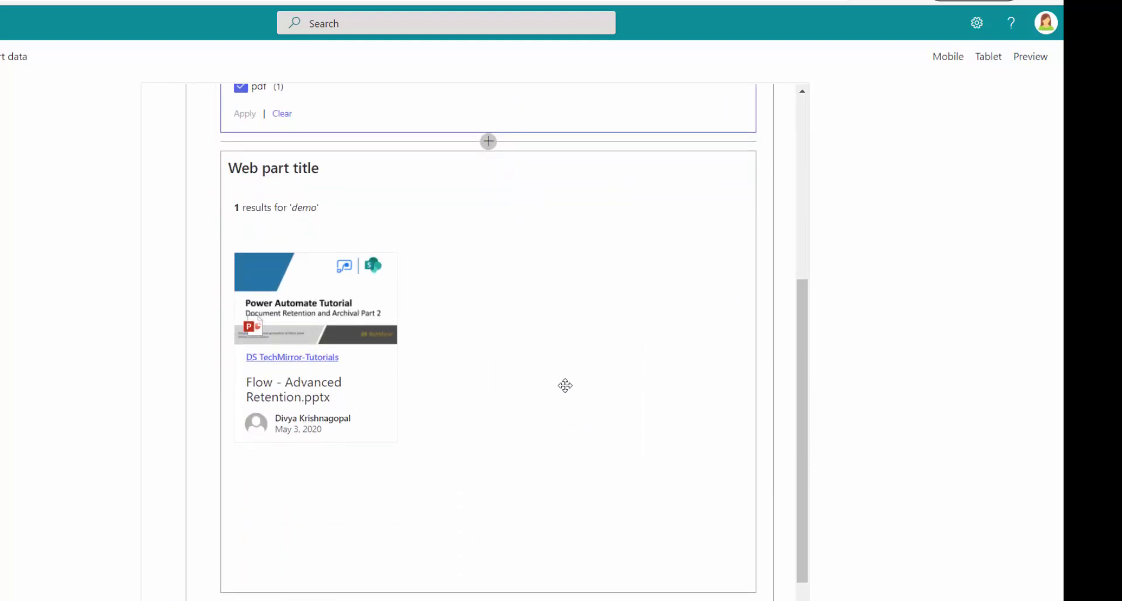
Compare the selected document types and date range with the result cards to examine how the AND operator combines the filters.
scroll(605, 412, "up", 3)
scroll(489, 382, "up", 2)
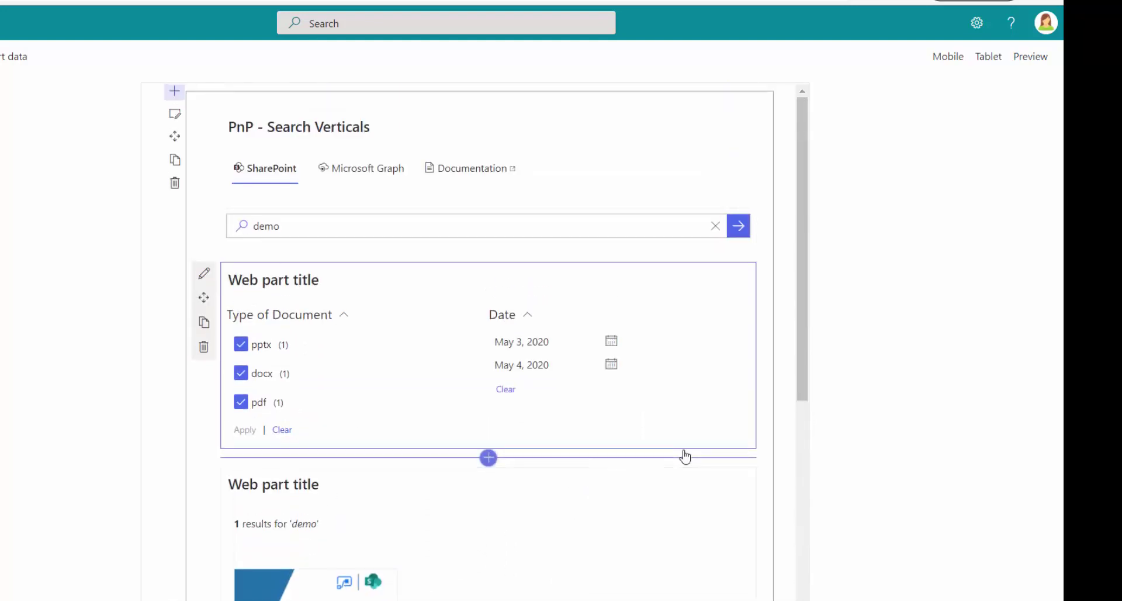
scroll(230, 317, "down", 4)
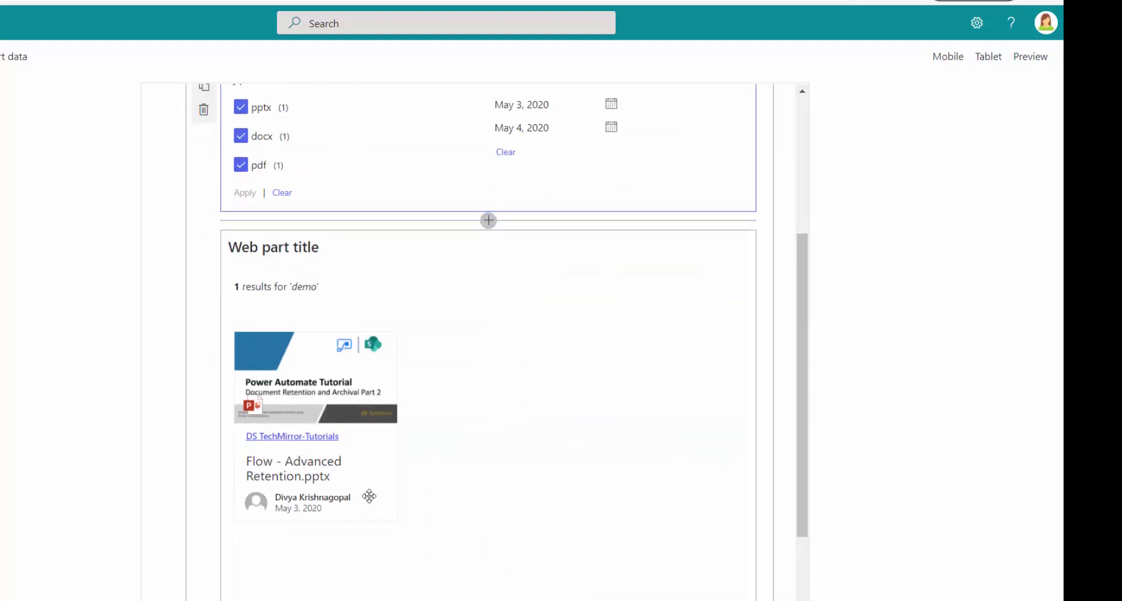
scroll(366, 493, "up", 2)
scroll(368, 496, "up", 2)
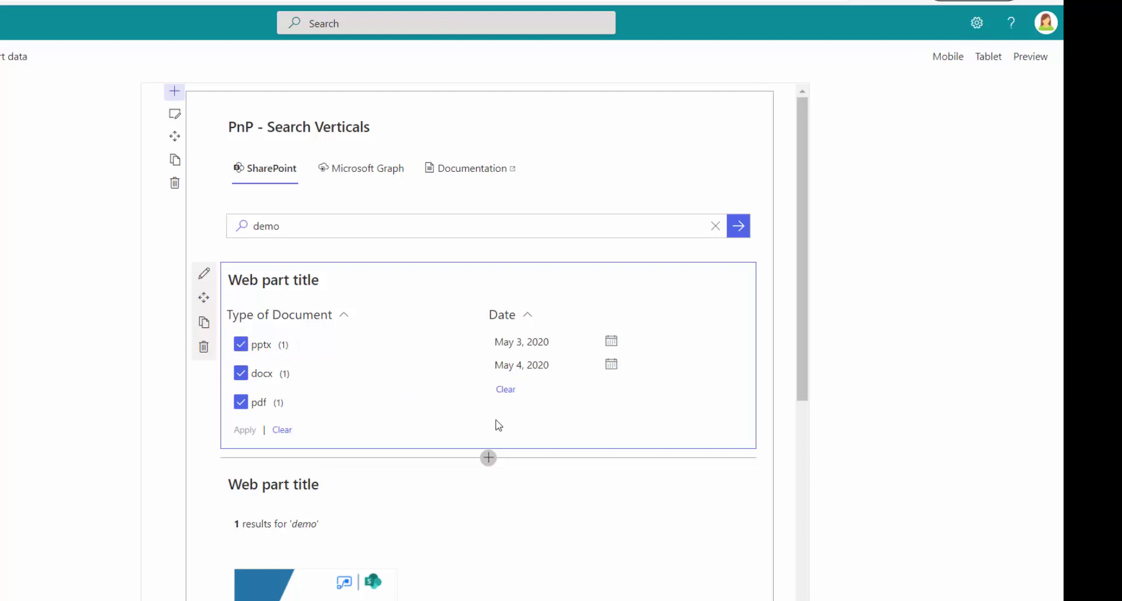
scroll(496, 426, "down", 3)
scroll(497, 426, "up", 3)
scroll(458, 442, "down", 3)
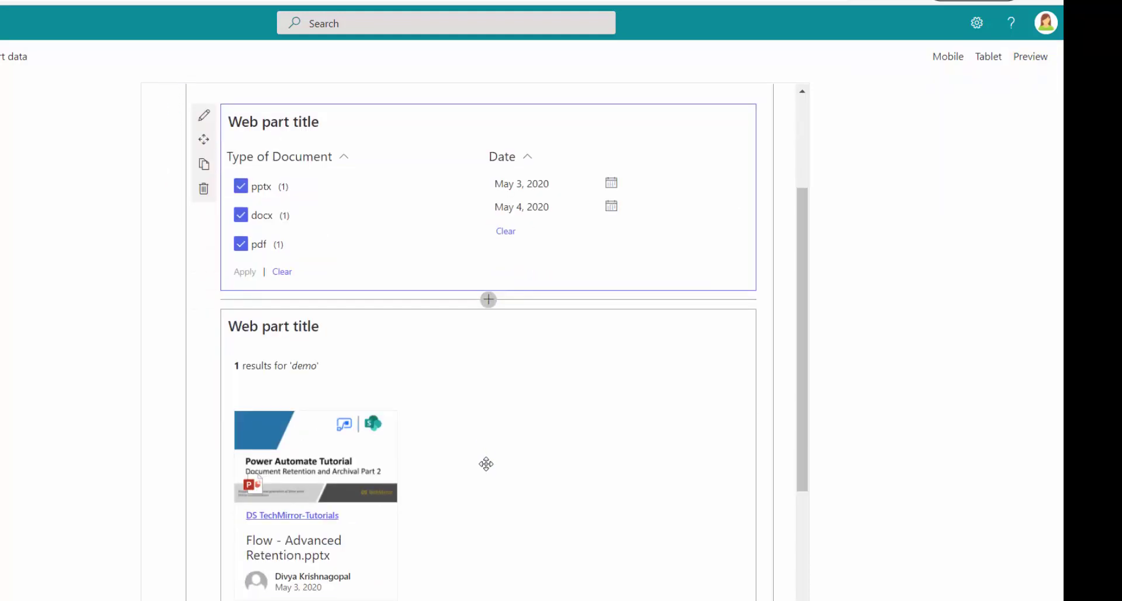
scroll(487, 463, "up", 3)
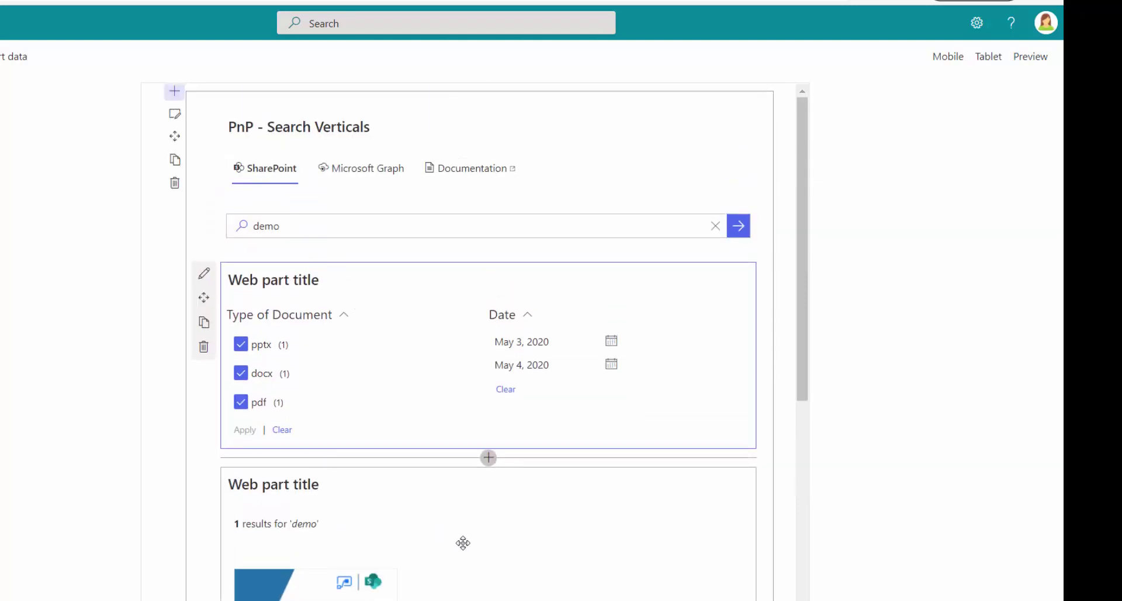
scroll(463, 542, "down", 3)
scroll(463, 542, "up", 3)
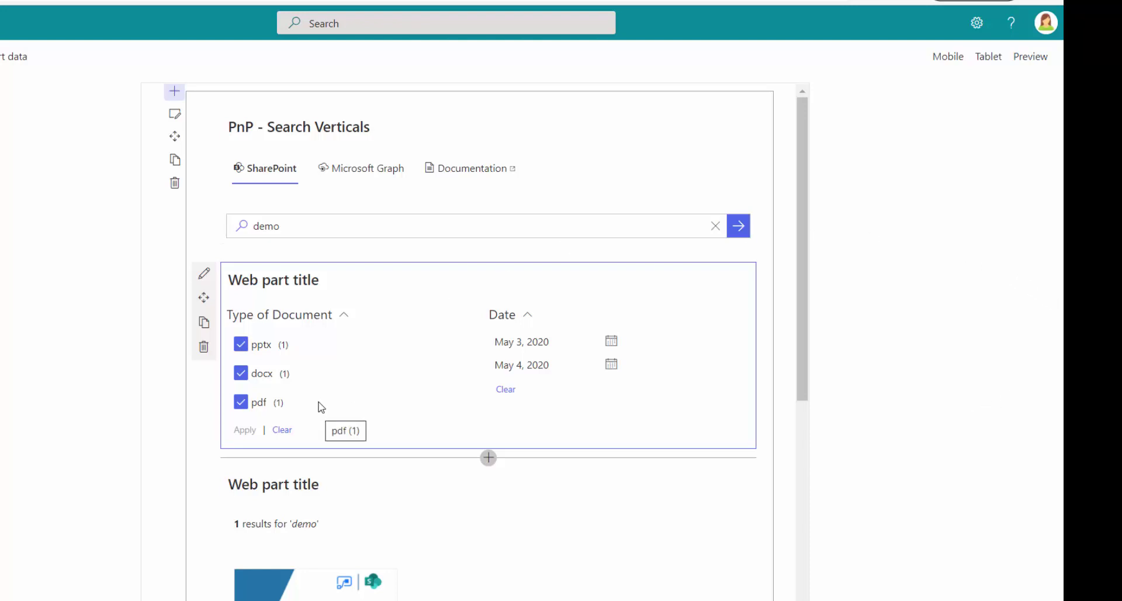
scroll(366, 396, "down", 3)
scroll(366, 397, "up", 3)
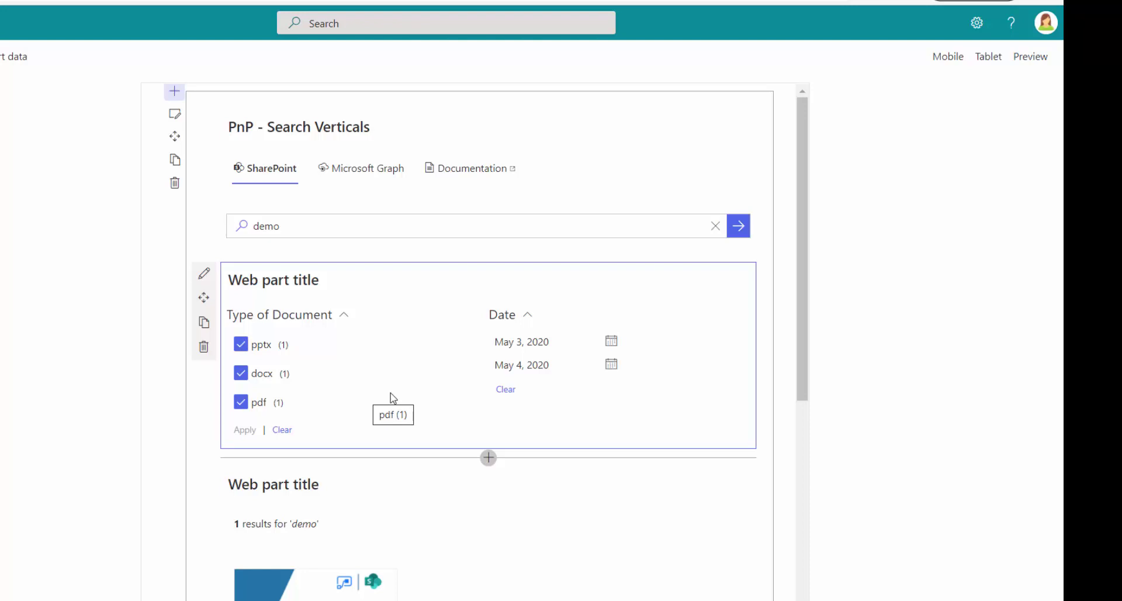
scroll(398, 361, "down", 1)
scroll(398, 361, "up", 1)
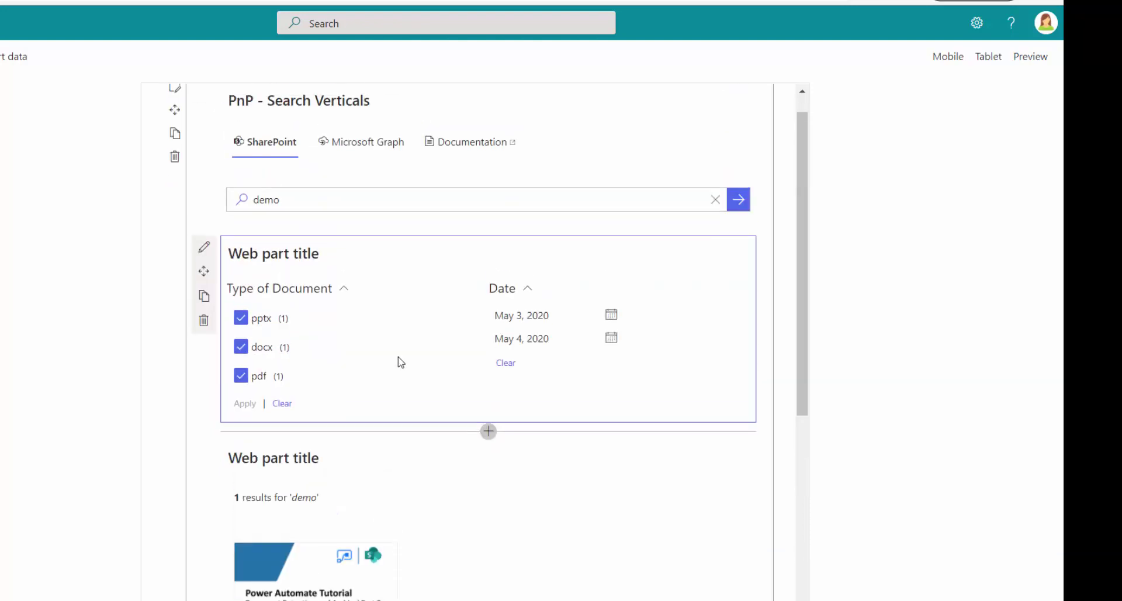
left_click(295, 156)
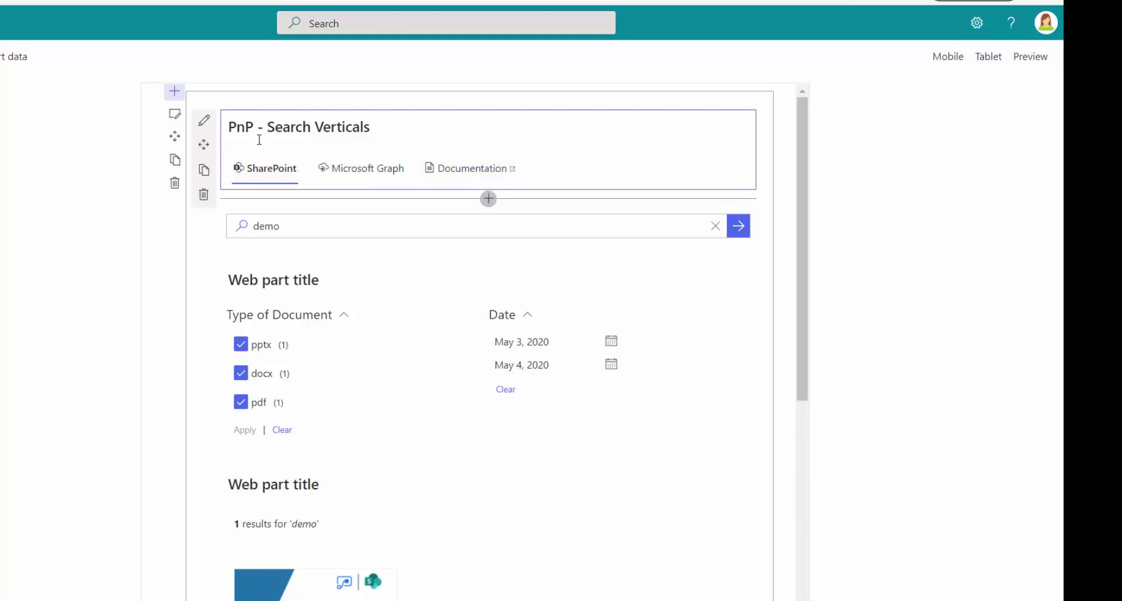
In the Search Results web part's connection settings, choose the PnP - Search Verticals component as the source of its verticals.
scroll(353, 555, "down", 5)
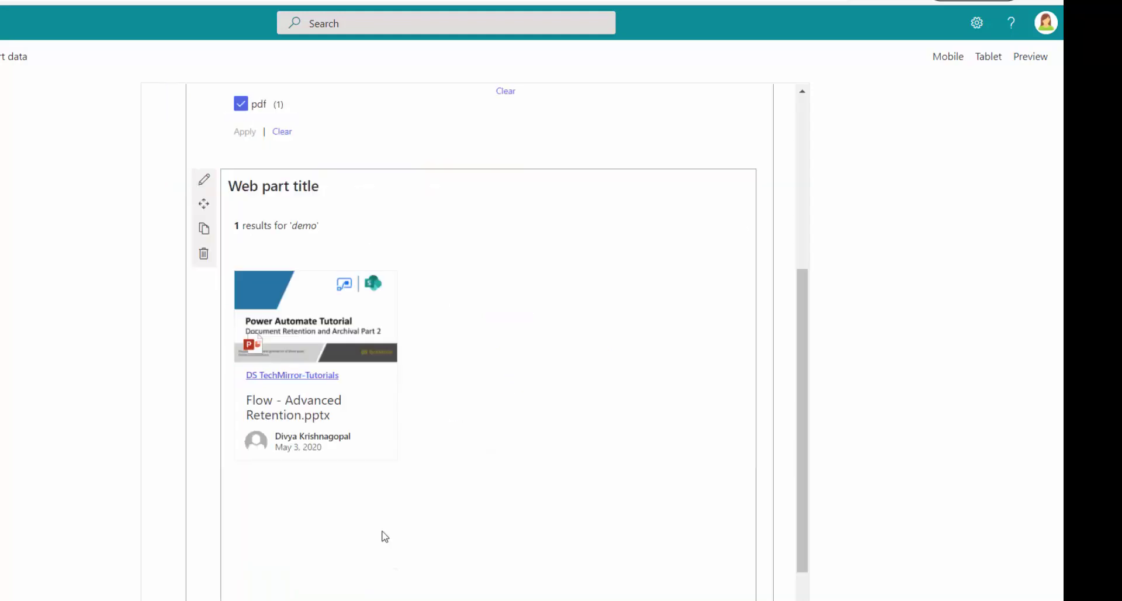
left_click(204, 179)
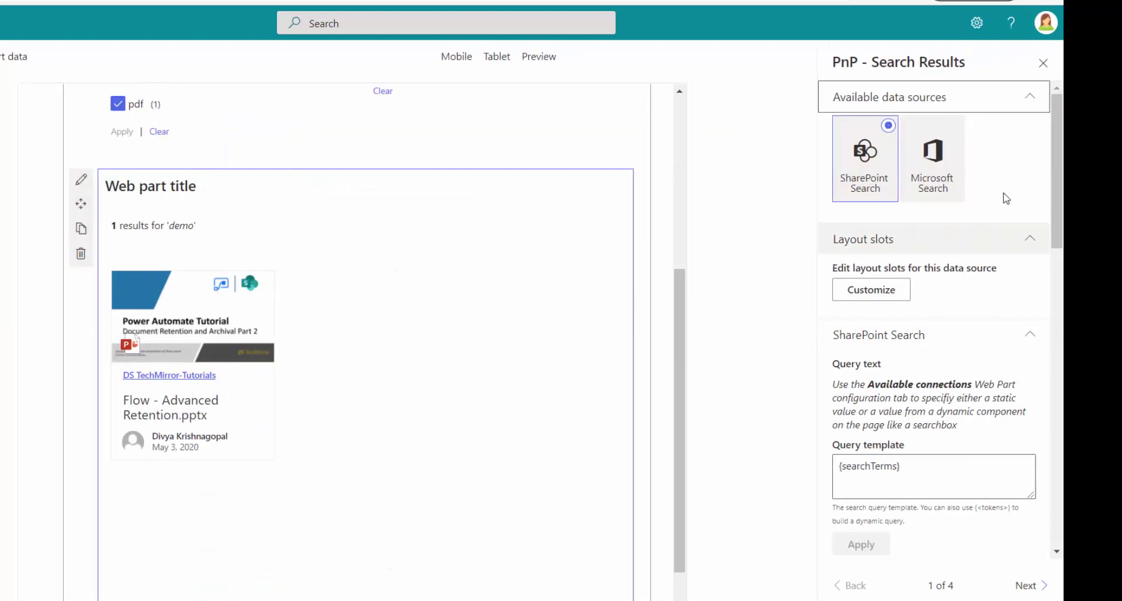
scroll(935, 351, "down", 10)
left_click(1030, 586)
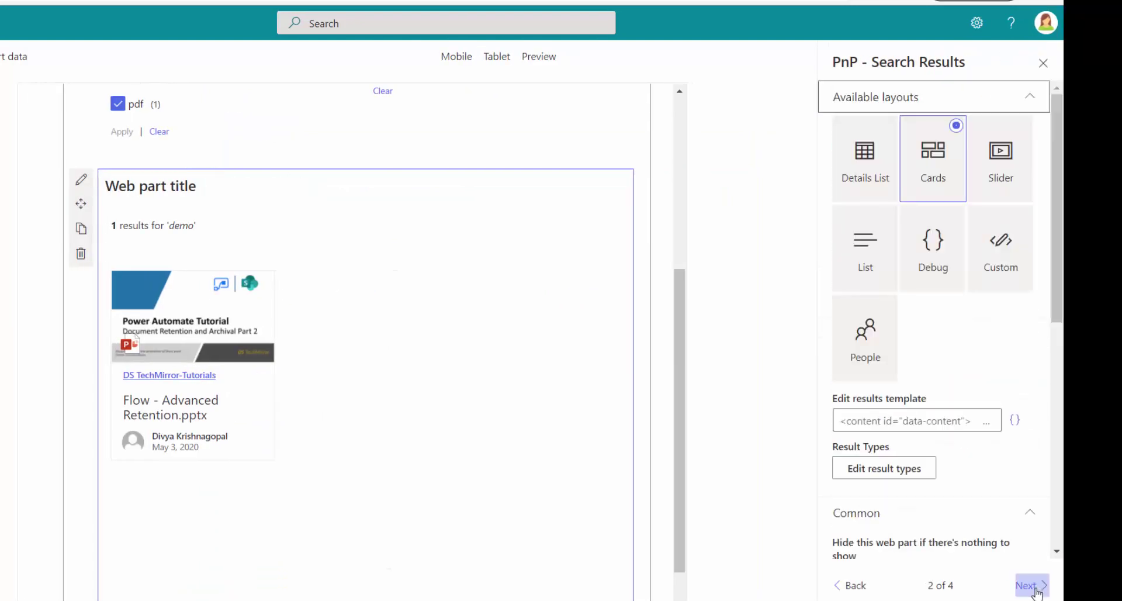
left_click(1030, 585)
left_click_drag(1057, 359, 1059, 454)
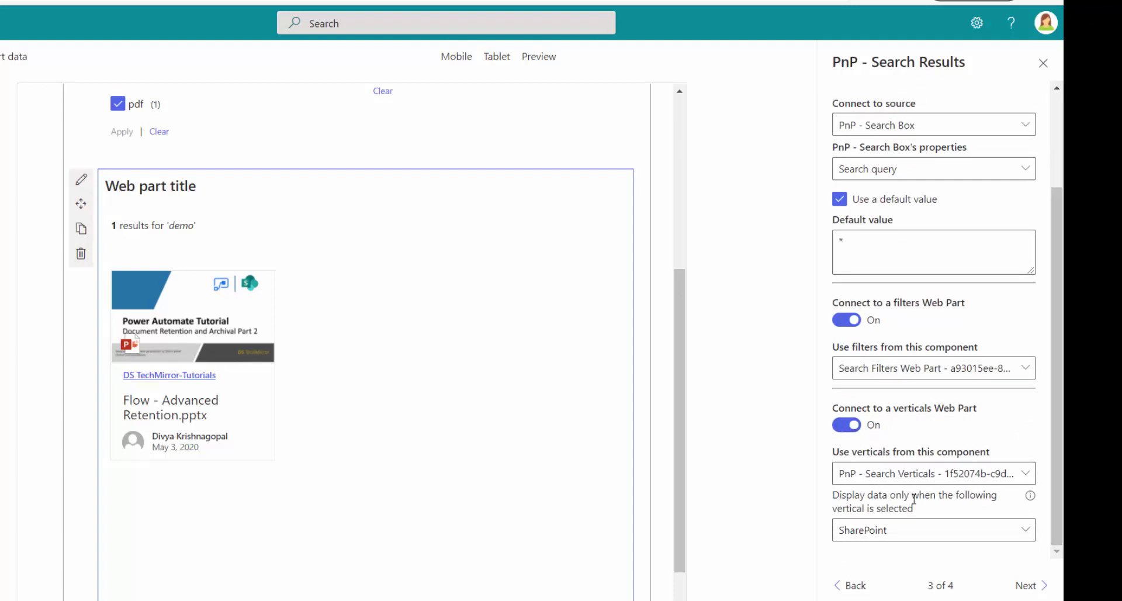
left_click(967, 474)
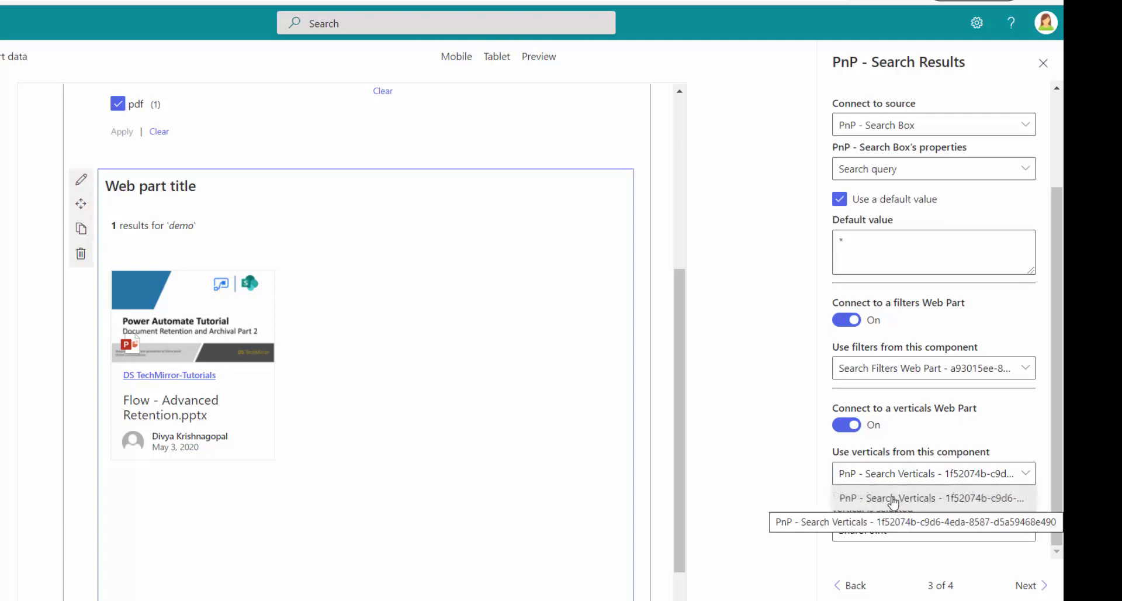
left_click(892, 497)
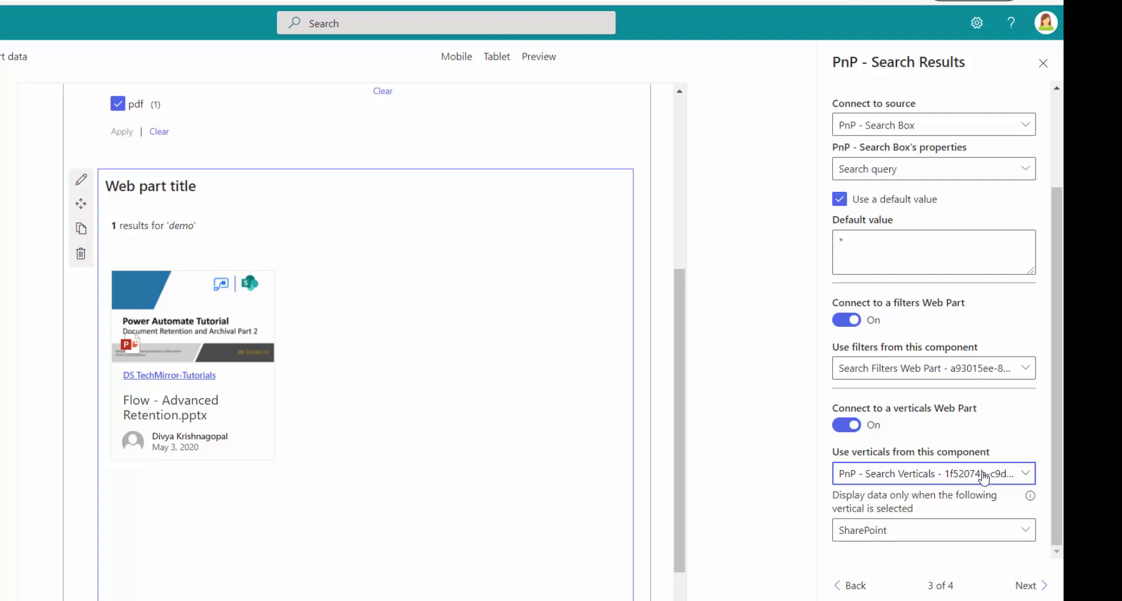
Set the Search Results web part to display data only when the SharePoint vertical is selected, and close its settings.
left_click(903, 533)
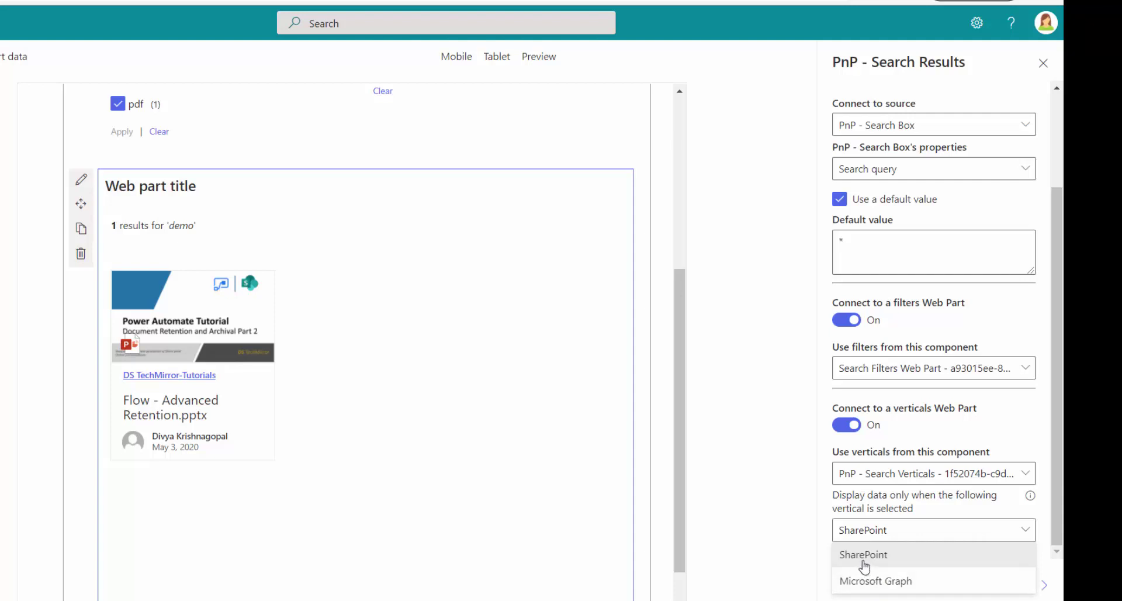
left_click(864, 560)
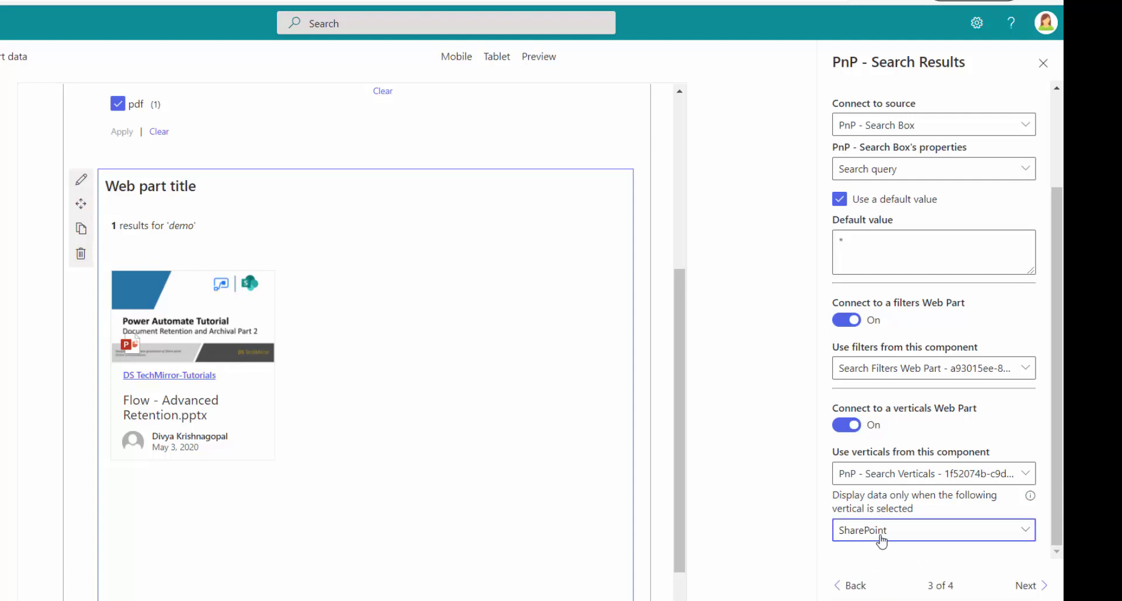
left_click(1042, 61)
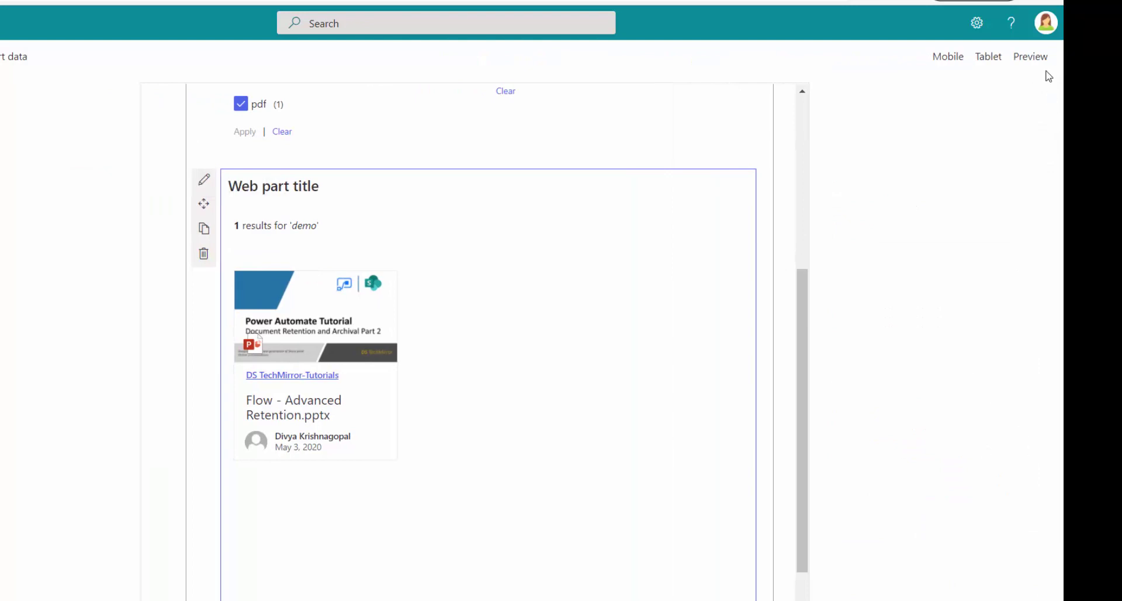
Preview the page and switch to the Microsoft Graph vertical and back to SharePoint to compare the results shown.
left_click(1033, 58)
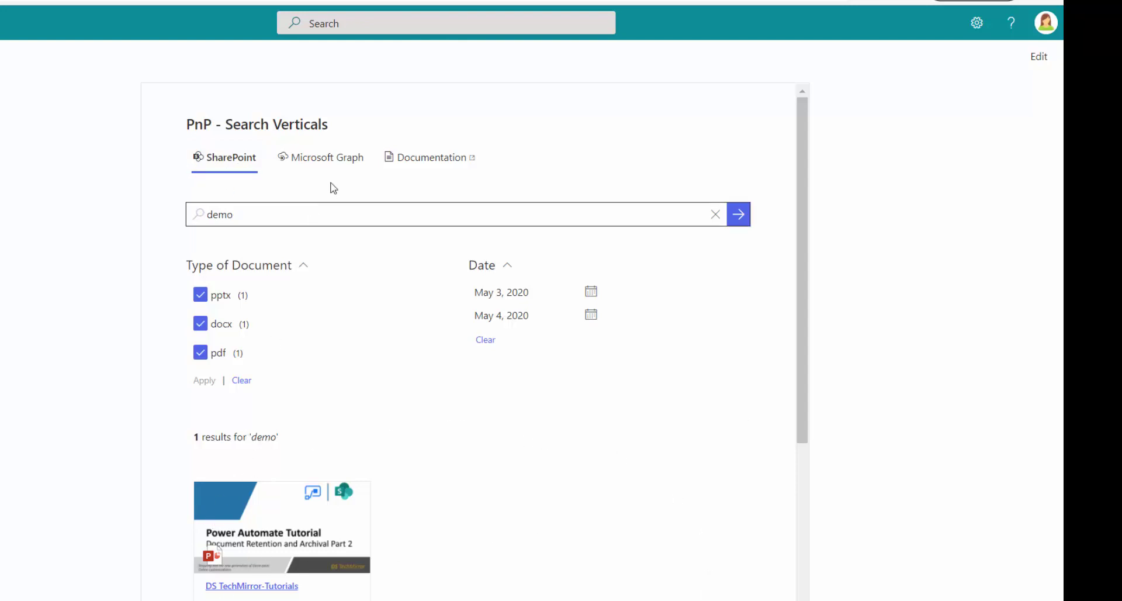
left_click(327, 162)
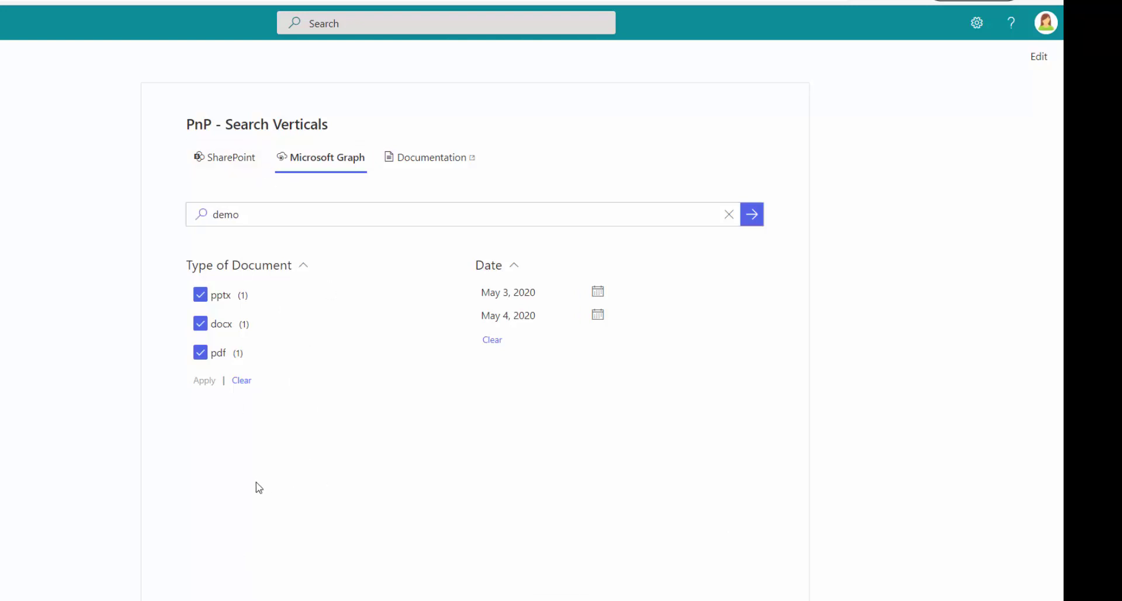
left_click(233, 170)
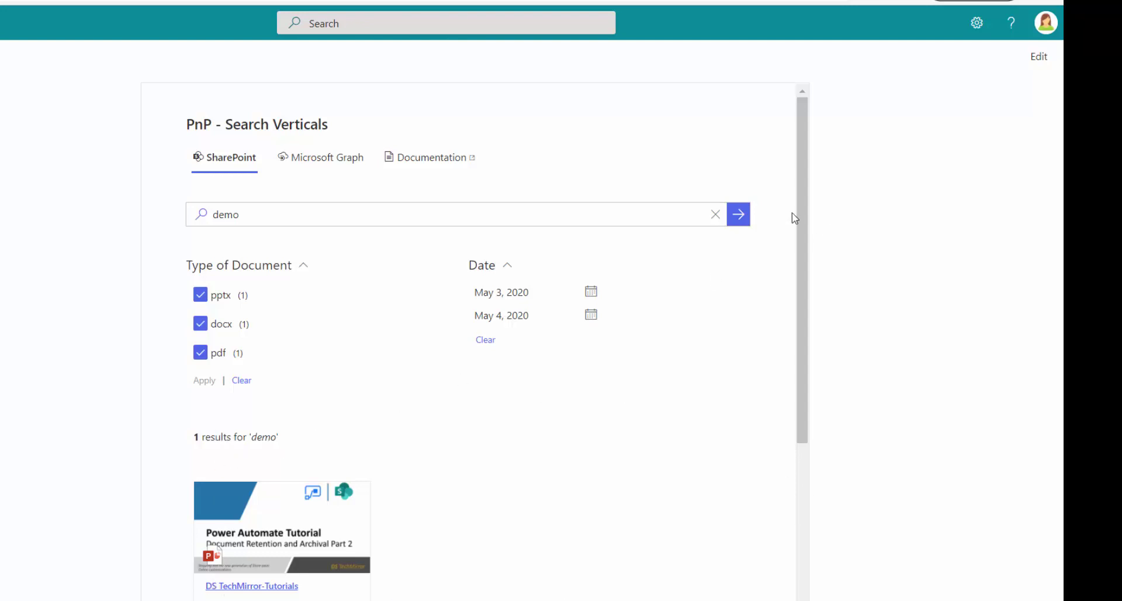
Return to page editing and review the Search Results web part's data source settings and its result card.
left_click(1043, 56)
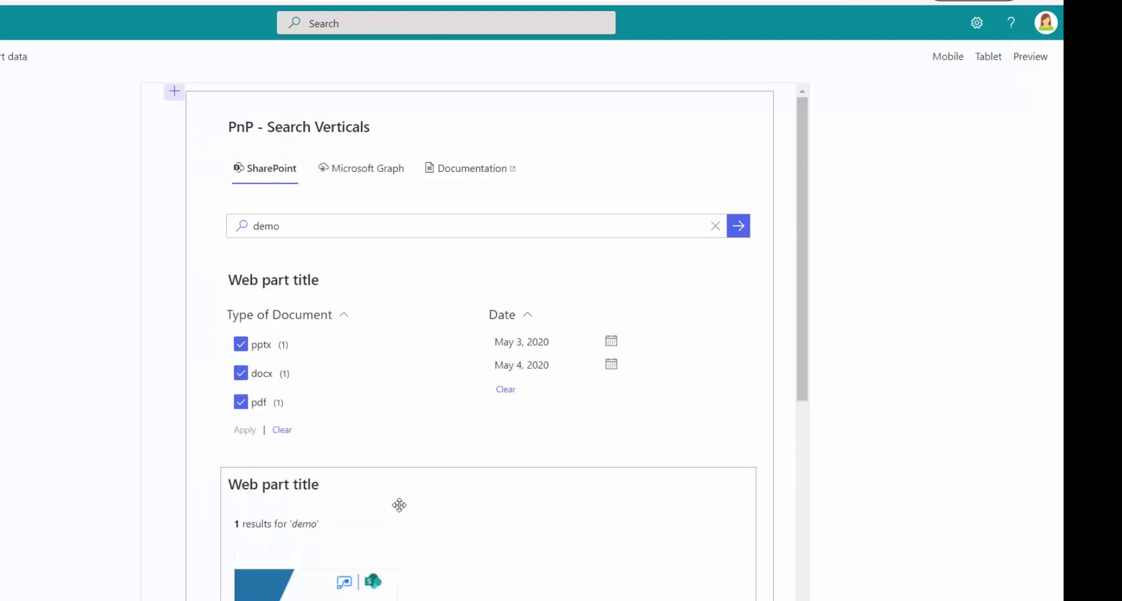
scroll(956, 377, "down", 4)
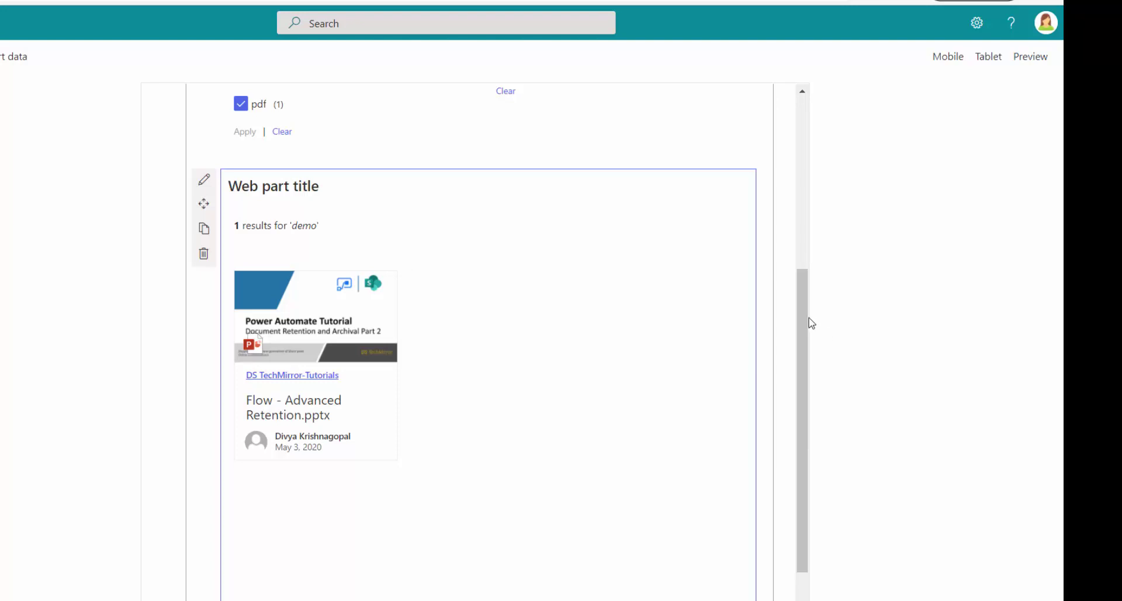
left_click_drag(807, 321, 797, 211)
left_click(204, 331)
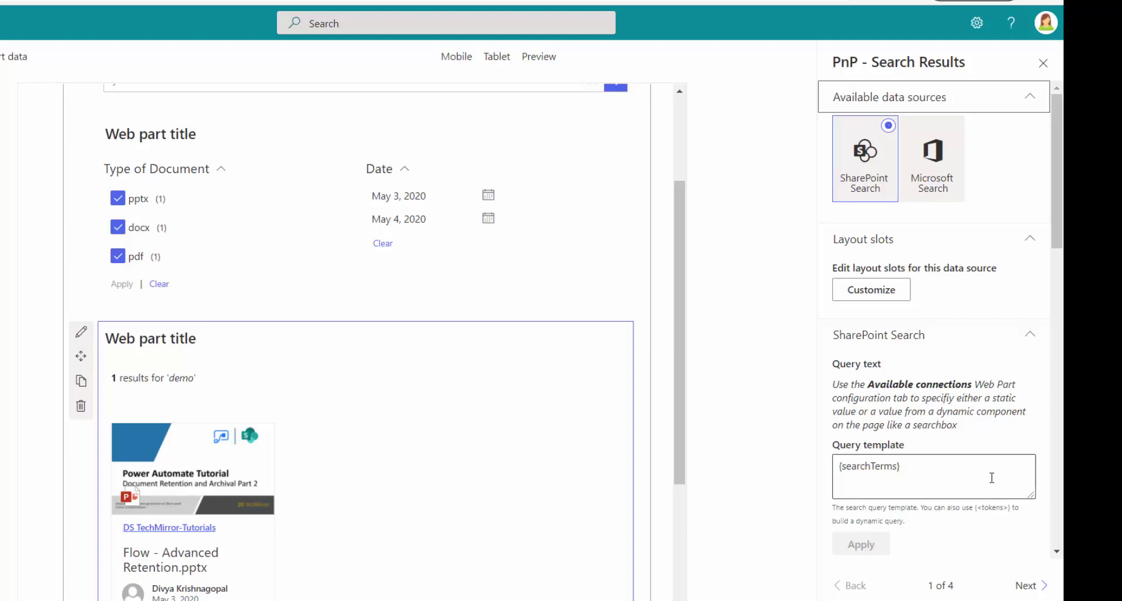
scroll(168, 252, "up", 3)
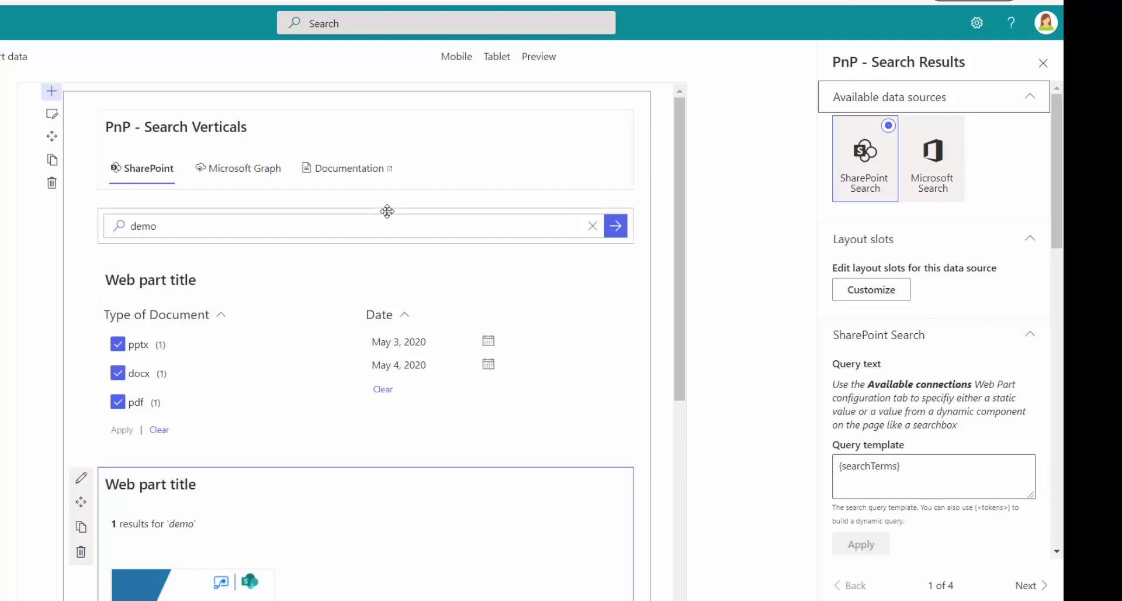
left_click(1043, 62)
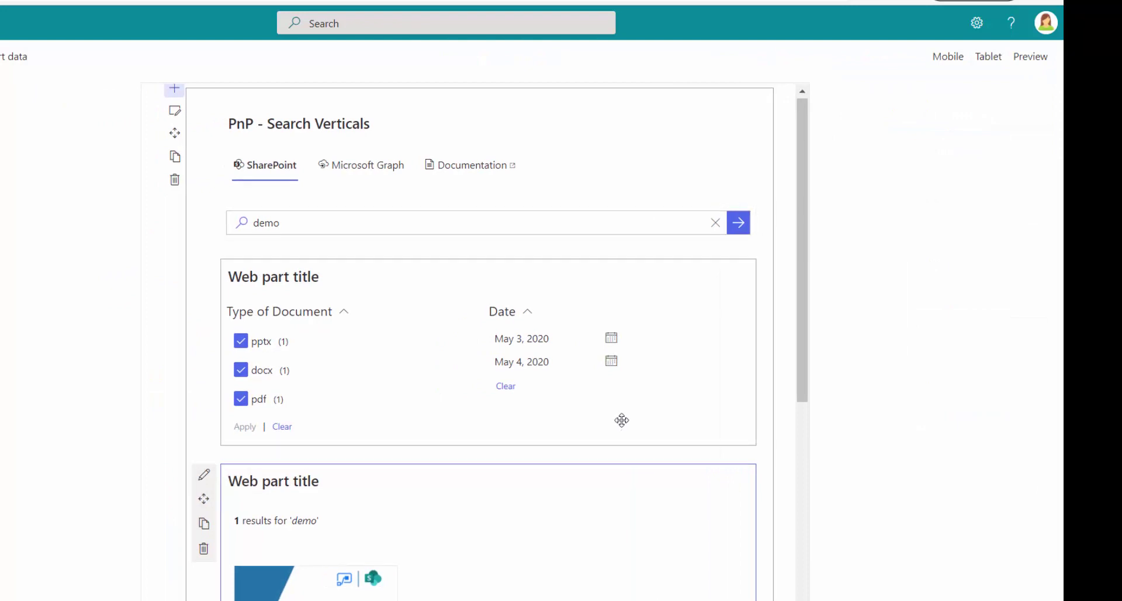
scroll(622, 424, "down", 5)
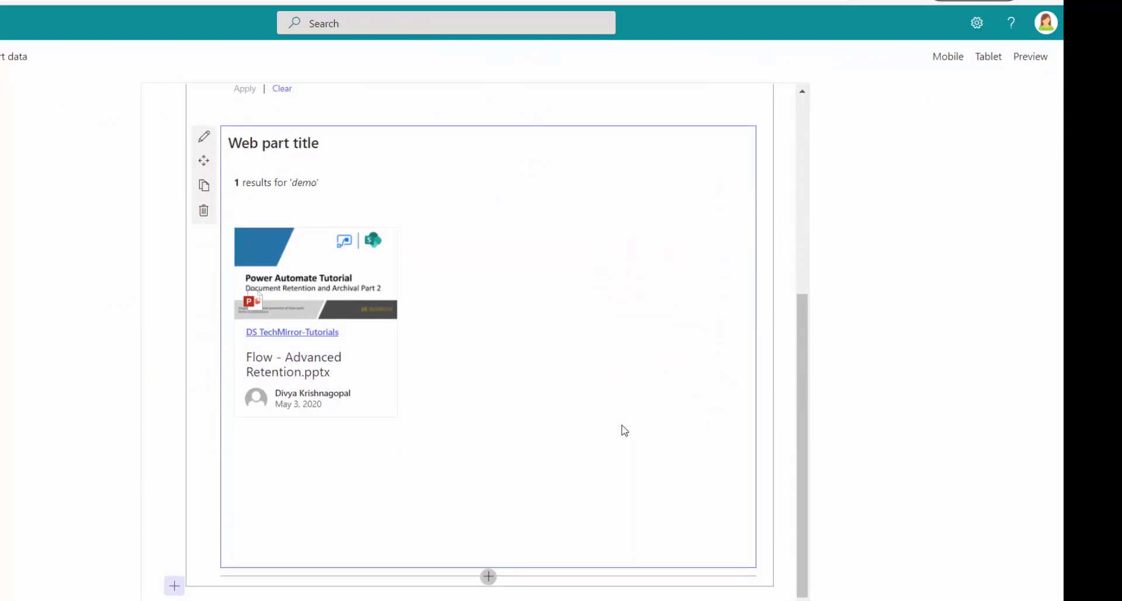
scroll(625, 431, "up", 5)
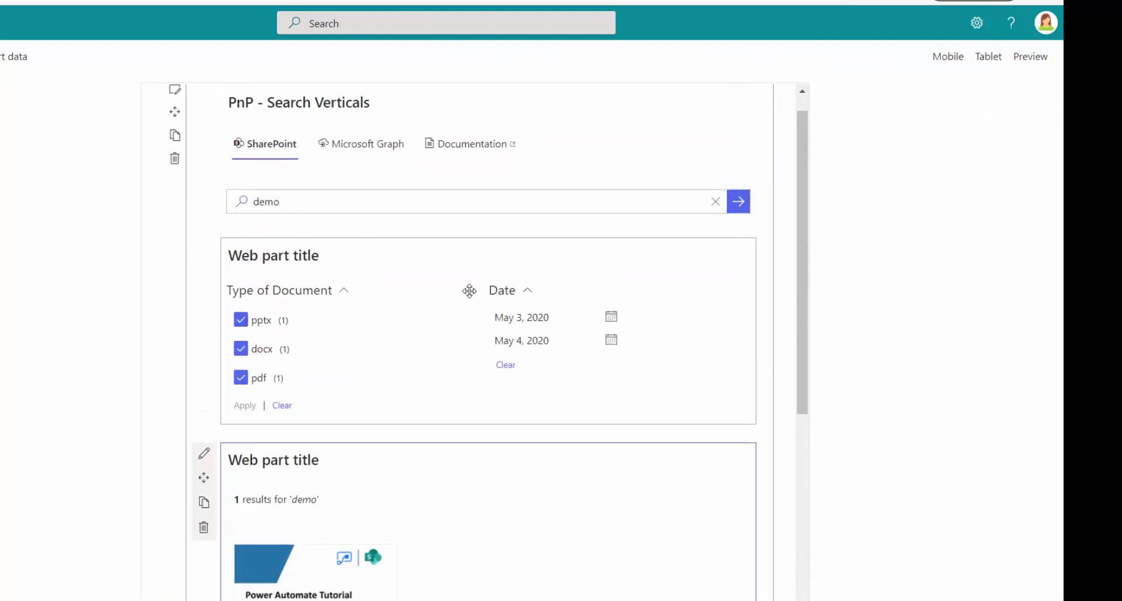